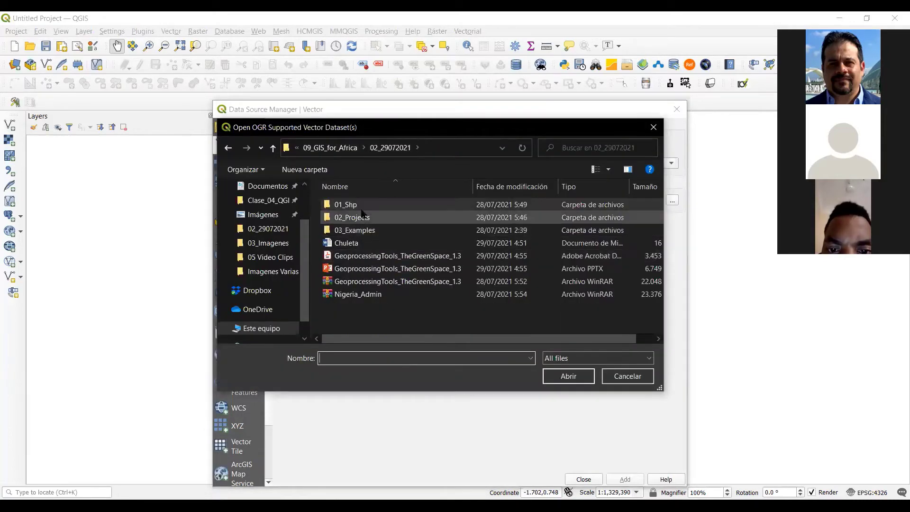
# Step: Browse to 03_Examples, 01_Buffer, Ex_01 for the vector dataset and limit the file list to ESRI Shapefiles
pyautogui.doubleClick(355, 229)
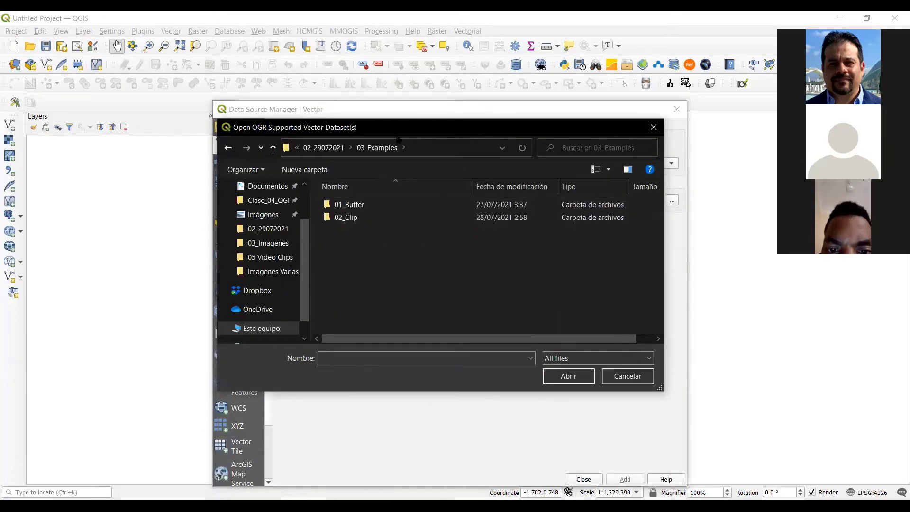
pyautogui.moveTo(396, 137); pyautogui.dragTo(359, 108)
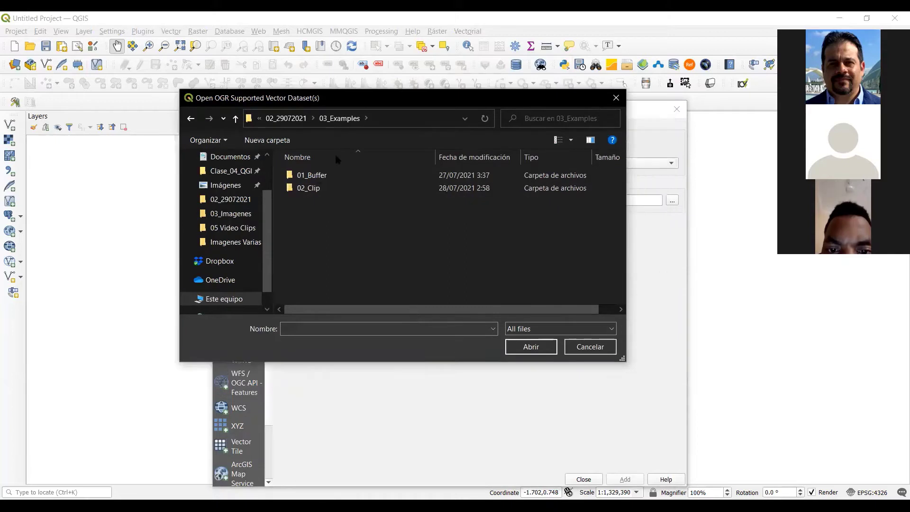
pyautogui.doubleClick(316, 176)
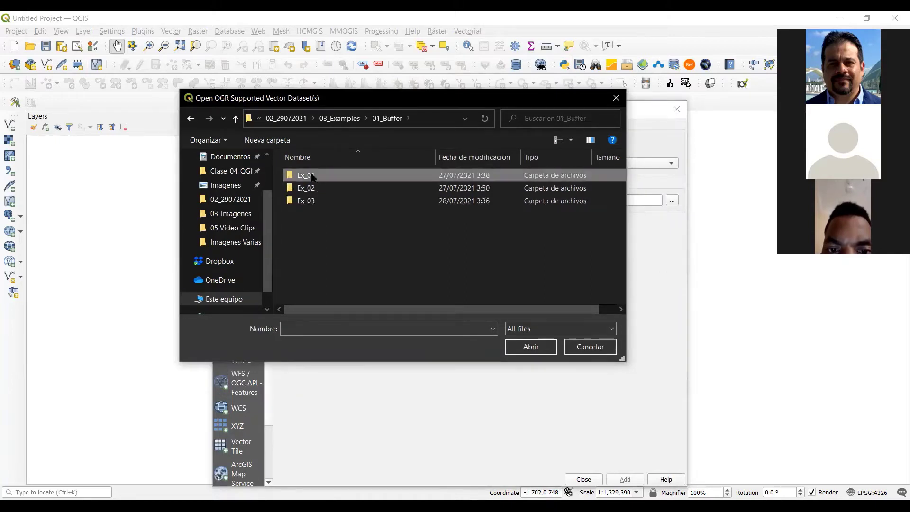
pyautogui.doubleClick(309, 178)
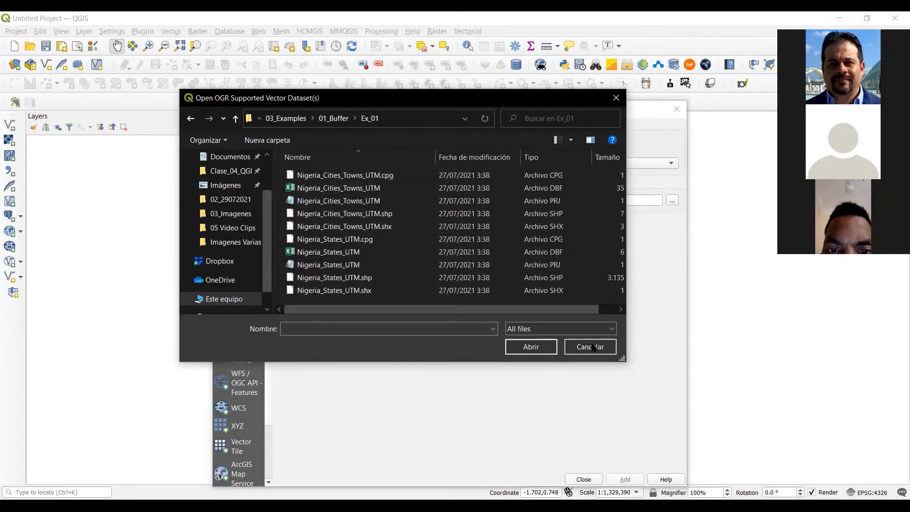
pyautogui.click(533, 332)
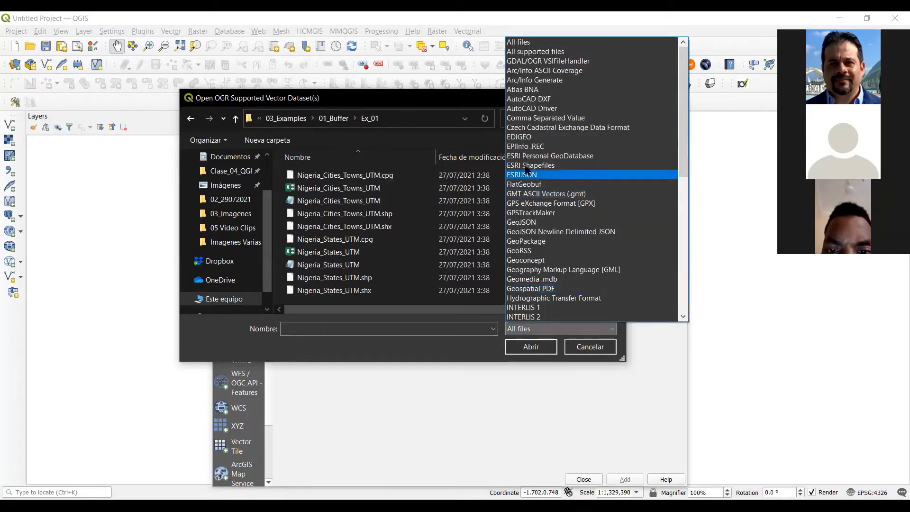
pyautogui.click(549, 165)
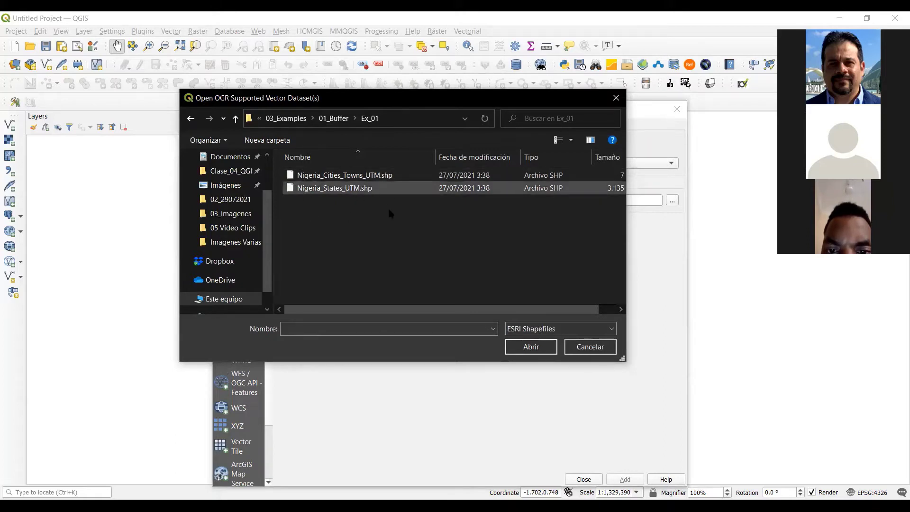
# Step: Add the shapefiles Nigeria_Cities_Towns_UTM.shp and Nigeria_States_UTM.shp to the project as vector layers
pyautogui.moveTo(357, 215); pyautogui.dragTo(322, 176)
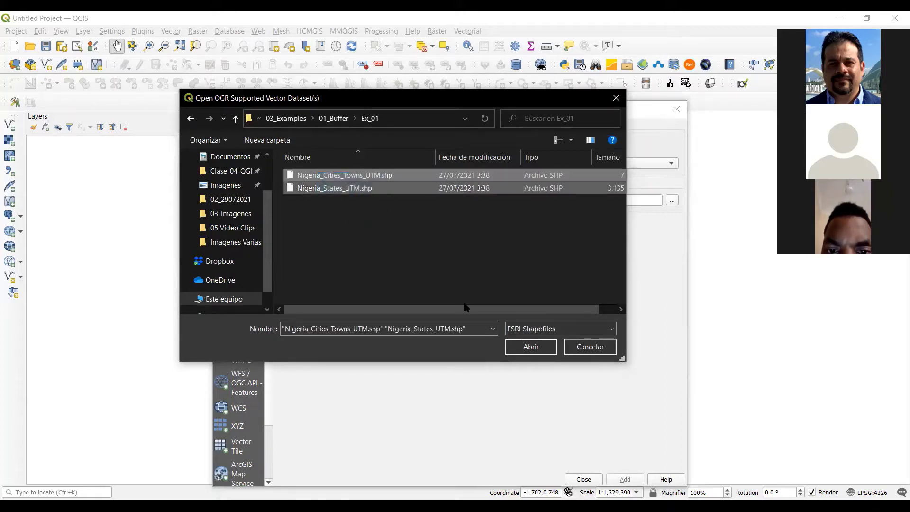
pyautogui.click(534, 345)
pyautogui.click(624, 478)
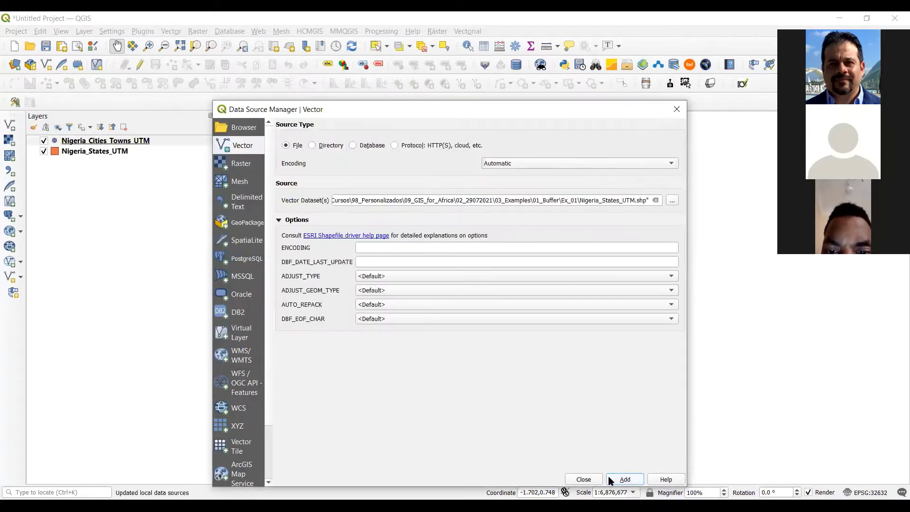
pyautogui.click(583, 479)
pyautogui.moveTo(487, 202); pyautogui.dragTo(398, 211)
pyautogui.moveTo(465, 219); pyautogui.dragTo(470, 216)
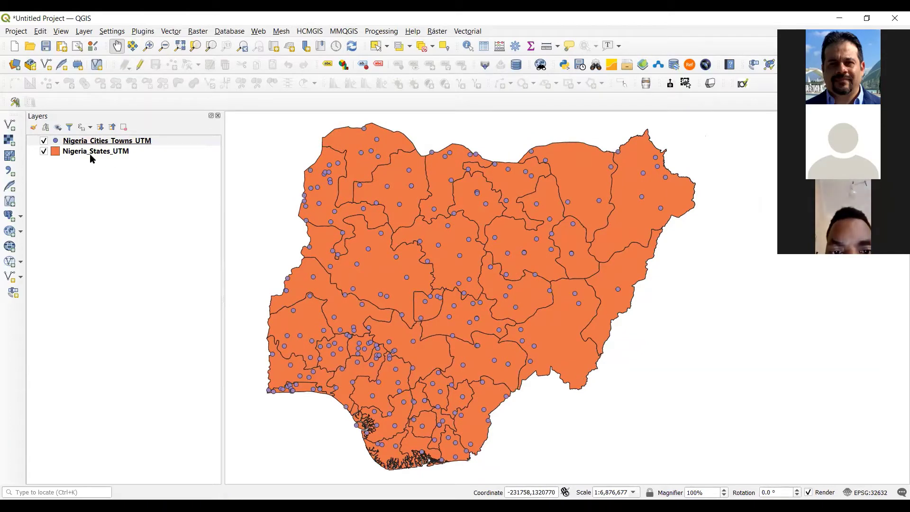
# Step: Open the symbology properties of the Nigeria_States_UTM layer and set its renderer to Categorized
pyautogui.click(81, 141)
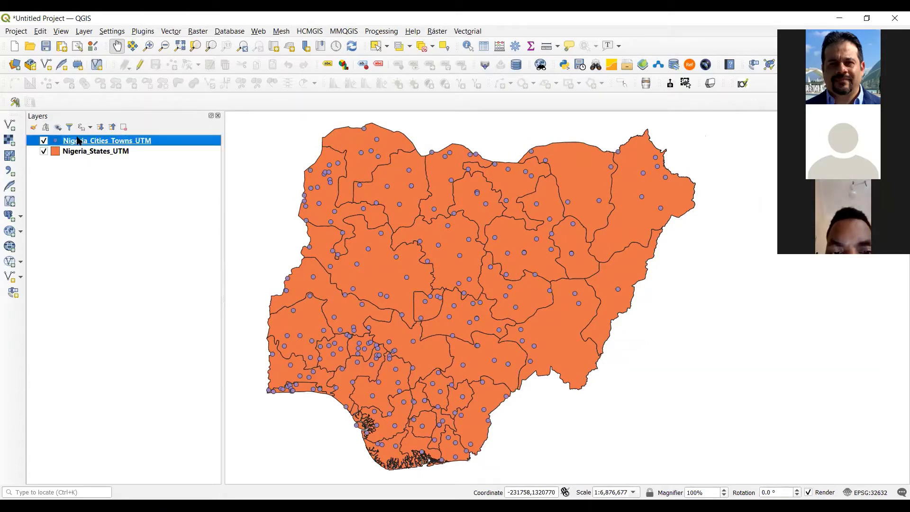
pyautogui.rightClick(81, 152)
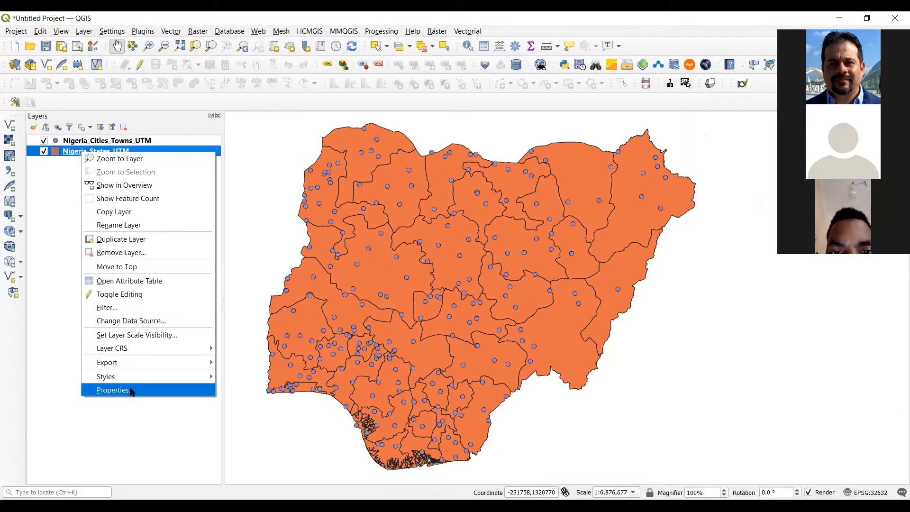
pyautogui.click(130, 388)
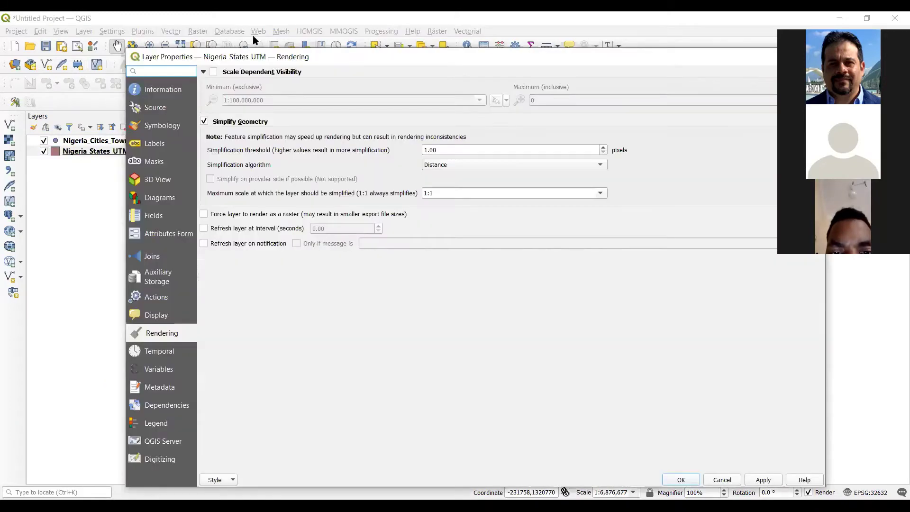
pyautogui.moveTo(311, 56); pyautogui.dragTo(278, 38)
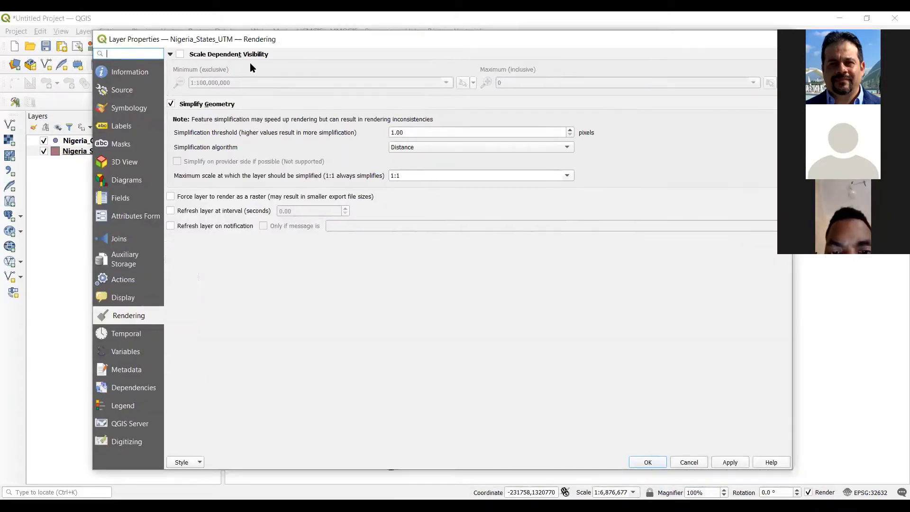
pyautogui.click(124, 108)
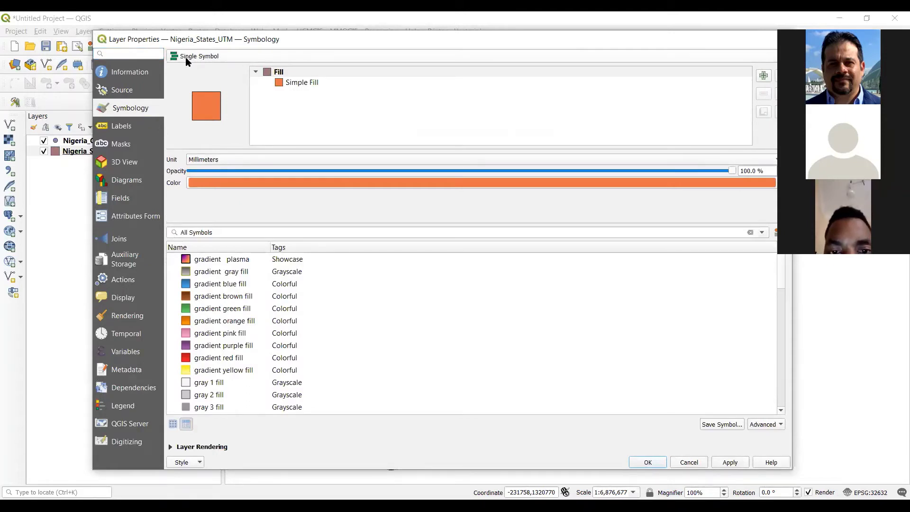
pyautogui.click(211, 57)
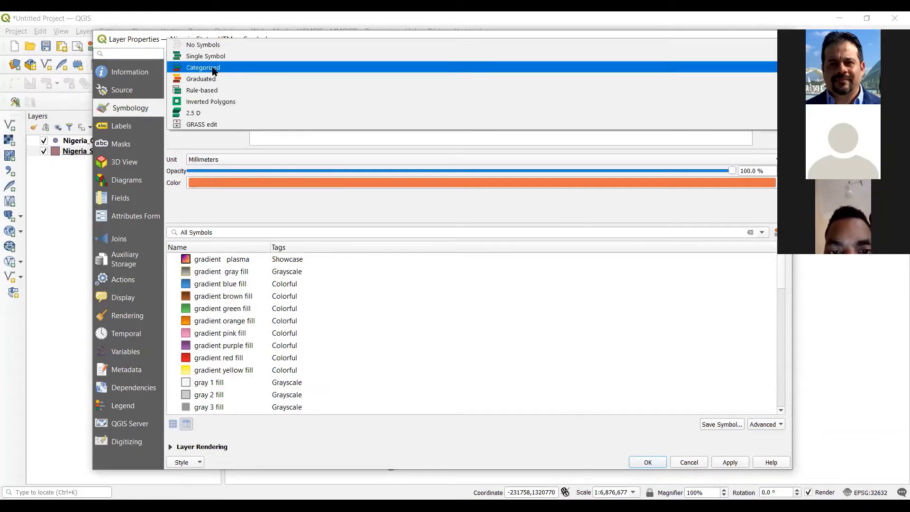
pyautogui.click(213, 67)
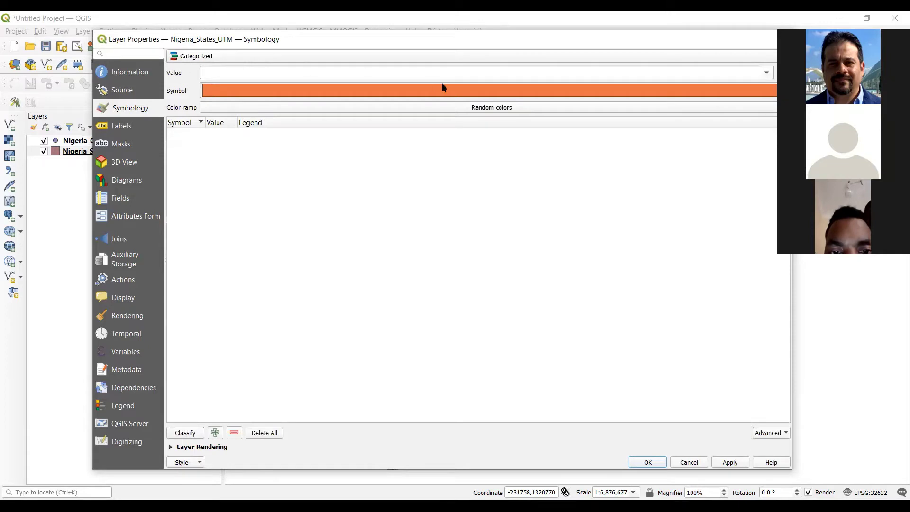
# Step: Classify the states by the NAME_1 field with random colors and apply the symbology
pyautogui.click(767, 73)
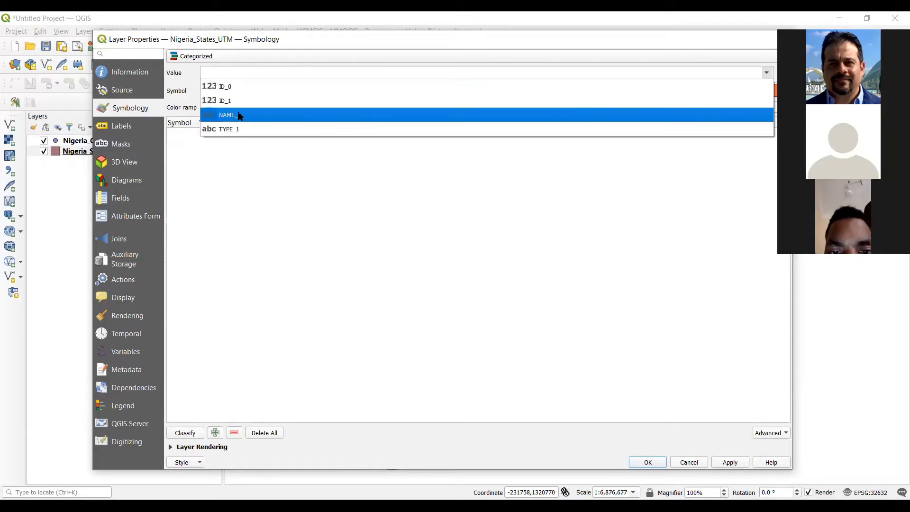
pyautogui.click(242, 117)
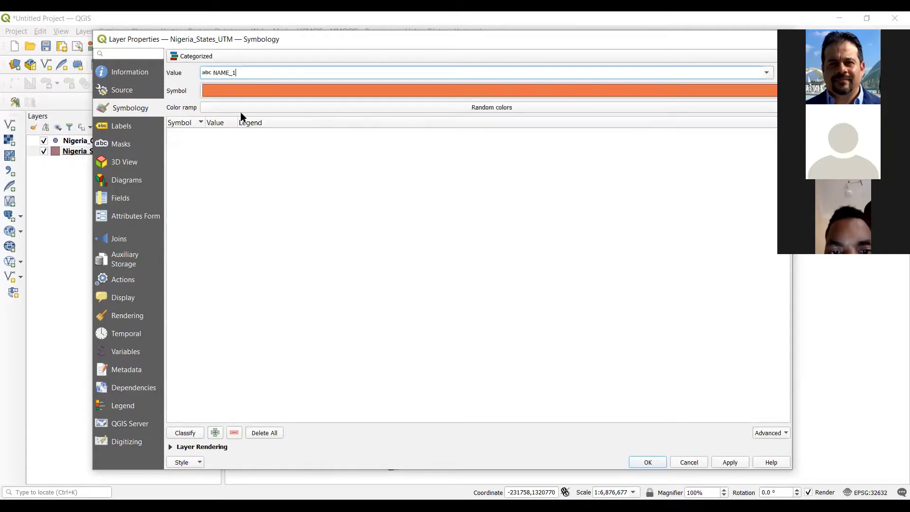
pyautogui.click(186, 433)
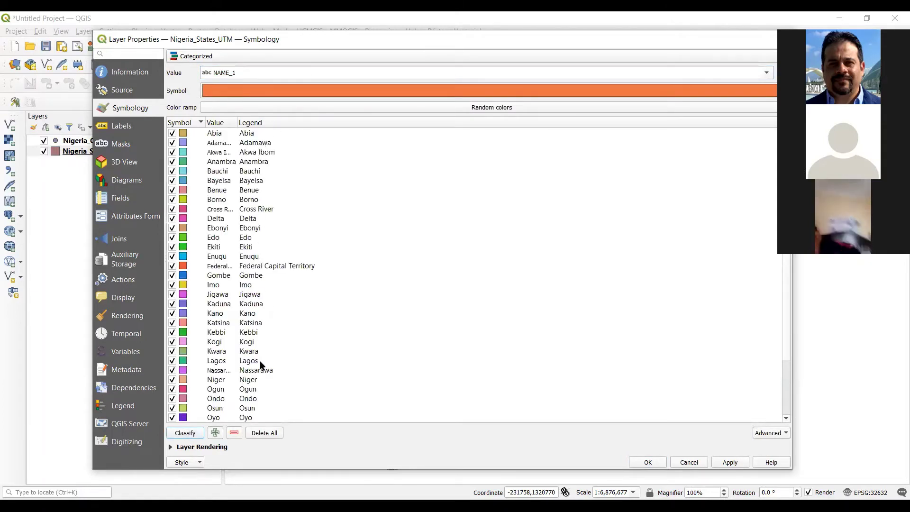
pyautogui.scroll(-3, 393, 355)
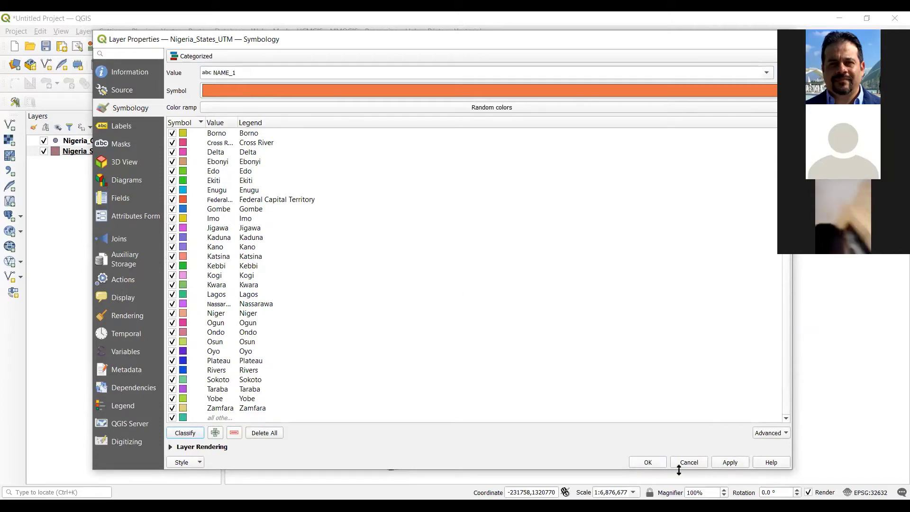
pyautogui.click(648, 462)
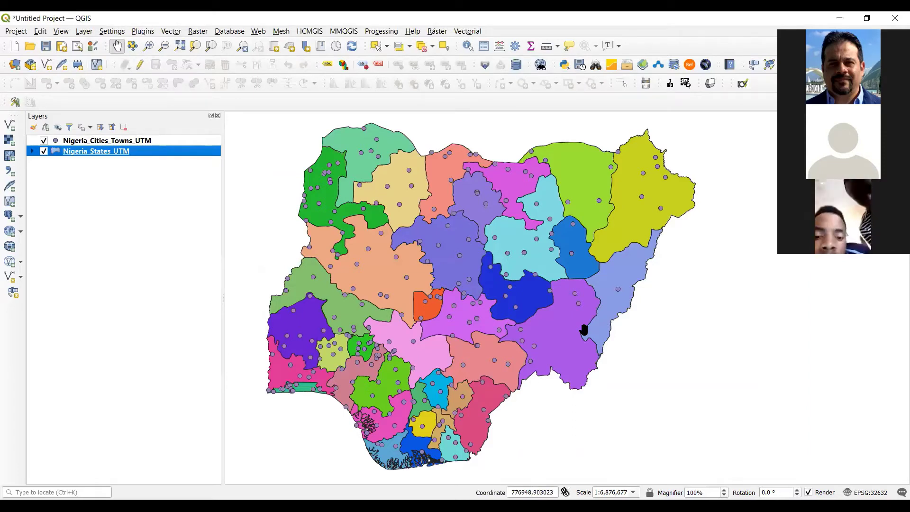
# Step: Set the fill color of the Nigeria_Cities_Towns_UTM layer's simple marker to yellow
pyautogui.click(105, 144)
pyautogui.rightClick(105, 143)
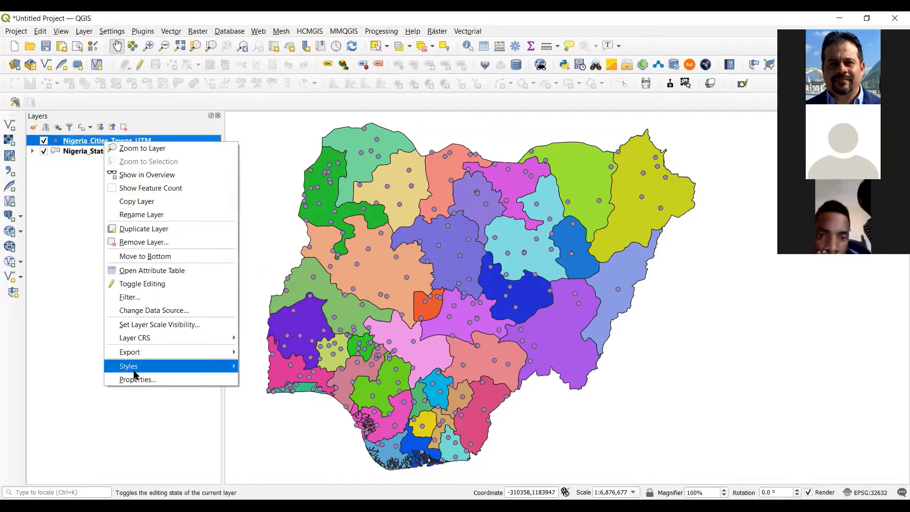
pyautogui.press('Escape')
pyautogui.press('Escape')
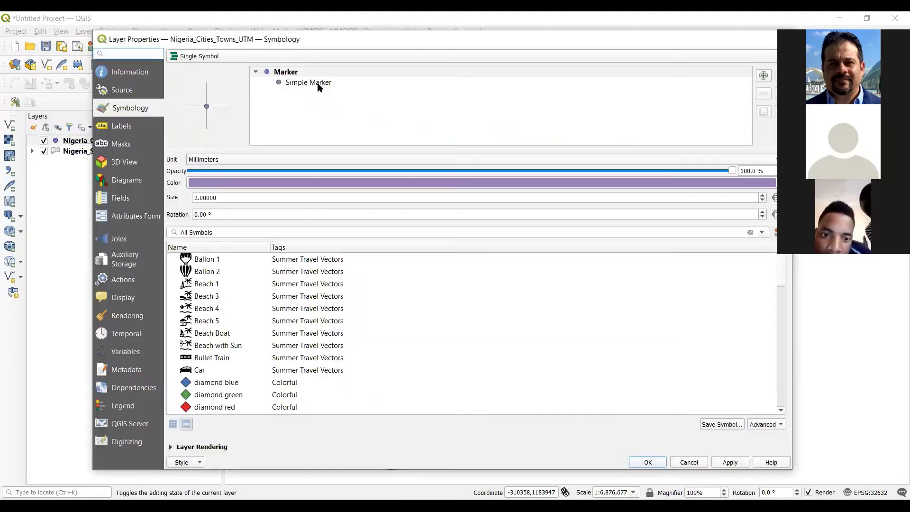
pyautogui.click(312, 82)
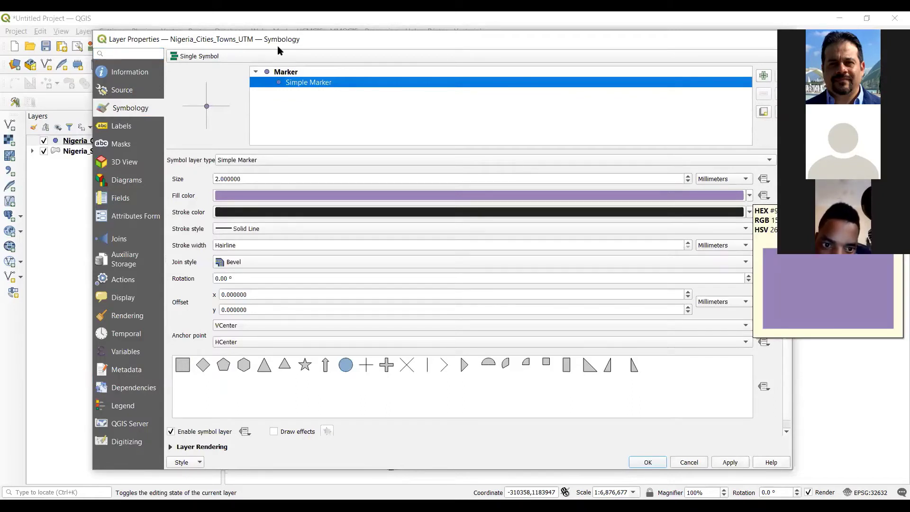
pyautogui.moveTo(133, 42); pyautogui.dragTo(117, 35)
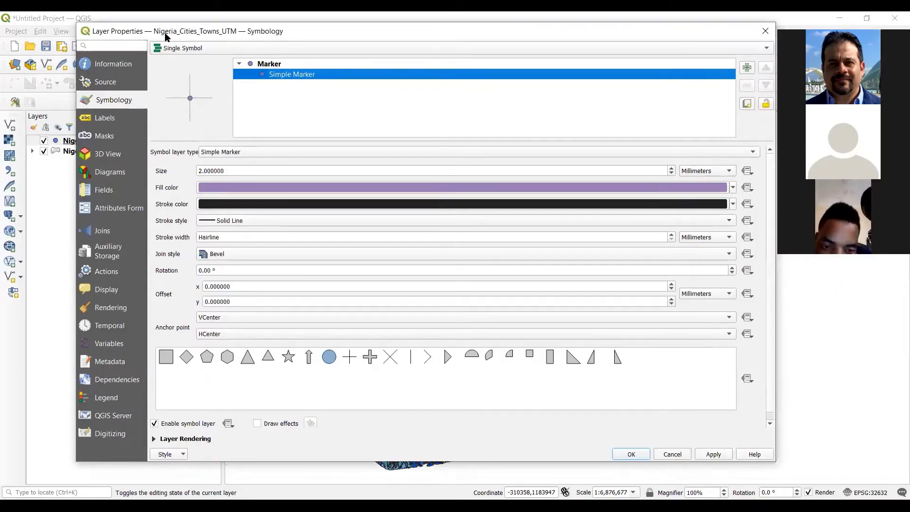
pyautogui.click(734, 188)
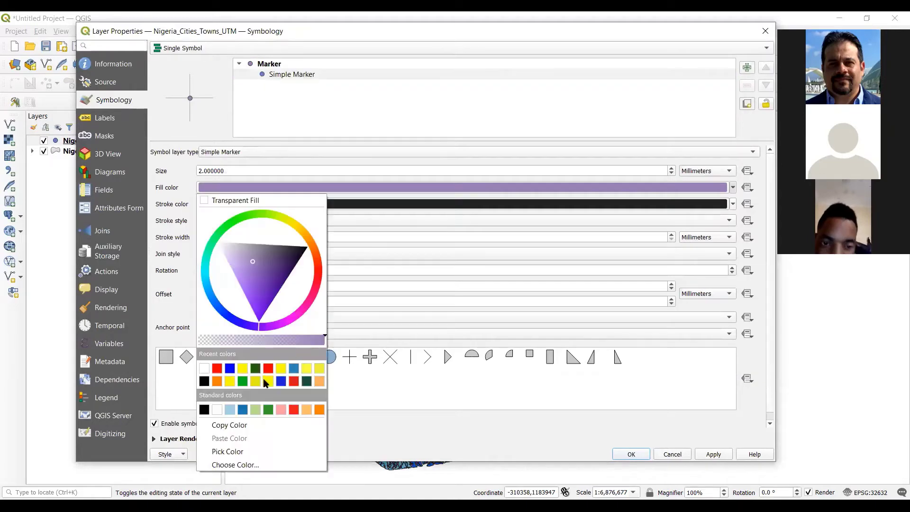
pyautogui.click(242, 369)
pyautogui.click(631, 454)
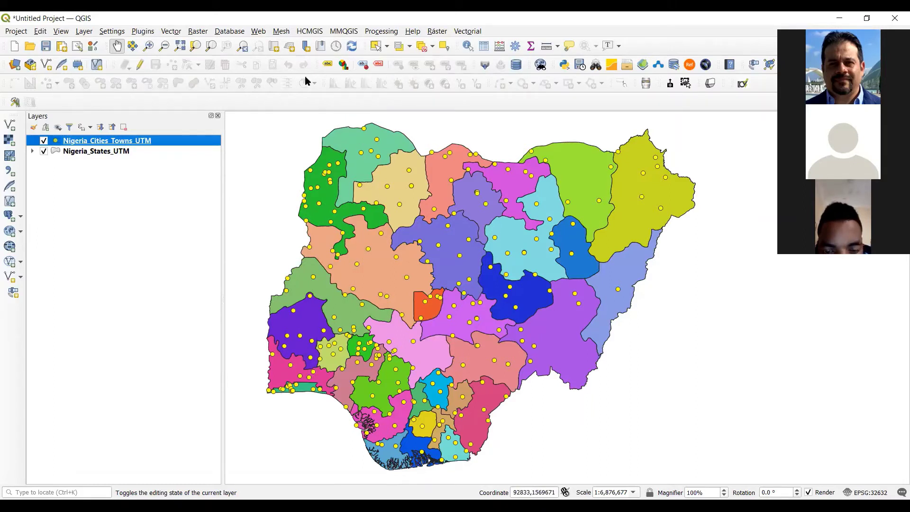
# Step: Open the attribute table of the Nigeria_Cities_Towns_UTM layer and sort it by NAME in ascending order
pyautogui.rightClick(113, 142)
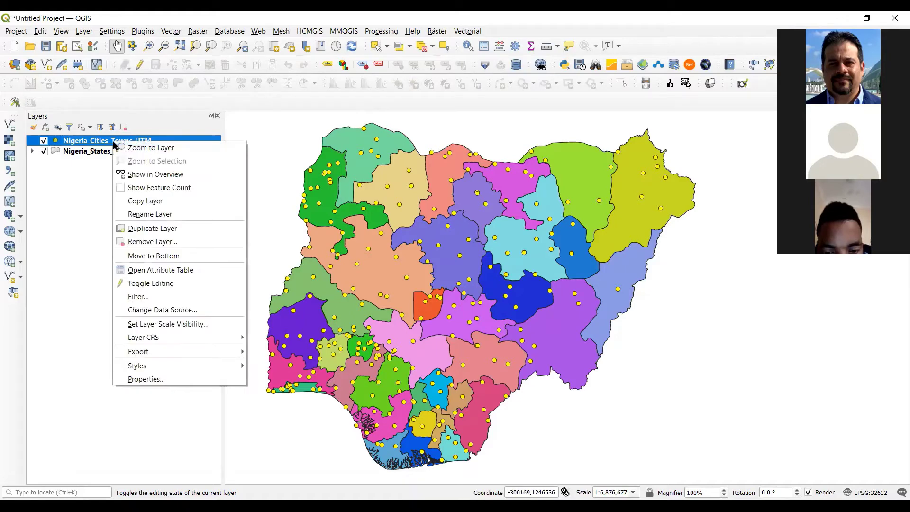
pyautogui.click(176, 272)
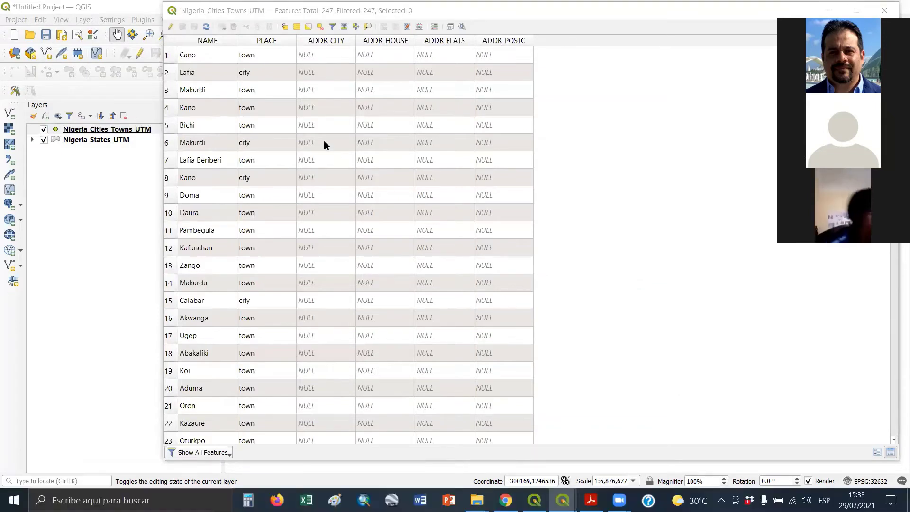
pyautogui.click(199, 49)
pyautogui.click(200, 41)
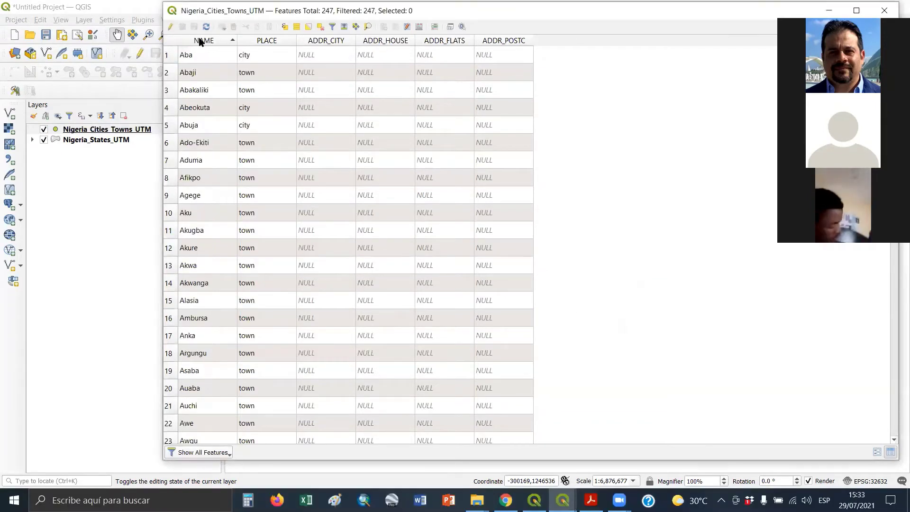
# Step: Select the Abuja city record in the attribute table and zoom the map to the selected feature
pyautogui.click(170, 126)
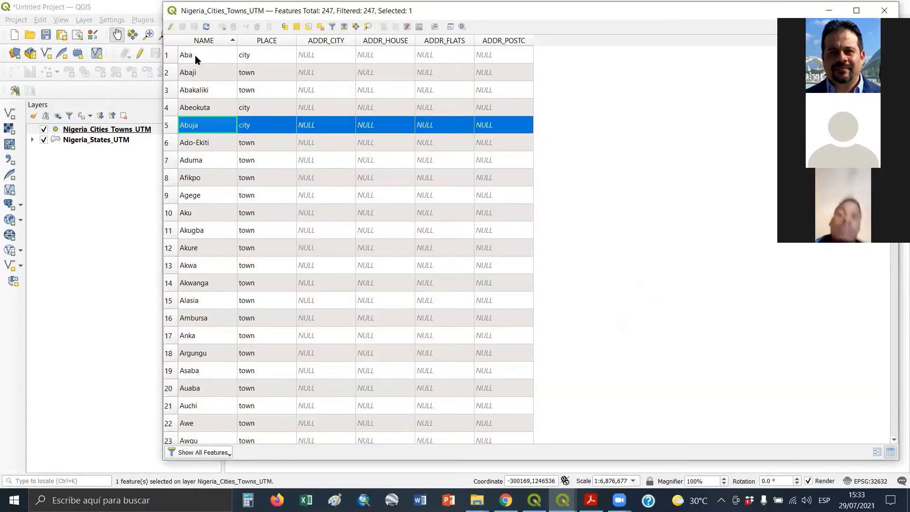
pyautogui.moveTo(407, 9); pyautogui.dragTo(407, 31)
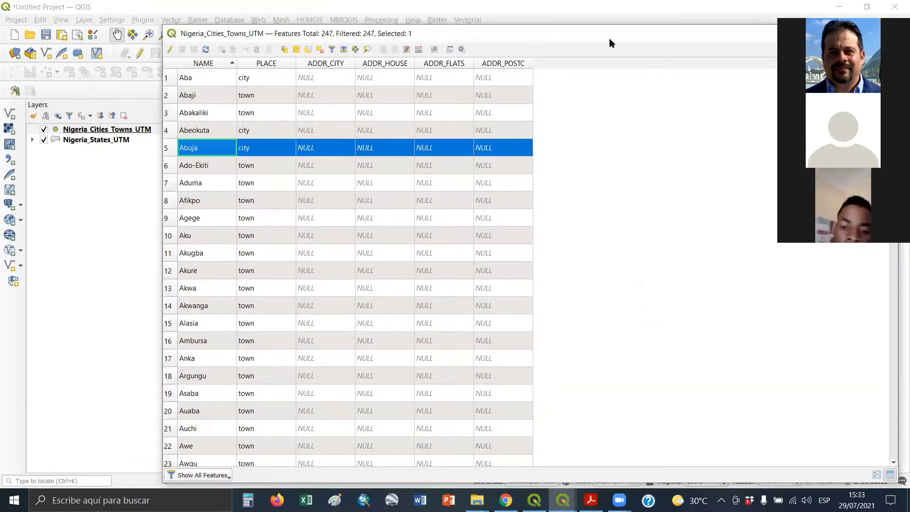
pyautogui.moveTo(609, 38); pyautogui.dragTo(465, 71)
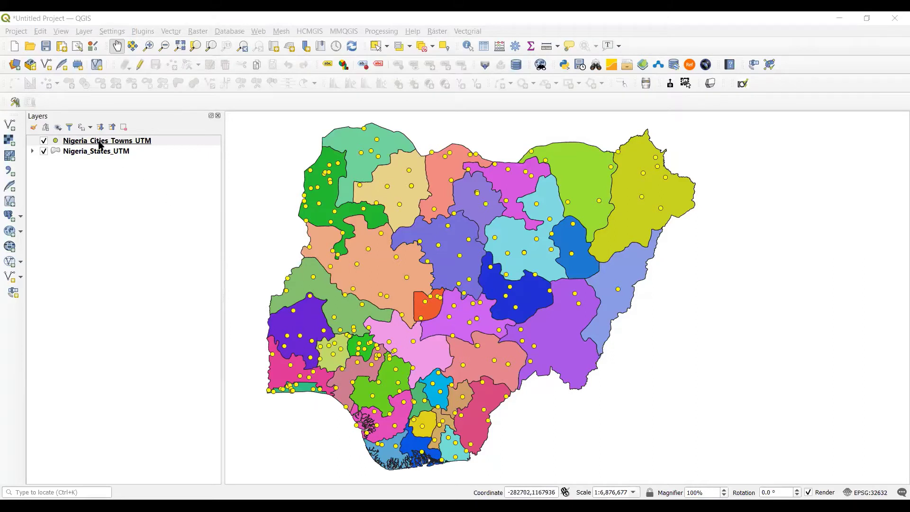
pyautogui.rightClick(100, 145)
pyautogui.click(154, 164)
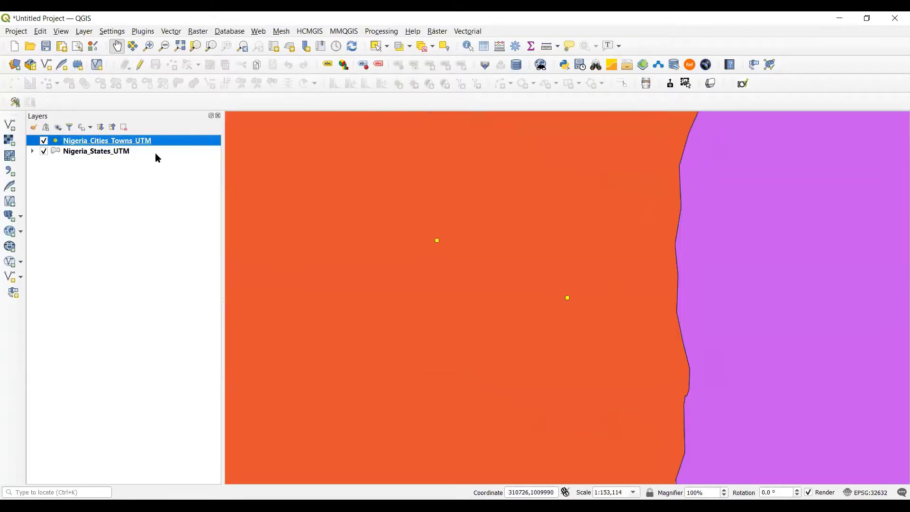
# Step: Label the Nigeria_Cities_Towns_UTM layer with single labels based on the NAME field
pyautogui.rightClick(101, 142)
pyautogui.click(147, 379)
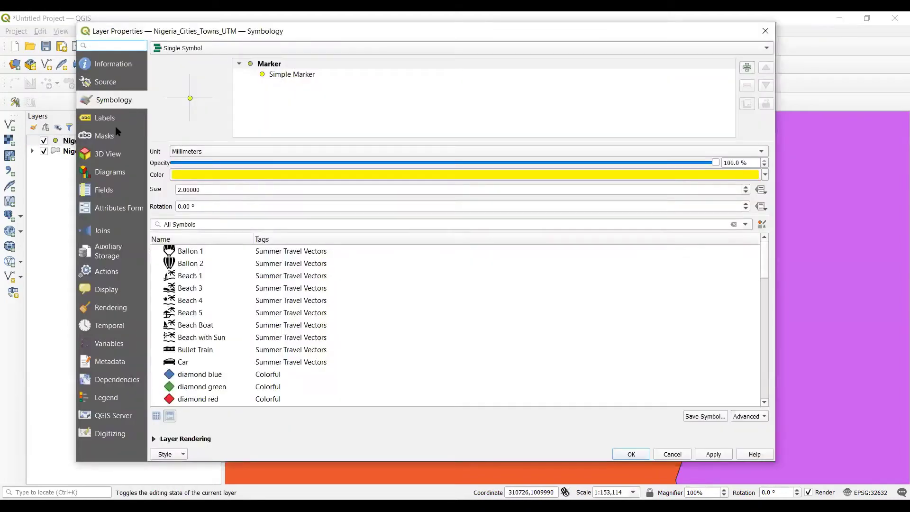
pyautogui.click(109, 118)
pyautogui.click(188, 47)
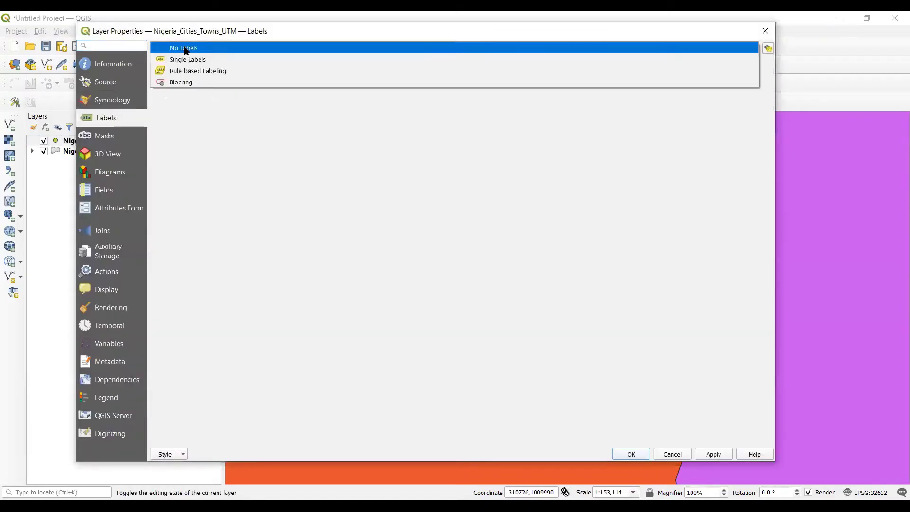
pyautogui.click(187, 59)
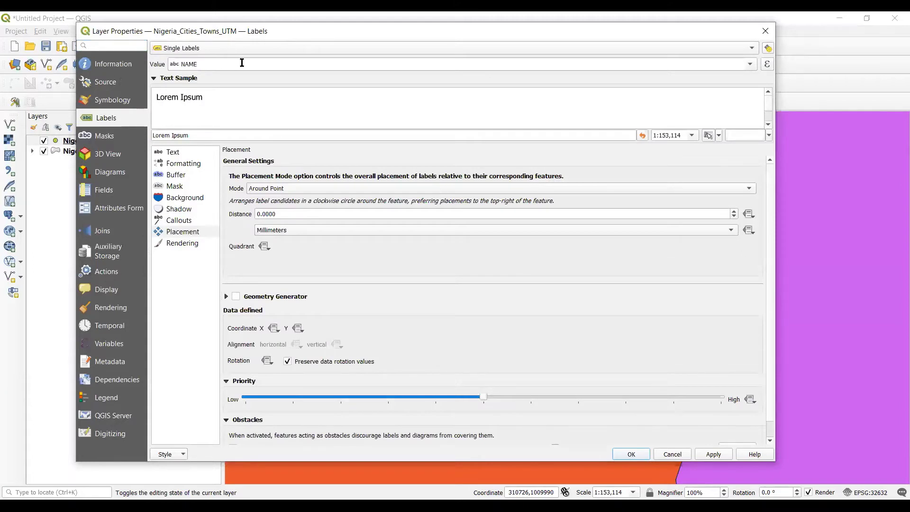
pyautogui.click(631, 454)
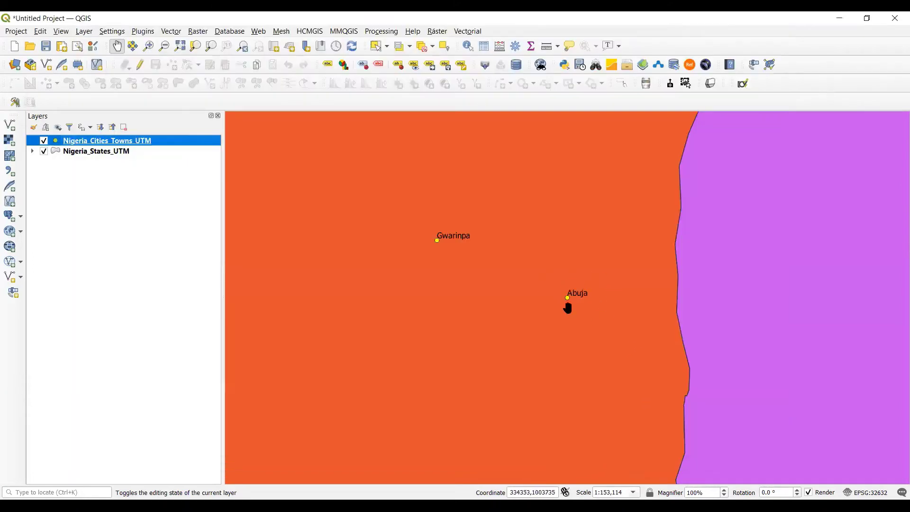
# Step: Start the Buffer geoprocessing tool on Nigeria_Cities_Towns_UTM and restrict it to selected features only
pyautogui.moveTo(567, 317); pyautogui.dragTo(410, 272)
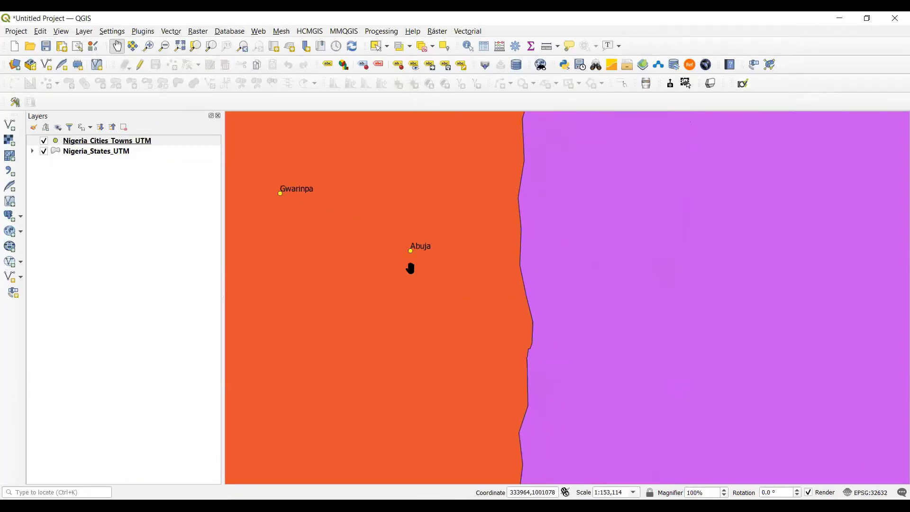
pyautogui.click(468, 32)
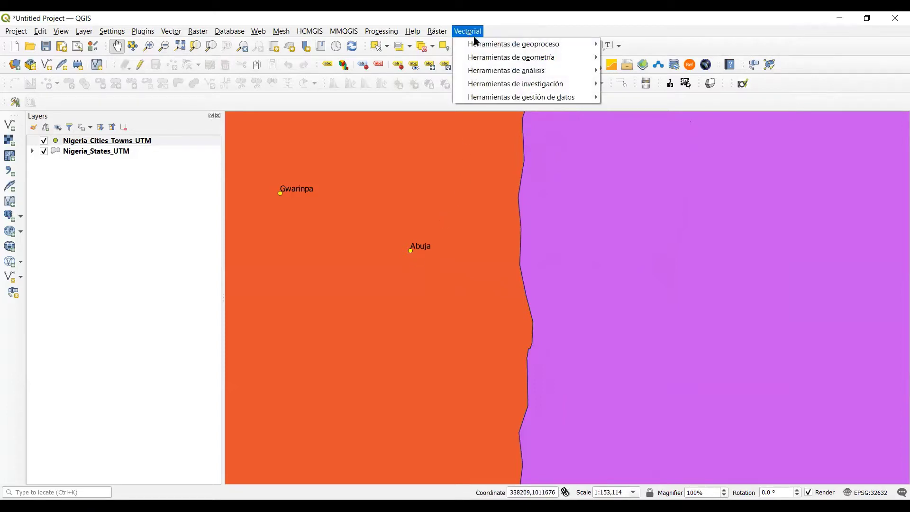
pyautogui.moveTo(478, 45)
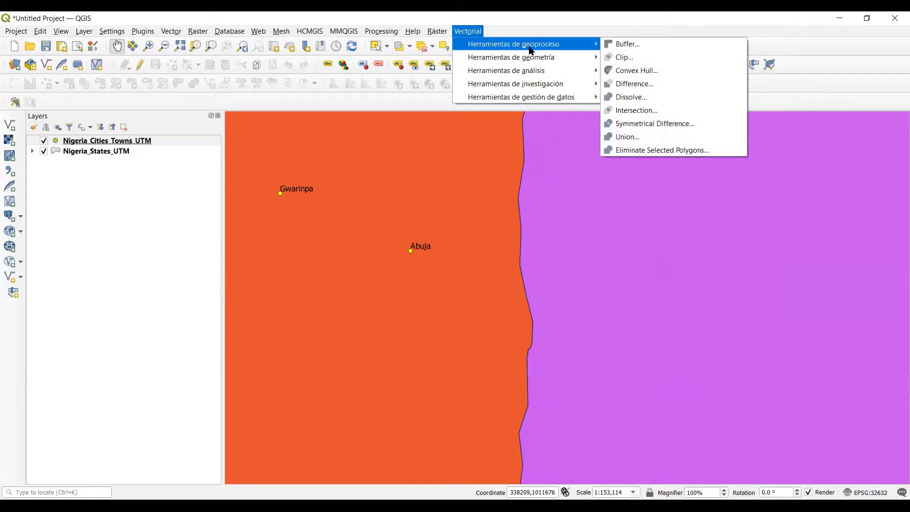
pyautogui.click(661, 47)
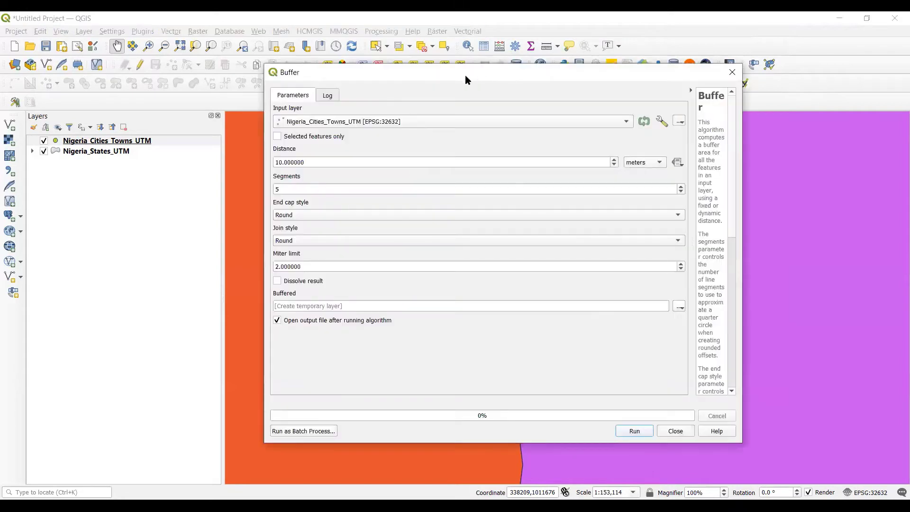
pyautogui.moveTo(464, 75); pyautogui.dragTo(461, 79)
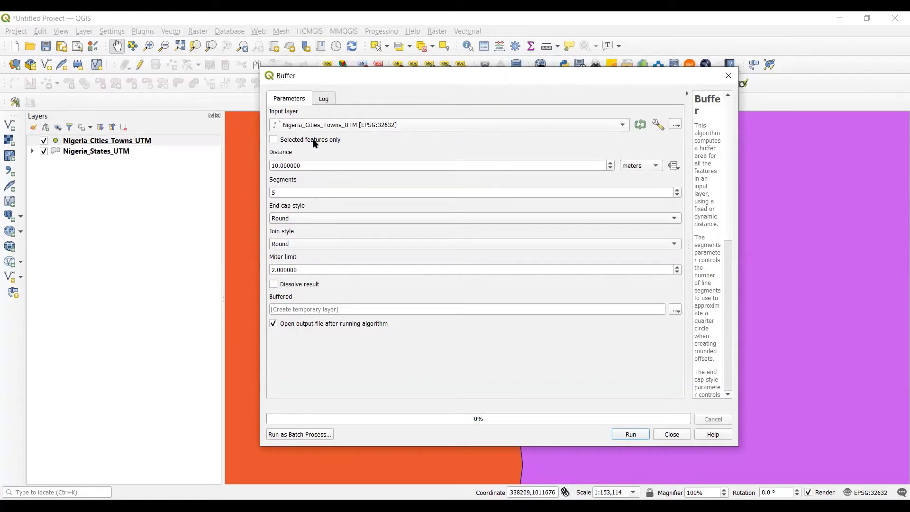
pyautogui.click(273, 140)
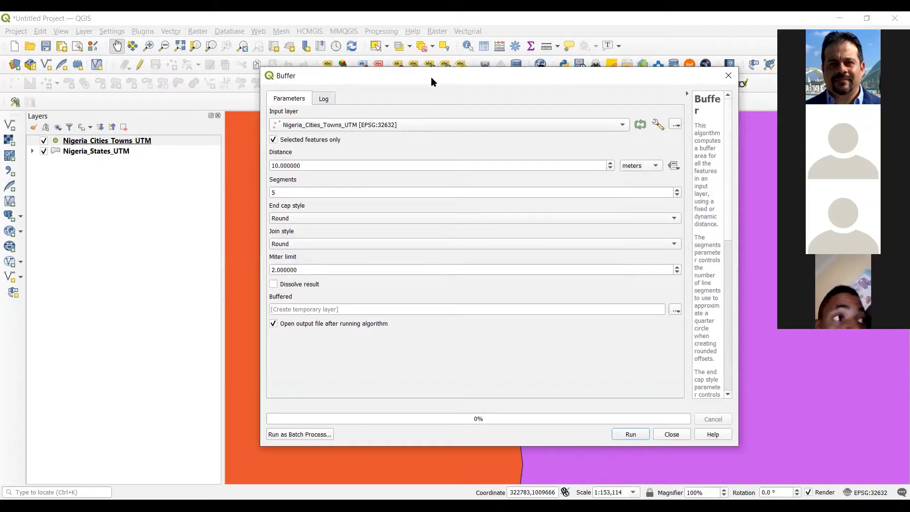
# Step: Set the buffer distance to 250 kilometers
pyautogui.moveTo(430, 77); pyautogui.dragTo(415, 83)
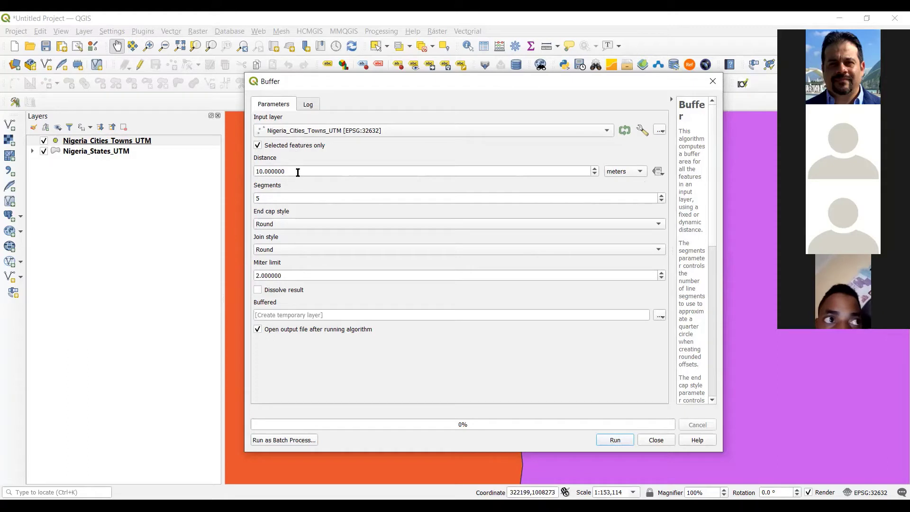
pyautogui.moveTo(298, 171); pyautogui.dragTo(244, 168)
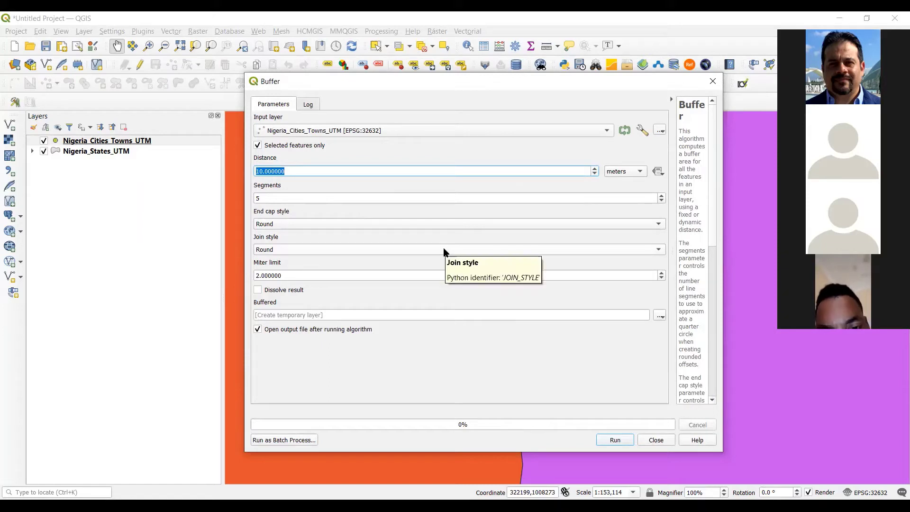
pyautogui.write('250')
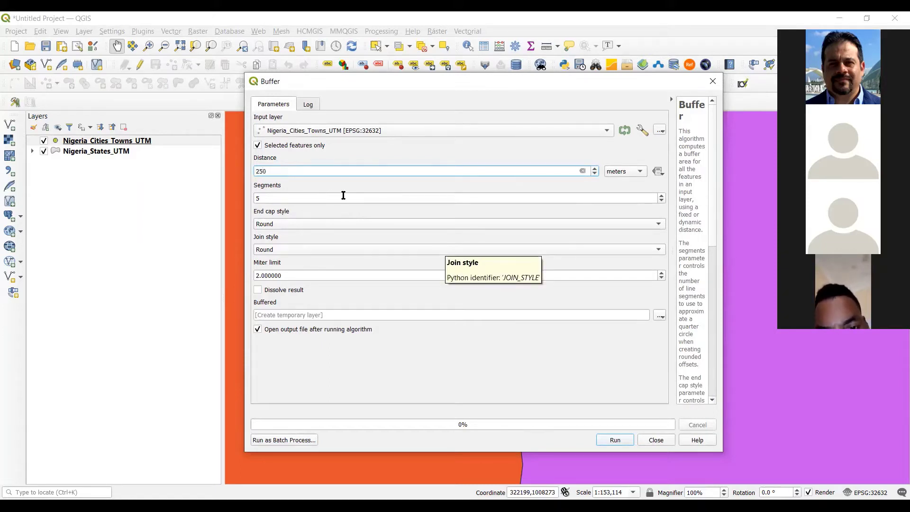
pyautogui.click(623, 171)
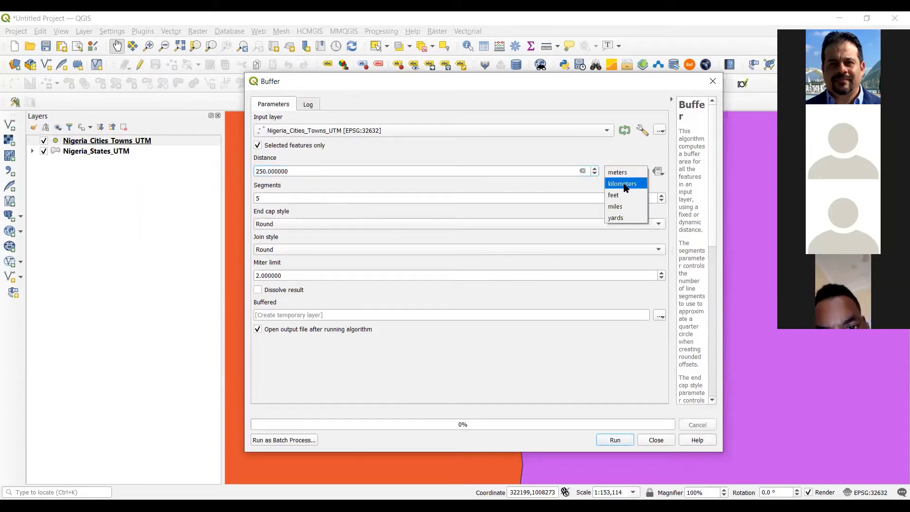
pyautogui.click(624, 184)
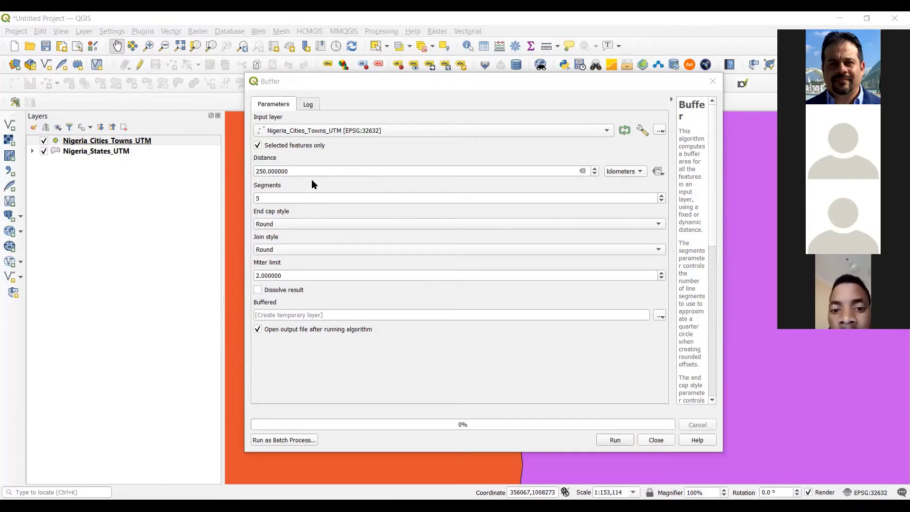
pyautogui.moveTo(296, 171); pyautogui.dragTo(212, 169)
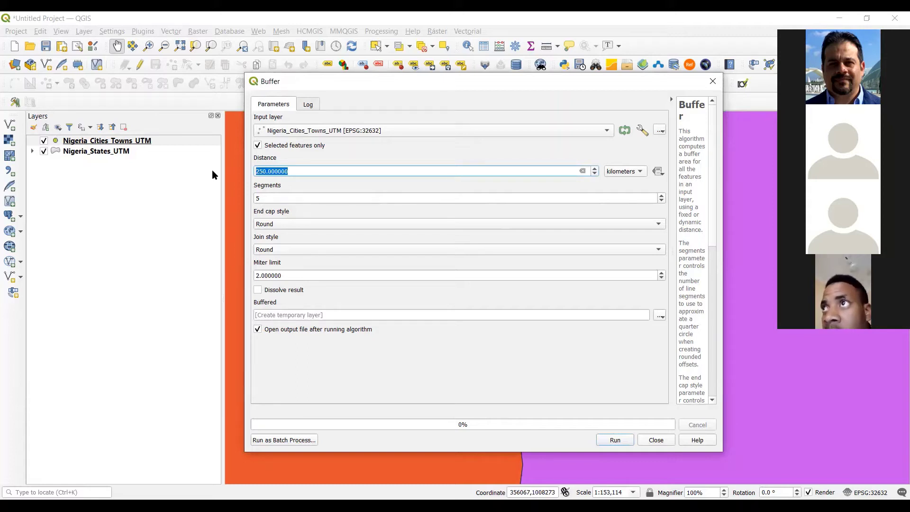
pyautogui.click(386, 185)
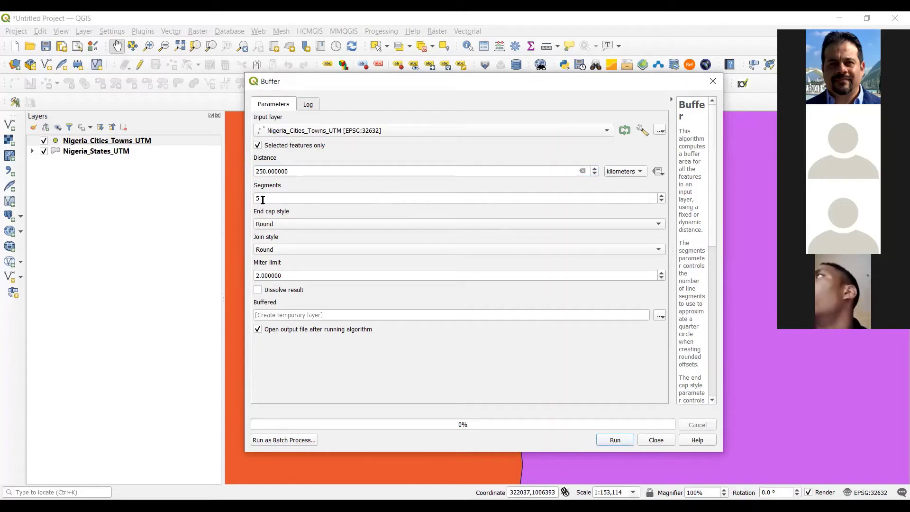
# Step: Set the buffer segments to 1 with a round end cap style, run the buffer as a temporary layer and close the tool
pyautogui.doubleClick(267, 200)
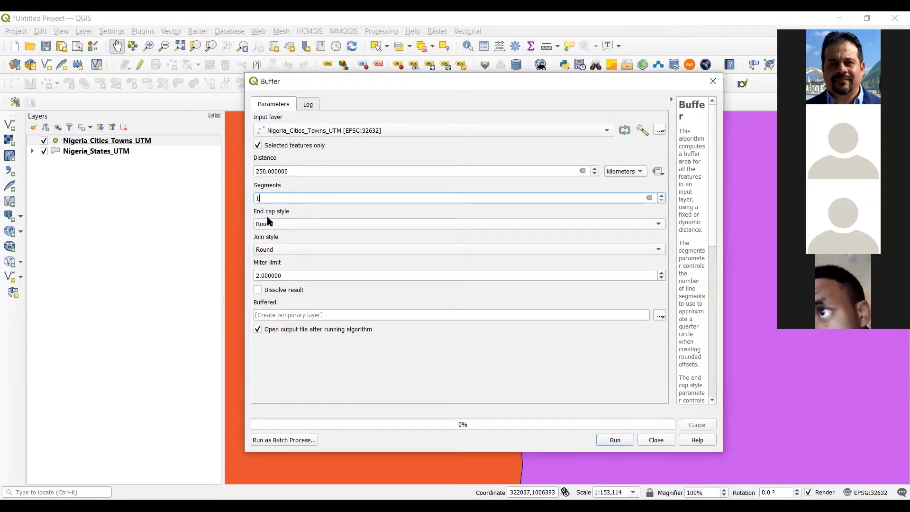
pyautogui.click(282, 223)
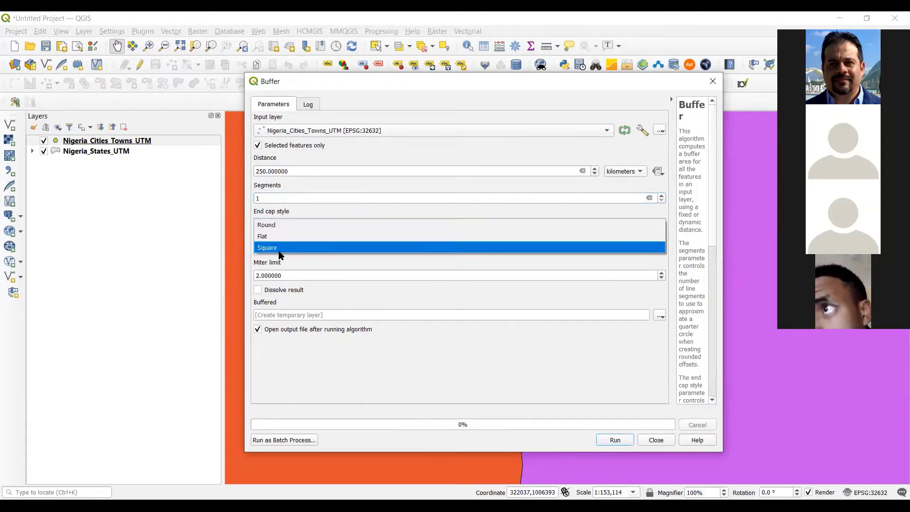
pyautogui.click(278, 226)
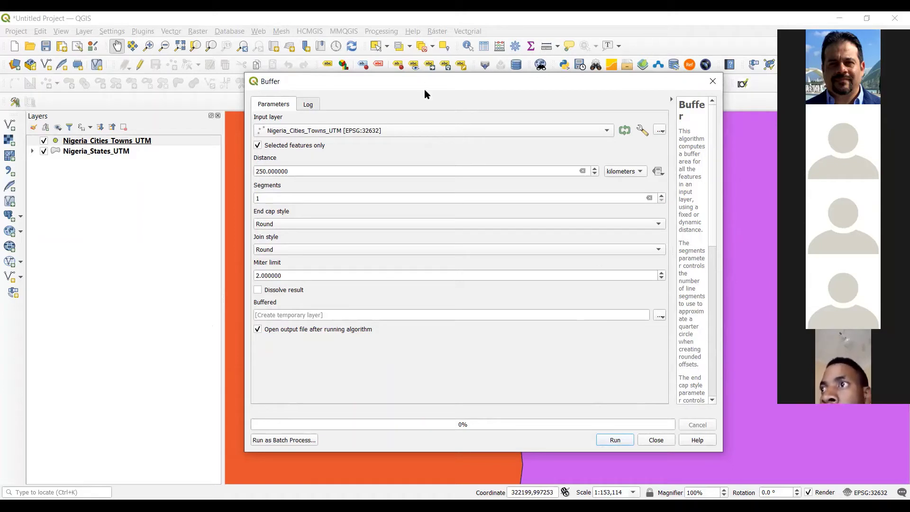
pyautogui.moveTo(414, 77); pyautogui.dragTo(400, 58)
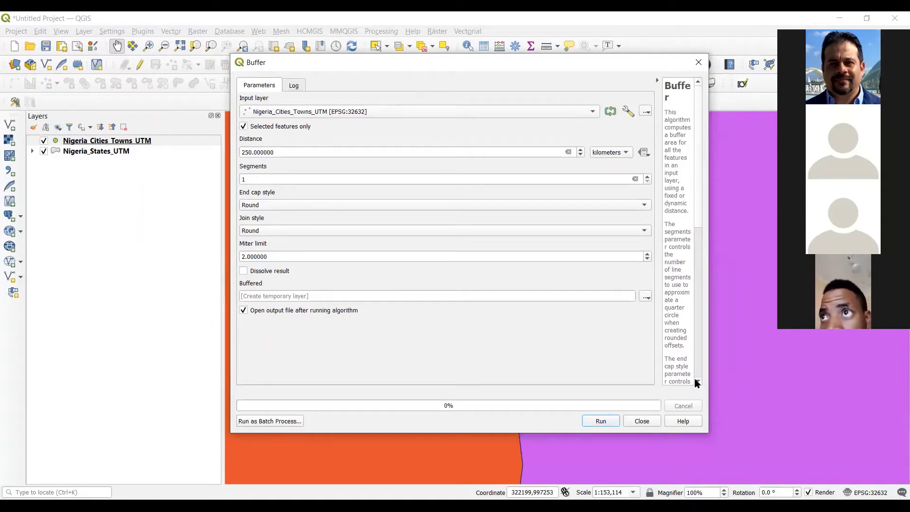
pyautogui.click(601, 421)
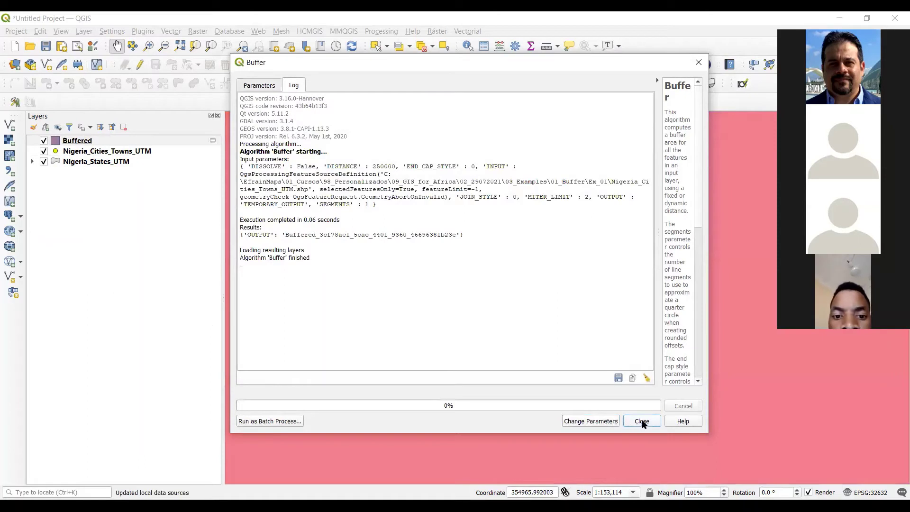
pyautogui.click(642, 421)
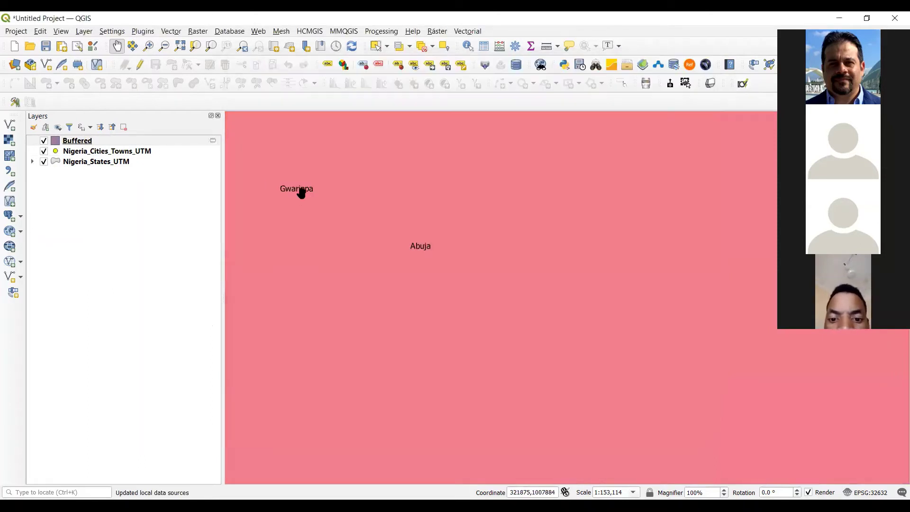
# Step: Zoom to the Buffered layer and move it below Nigeria_Cities_Towns_UTM in the layer order
pyautogui.click(69, 142)
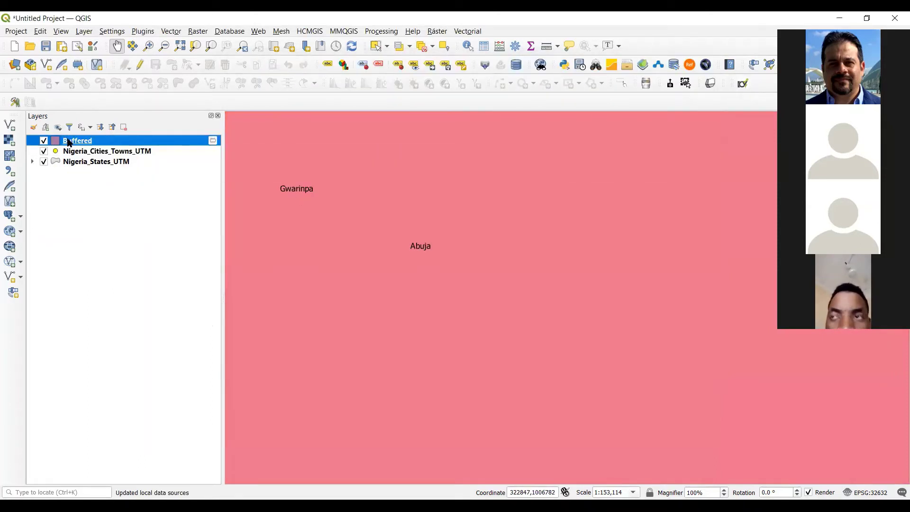
pyautogui.rightClick(69, 141)
pyautogui.click(105, 146)
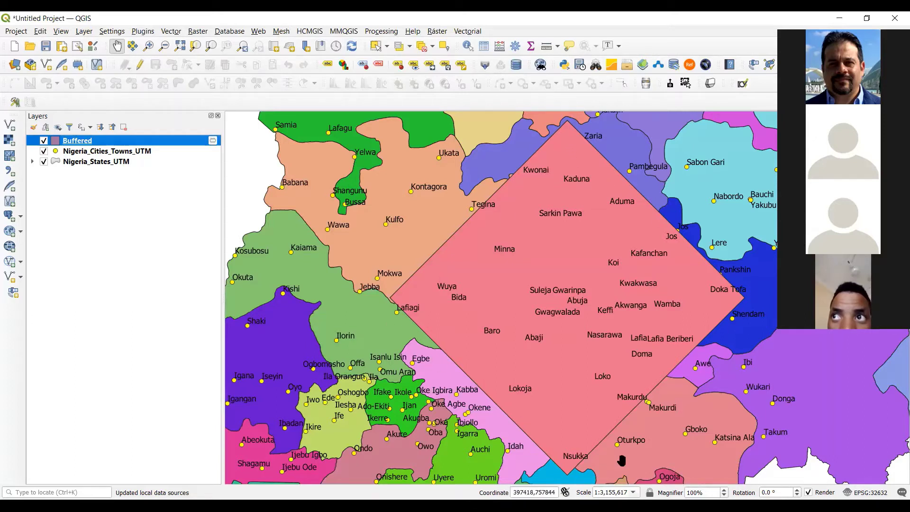
pyautogui.moveTo(93, 143); pyautogui.dragTo(79, 162)
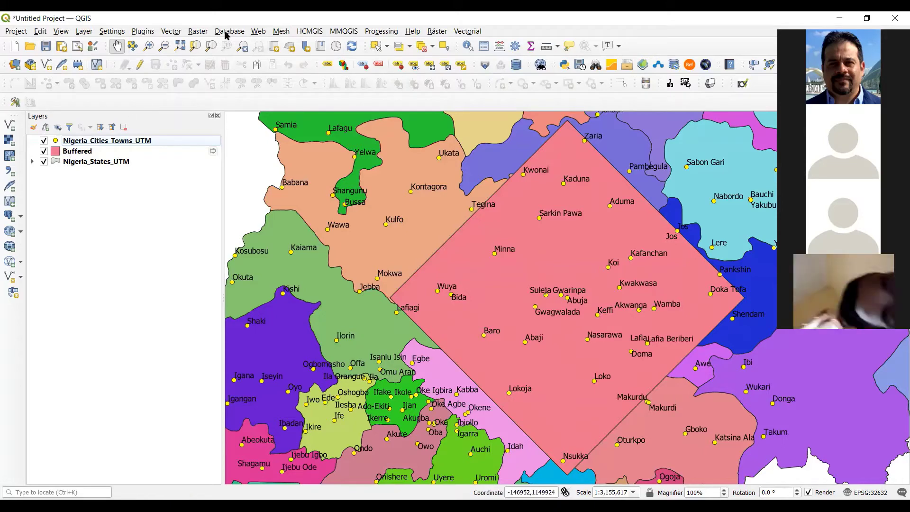
# Step: Start another buffer on Nigeria_Cities_Towns_UTM with a distance of 250 kilometers
pyautogui.click(476, 32)
pyautogui.moveTo(569, 44)
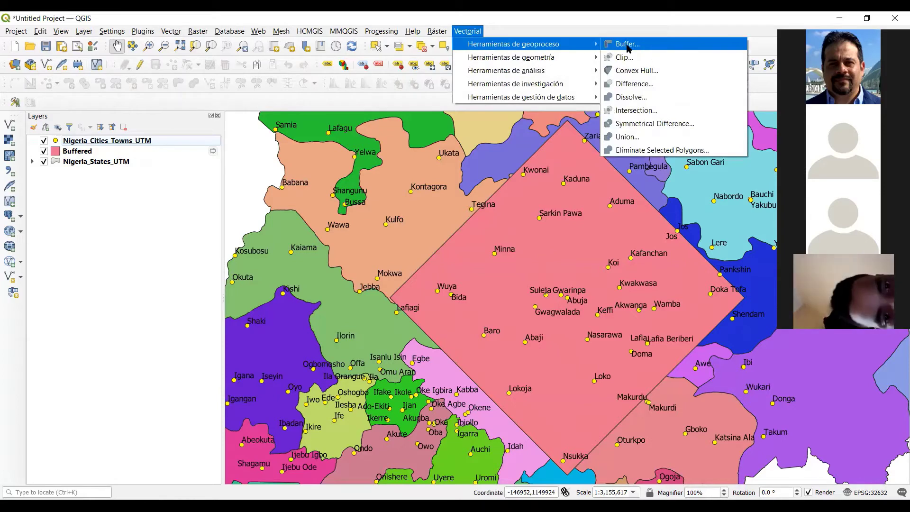
pyautogui.click(627, 44)
pyautogui.doubleClick(266, 152)
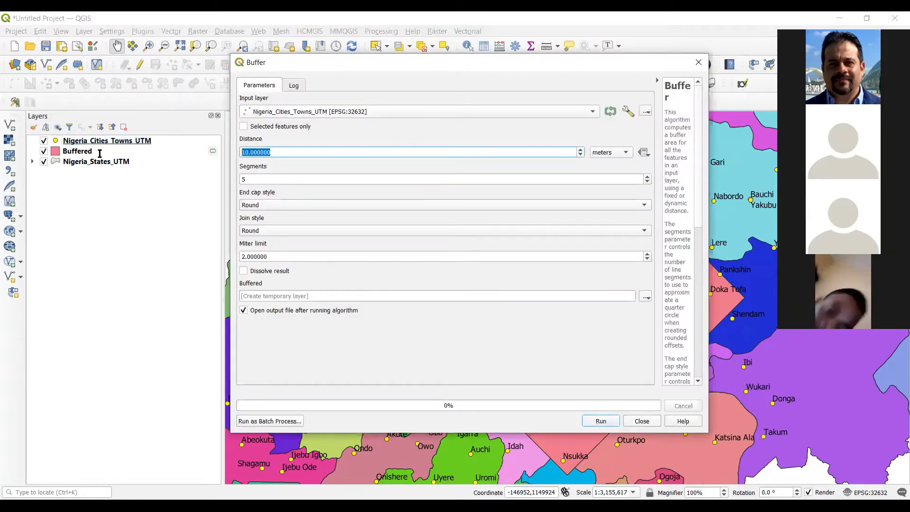
pyautogui.write('250')
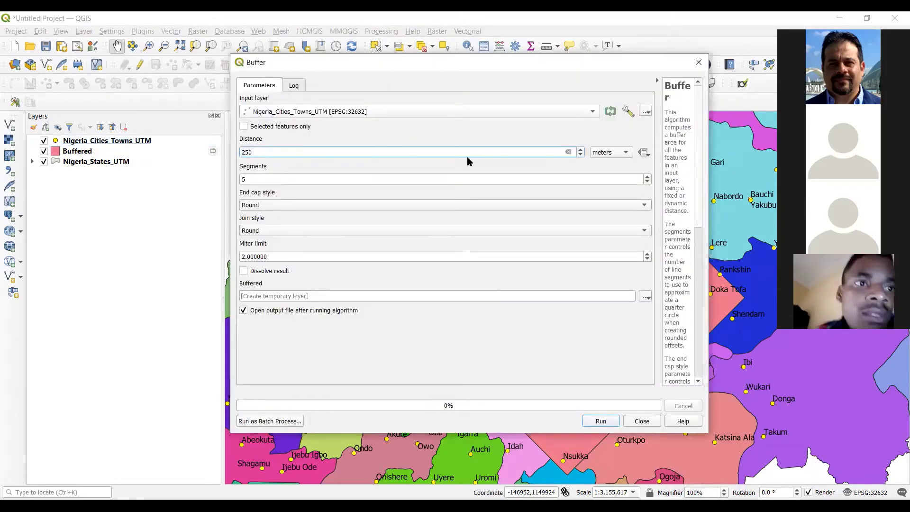
pyautogui.click(624, 152)
pyautogui.click(611, 165)
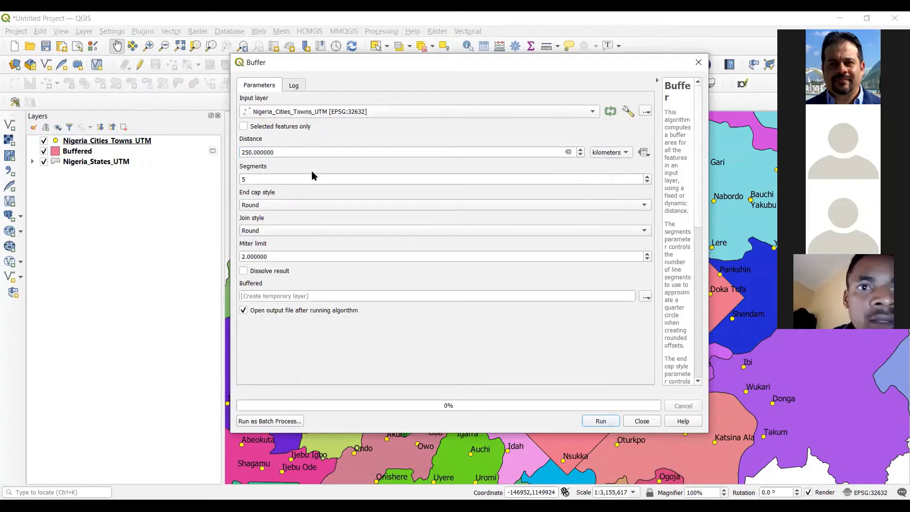
# Step: Set the segments to 1, run the buffer for all cities and close the tool
pyautogui.click(259, 176)
pyautogui.press('BackSpace')
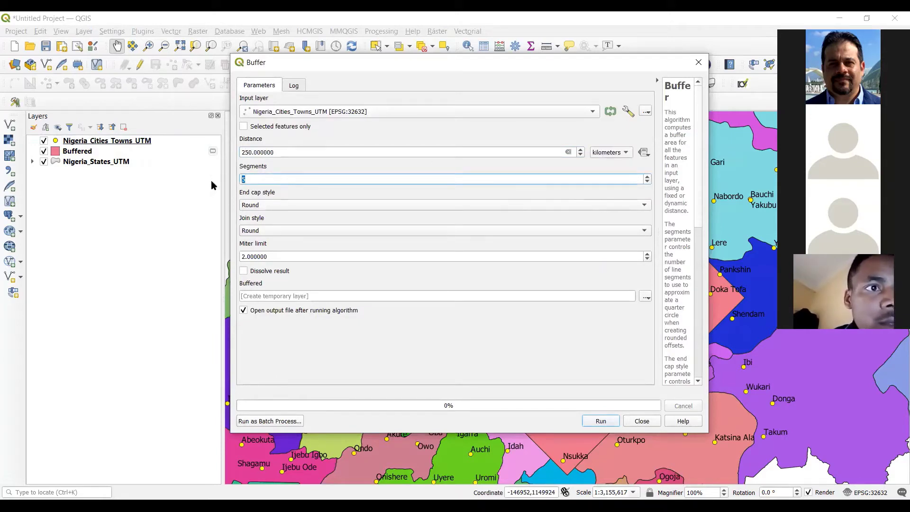
pyautogui.write('1')
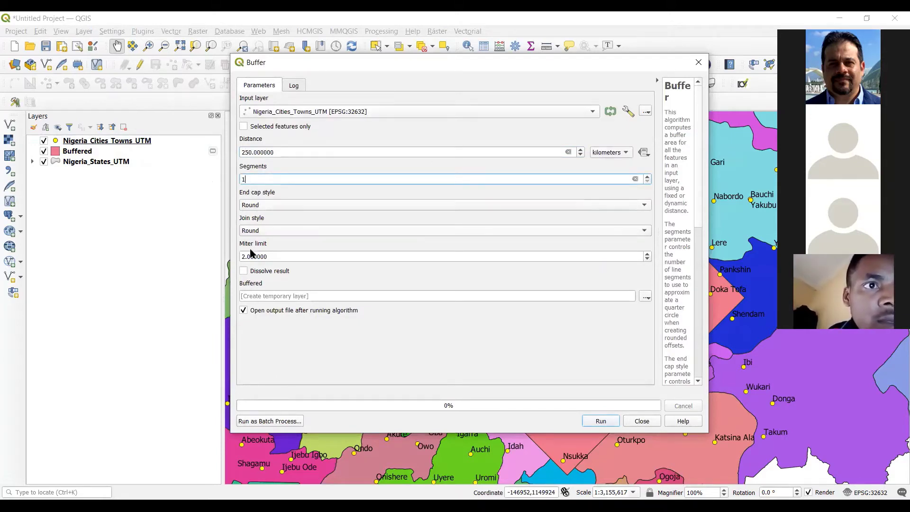
pyautogui.click(601, 420)
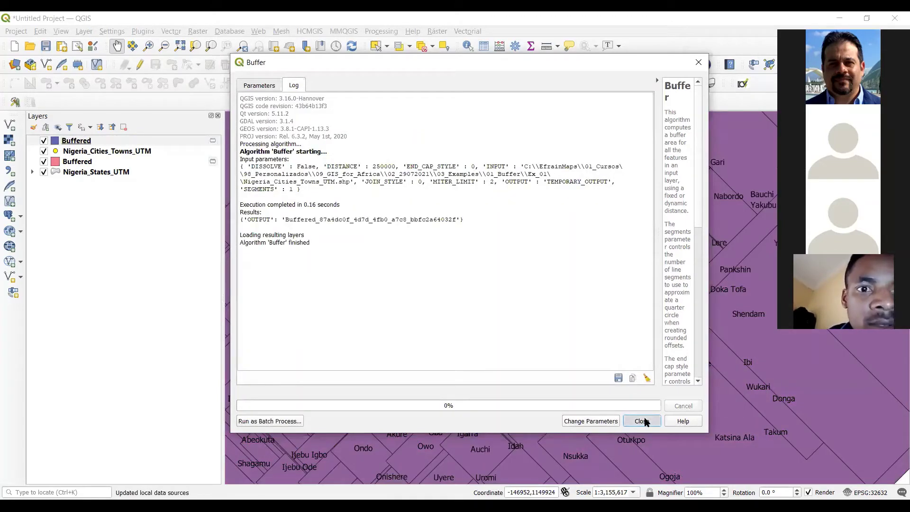
pyautogui.click(642, 420)
# Step: Remove the all-cities Buffered layer above Nigeria_Cities_Towns_UTM from the project
pyautogui.rightClick(79, 140)
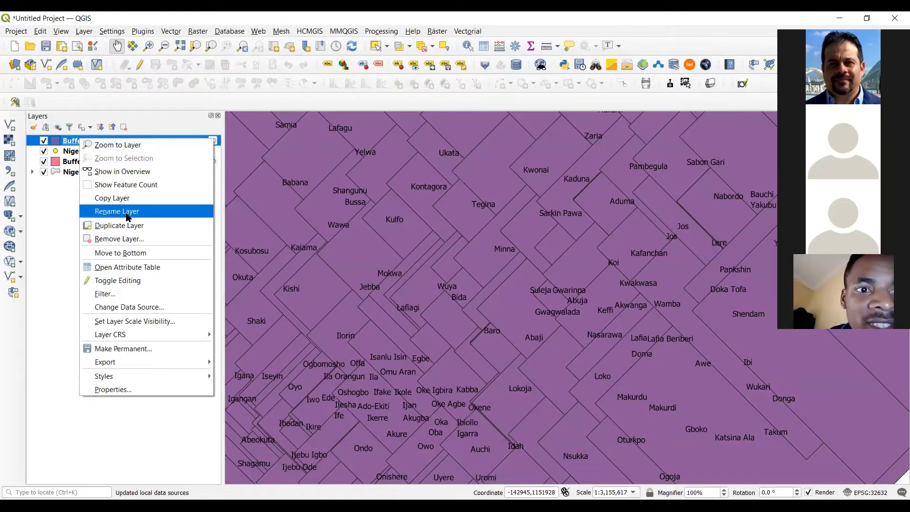
pyautogui.click(111, 211)
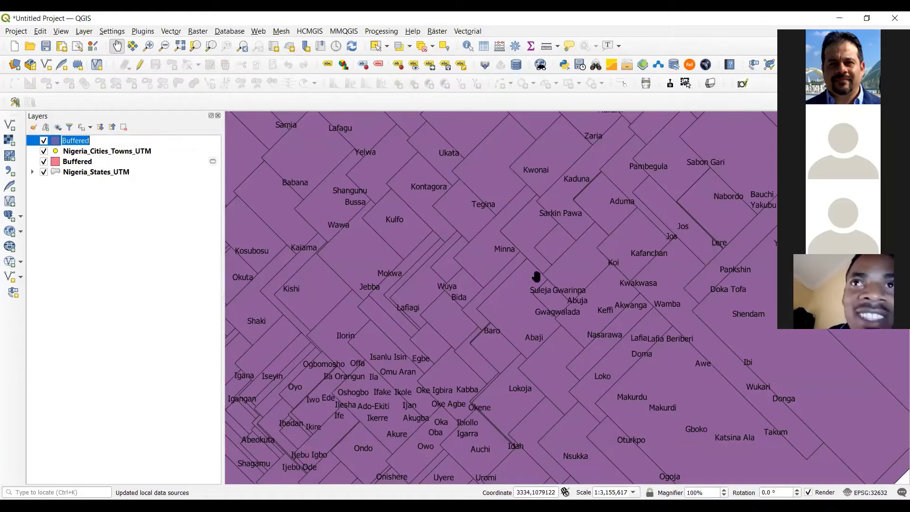
pyautogui.rightClick(78, 142)
pyautogui.click(114, 241)
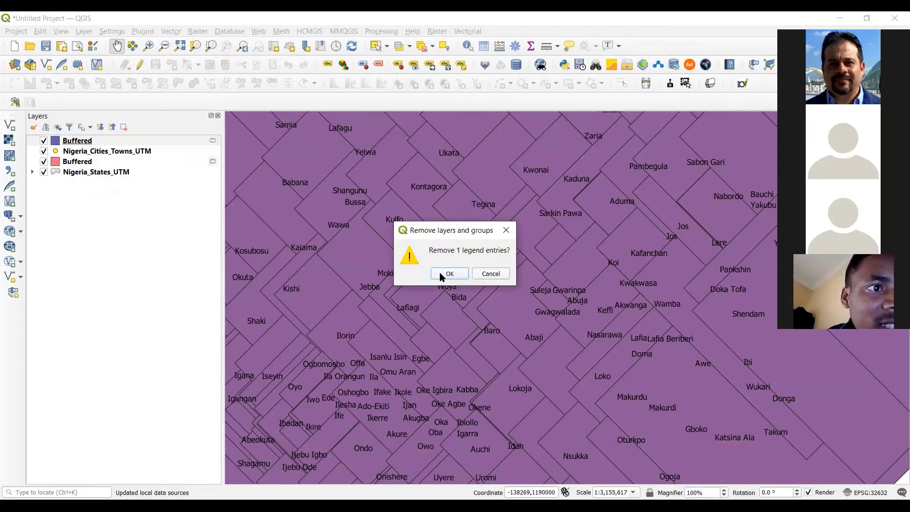
pyautogui.click(445, 274)
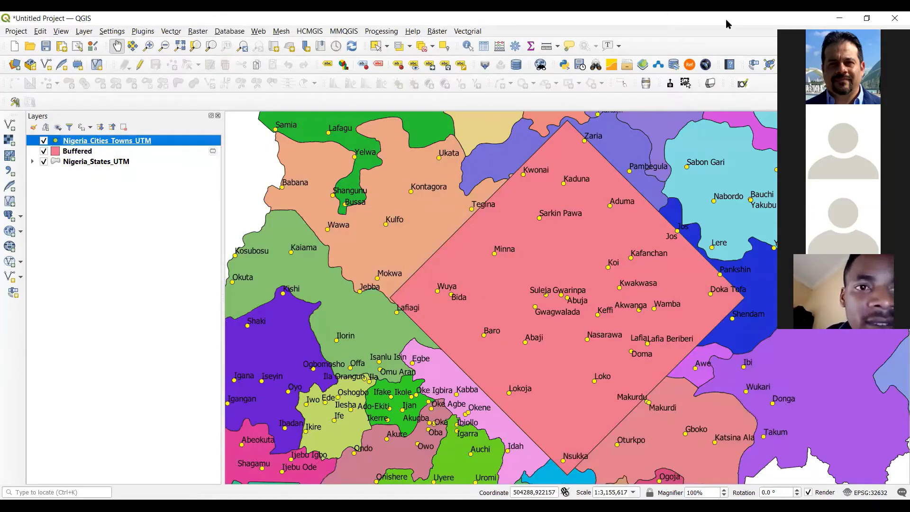
# Step: Start a buffer on only the selected features of Nigeria_Cities_Towns_UTM, with round end cap and join styles and the result dissolved
pyautogui.click(467, 31)
pyautogui.moveTo(521, 43)
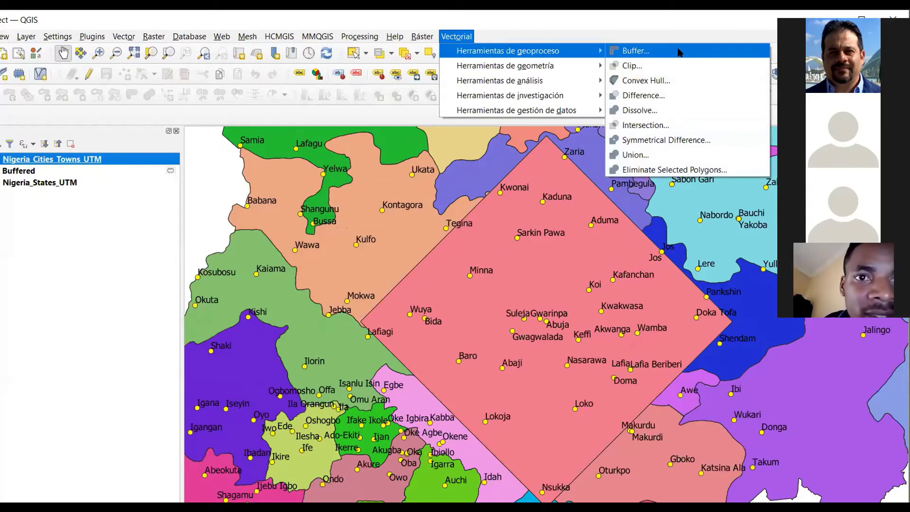
pyautogui.click(680, 52)
pyautogui.click(308, 70)
pyautogui.click(313, 70)
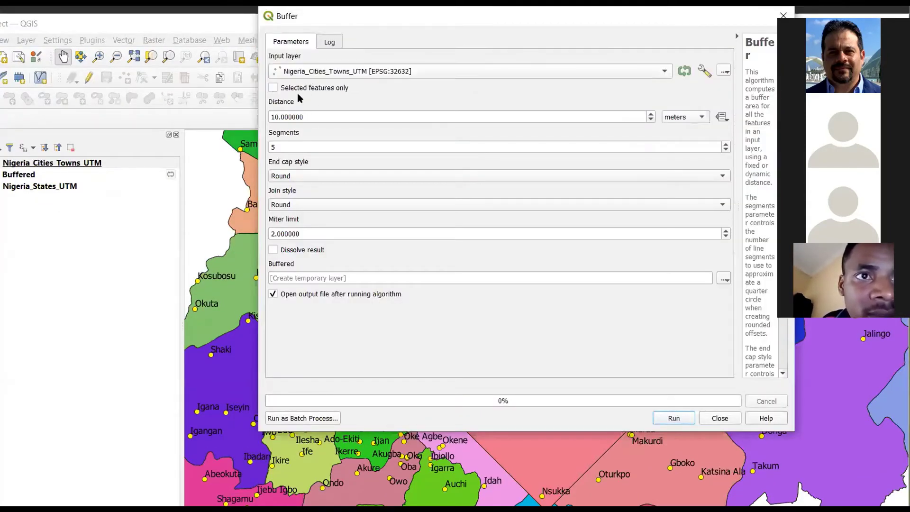
pyautogui.click(288, 89)
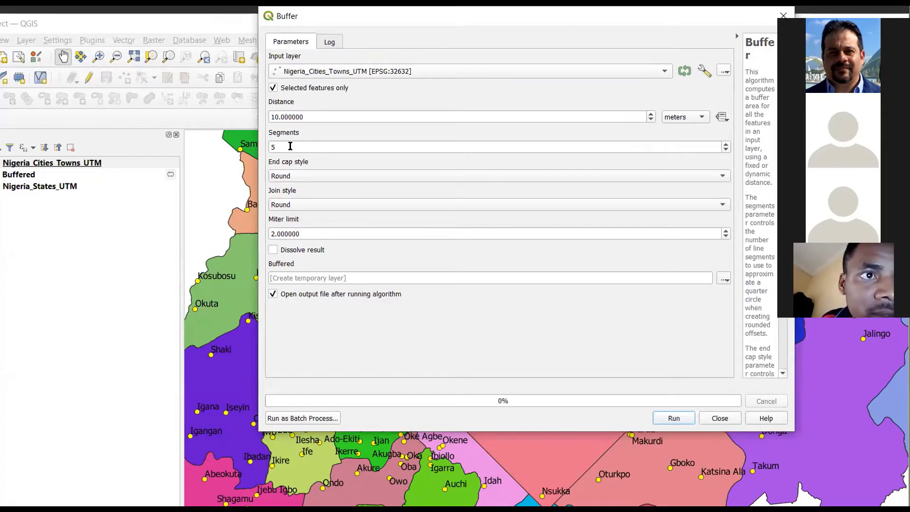
pyautogui.moveTo(290, 146); pyautogui.dragTo(255, 149)
pyautogui.click(300, 179)
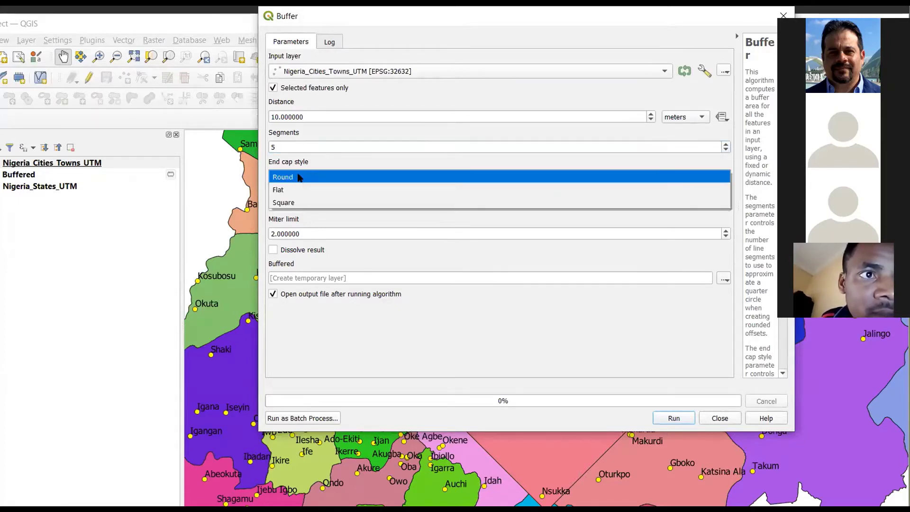
pyautogui.click(301, 176)
pyautogui.click(295, 206)
pyautogui.press('Escape')
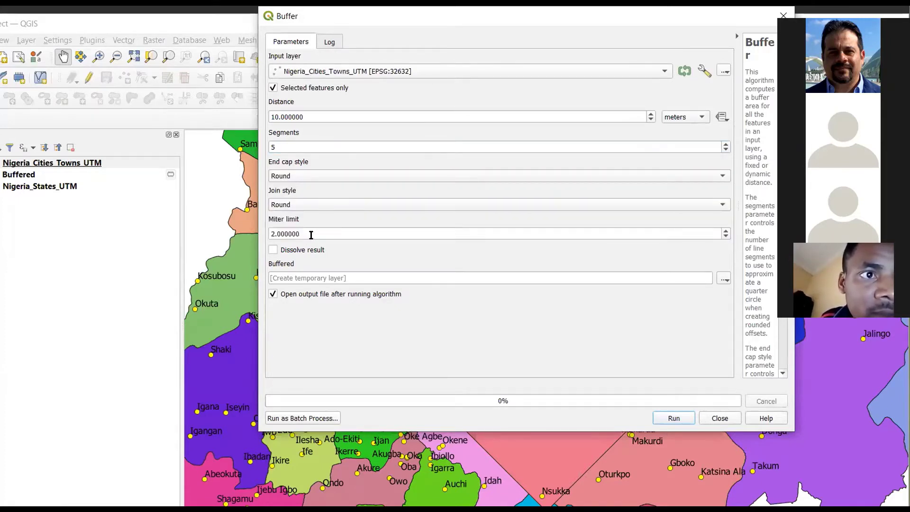
pyautogui.click(296, 249)
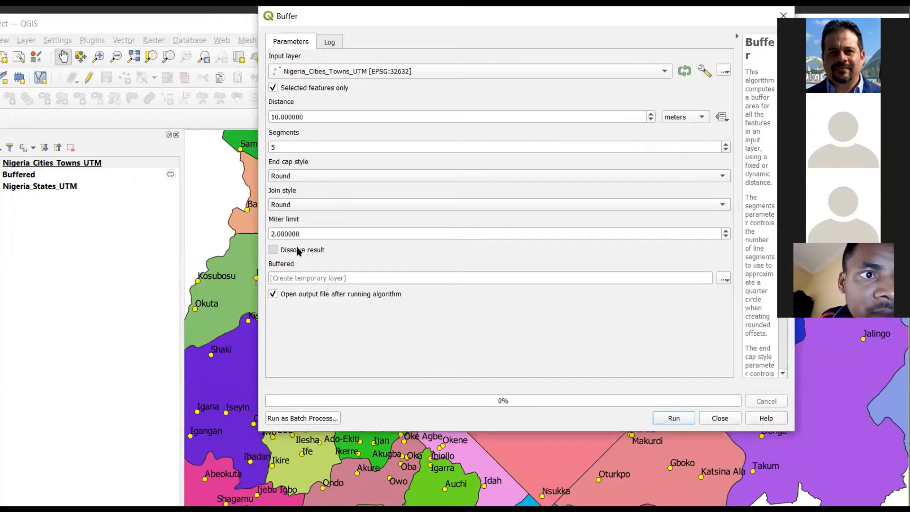
# Step: Set the buffer distance to 250 kilometers, run it as a temporary layer and close the tool
pyautogui.moveTo(317, 116); pyautogui.dragTo(232, 117)
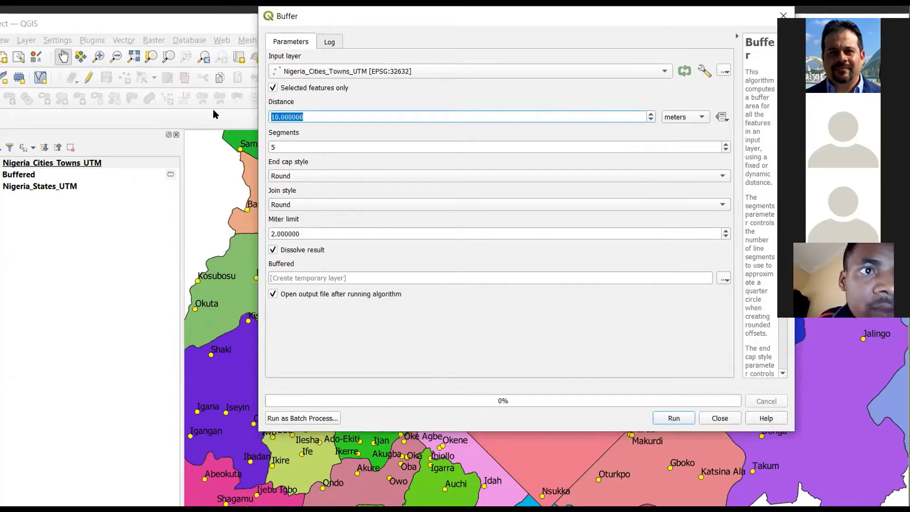
pyautogui.write('250')
pyautogui.click(689, 117)
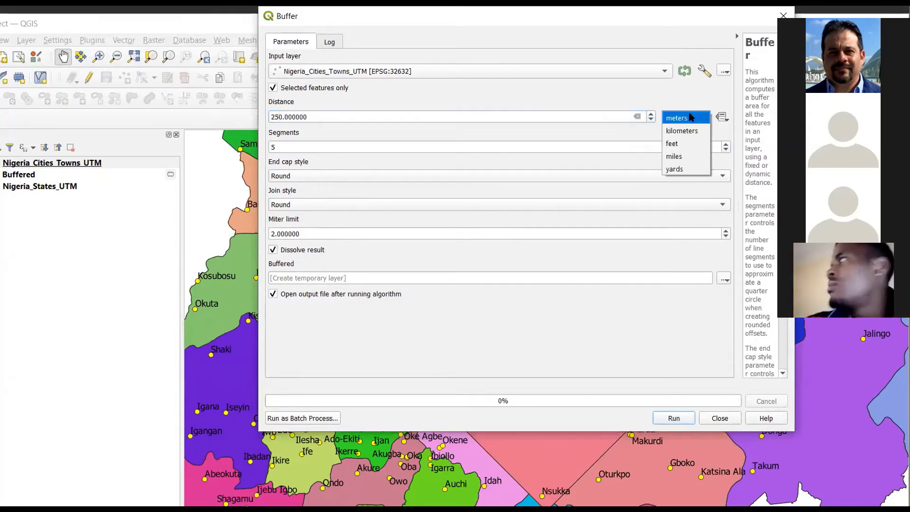
pyautogui.click(683, 130)
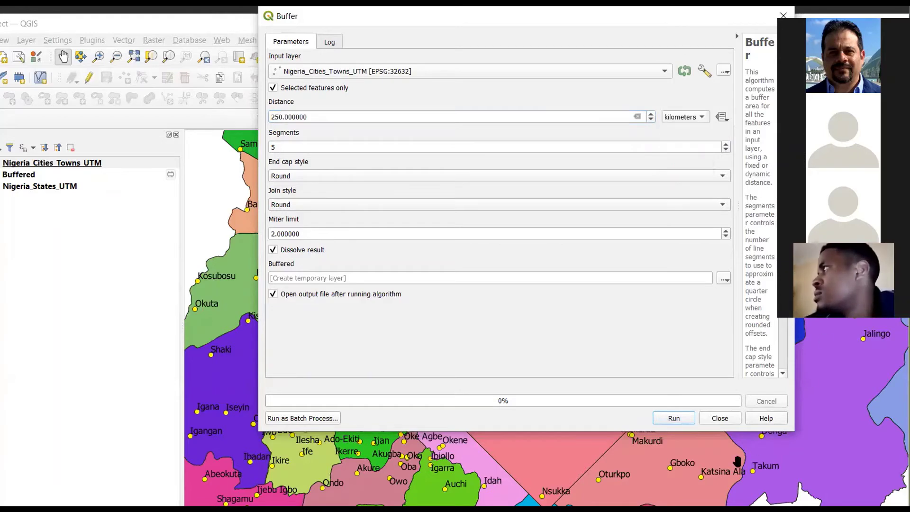
pyautogui.click(673, 417)
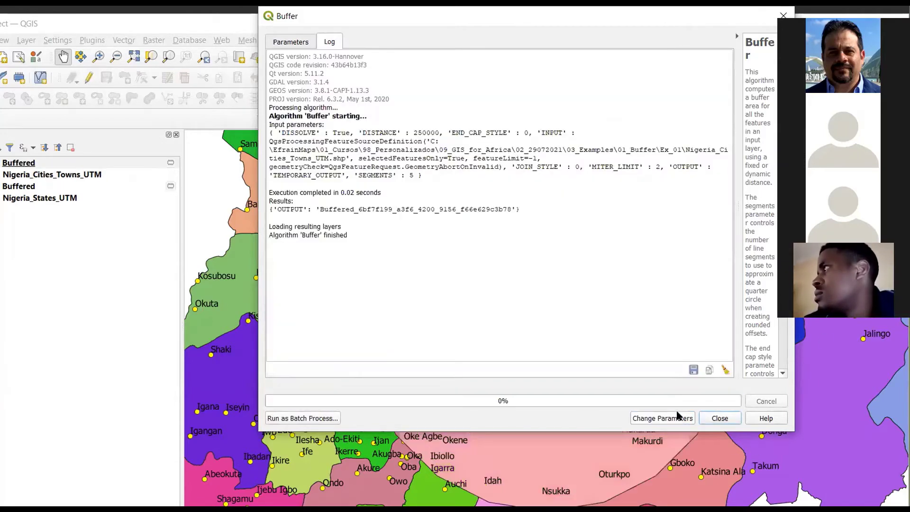
pyautogui.click(719, 417)
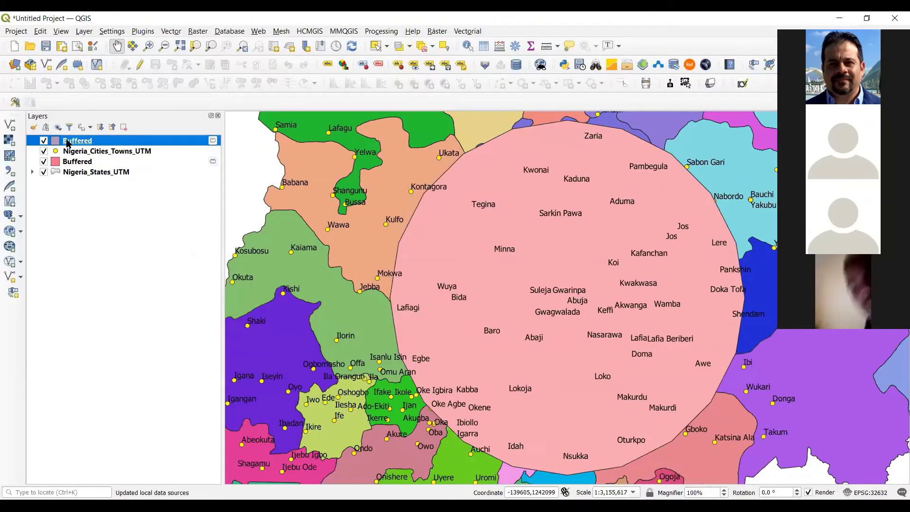
# Step: Remove the older diamond-shaped Buffered layer below Nigeria_Cities_Towns_UTM
pyautogui.rightClick(7, 159)
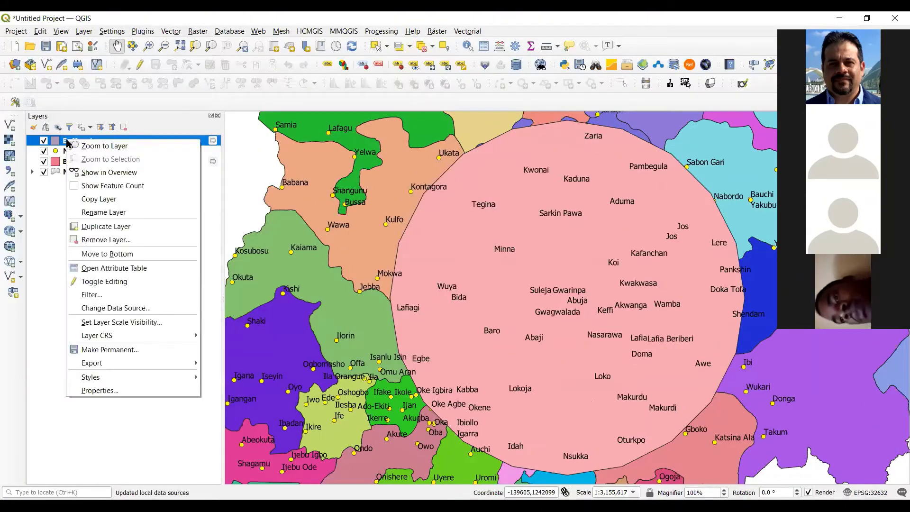
pyautogui.click(56, 161)
pyautogui.rightClick(87, 161)
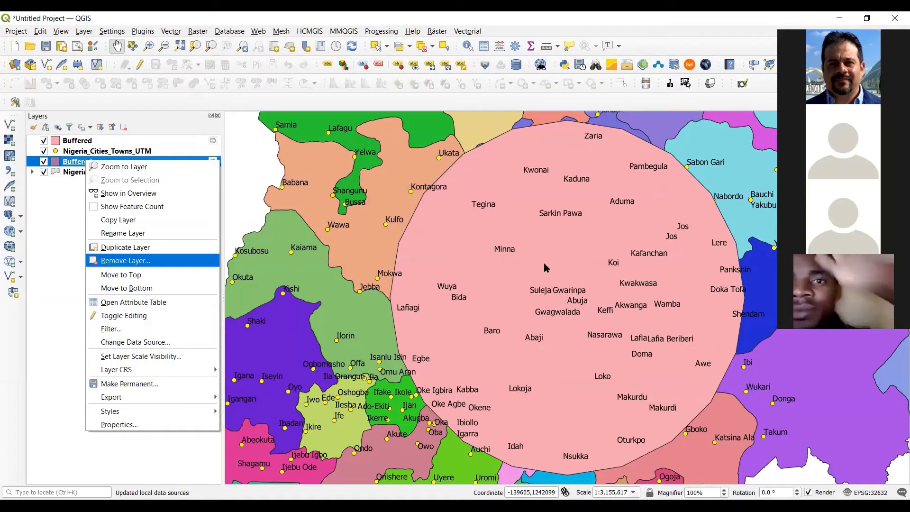
pyautogui.press('Return')
pyautogui.click(450, 272)
# Step: Set the fill style of the remaining Buffered layer's Simple Fill symbol to No Brush
pyautogui.click(93, 141)
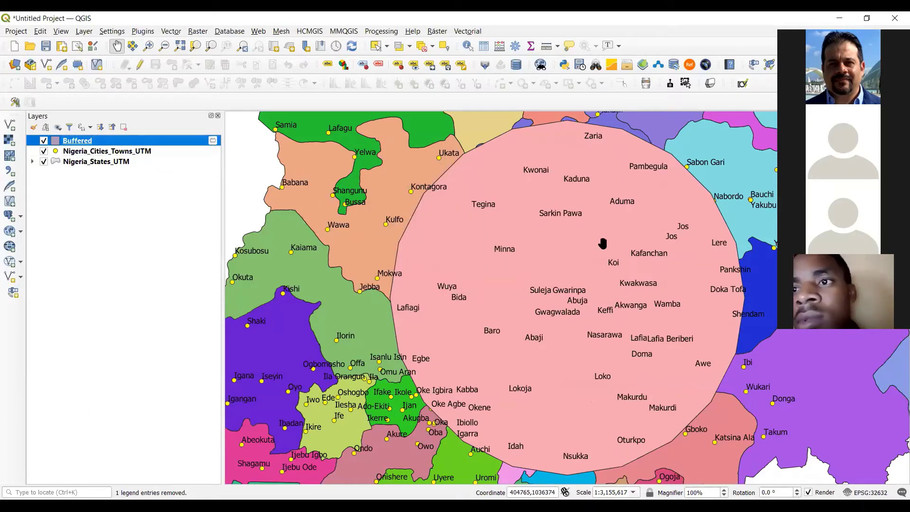
pyautogui.rightClick(78, 143)
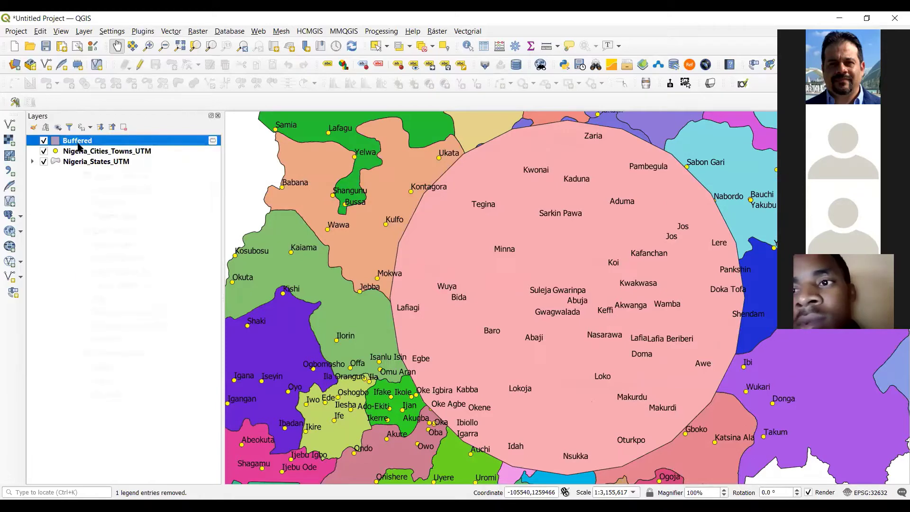
pyautogui.click(129, 396)
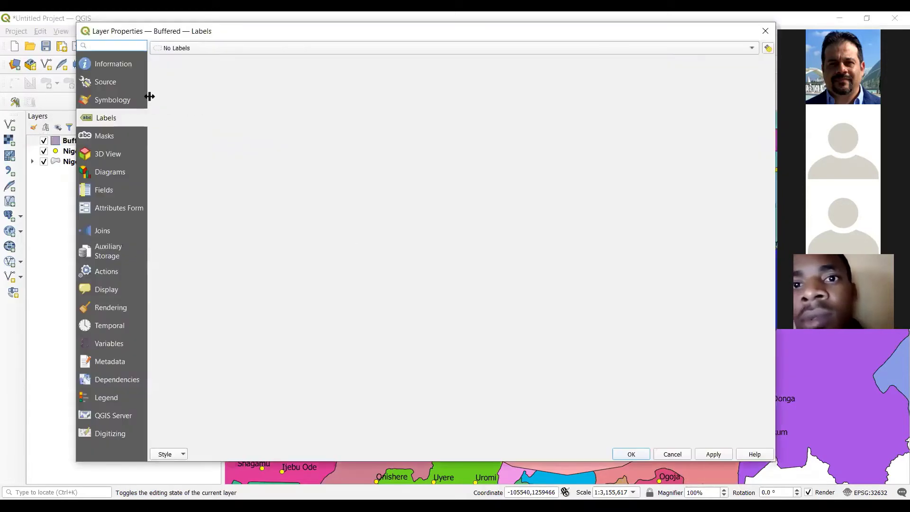
pyautogui.click(119, 104)
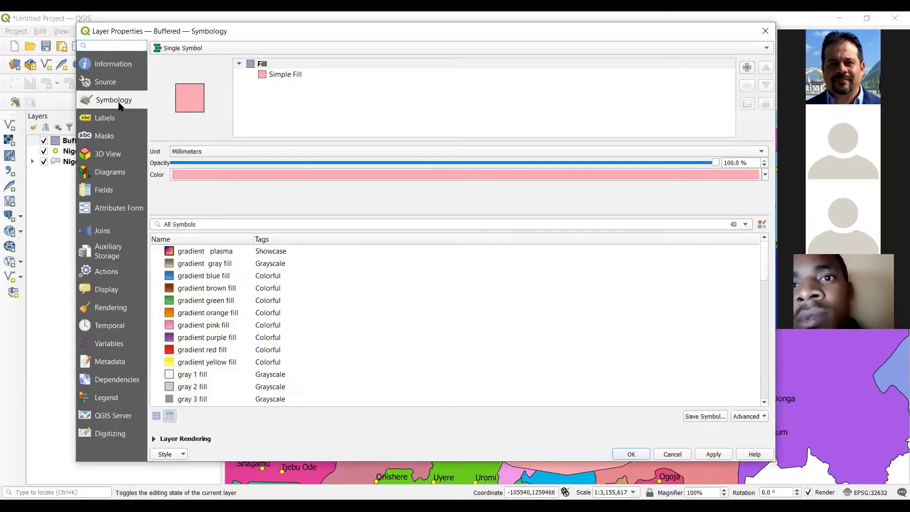
pyautogui.click(277, 76)
pyautogui.click(459, 188)
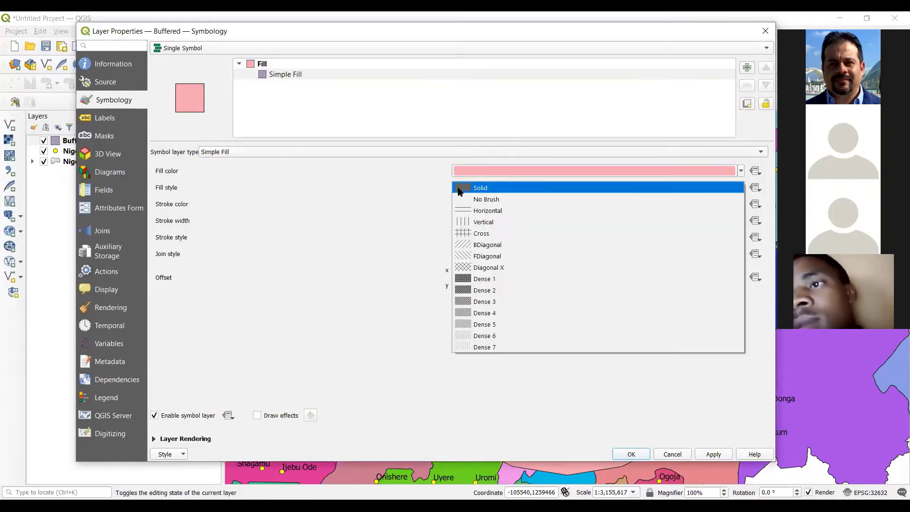
pyautogui.click(469, 199)
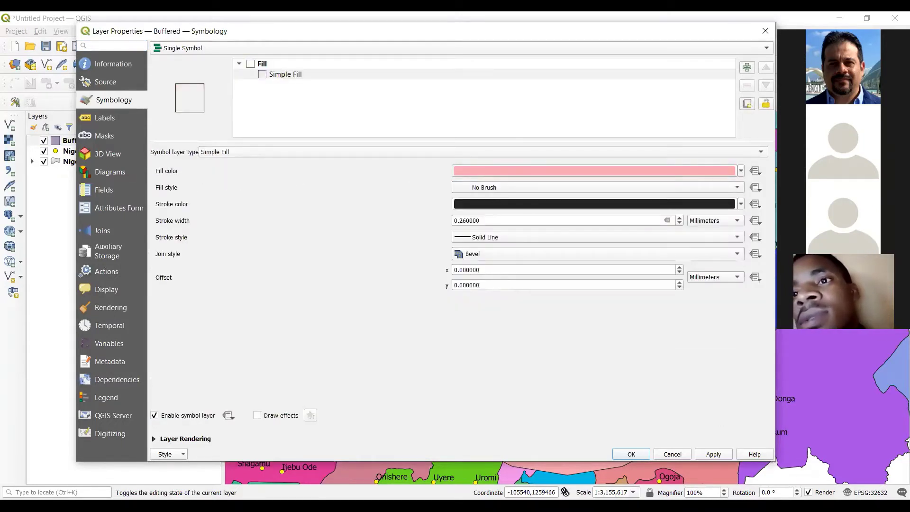
# Step: Give the buffer outline a yellow stroke 0.66 millimeters wide and apply the symbology
pyautogui.click(740, 204)
pyautogui.click(461, 386)
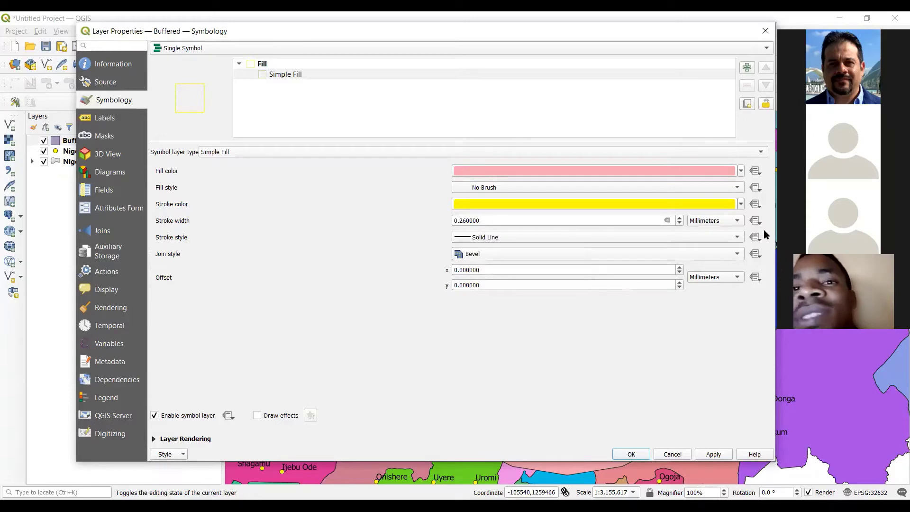
pyautogui.click(679, 218)
pyautogui.click(679, 217)
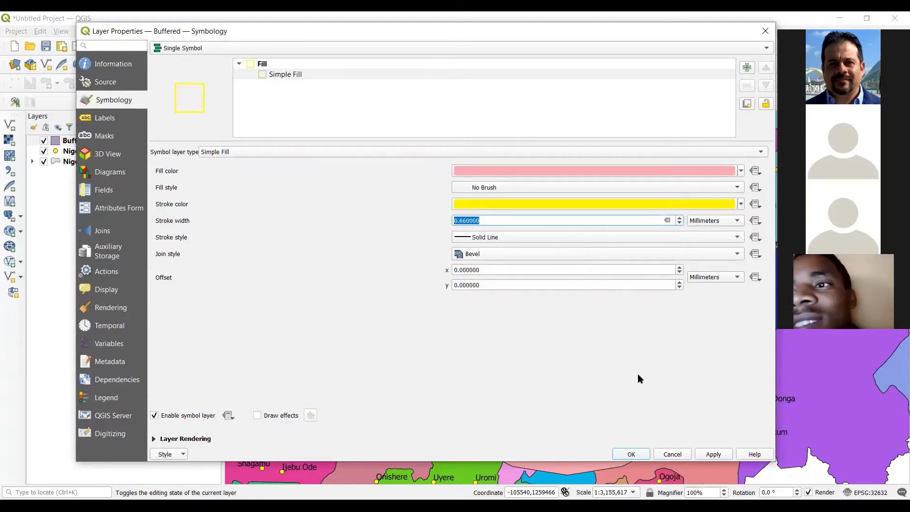
pyautogui.click(633, 454)
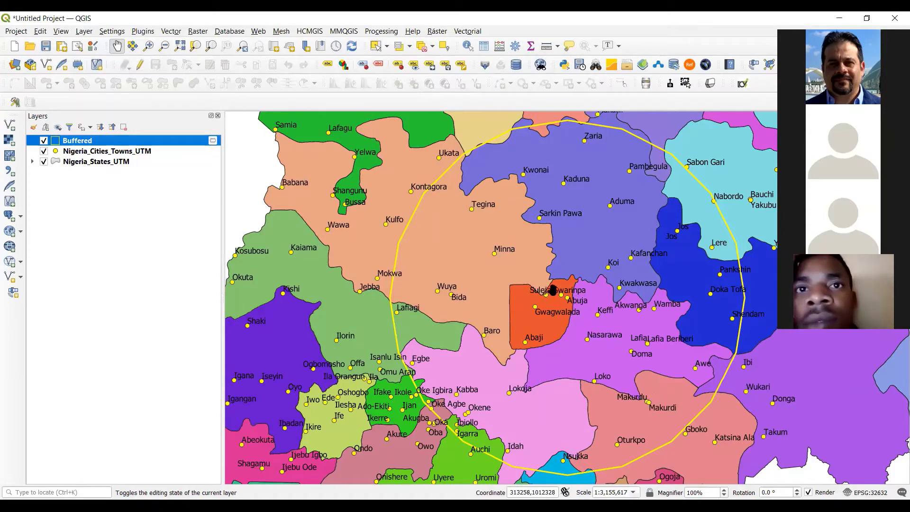
# Step: Examine which states and cities fall inside the 250 km buffer around Abuja and along its outline
pyautogui.scroll(-2, 559, 294)
pyautogui.scroll(1, 552, 289)
pyautogui.moveTo(552, 289); pyautogui.dragTo(459, 268)
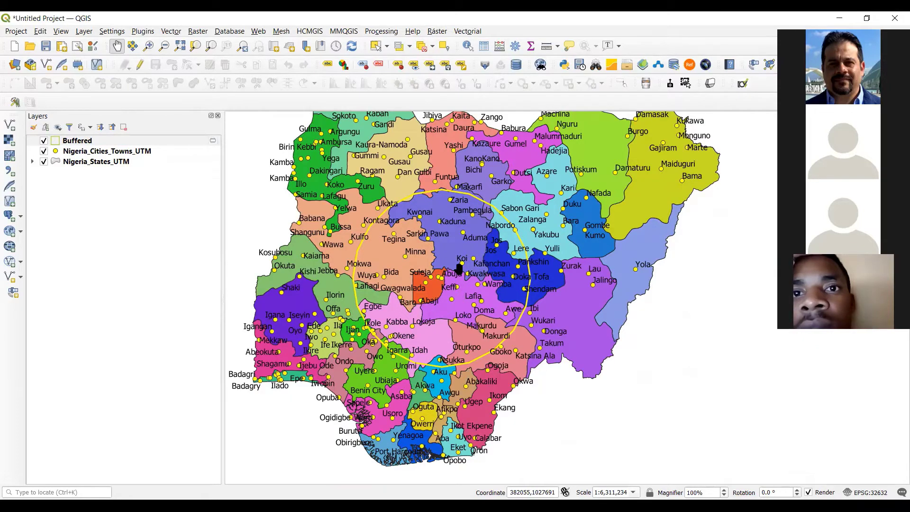
pyautogui.moveTo(468, 248); pyautogui.dragTo(462, 284)
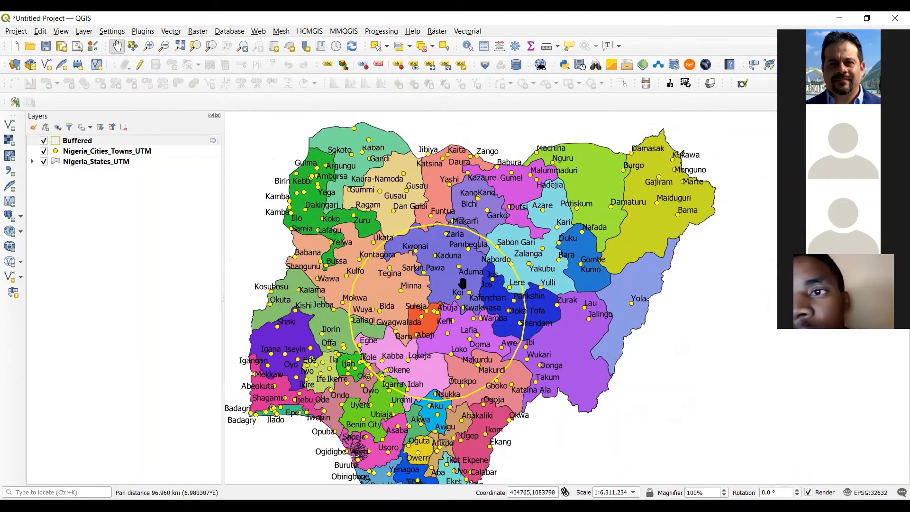
pyautogui.scroll(1, 450, 328)
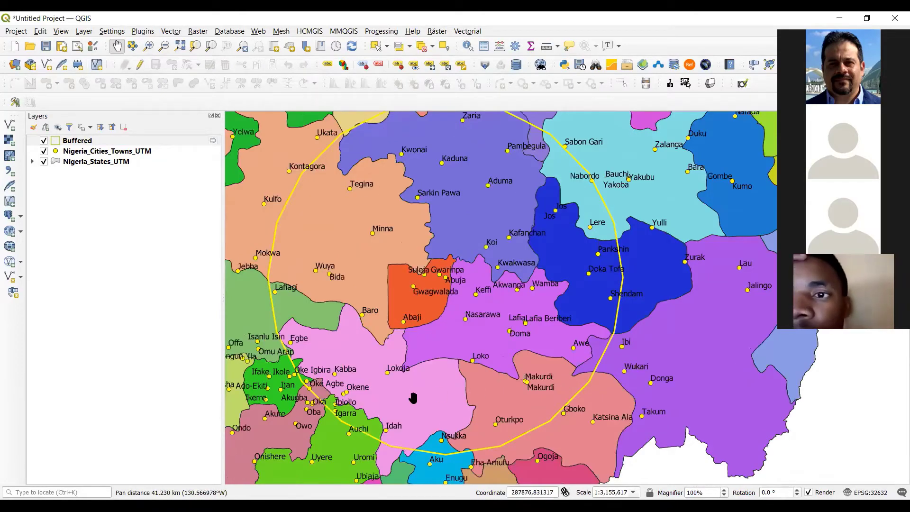
pyautogui.scroll(2, 449, 403)
pyautogui.scroll(-2, 455, 379)
pyautogui.moveTo(431, 370); pyautogui.dragTo(375, 402)
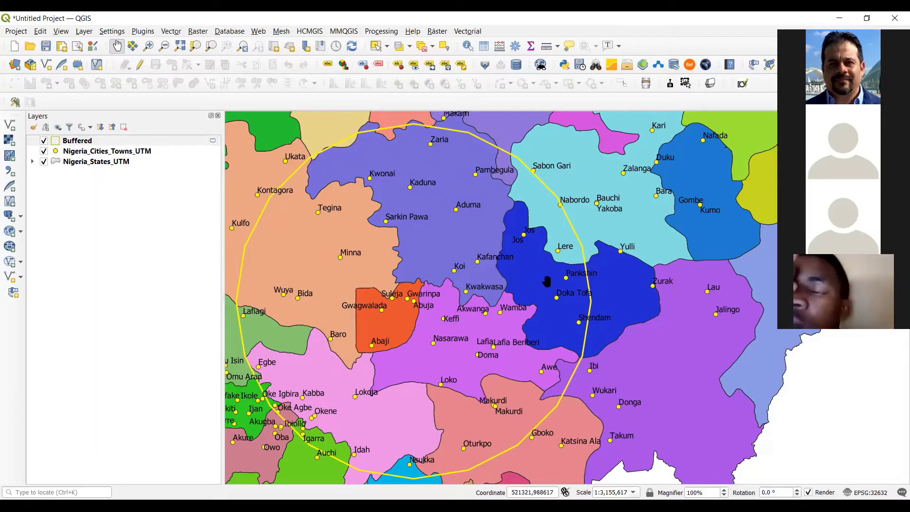
pyautogui.moveTo(461, 206); pyautogui.dragTo(549, 248)
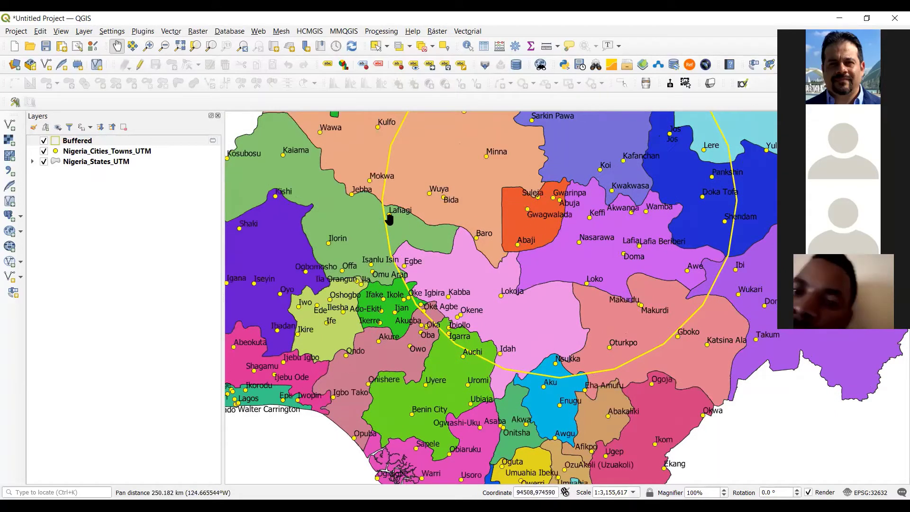
pyautogui.moveTo(405, 243); pyautogui.dragTo(473, 209)
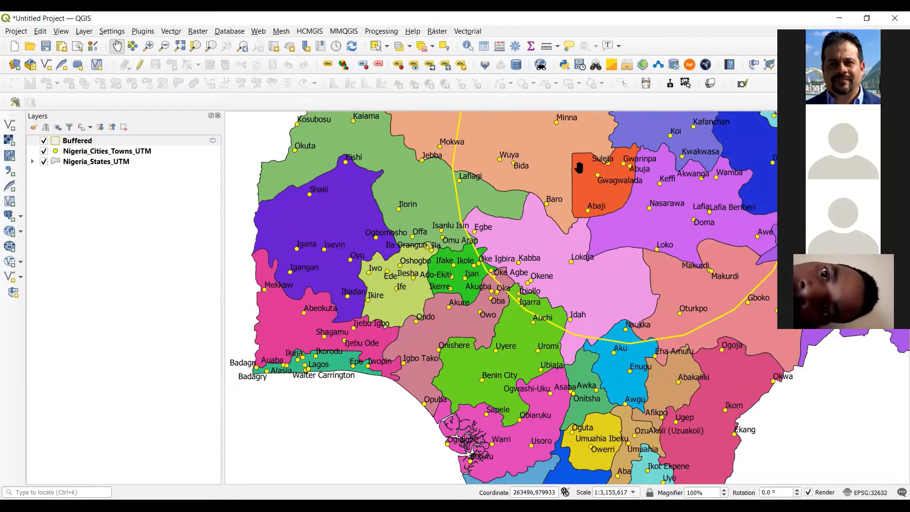
pyautogui.moveTo(523, 199); pyautogui.dragTo(378, 321)
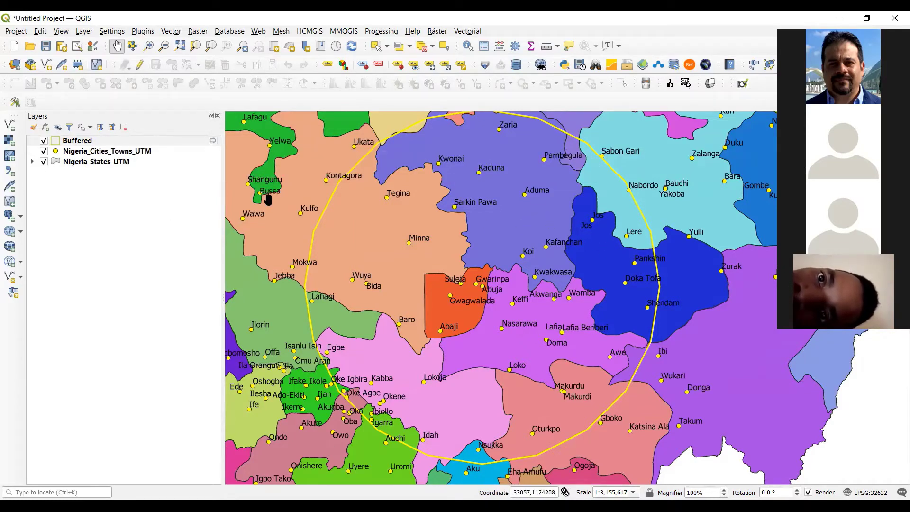
# Step: Start a new empty project, discarding the current project's temporary scratch layers
pyautogui.click(18, 49)
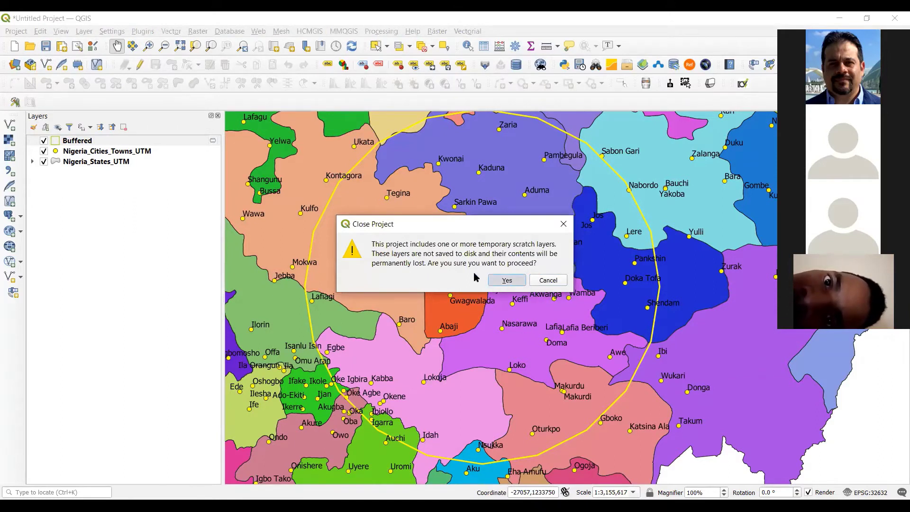
pyautogui.click(505, 280)
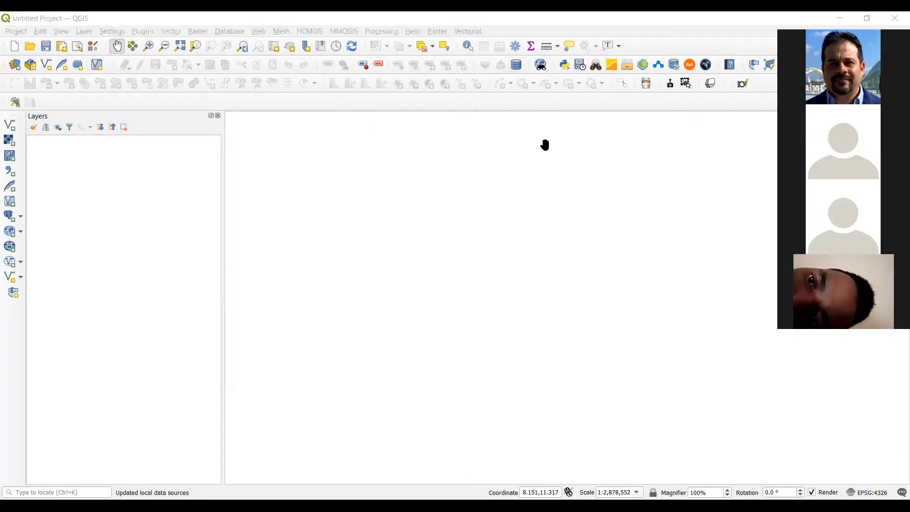
# Step: View the Example 2 slide on the Benin-Sagamu expressway repair in the Adobe Acrobat Reader PDF and return to QGIS
pyautogui.hotkey('alt', 'Tab')
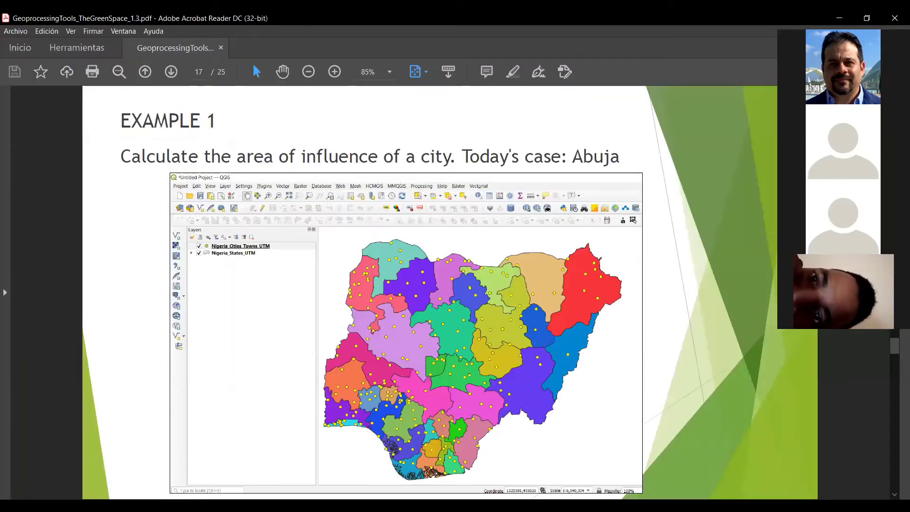
pyautogui.press('Right')
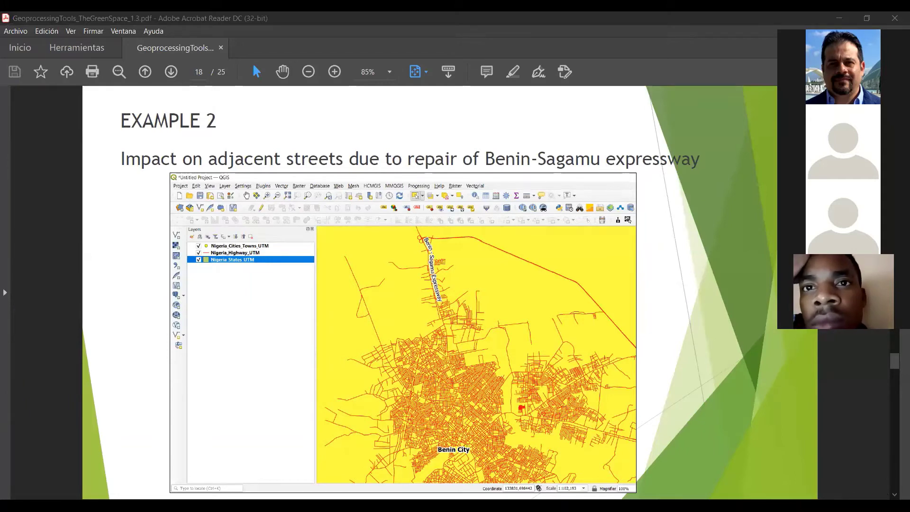
pyautogui.hotkey('alt', 'Tab')
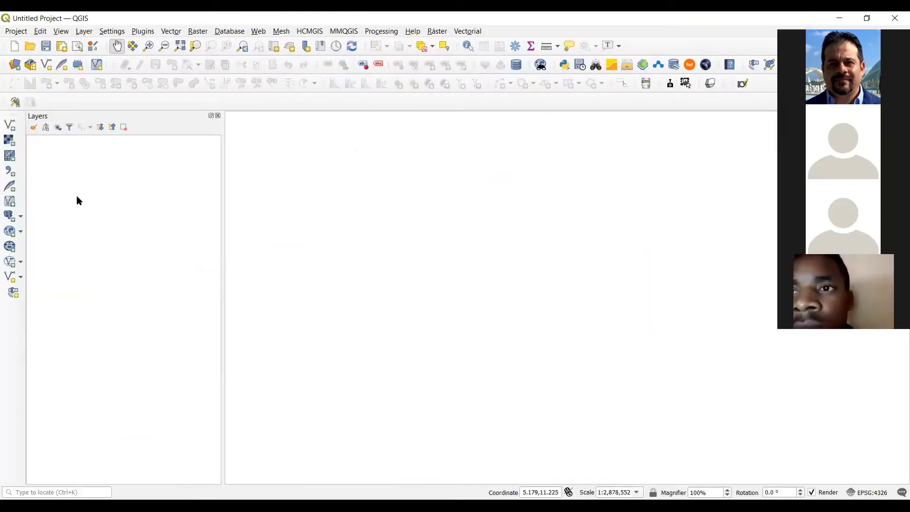
# Step: Add the Nigeria_Cities_Towns_UTM, Nigeria_Highway_UTM and Nigeria_States_UTM shapefiles from the 01_Buffer\Ex_02 folder as vector layers
pyautogui.click(11, 126)
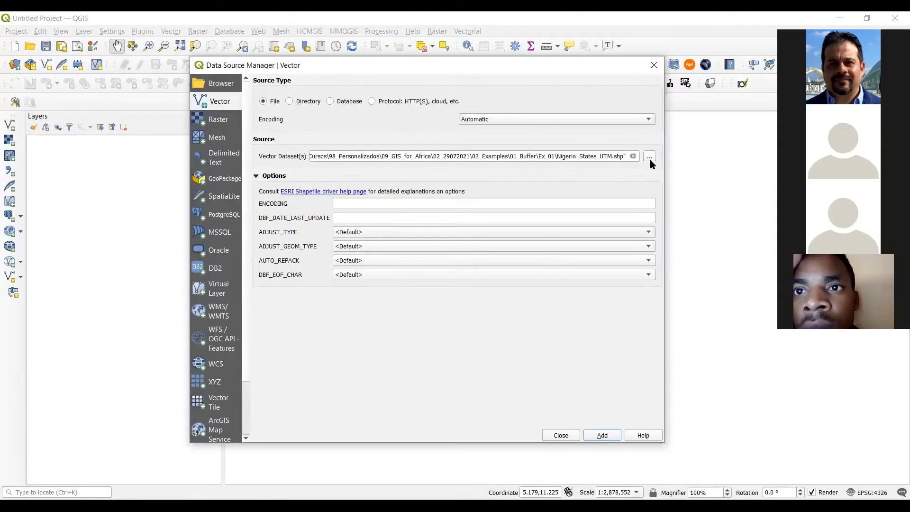
pyautogui.click(649, 156)
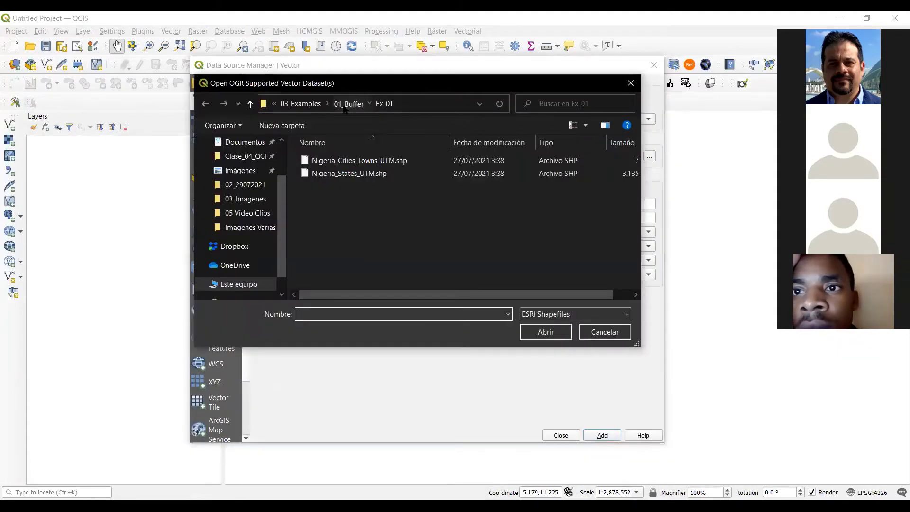
pyautogui.click(344, 104)
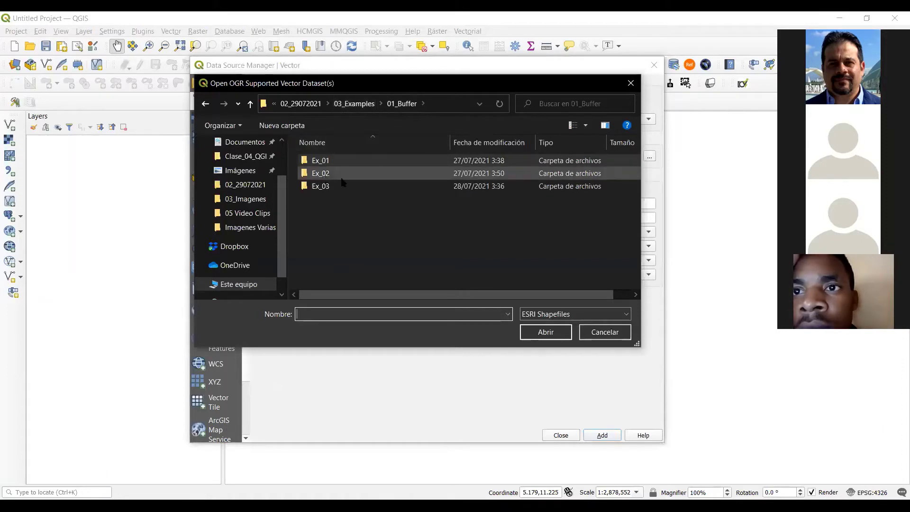
pyautogui.doubleClick(320, 173)
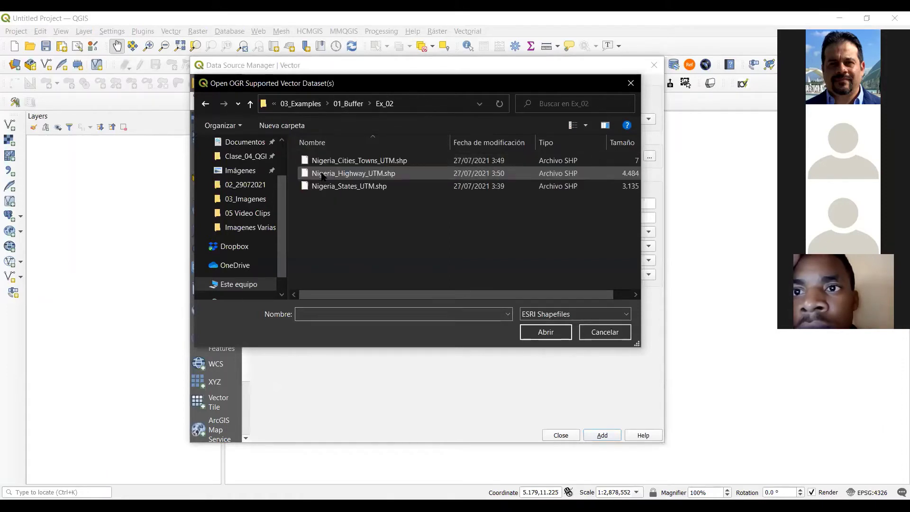
pyautogui.moveTo(405, 212); pyautogui.dragTo(331, 163)
pyautogui.click(545, 332)
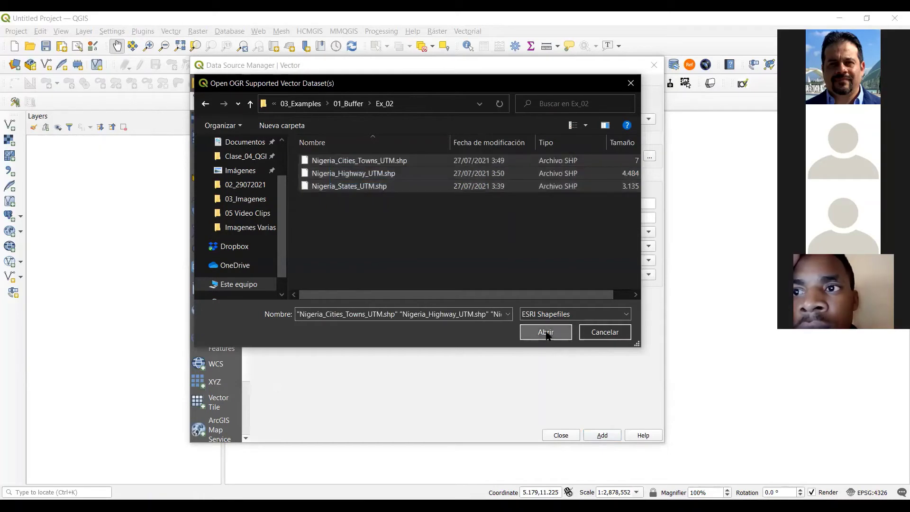
pyautogui.click(602, 435)
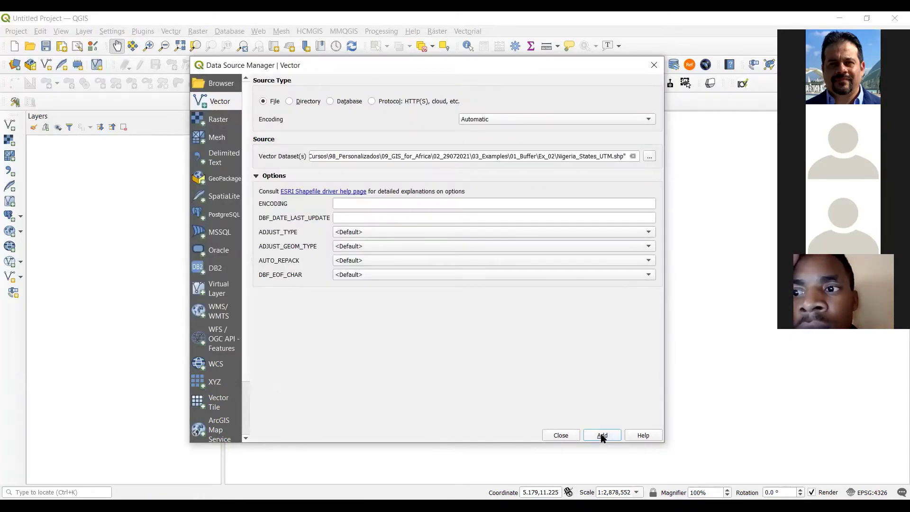
pyautogui.click(560, 435)
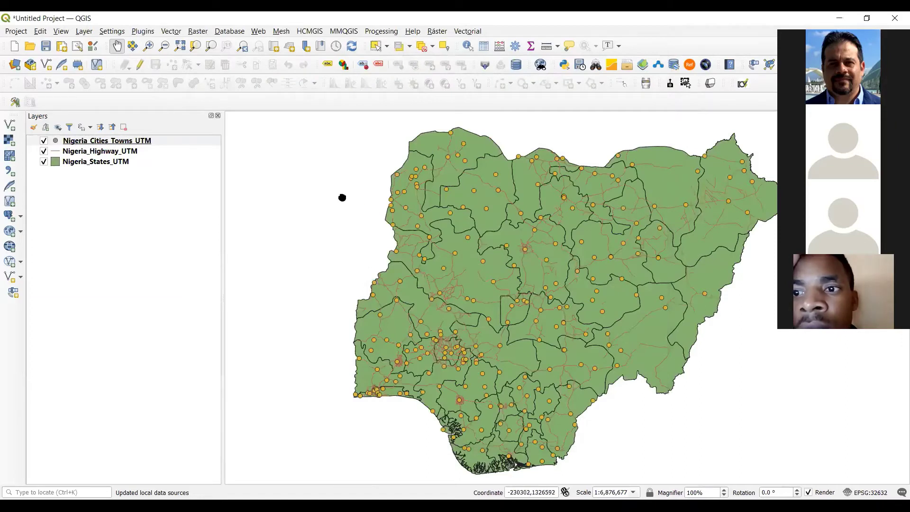
# Step: Hide the Nigeria_Cities_Towns_UTM and Nigeria_Highway_UTM layers so only the states are displayed
pyautogui.moveTo(341, 197); pyautogui.dragTo(253, 189)
pyautogui.click(93, 161)
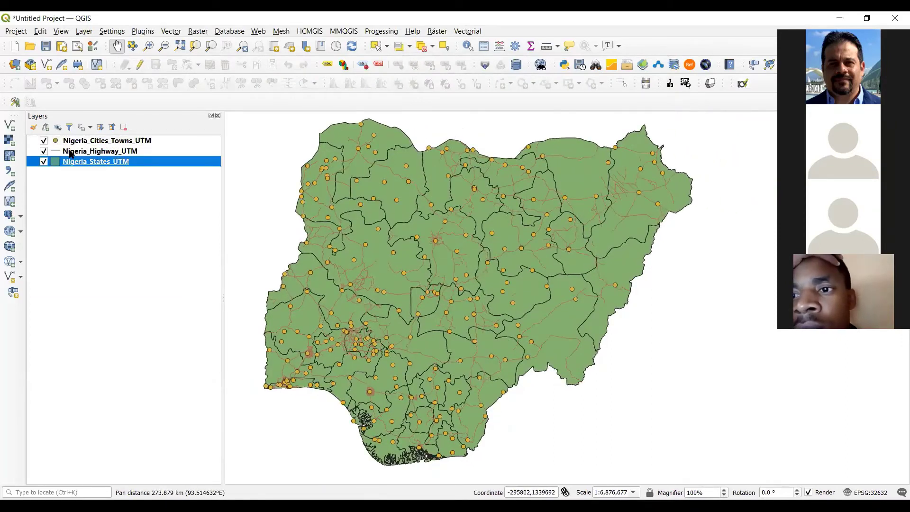
pyautogui.click(43, 140)
pyautogui.click(43, 151)
# Step: Apply Categorized symbology to the Nigeria_States_UTM layer, classified by NAME_1 with random colors
pyautogui.rightClick(79, 162)
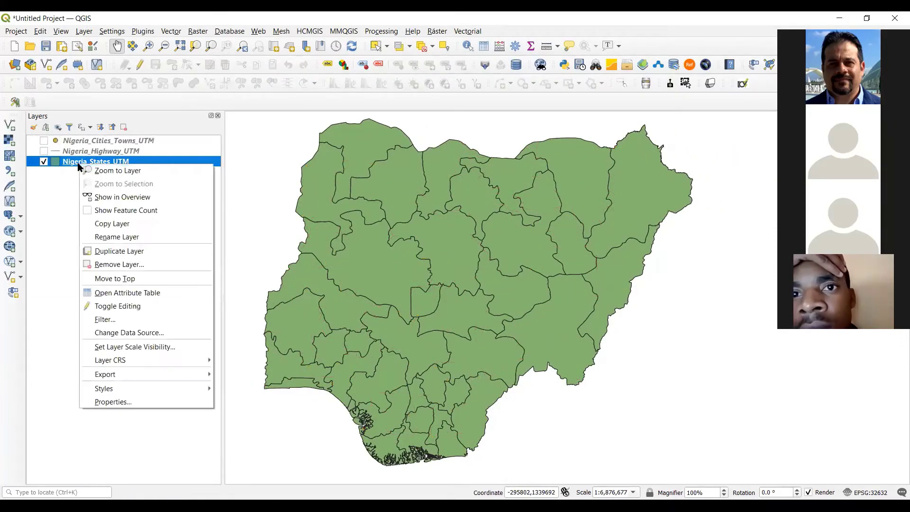
pyautogui.click(110, 401)
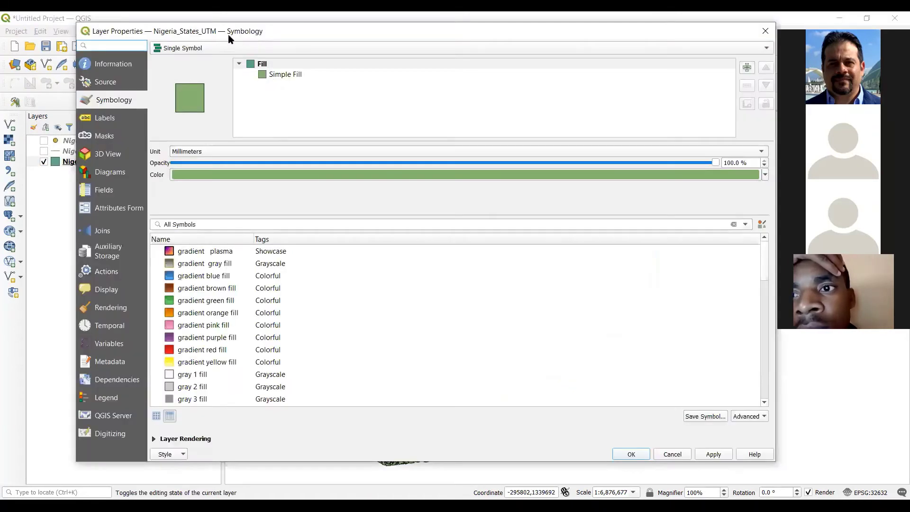
pyautogui.click(180, 52)
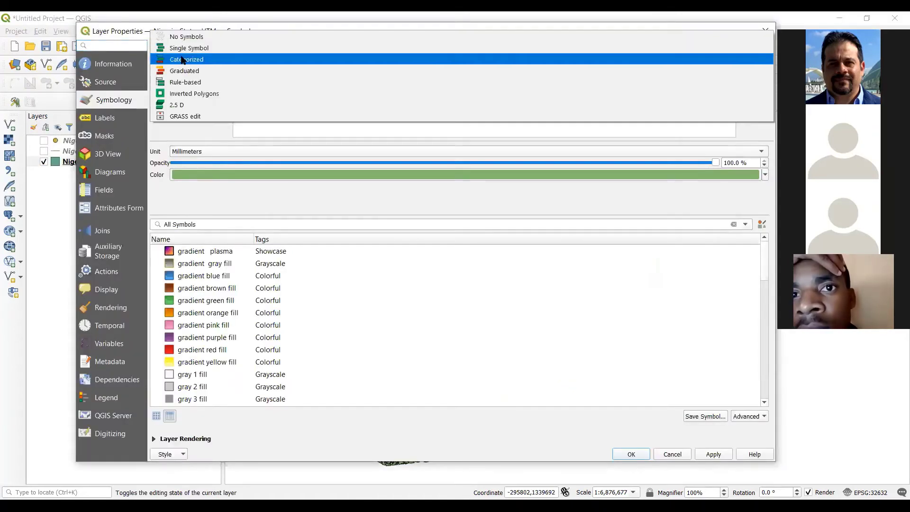
pyautogui.click(569, 54)
pyautogui.click(753, 63)
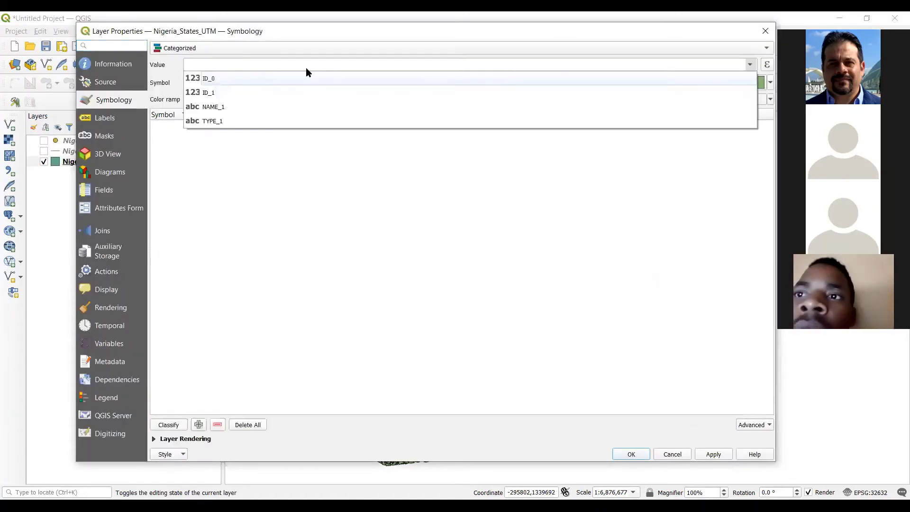
pyautogui.click(214, 107)
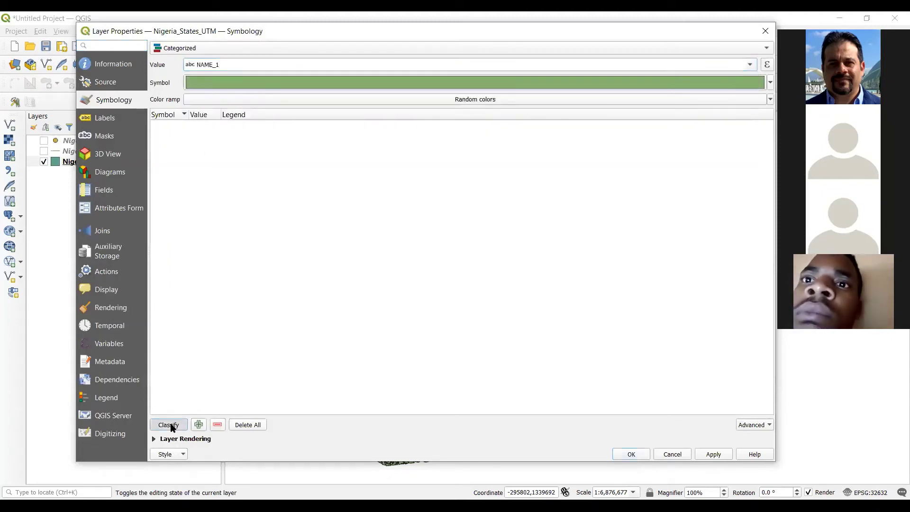
pyautogui.click(168, 424)
pyautogui.click(631, 454)
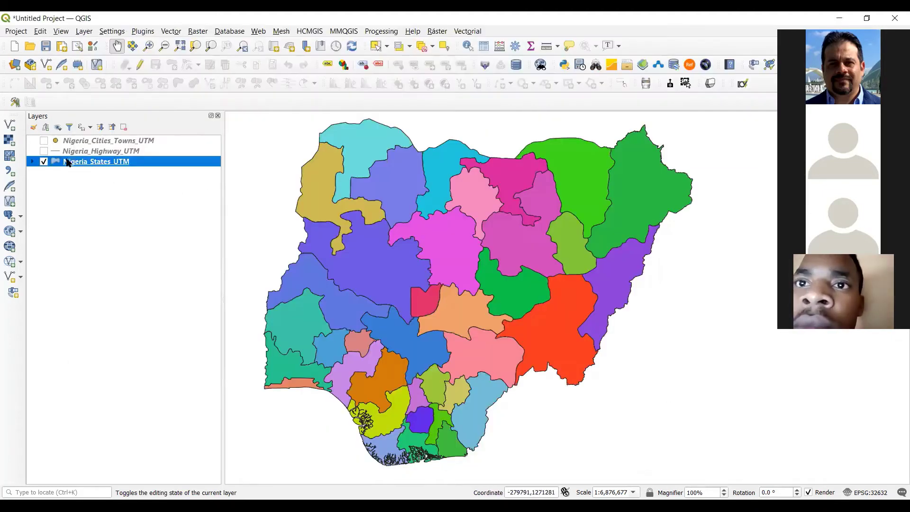
# Step: Enable Single Labels for the Nigeria_States_UTM layer using the NAME_1 field
pyautogui.rightClick(70, 161)
pyautogui.click(97, 401)
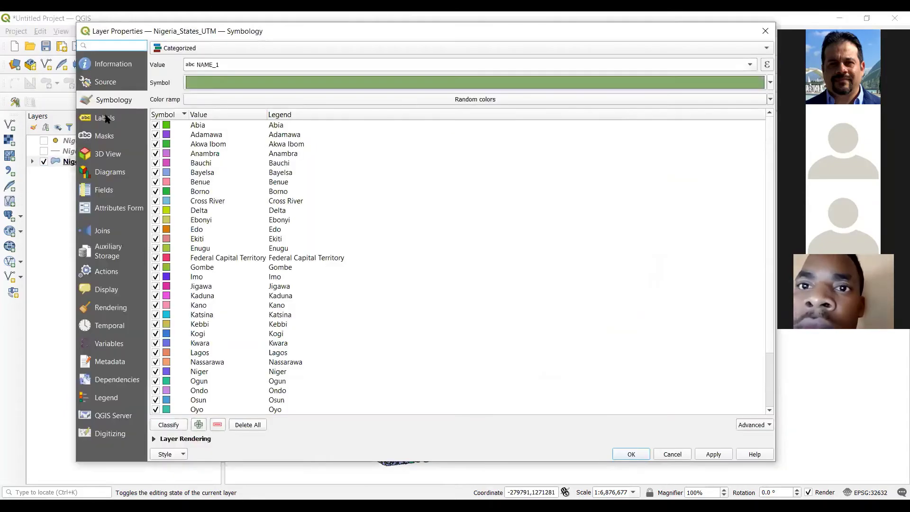
pyautogui.click(106, 117)
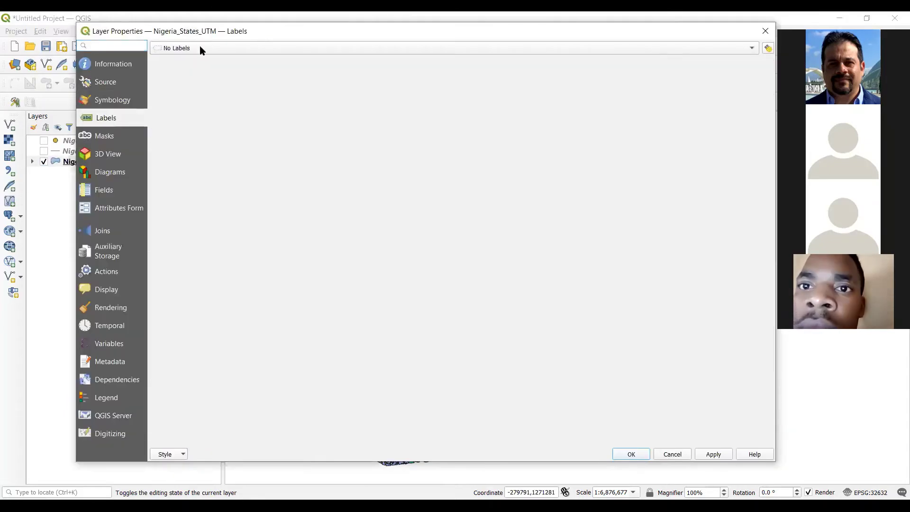
pyautogui.click(199, 45)
pyautogui.click(188, 60)
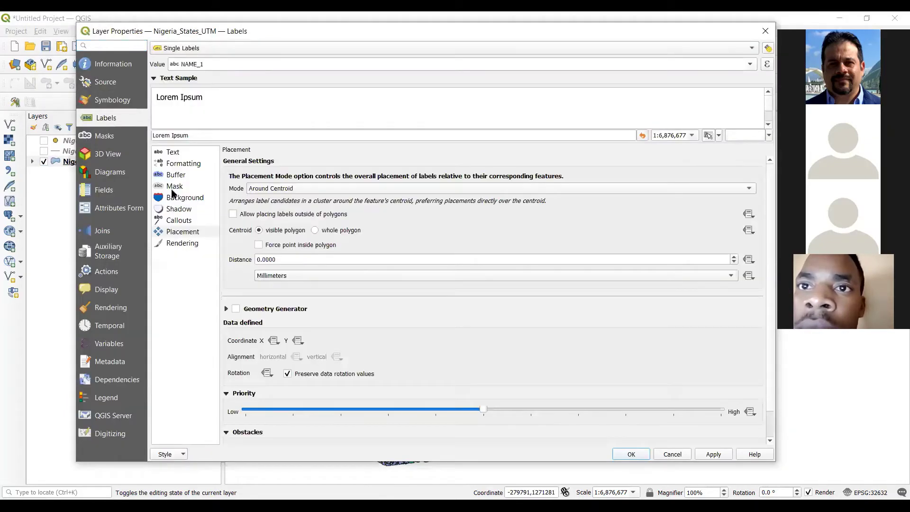
# Step: Set the state labels' font style to Negrita, enable their text buffer and apply the label settings
pyautogui.click(172, 152)
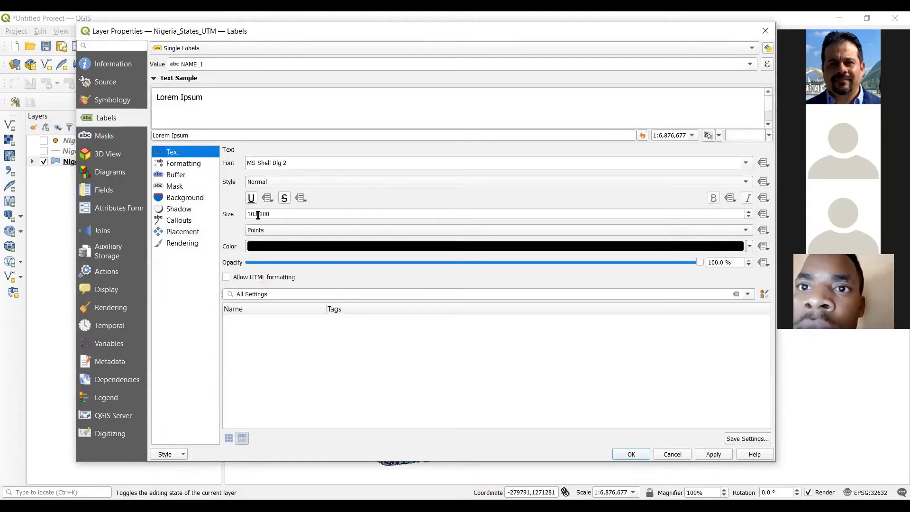
pyautogui.click(260, 188)
pyautogui.click(259, 194)
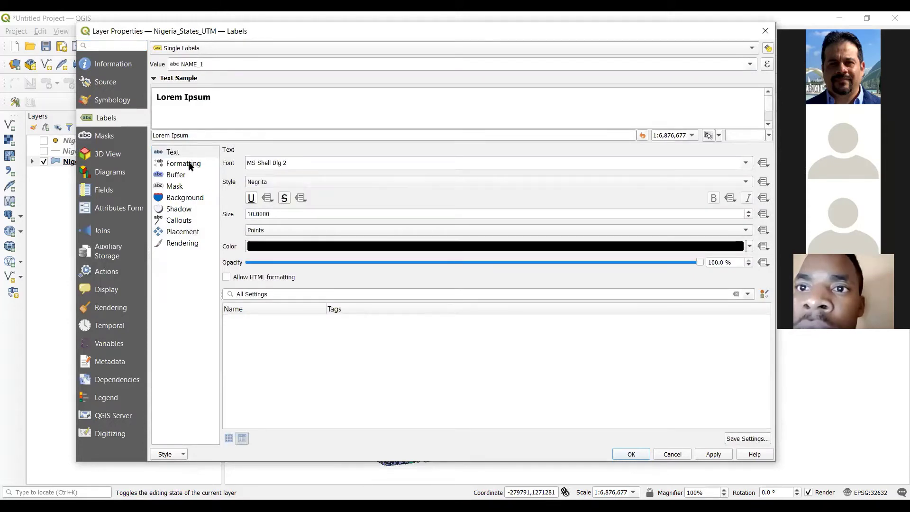
pyautogui.click(174, 175)
pyautogui.click(247, 164)
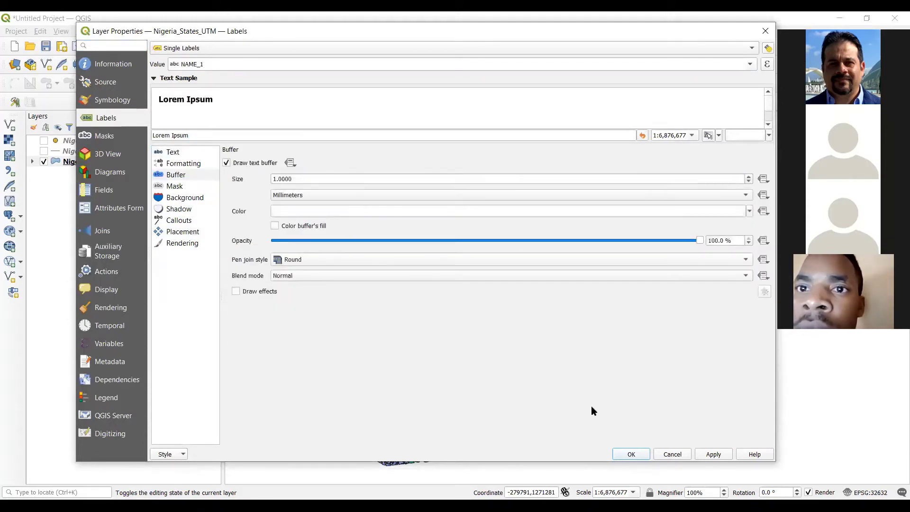
pyautogui.click(631, 455)
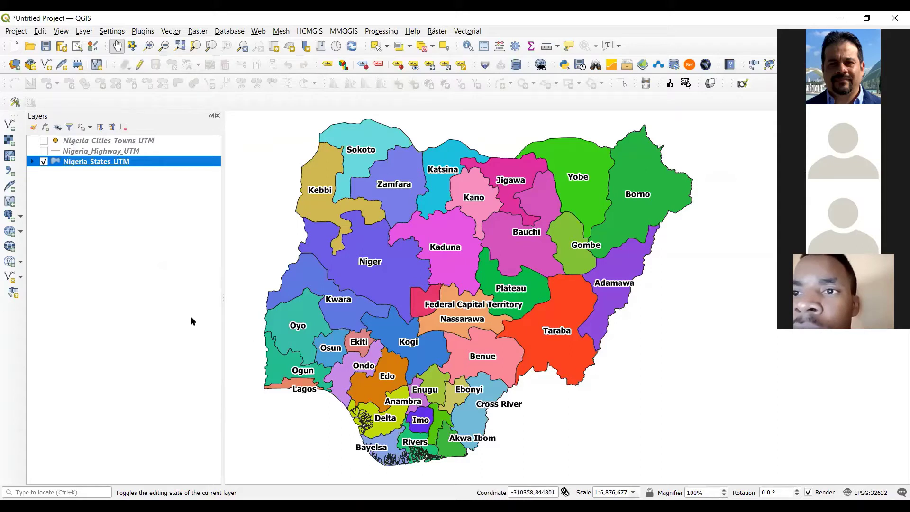
# Step: Show the Nigeria_Highway_UTM layer and set its Simple Line color to red
pyautogui.click(43, 151)
pyautogui.click(84, 151)
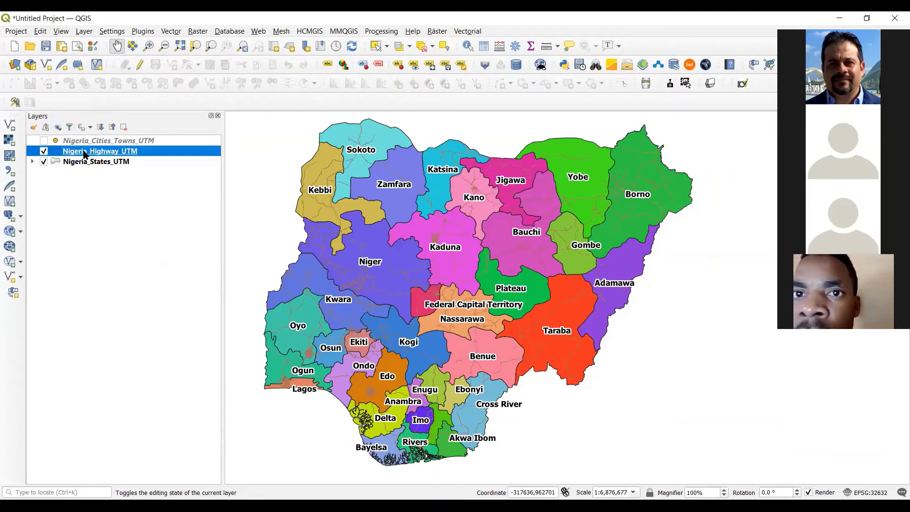
pyautogui.rightClick(85, 152)
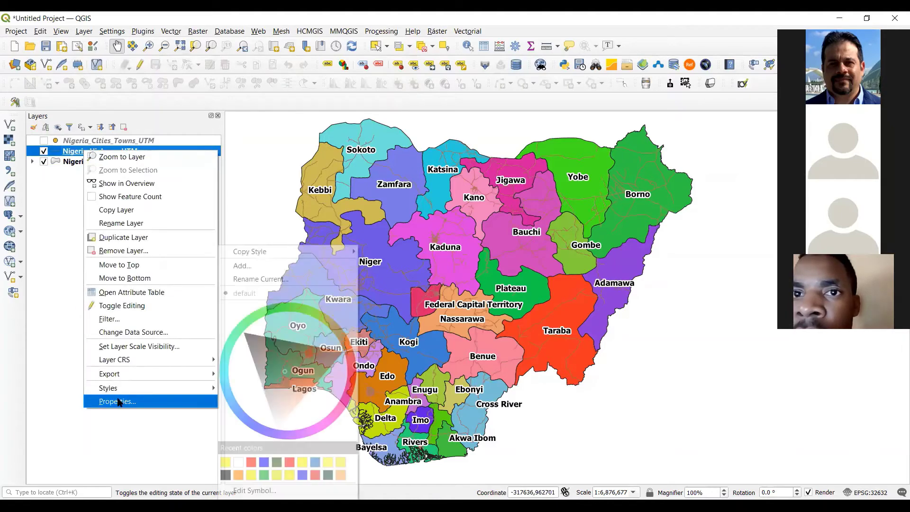
pyautogui.click(265, 224)
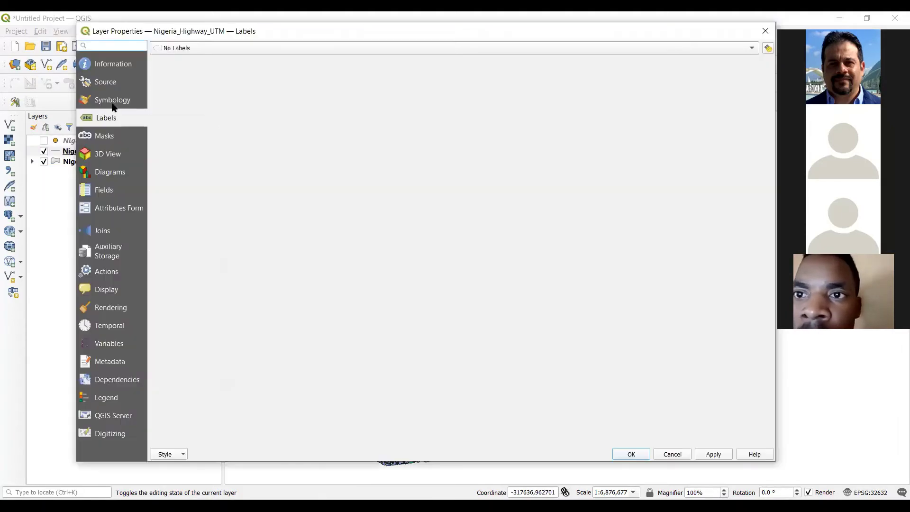
pyautogui.click(114, 100)
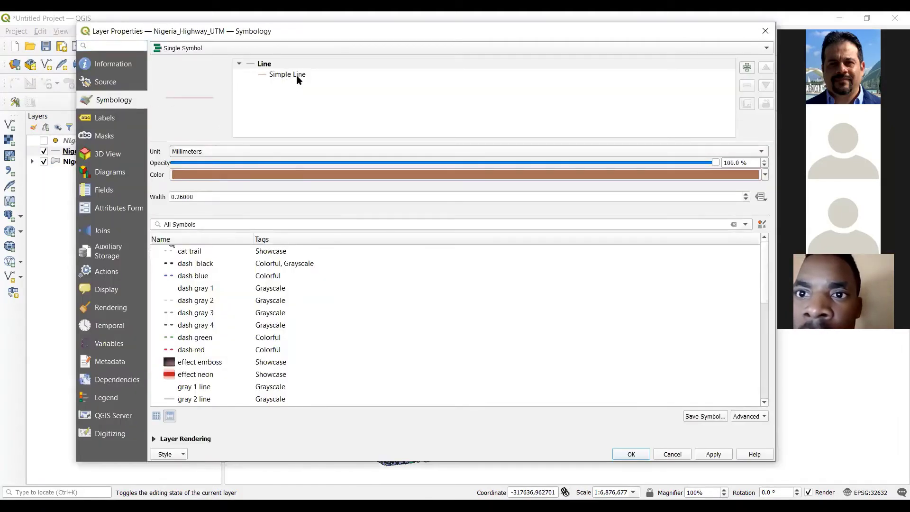
pyautogui.click(296, 75)
pyautogui.click(741, 172)
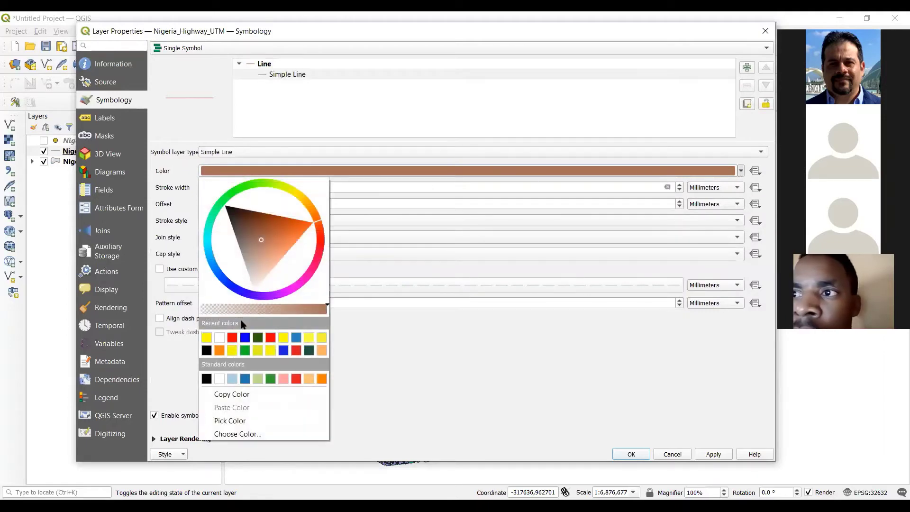
pyautogui.click(231, 337)
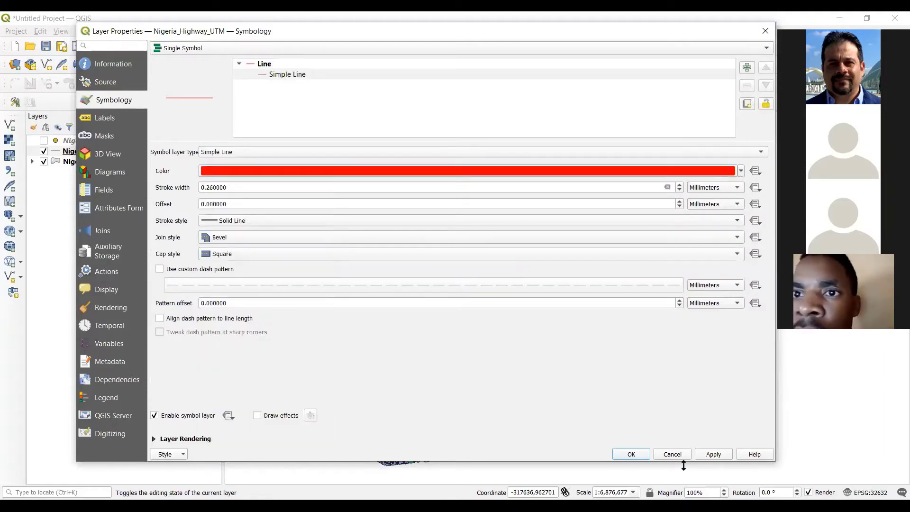
pyautogui.click(631, 454)
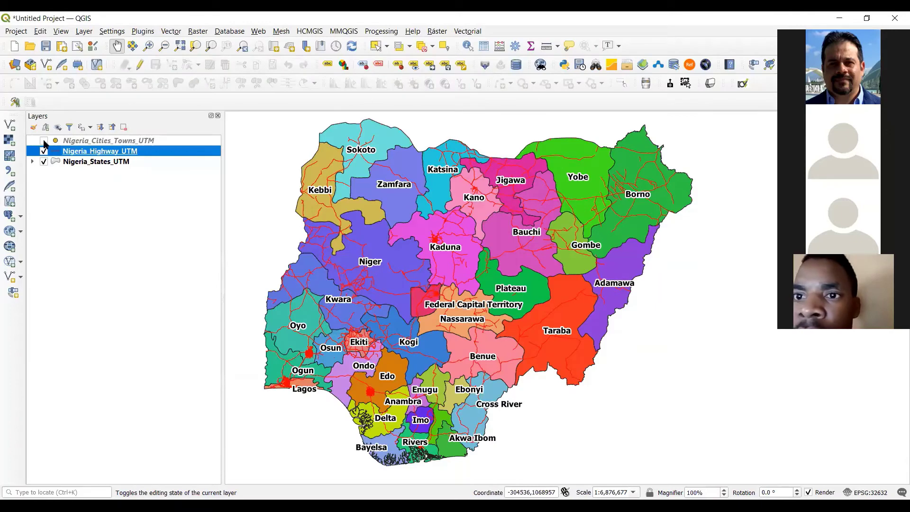
# Step: Show the Nigeria_Cities_Towns_UTM layer and set its Simple Marker fill color to yellow
pyautogui.click(44, 141)
pyautogui.rightClick(71, 141)
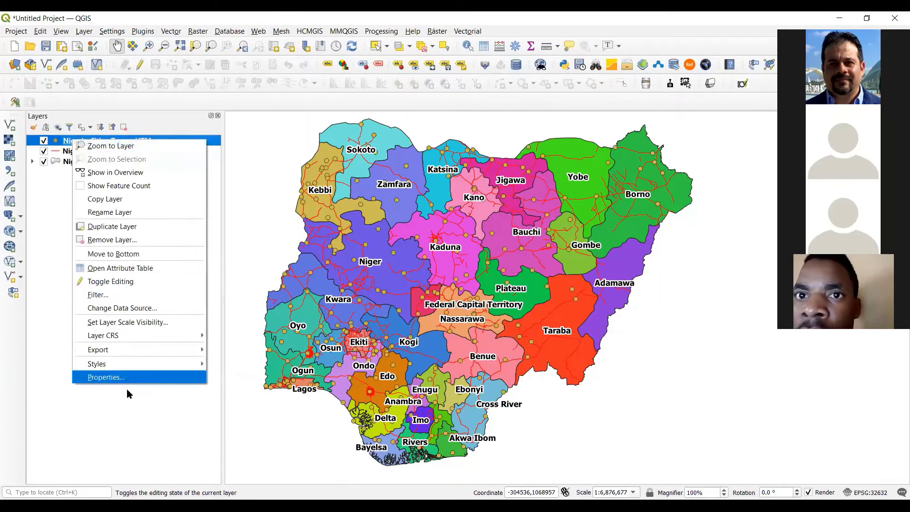
pyautogui.click(105, 377)
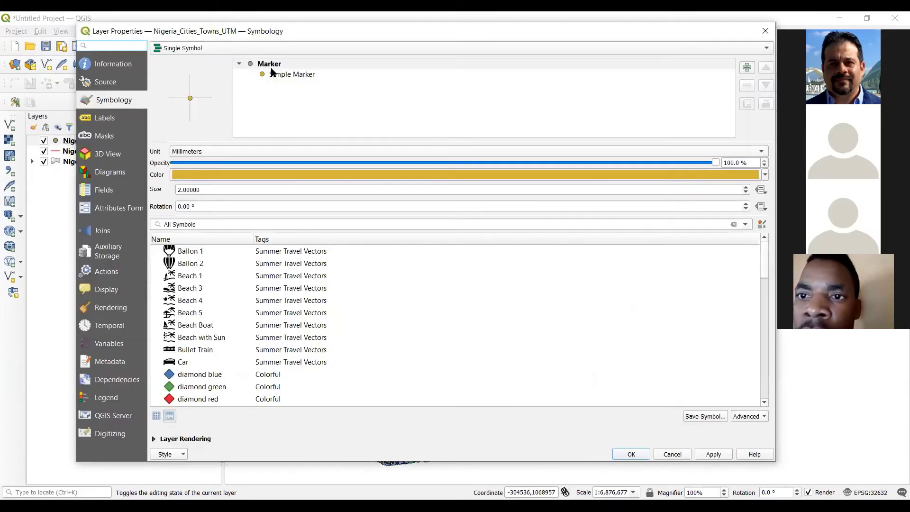
pyautogui.click(733, 188)
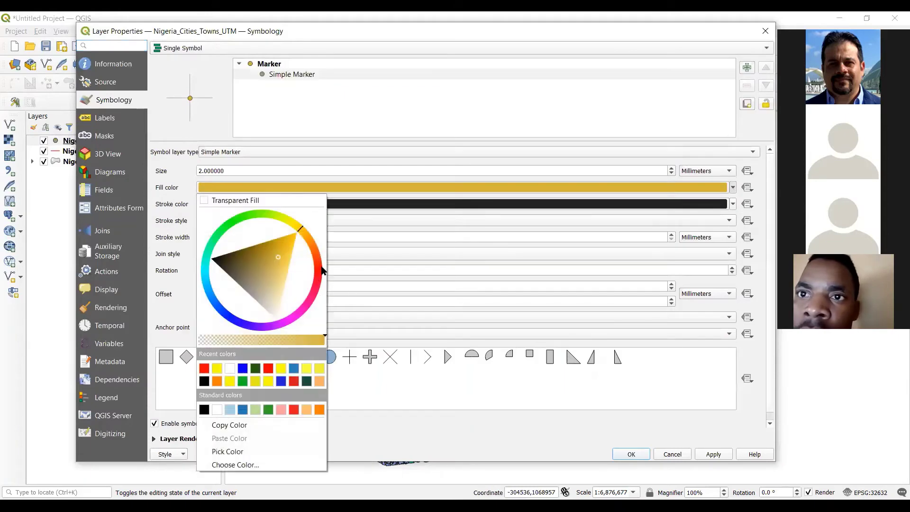
pyautogui.click(227, 380)
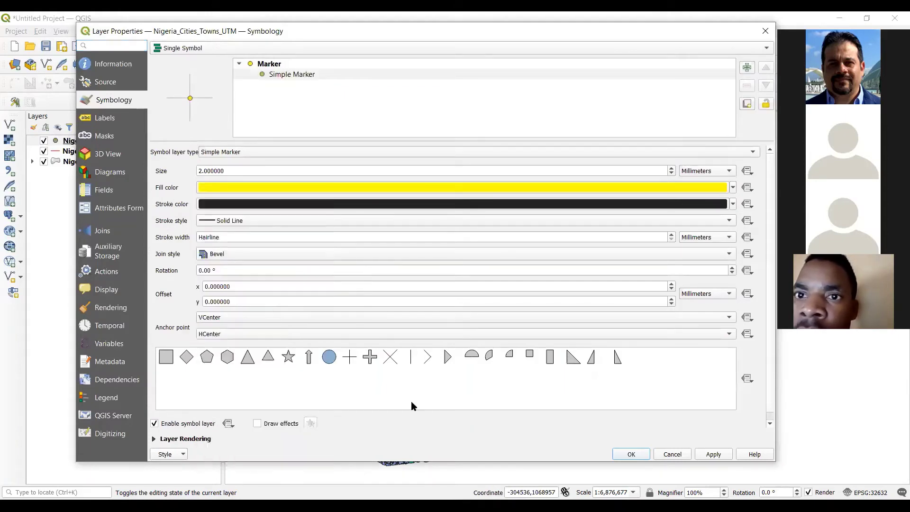
pyautogui.click(630, 454)
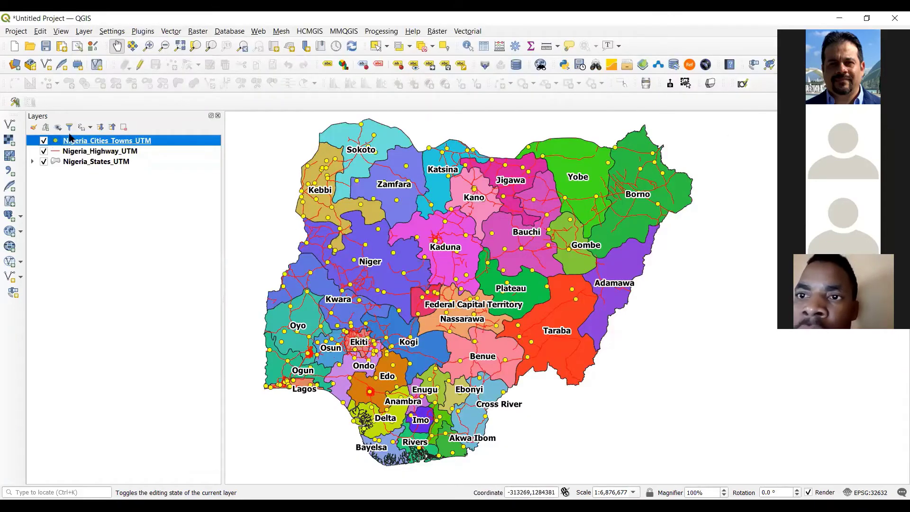
# Step: Enable Single Labels for the Nigeria_Cities_Towns_UTM layer using the NAME field
pyautogui.rightClick(69, 142)
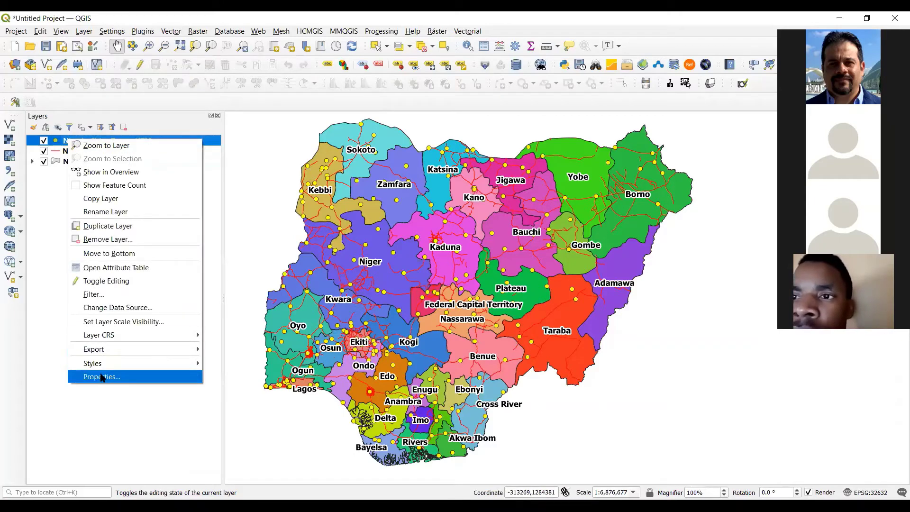
pyautogui.click(211, 116)
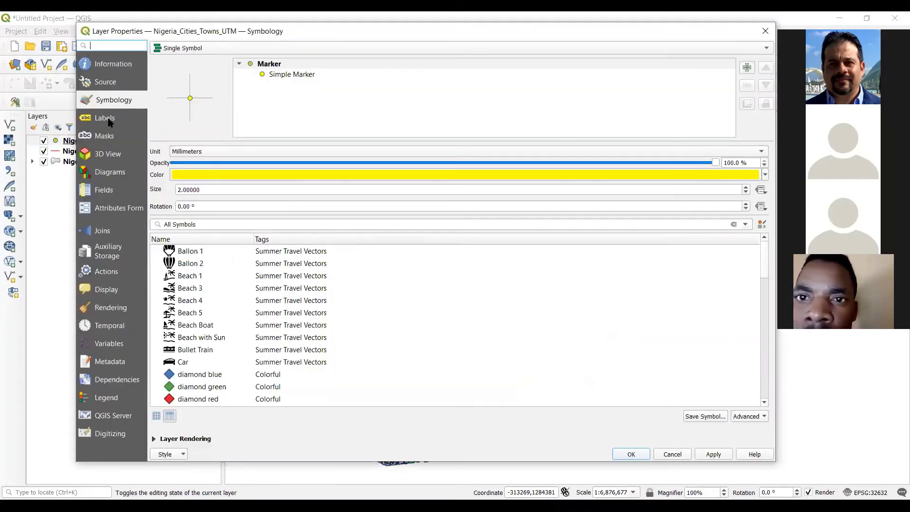
pyautogui.click(106, 118)
pyautogui.click(195, 47)
pyautogui.click(197, 60)
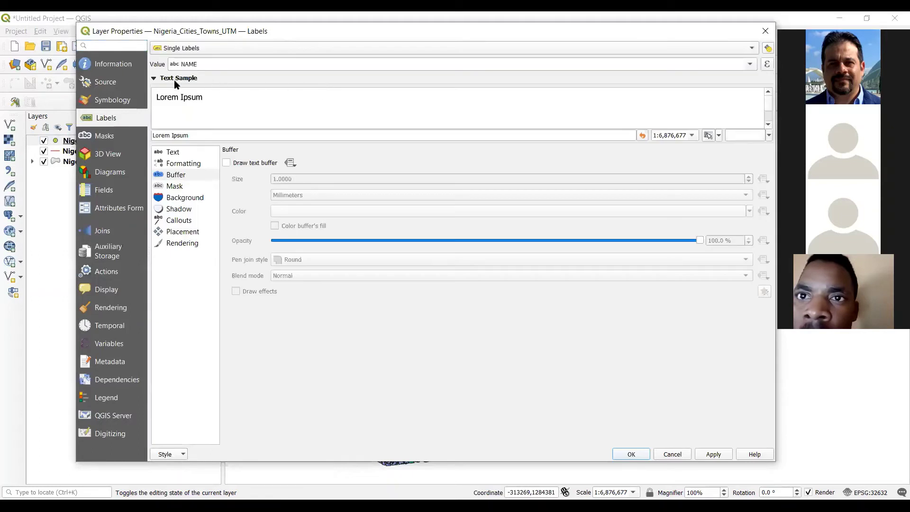
# Step: Enable the text buffer for the city labels, set their font size to 8 points and apply the label settings
pyautogui.click(226, 162)
pyautogui.click(180, 154)
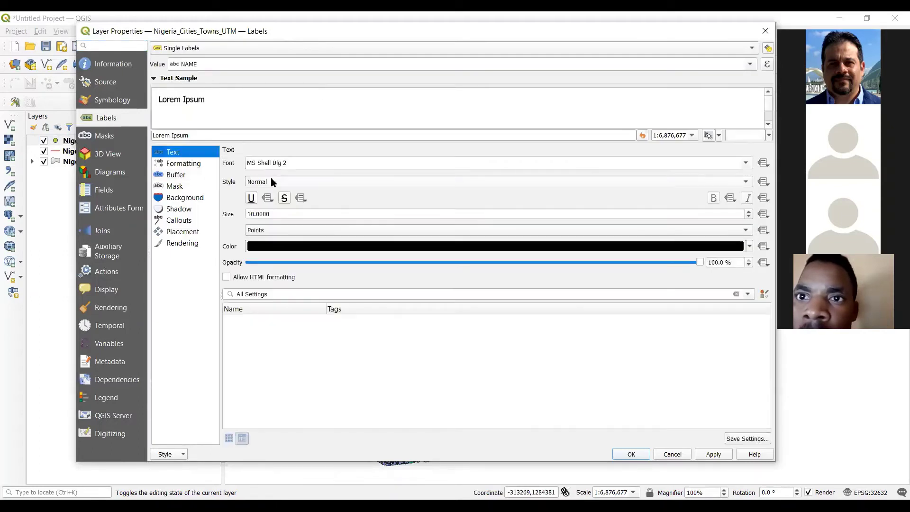
pyautogui.click(259, 214)
pyautogui.hotkey('ctrl', 'a')
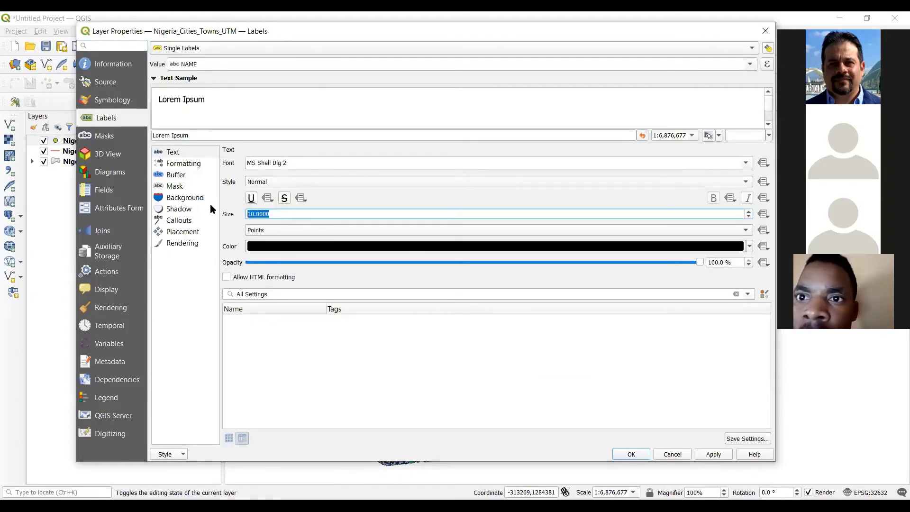
pyautogui.write('8')
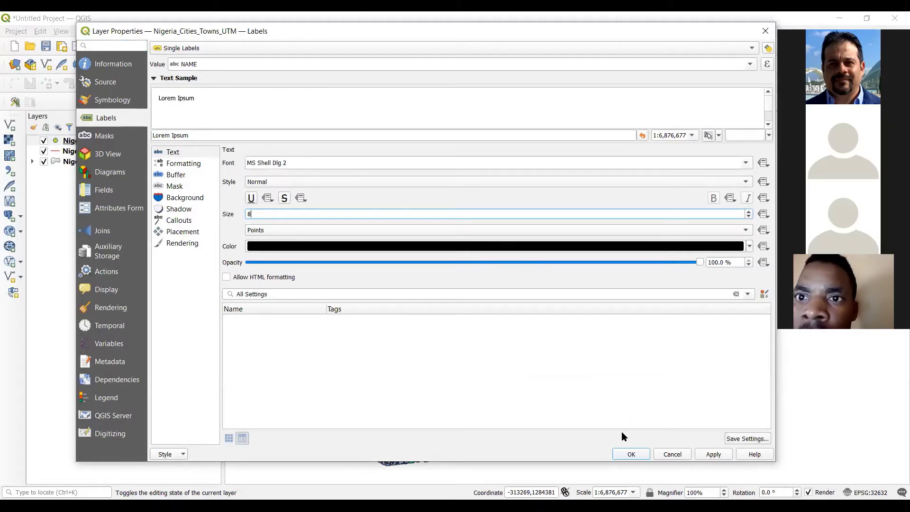
pyautogui.click(630, 454)
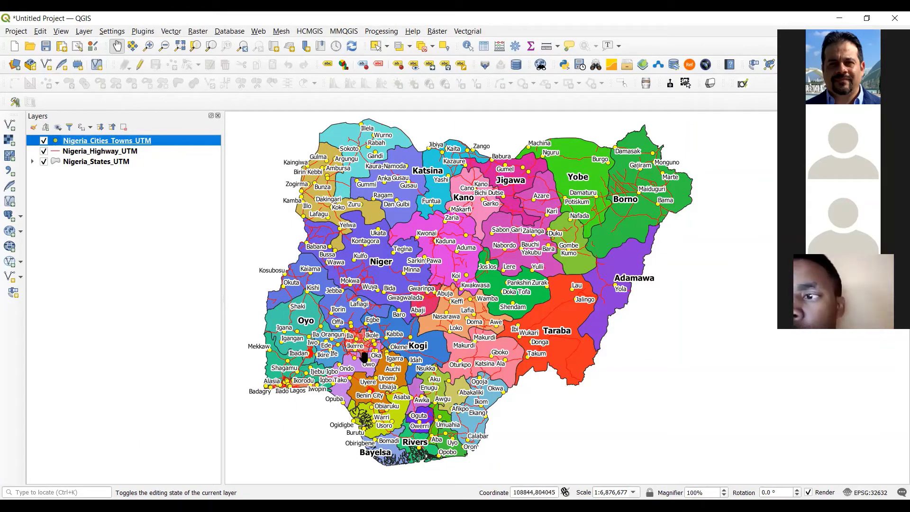
# Step: Enable Single Labels for the Nigeria_Highway_UTM layer using the NAME field
pyautogui.scroll(1, 365, 359)
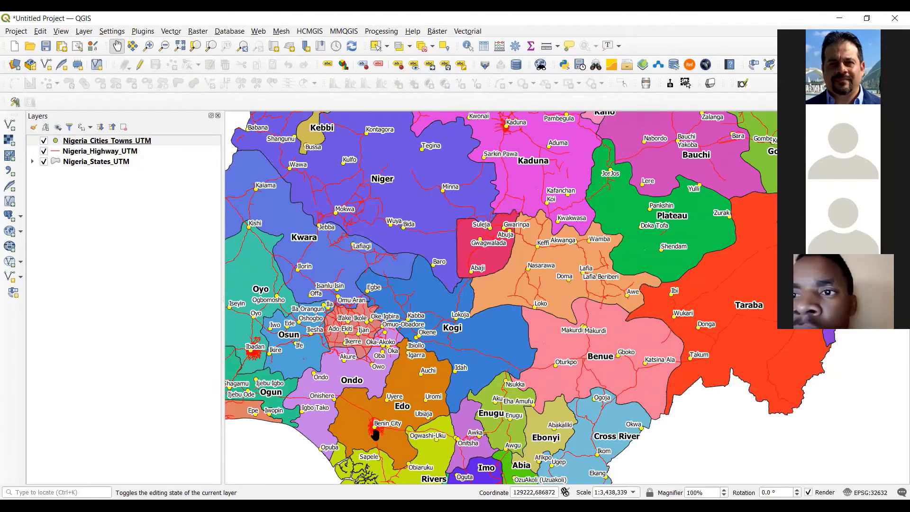
pyautogui.moveTo(377, 432); pyautogui.dragTo(403, 294)
pyautogui.scroll(1, 402, 289)
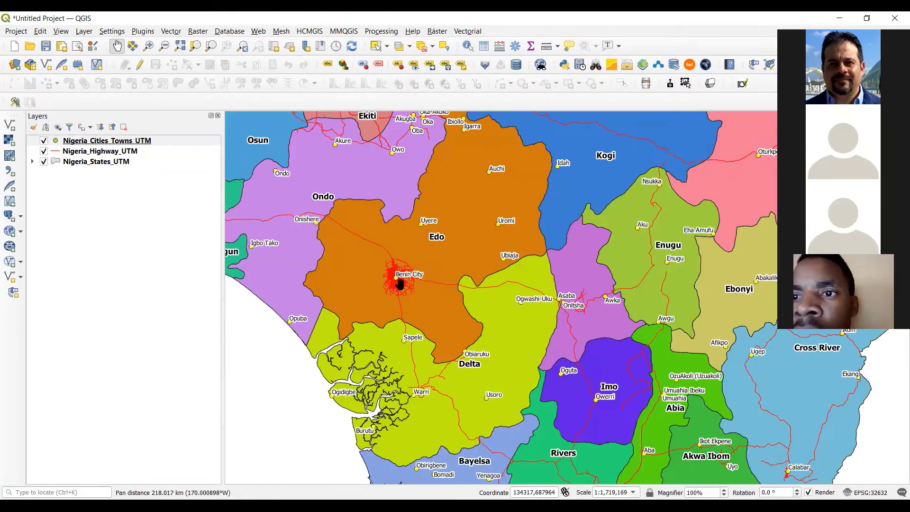
pyautogui.scroll(1, 401, 283)
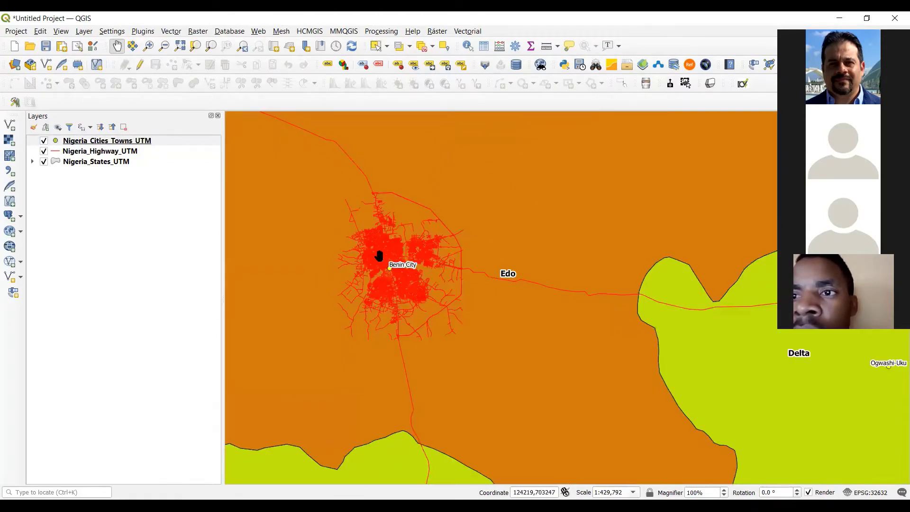
pyautogui.scroll(4, 378, 256)
pyautogui.moveTo(378, 256); pyautogui.dragTo(389, 296)
pyautogui.click(100, 153)
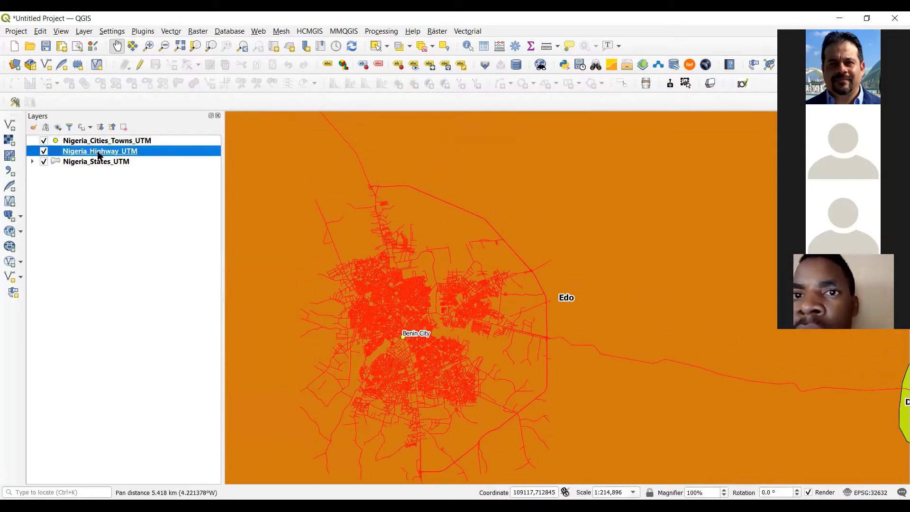
pyautogui.rightClick(99, 155)
pyautogui.moveTo(171, 390)
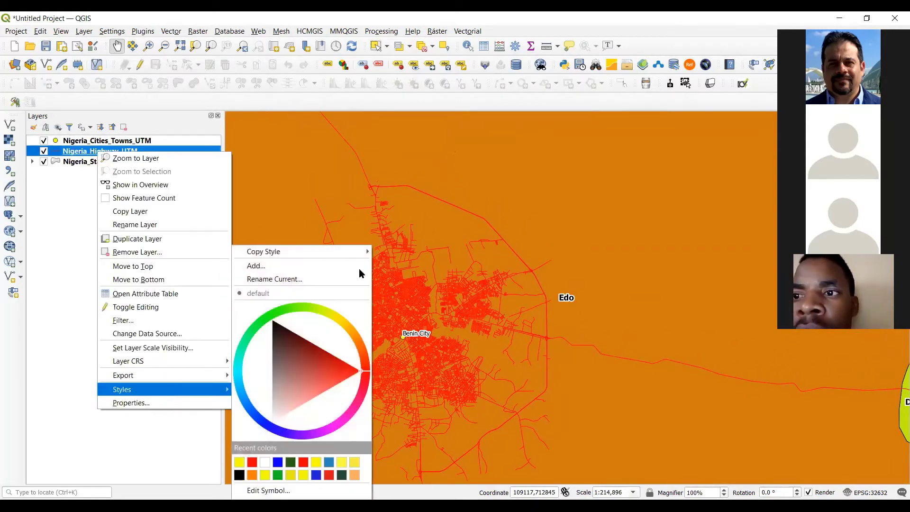
pyautogui.click(509, 101)
pyautogui.rightClick(99, 152)
pyautogui.click(127, 402)
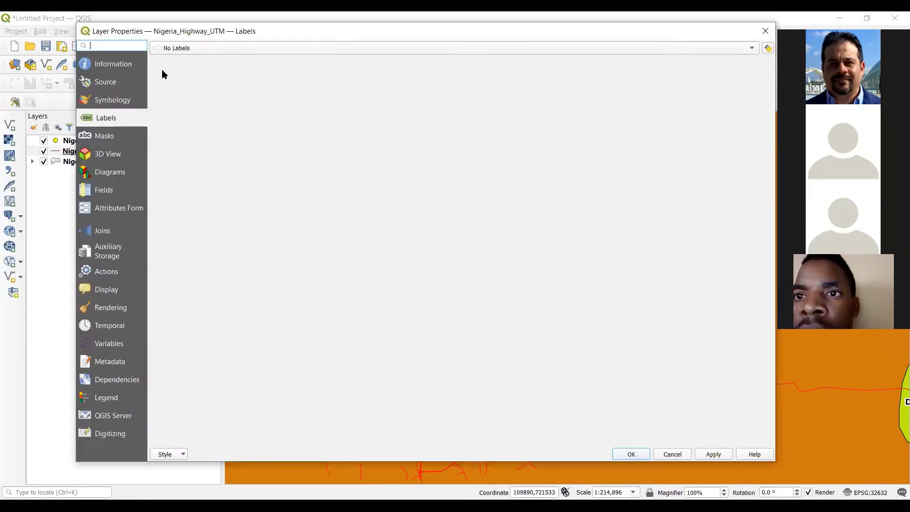
pyautogui.click(198, 47)
pyautogui.click(189, 57)
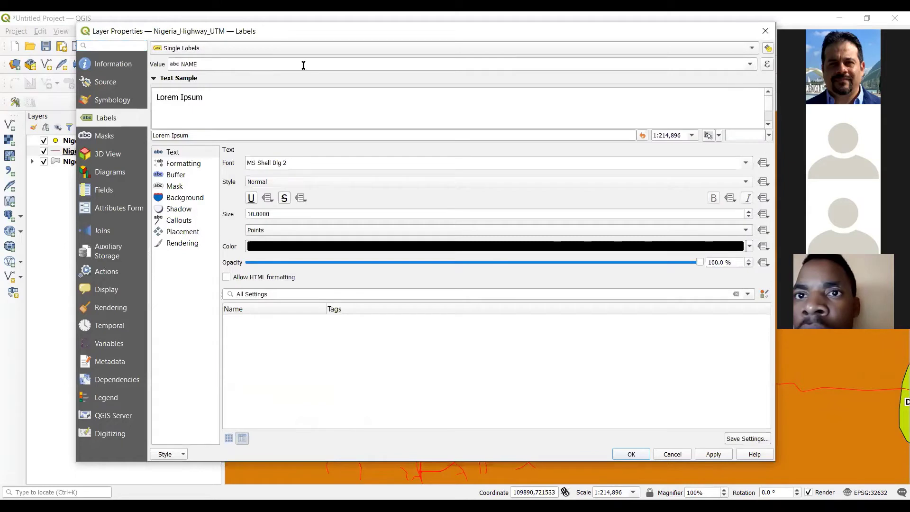
# Step: Set the highway labels' font size to 8 points and enable their text buffer
pyautogui.doubleClick(275, 216)
pyautogui.write('8')
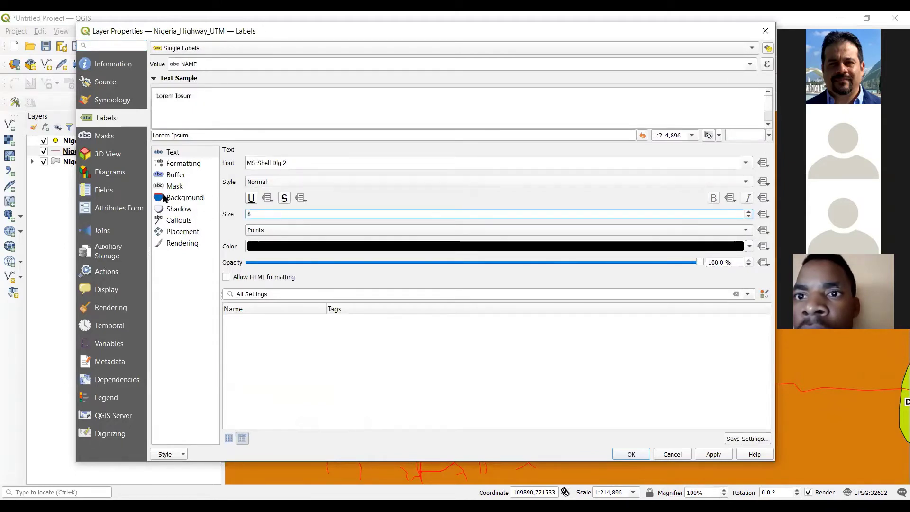
pyautogui.click(180, 175)
pyautogui.click(247, 163)
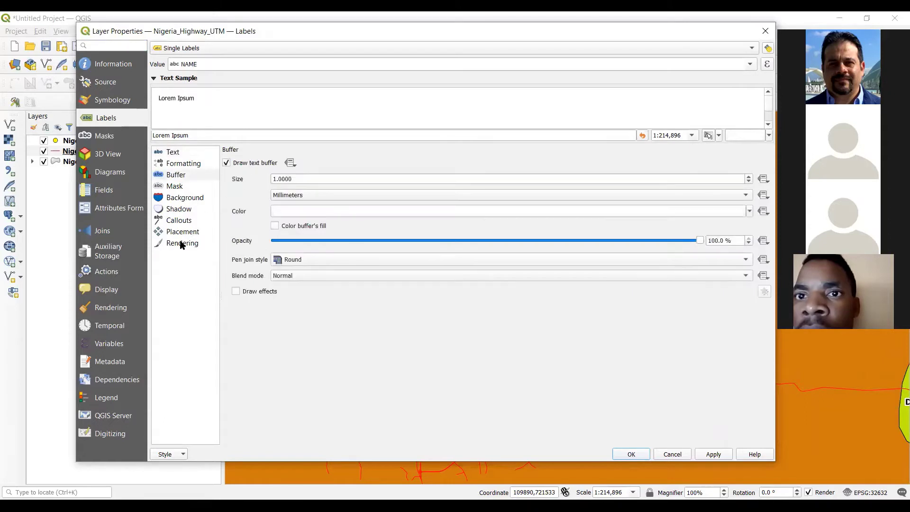
# Step: Set the highway labels' placement mode to Curved and apply the label settings
pyautogui.click(183, 231)
pyautogui.click(278, 189)
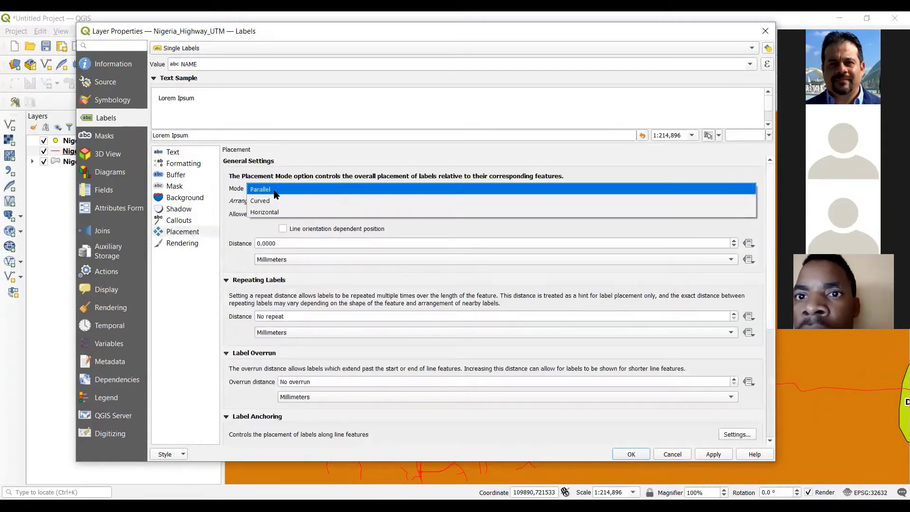
pyautogui.click(265, 199)
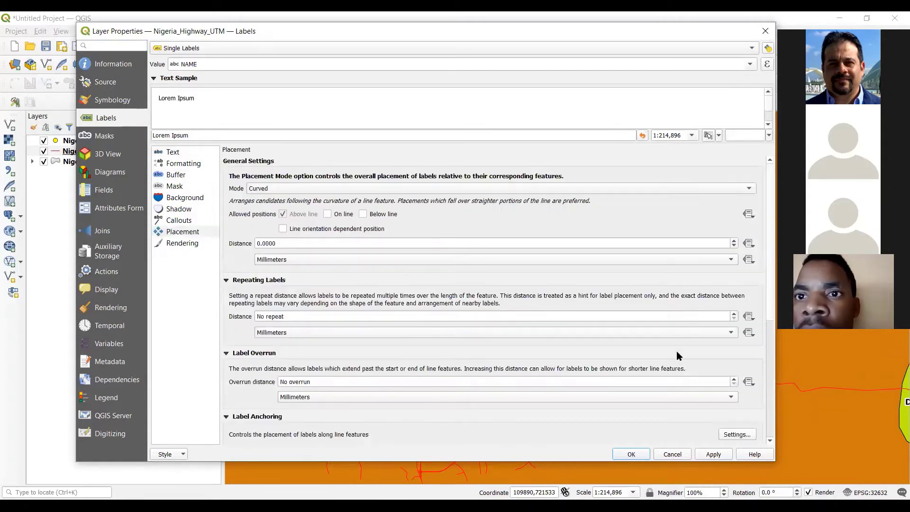
pyautogui.click(627, 453)
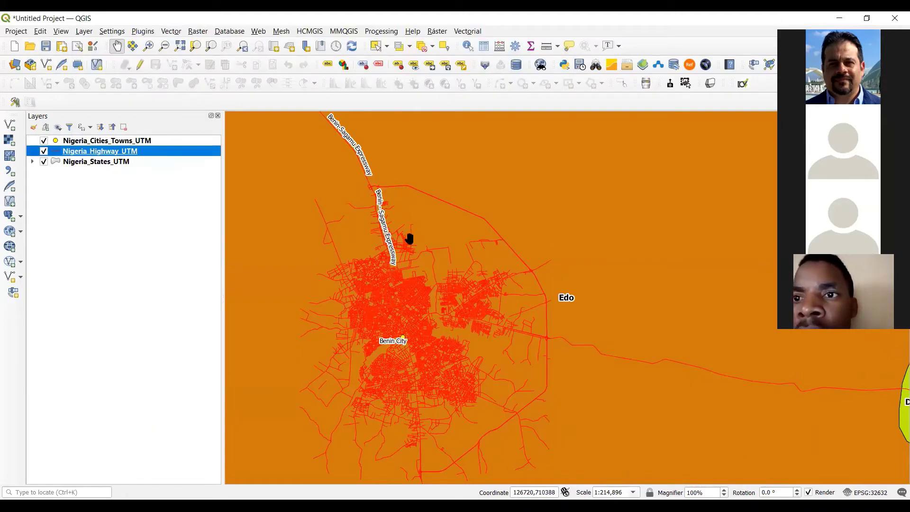
# Step: Select the Benin - Sagamu Expressway feature running into Benin City from the north
pyautogui.scroll(1, 408, 237)
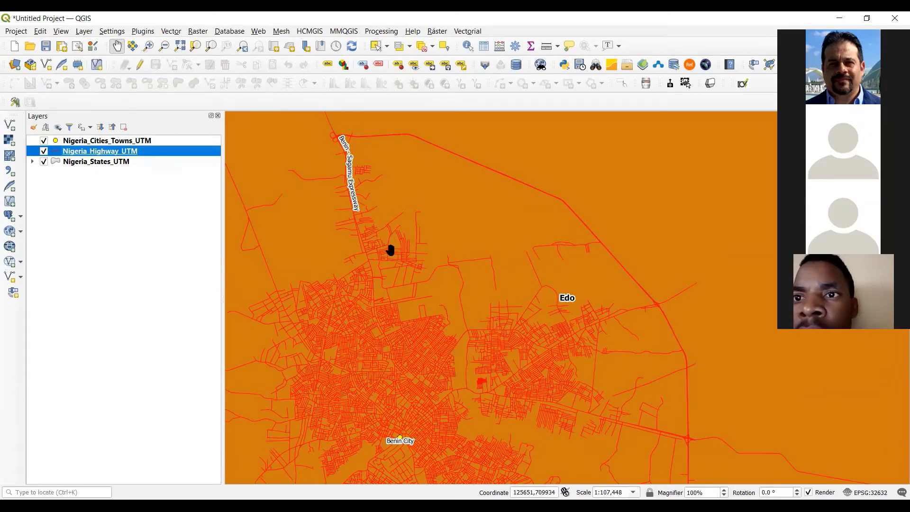
pyautogui.scroll(2, 392, 248)
pyautogui.scroll(-1, 364, 247)
pyautogui.moveTo(369, 310); pyautogui.dragTo(436, 223)
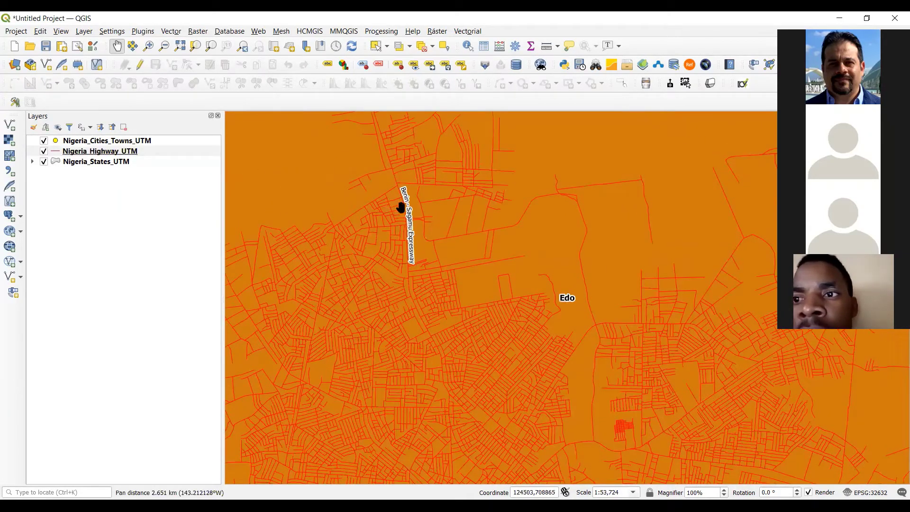
pyautogui.click(375, 49)
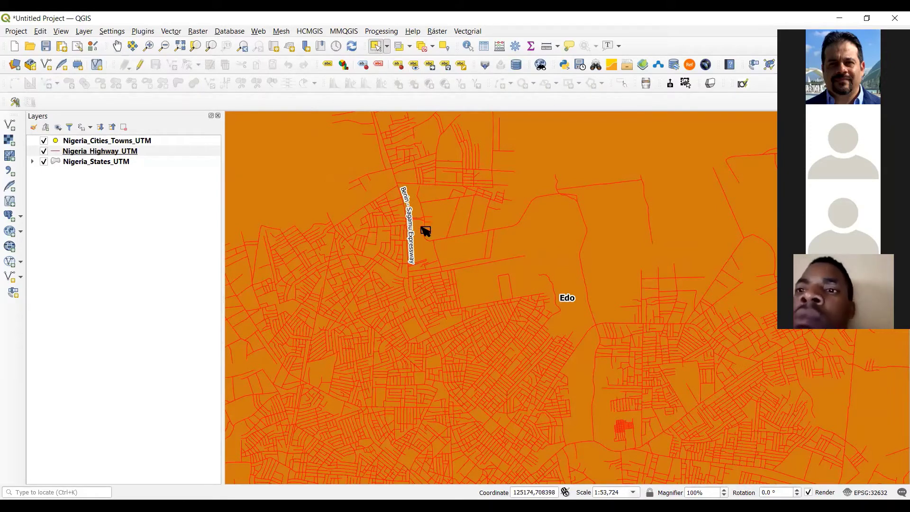
pyautogui.scroll(-2, 413, 259)
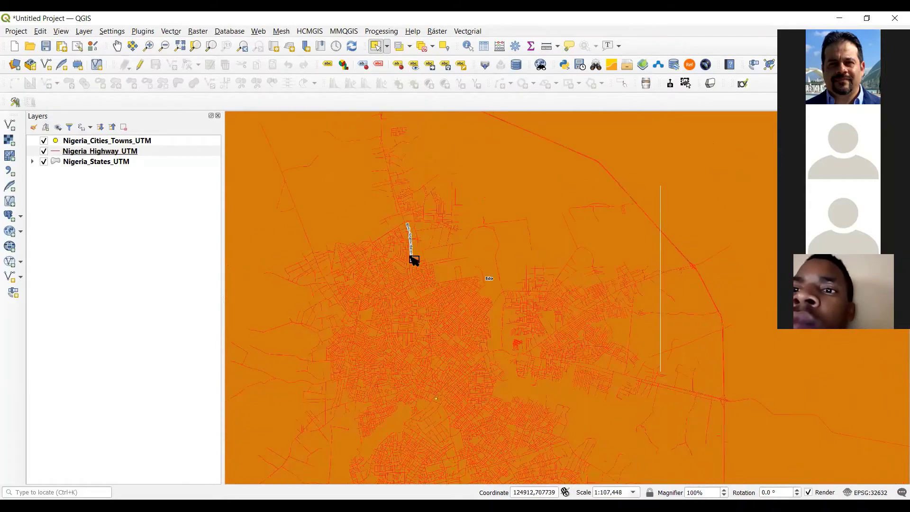
pyautogui.scroll(3, 409, 235)
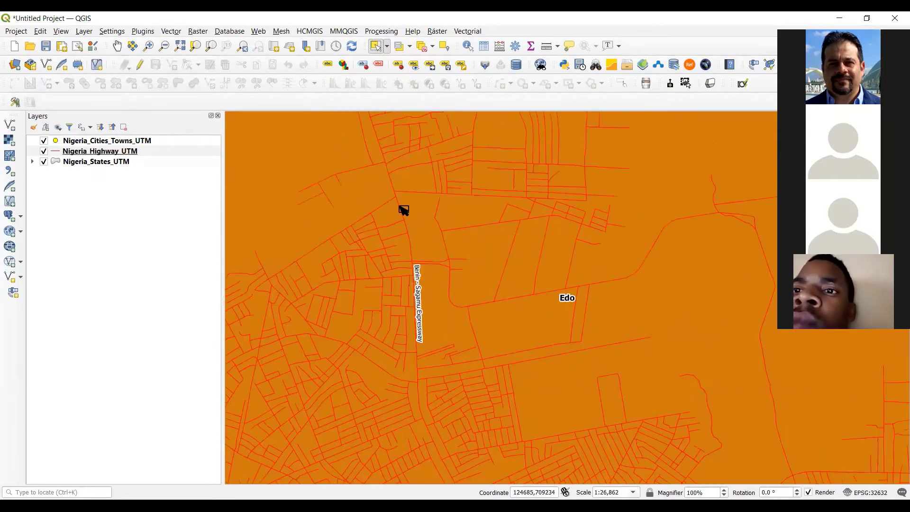
pyautogui.click(405, 209)
# Step: Examine the course of the selected Benin - Sagamu Expressway from Benin City to the junction north of it
pyautogui.moveTo(430, 339); pyautogui.dragTo(416, 211)
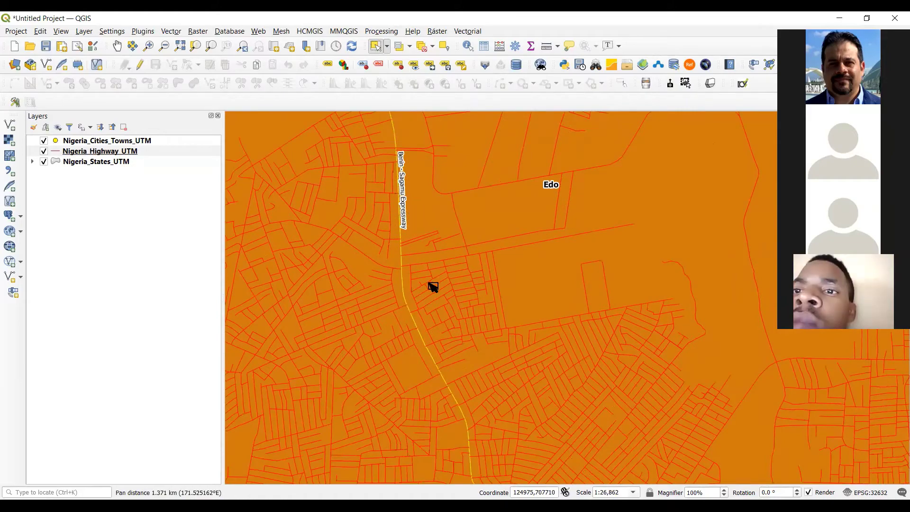
pyautogui.scroll(-1, 433, 289)
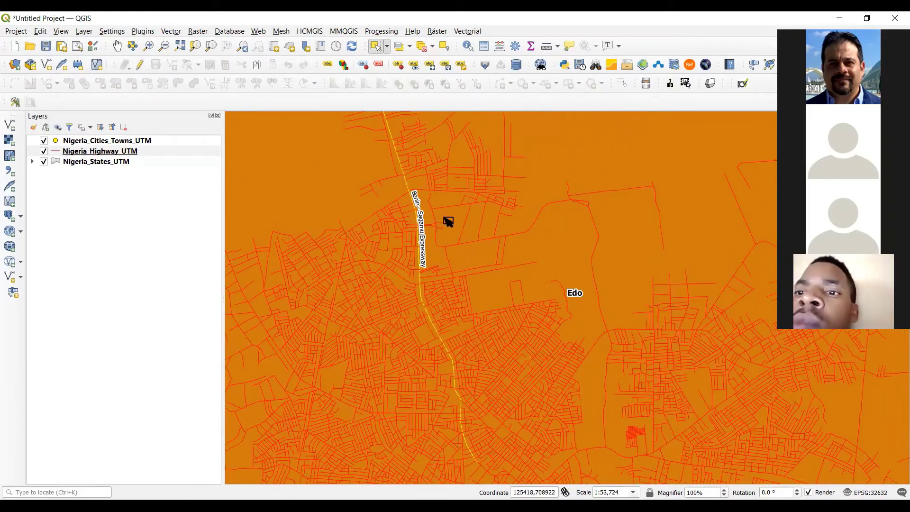
pyautogui.moveTo(447, 217); pyautogui.dragTo(567, 483)
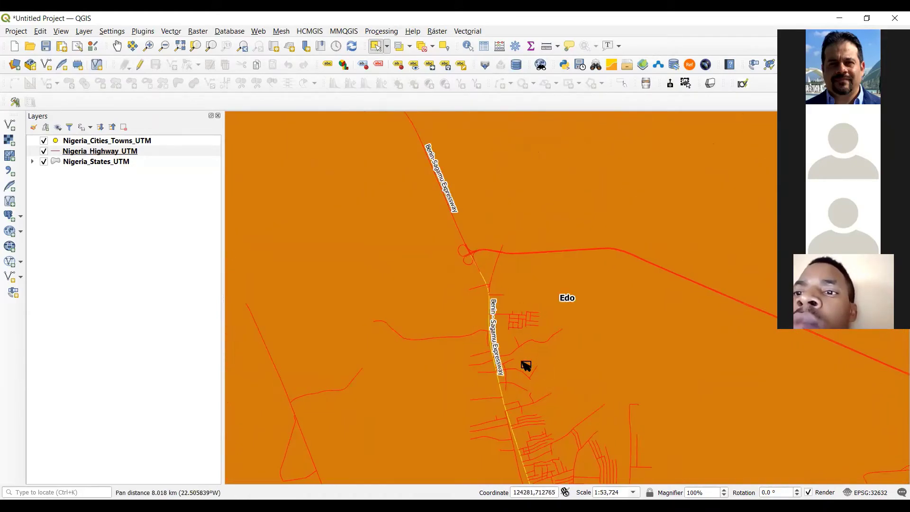
pyautogui.moveTo(525, 365); pyautogui.dragTo(479, 270)
pyautogui.scroll(1, 495, 337)
pyautogui.scroll(-1, 497, 339)
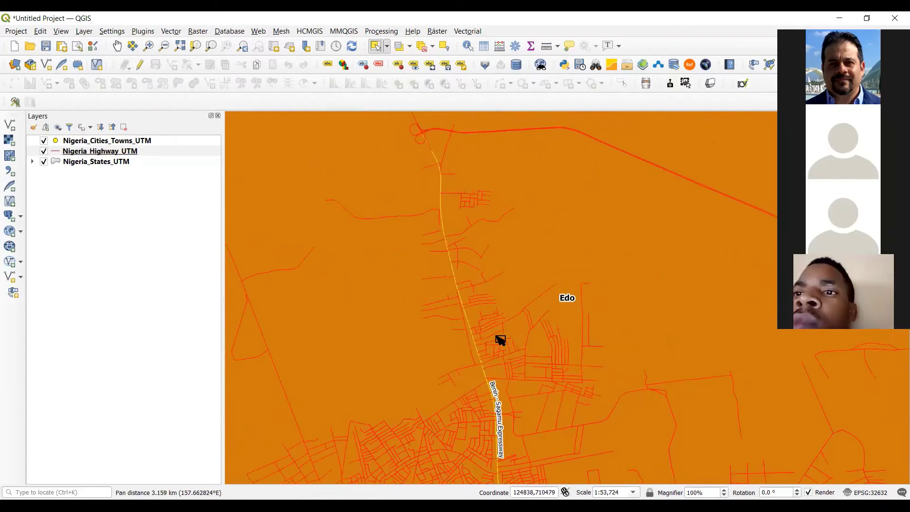
pyautogui.scroll(-2, 495, 340)
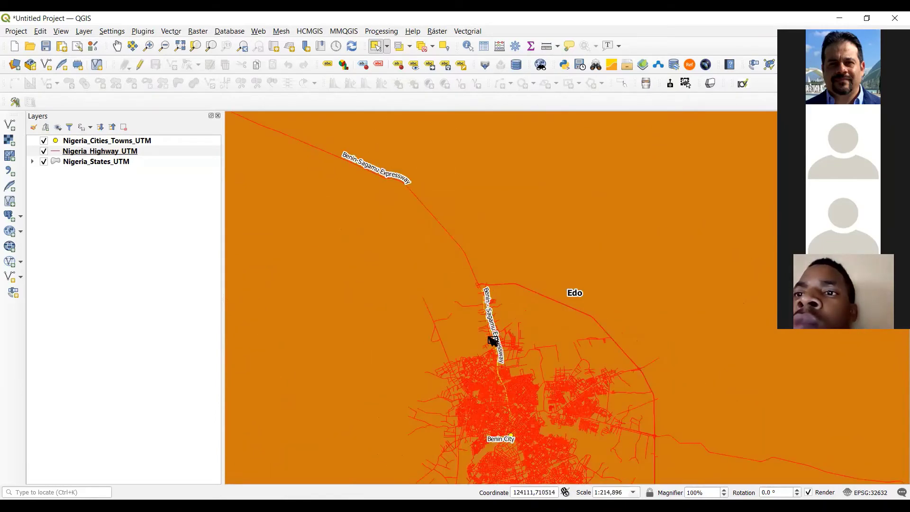
# Step: Zoom to the selected Benin - Sagamu Expressway feature and examine the streets that meet it
pyautogui.rightClick(90, 155)
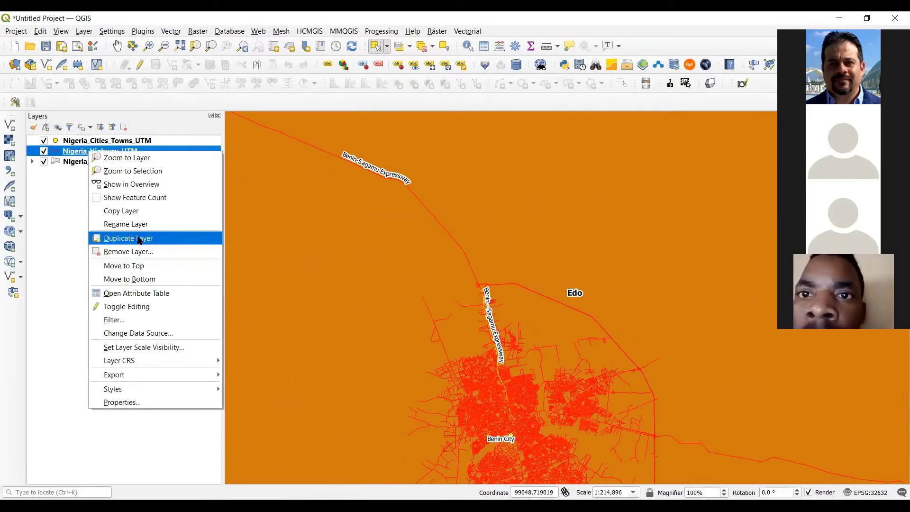
pyautogui.click(146, 171)
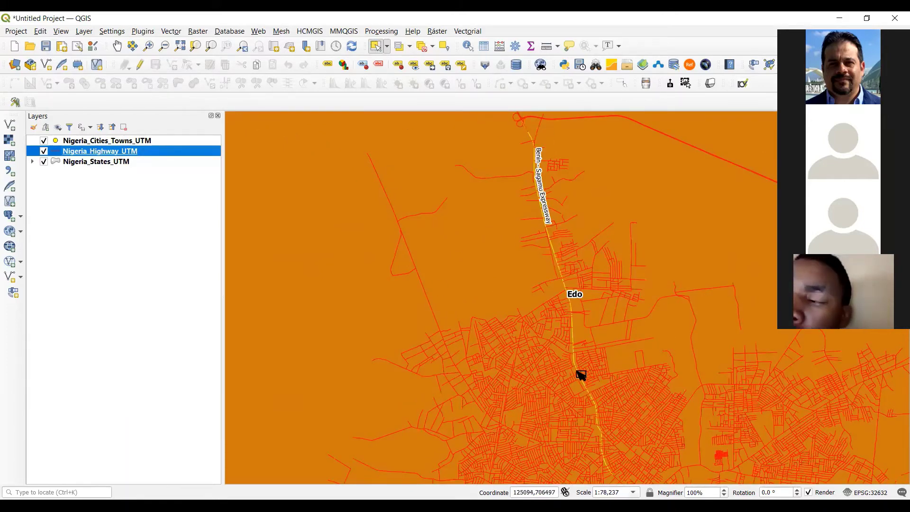
pyautogui.moveTo(579, 375); pyautogui.dragTo(396, 335)
pyautogui.scroll(3, 418, 363)
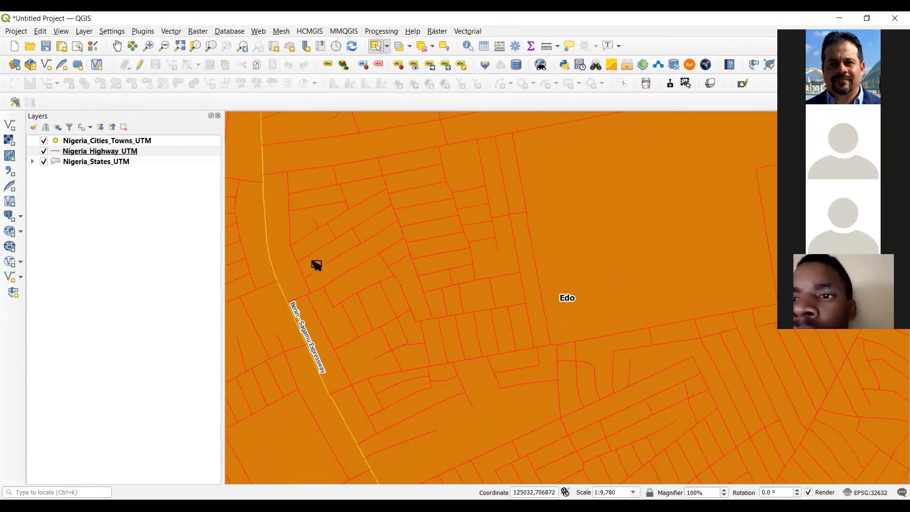
pyautogui.moveTo(314, 263); pyautogui.dragTo(508, 209)
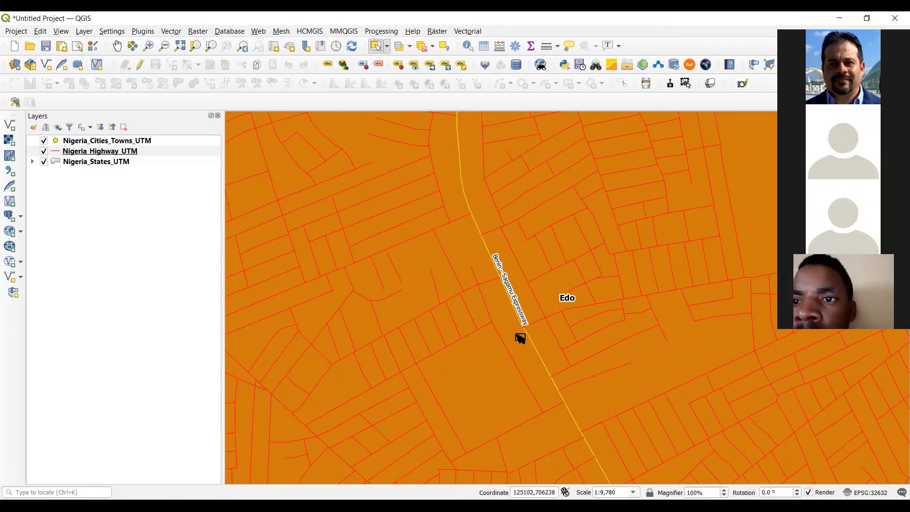
pyautogui.moveTo(443, 333); pyautogui.dragTo(450, 303)
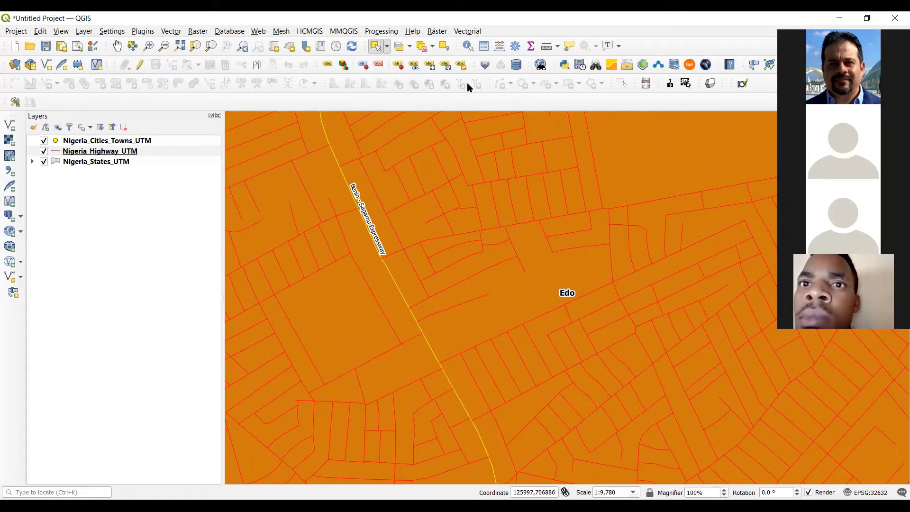
pyautogui.scroll(-2, 494, 319)
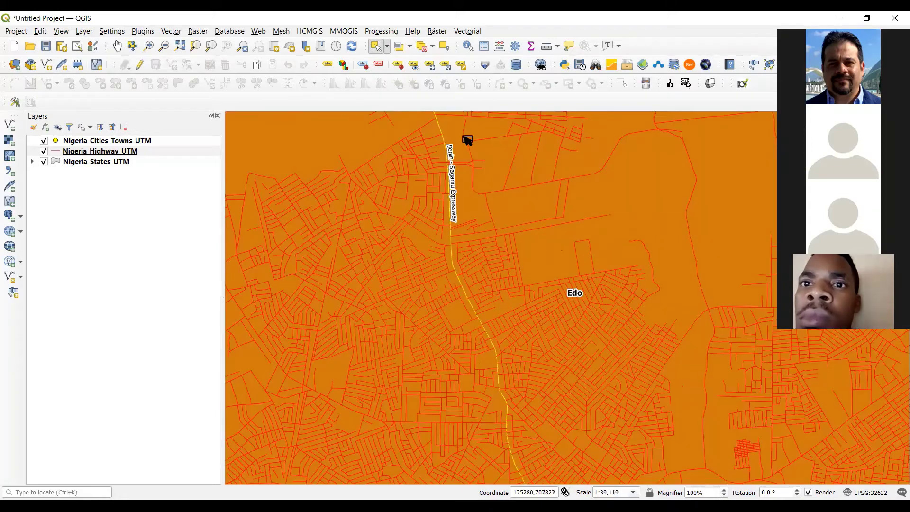
# Step: Buffer only the selected feature of Nigeria_Highway_UTM by 50 meters with 1 segment, as a temporary layer
pyautogui.click(93, 153)
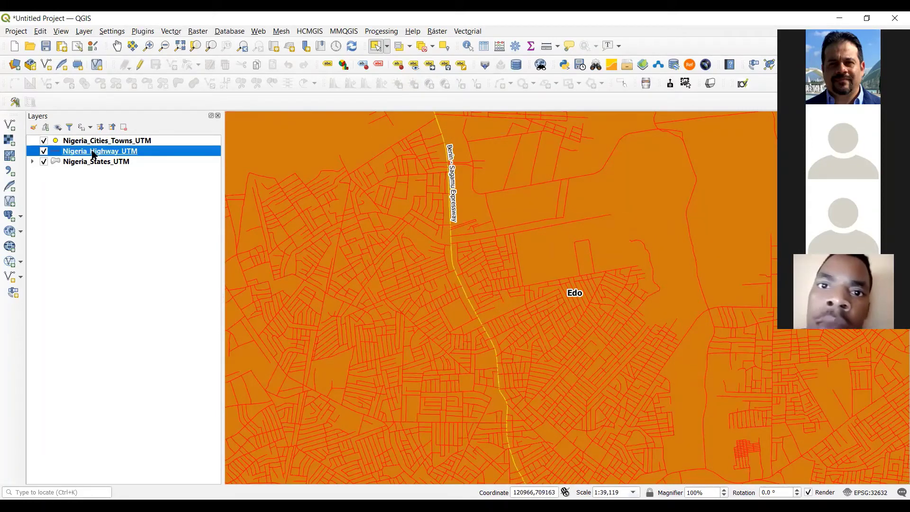
pyautogui.click(467, 31)
pyautogui.moveTo(479, 42)
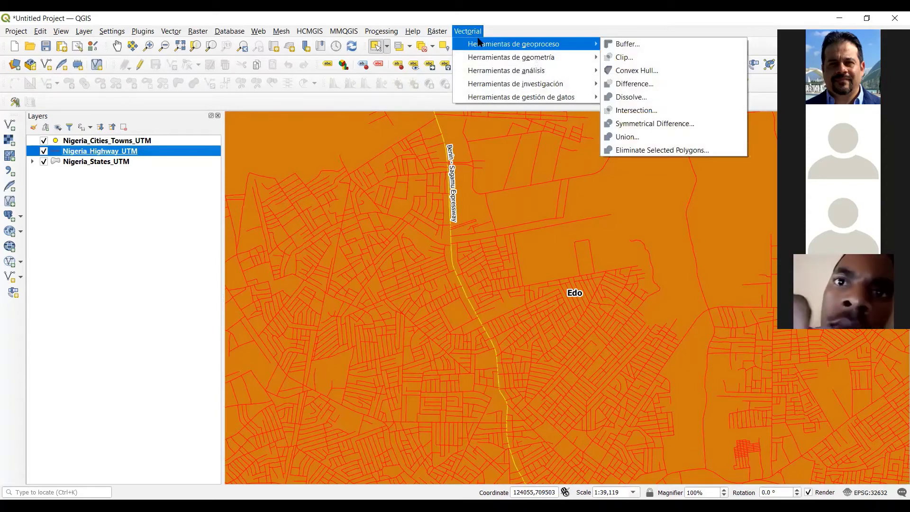
pyautogui.click(644, 45)
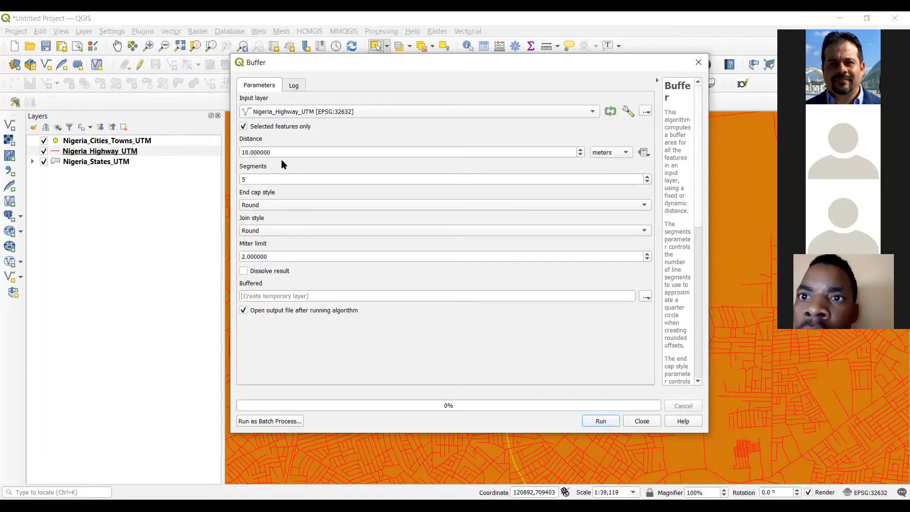
pyautogui.moveTo(281, 155); pyautogui.dragTo(208, 154)
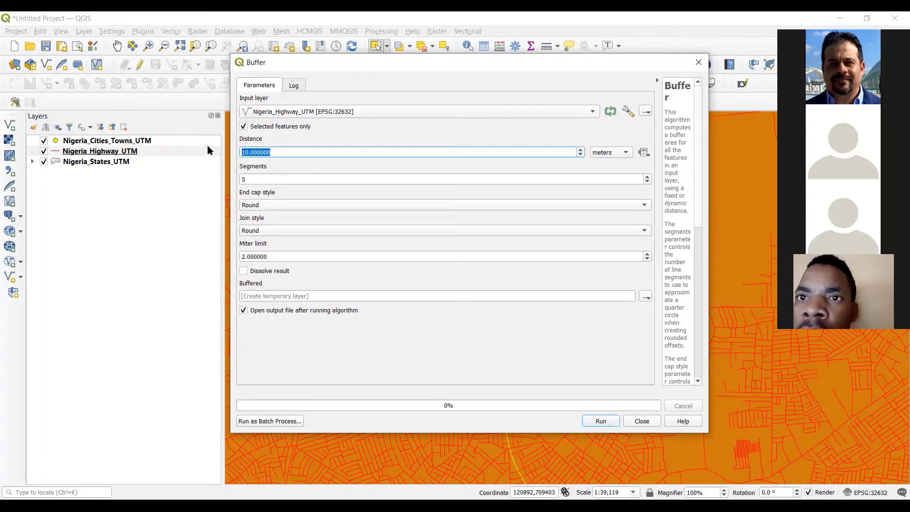
pyautogui.write('50')
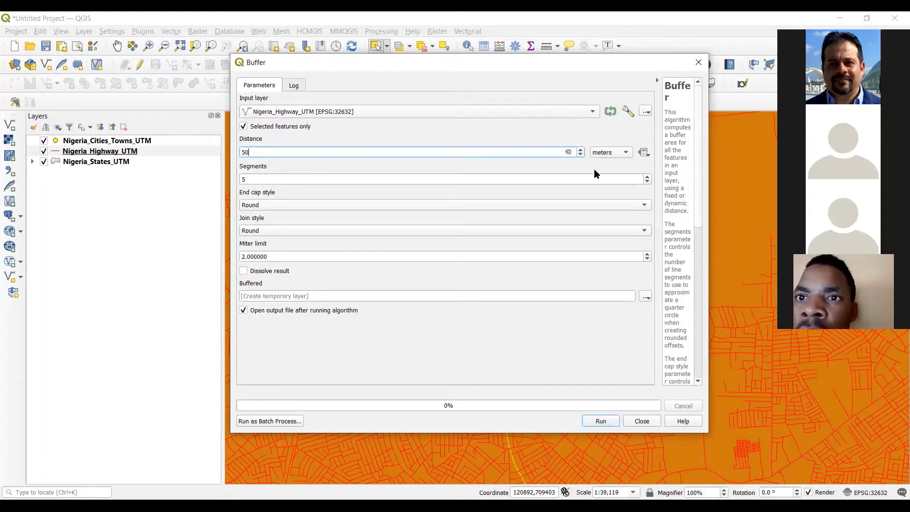
pyautogui.press('Tab')
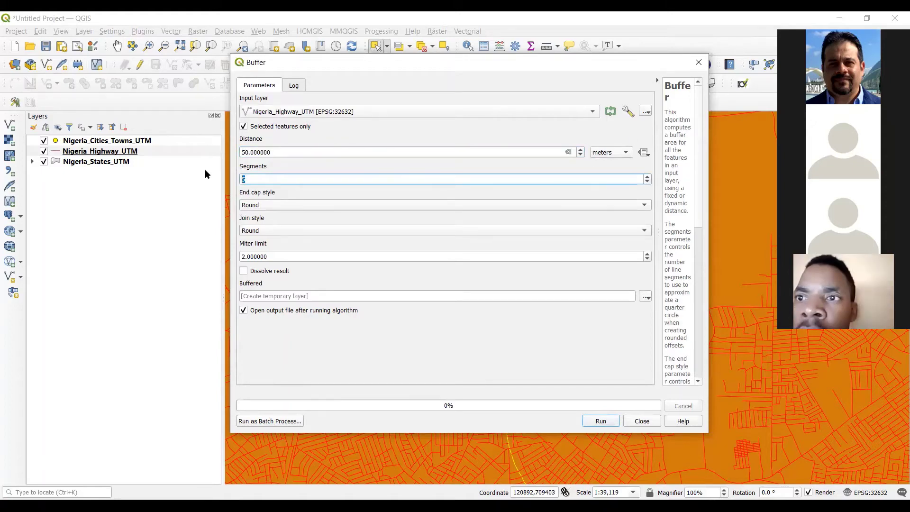
pyautogui.write('1')
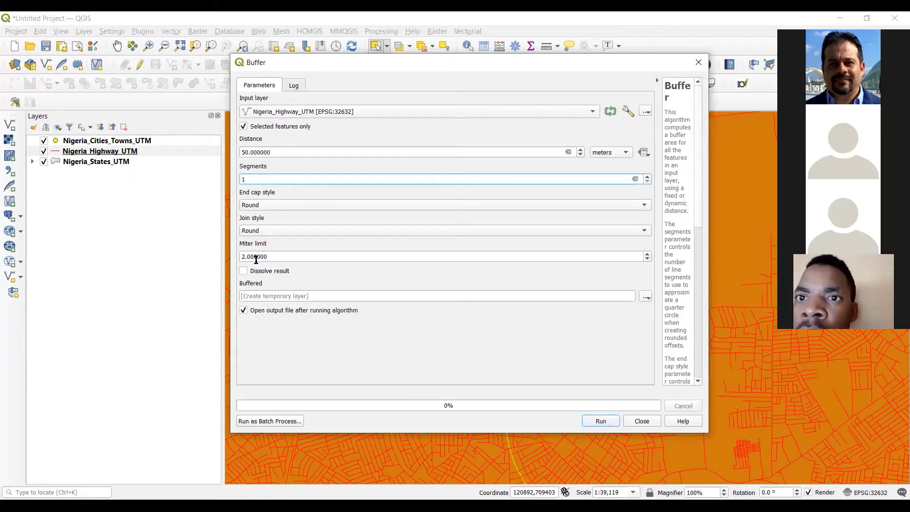
pyautogui.click(600, 420)
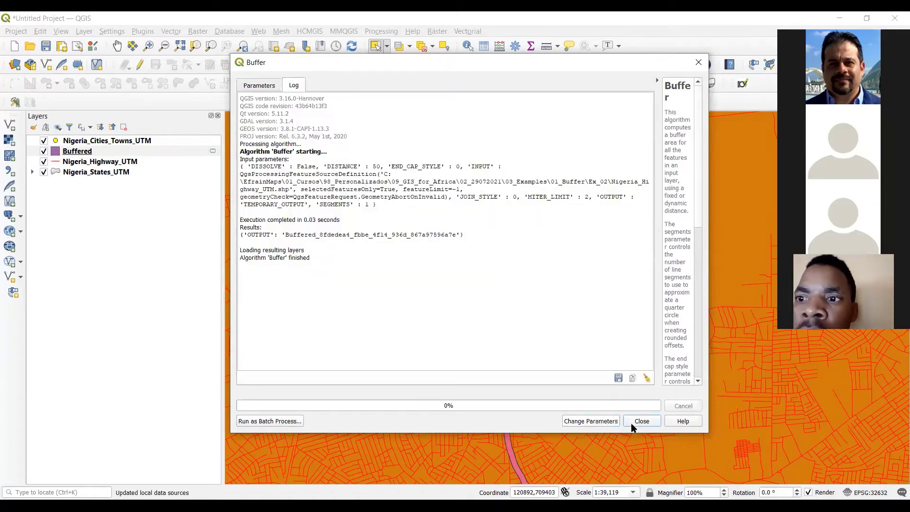
pyautogui.click(641, 421)
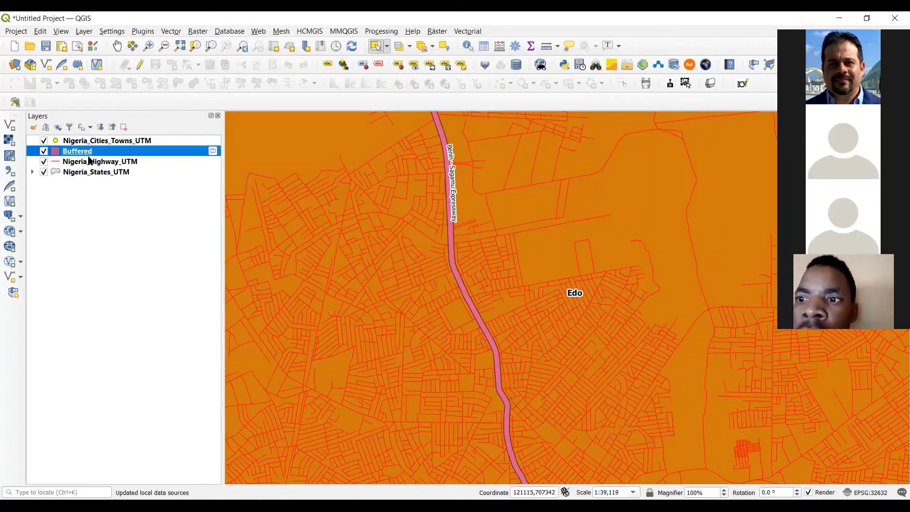
# Step: Move the Buffered layer below Nigeria_Highway_UTM so the roads draw on top, and check the overlap up close
pyautogui.moveTo(90, 156); pyautogui.dragTo(87, 172)
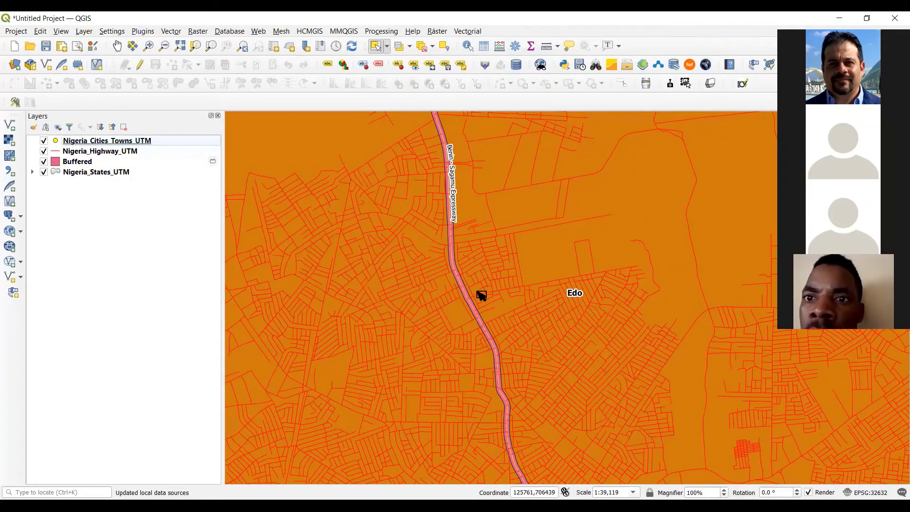
pyautogui.scroll(-1, 482, 327)
pyautogui.scroll(4, 493, 374)
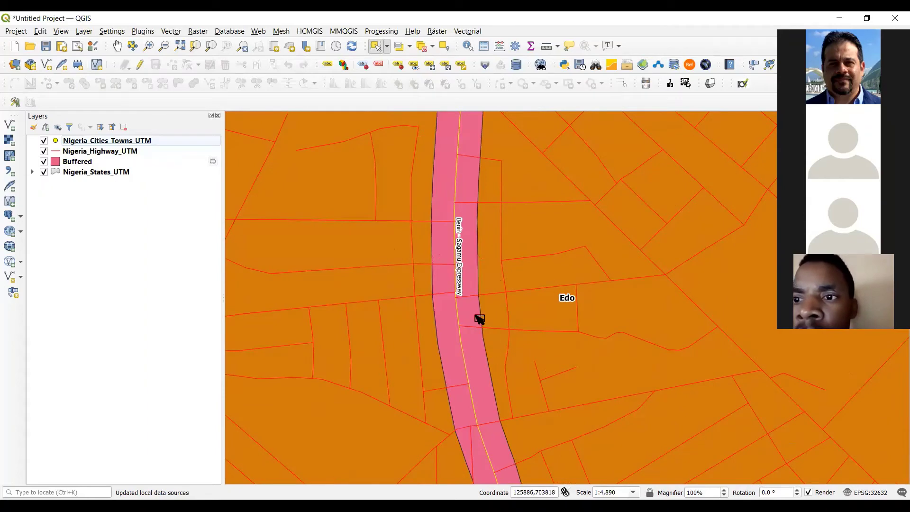
pyautogui.moveTo(473, 195); pyautogui.dragTo(471, 456)
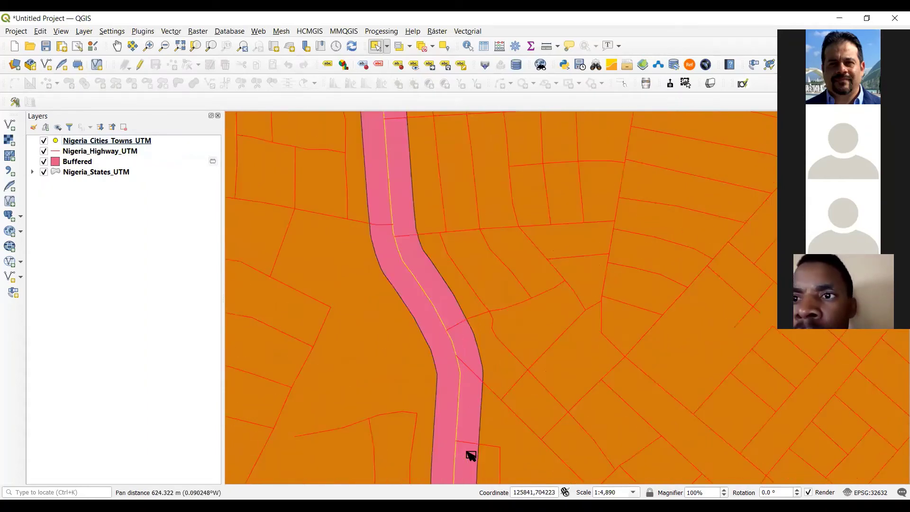
pyautogui.moveTo(417, 209); pyautogui.dragTo(433, 376)
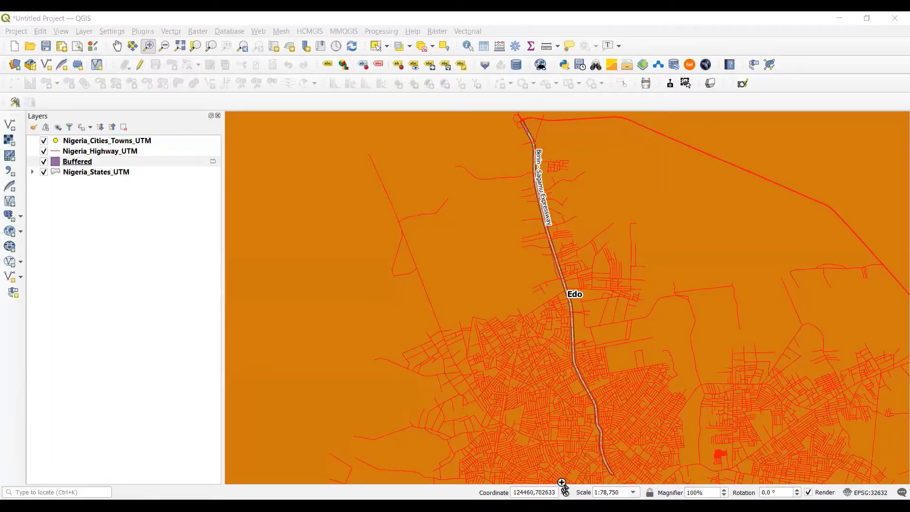
# Step: Follow the expressway buffer southward at close range and examine which side streets fall inside it
pyautogui.scroll(2, 574, 320)
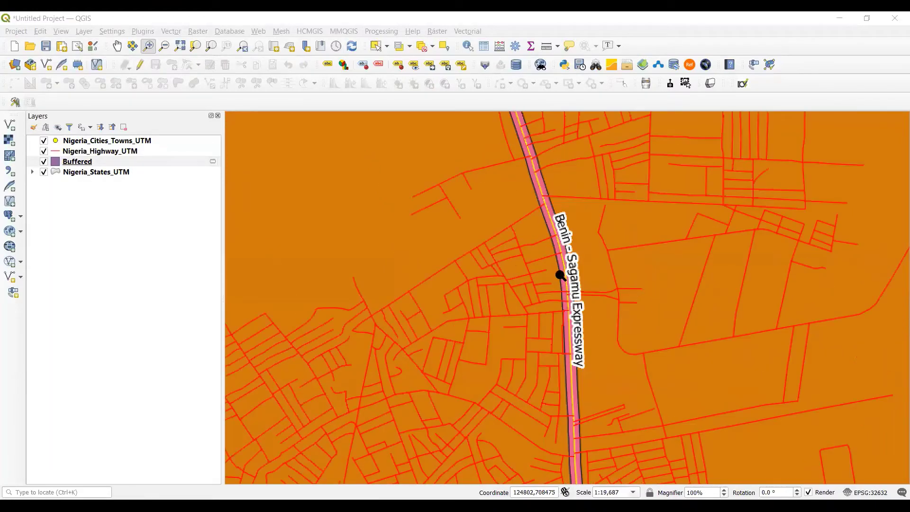
pyautogui.scroll(2, 562, 273)
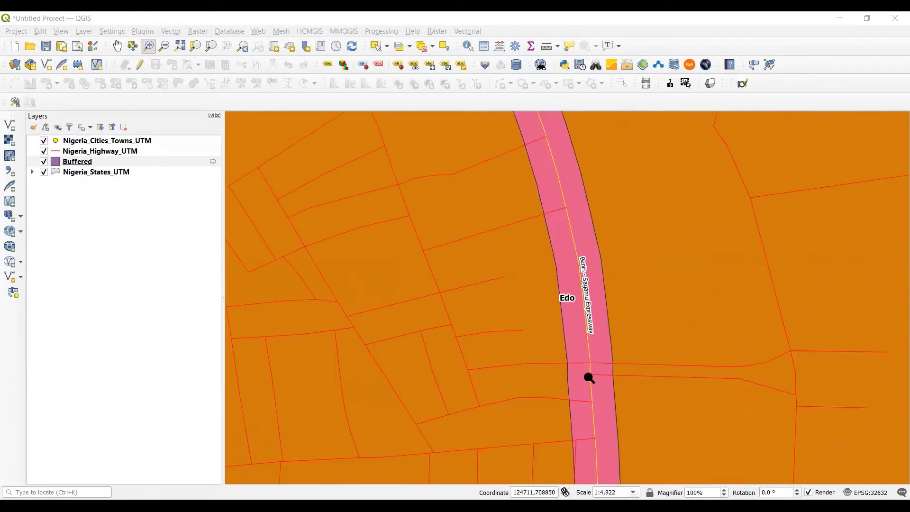
pyautogui.moveTo(586, 376); pyautogui.dragTo(391, 284)
pyautogui.scroll(1, 393, 281)
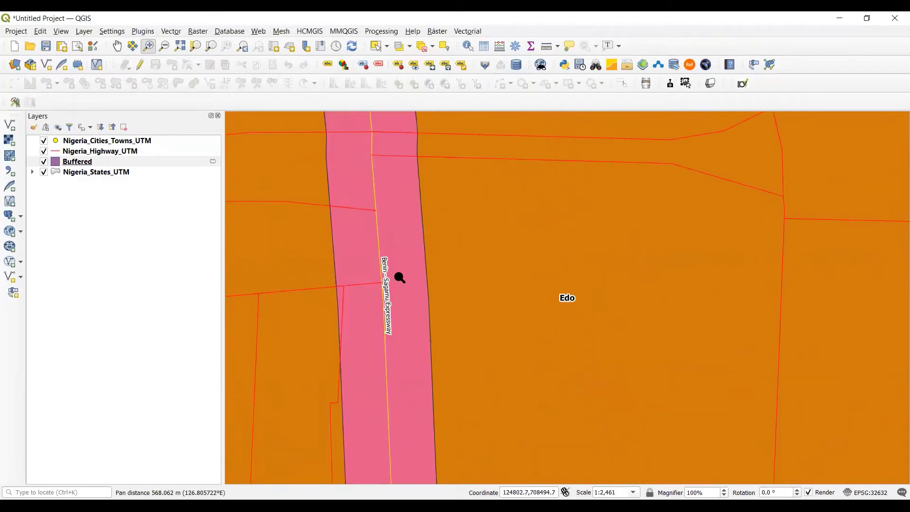
pyautogui.click(117, 47)
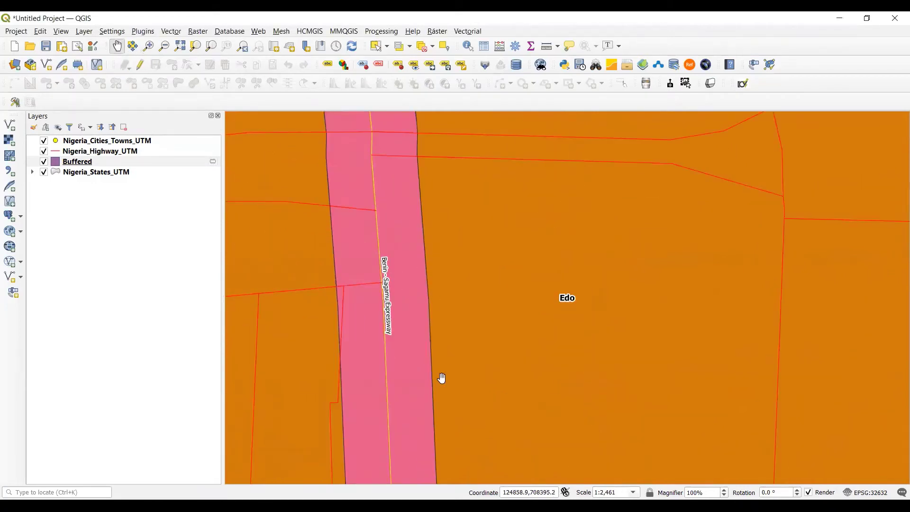
pyautogui.moveTo(365, 384); pyautogui.dragTo(417, 199)
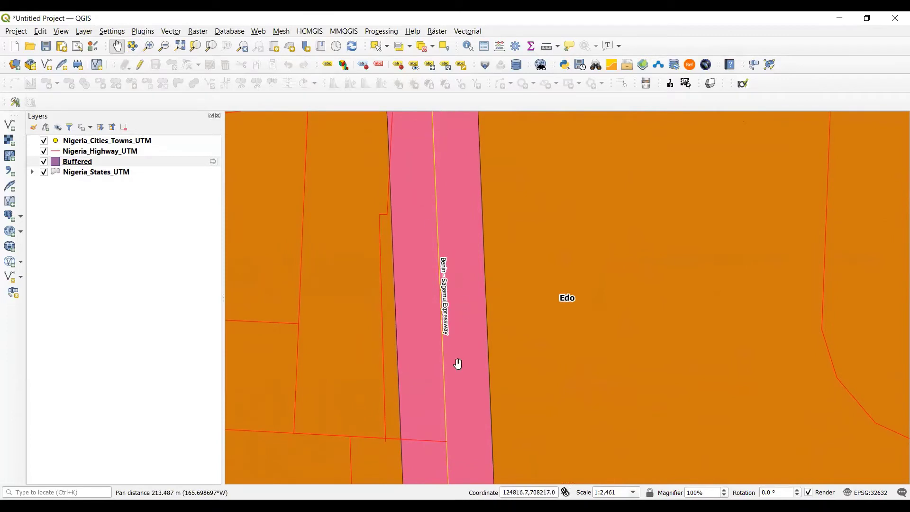
pyautogui.moveTo(440, 394); pyautogui.dragTo(403, 181)
pyautogui.moveTo(399, 296); pyautogui.dragTo(423, 128)
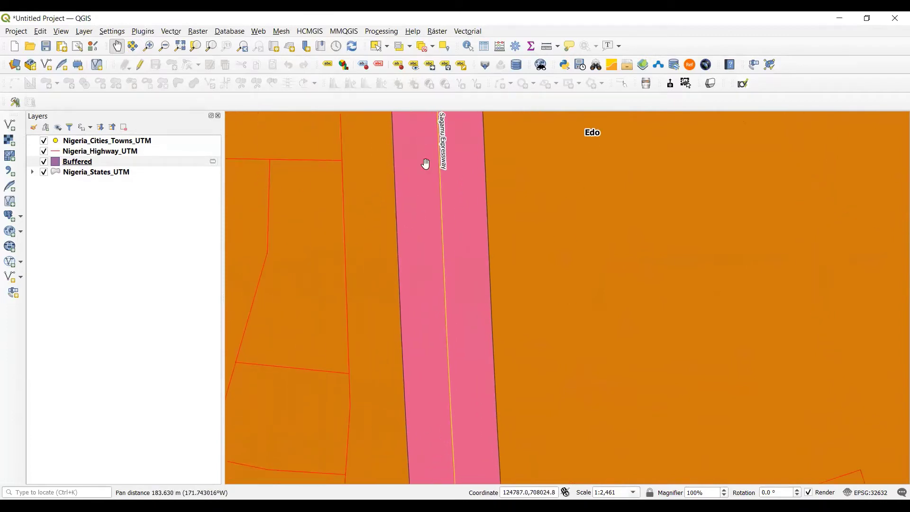
pyautogui.moveTo(435, 341); pyautogui.dragTo(401, 177)
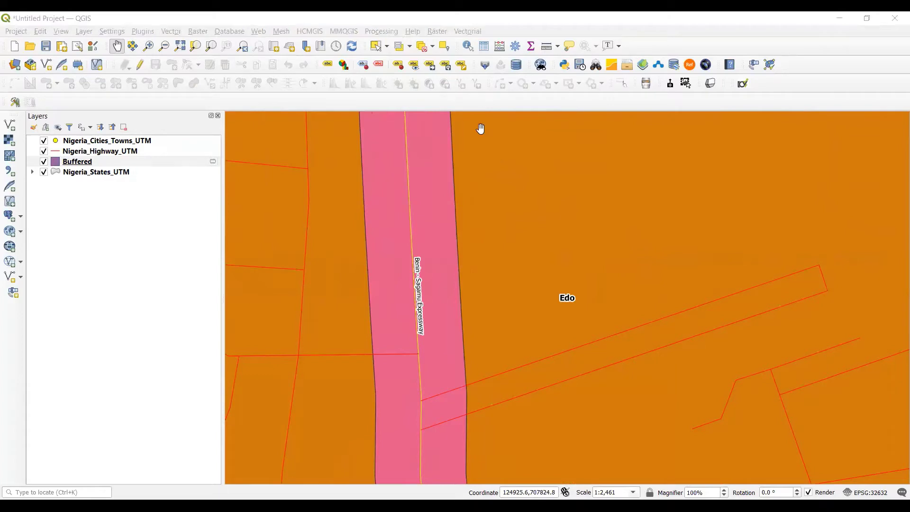
pyautogui.moveTo(448, 368); pyautogui.dragTo(450, 239)
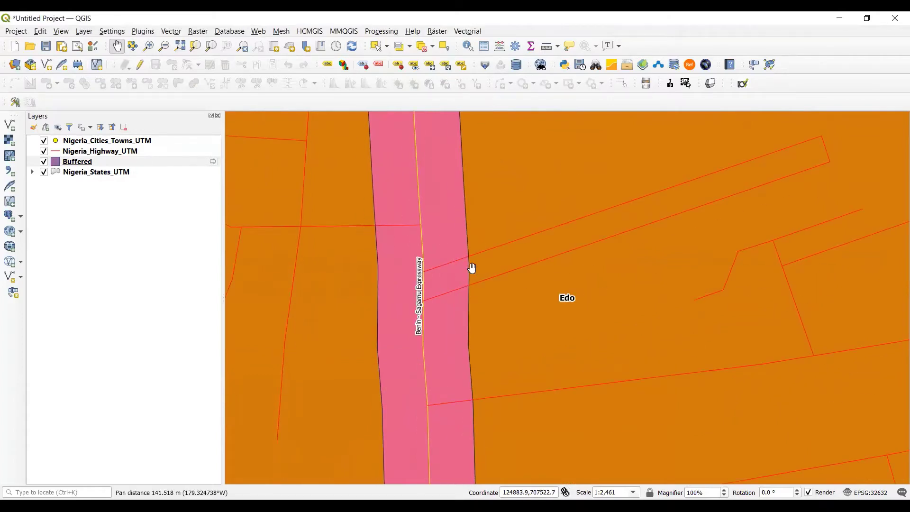
pyautogui.moveTo(465, 314); pyautogui.dragTo(441, 203)
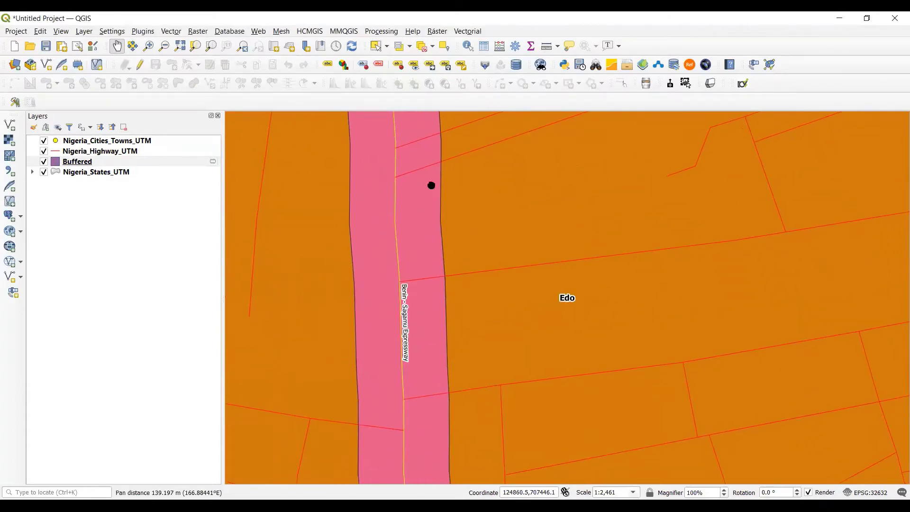
pyautogui.moveTo(418, 309); pyautogui.dragTo(414, 194)
pyautogui.moveTo(433, 351); pyautogui.dragTo(437, 235)
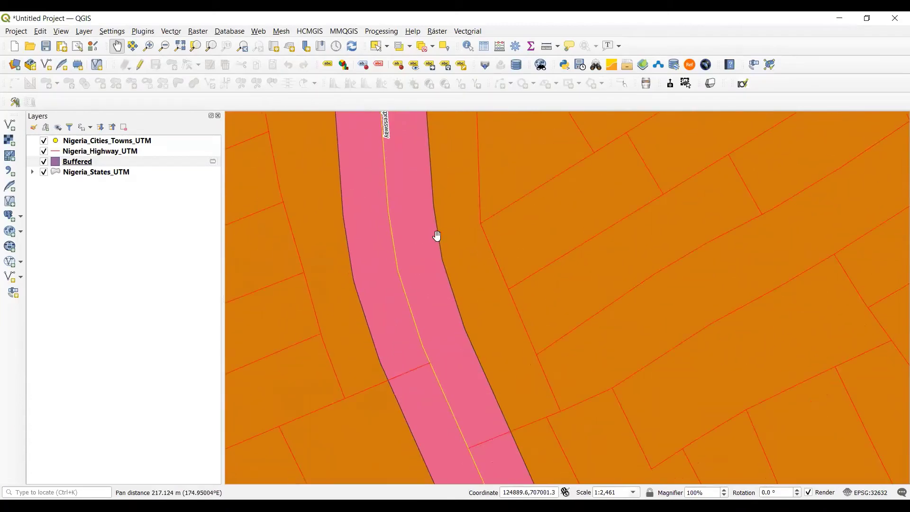
pyautogui.moveTo(433, 285); pyautogui.dragTo(386, 175)
pyautogui.moveTo(504, 422); pyautogui.dragTo(418, 249)
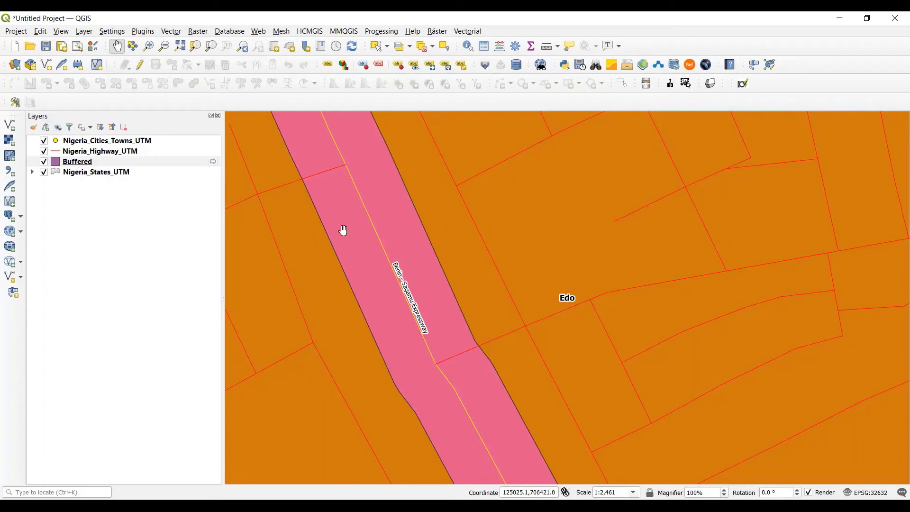
pyautogui.moveTo(401, 284); pyautogui.dragTo(424, 287)
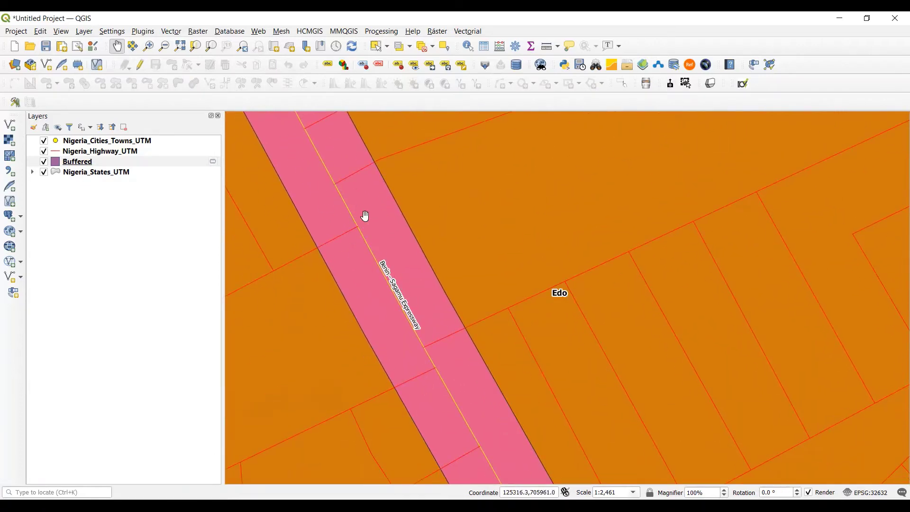
# Step: Trace the expressway buffer back northward and examine the street junctions it covers on both sides
pyautogui.moveTo(358, 243); pyautogui.dragTo(439, 427)
pyautogui.moveTo(387, 243); pyautogui.dragTo(379, 315)
pyautogui.scroll(-1, 381, 312)
pyautogui.moveTo(346, 243); pyautogui.dragTo(365, 401)
pyautogui.scroll(-1, 368, 241)
pyautogui.moveTo(348, 189); pyautogui.dragTo(355, 303)
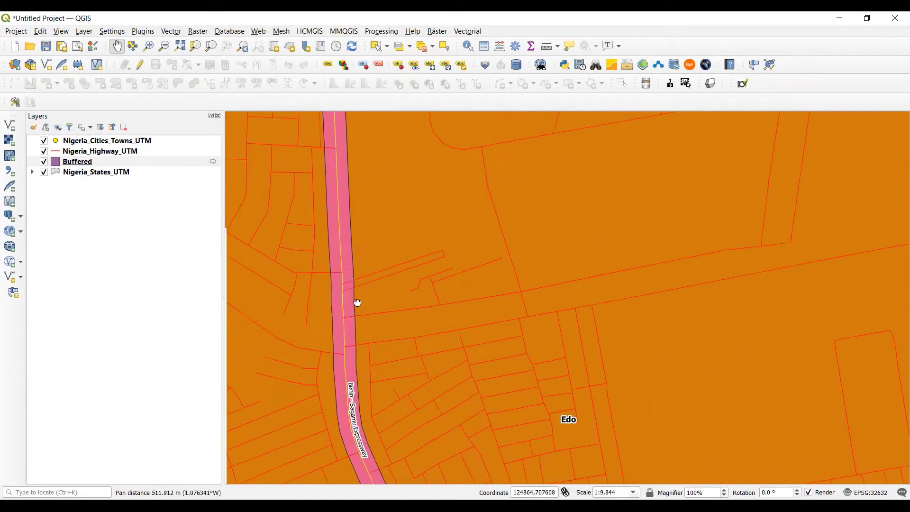
pyautogui.scroll(1, 343, 199)
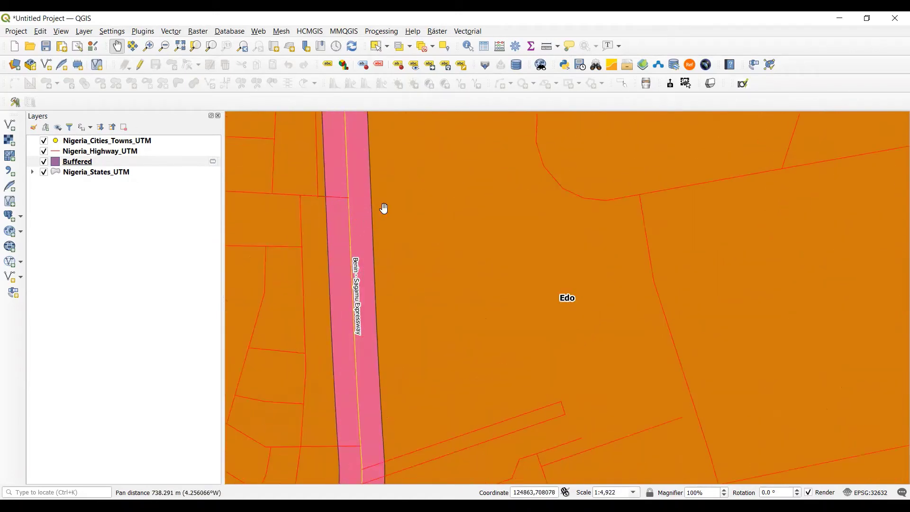
pyautogui.moveTo(322, 202); pyautogui.dragTo(322, 341)
pyautogui.moveTo(324, 170); pyautogui.dragTo(352, 358)
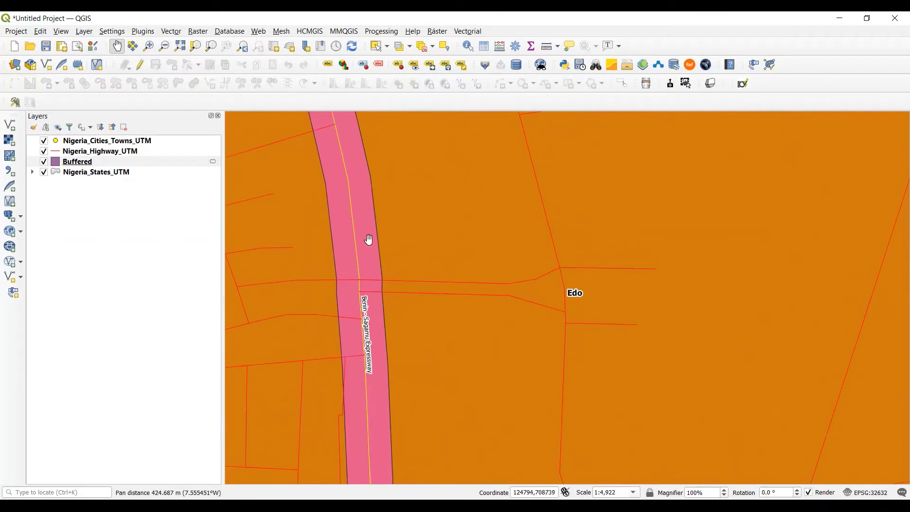
pyautogui.moveTo(368, 240); pyautogui.dragTo(375, 393)
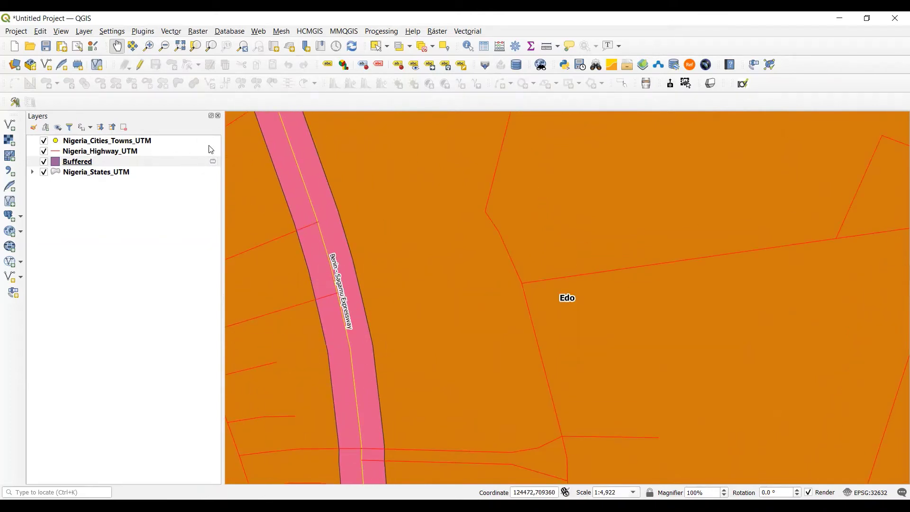
# Step: Buffer only the selected feature of Nigeria_Highway_UTM by 100 meters with 1 segment, as a temporary layer
pyautogui.click(465, 33)
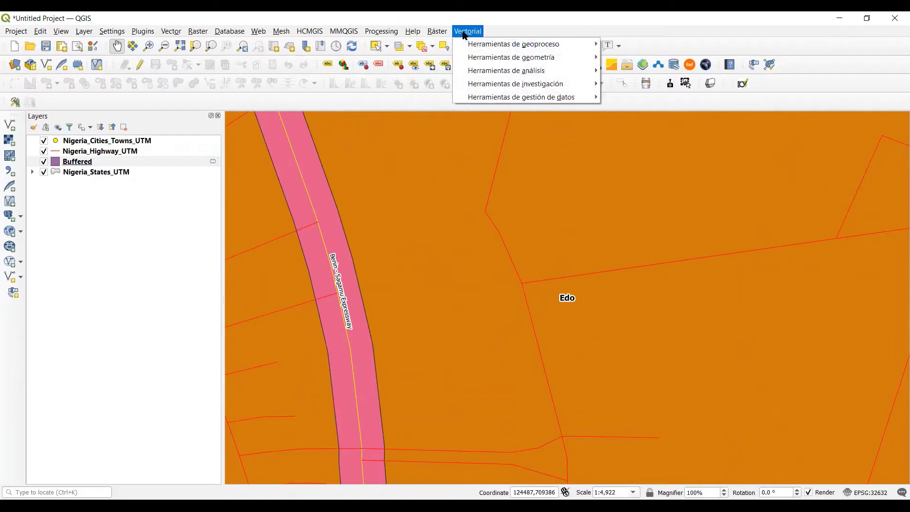
pyautogui.moveTo(476, 49)
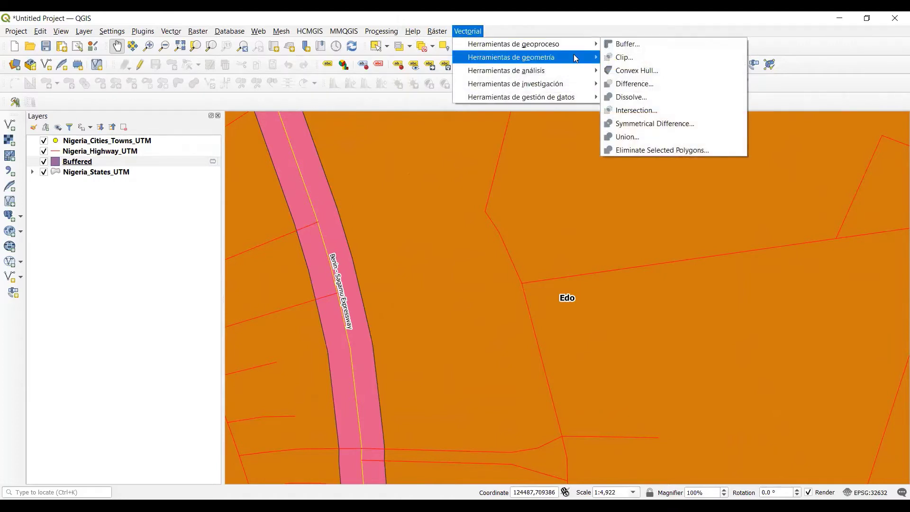
pyautogui.click(629, 45)
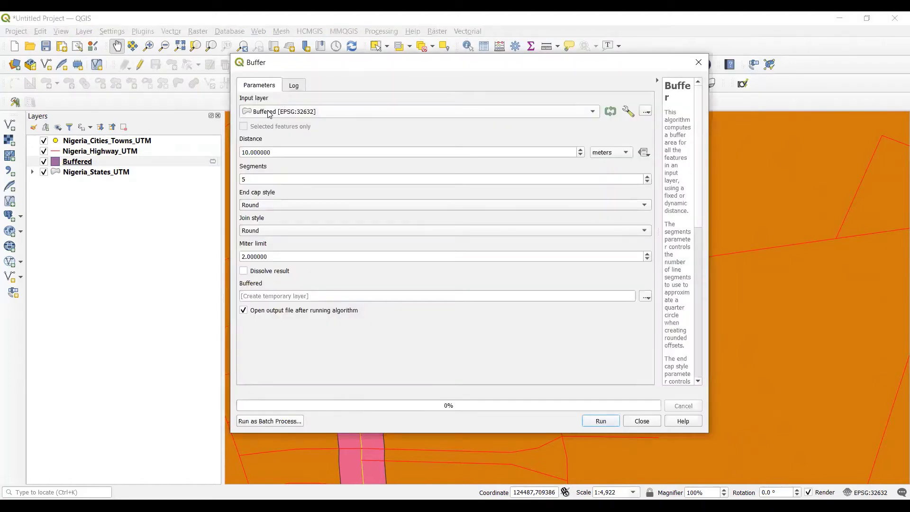
pyautogui.click(277, 111)
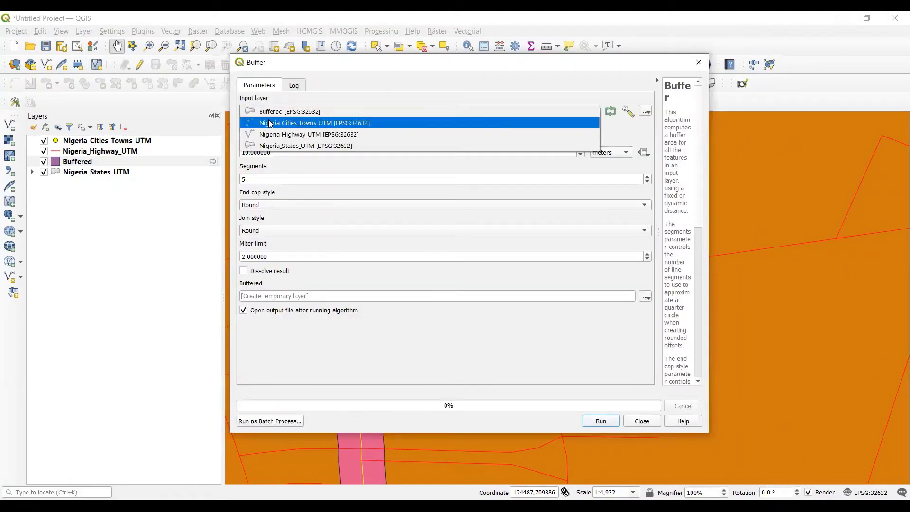
pyautogui.click(276, 135)
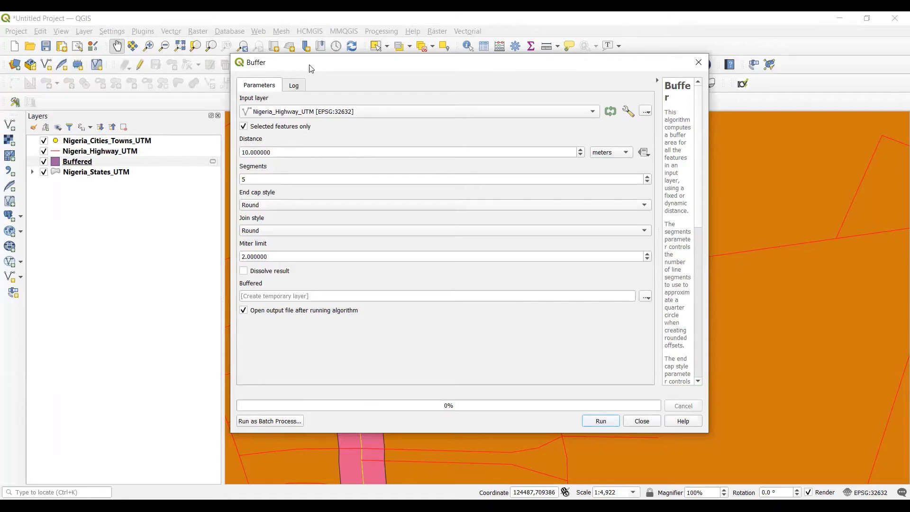
pyautogui.moveTo(310, 68); pyautogui.dragTo(347, 65)
pyautogui.doubleClick(318, 150)
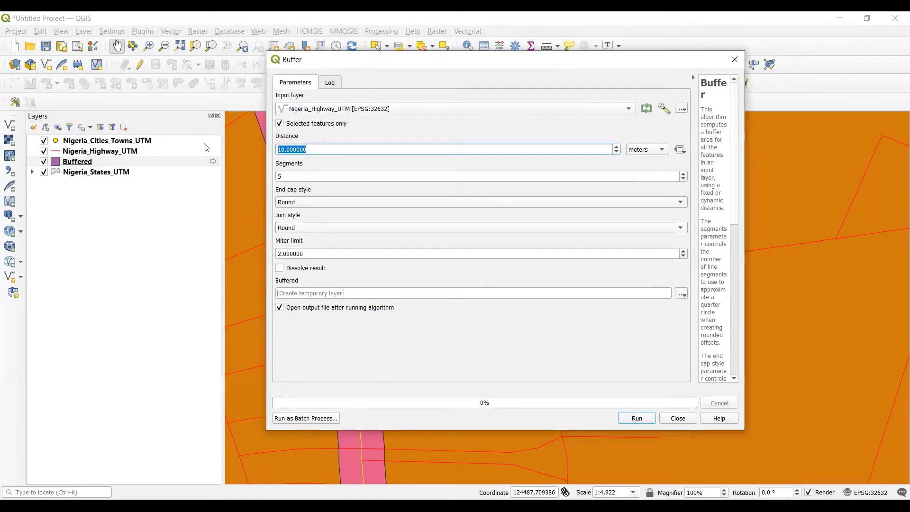
pyautogui.write('1')
pyautogui.doubleClick(303, 177)
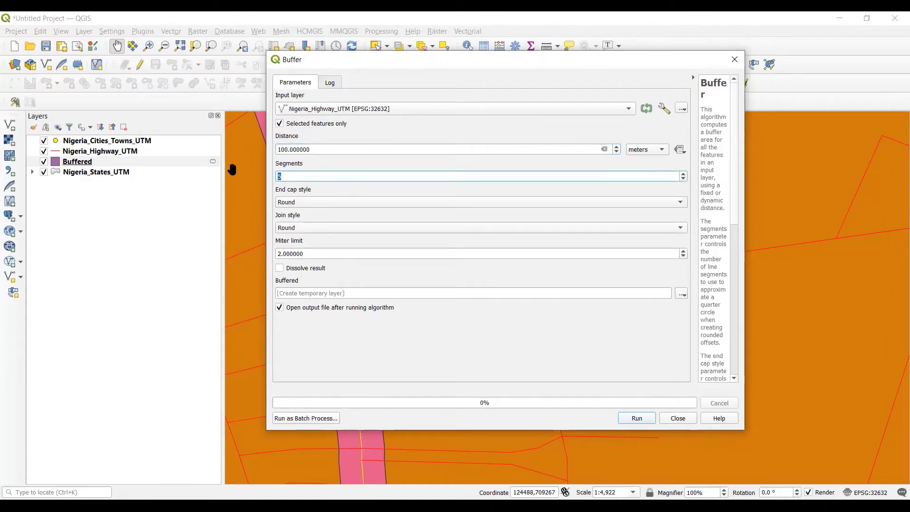
pyautogui.click(643, 419)
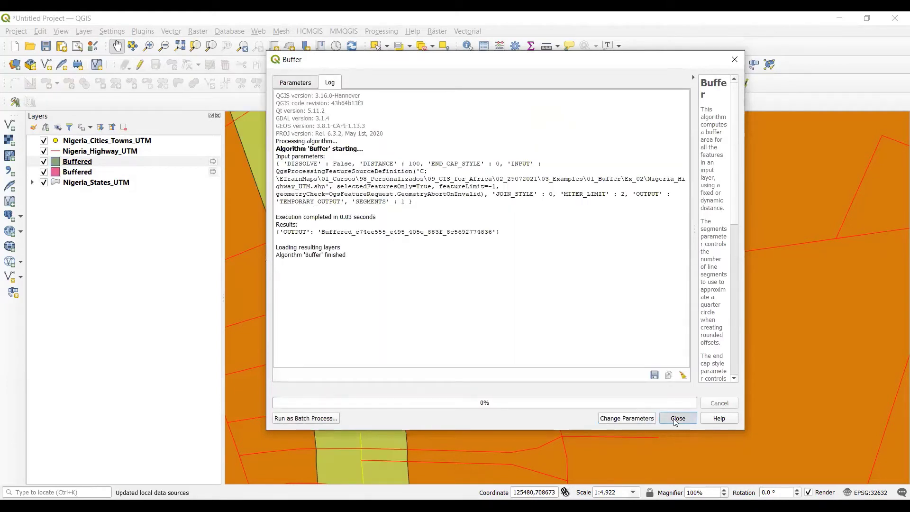
pyautogui.click(677, 418)
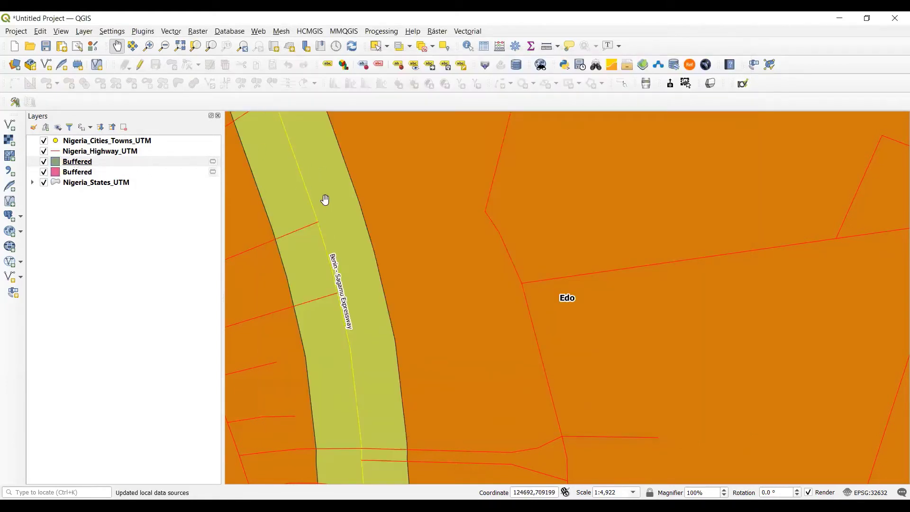
# Step: Move the 100-meter Buffered layer below the 50-meter one so both widths show, and compare the two bands up close
pyautogui.click(81, 163)
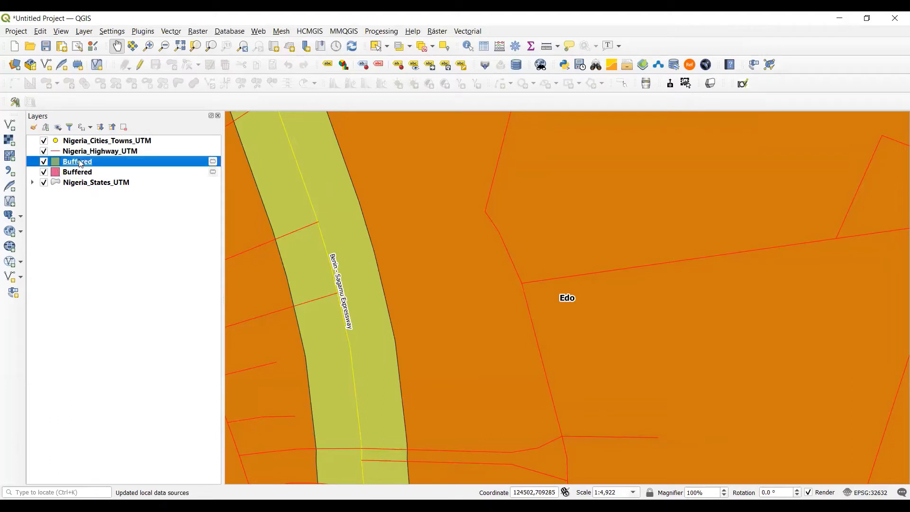
pyautogui.moveTo(75, 164); pyautogui.dragTo(76, 183)
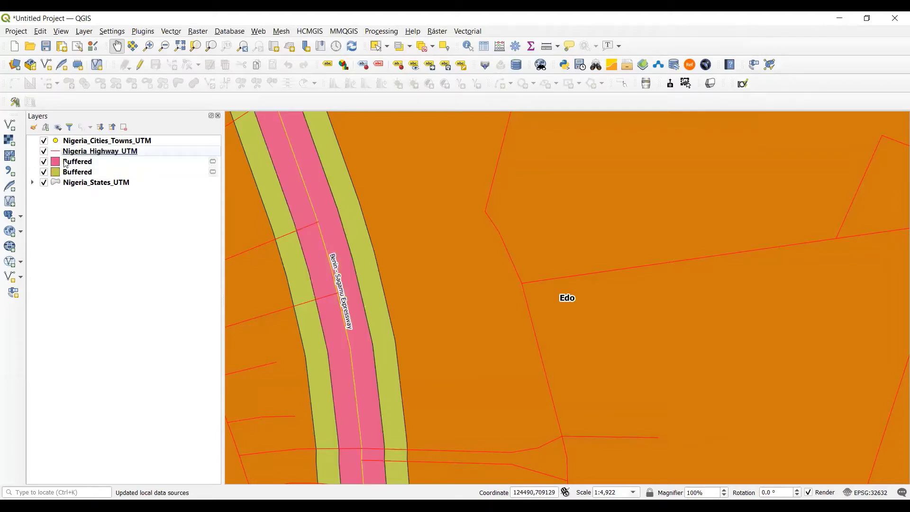
pyautogui.scroll(-2, 330, 282)
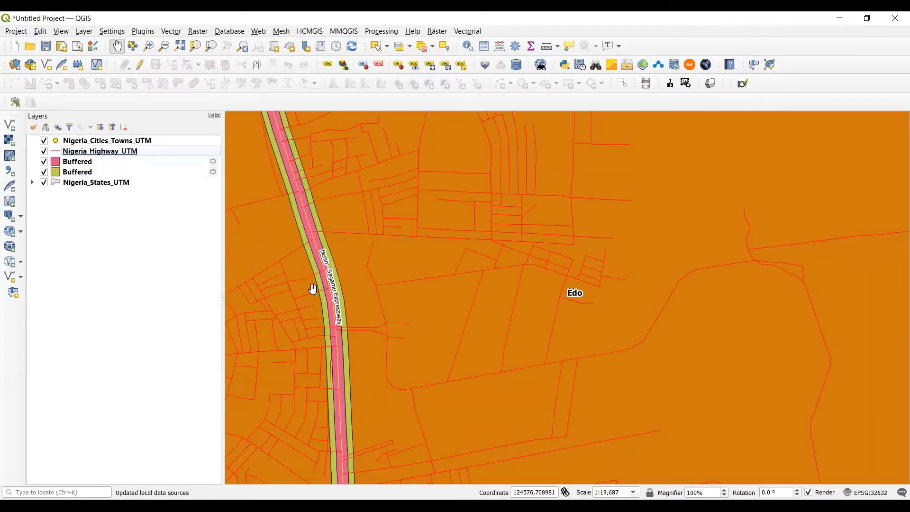
pyautogui.moveTo(306, 221); pyautogui.dragTo(322, 286)
pyautogui.scroll(1, 335, 218)
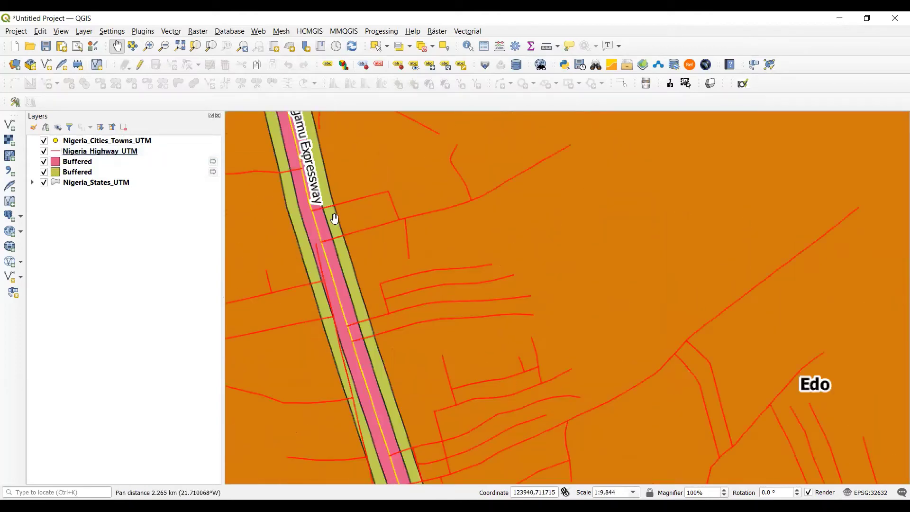
pyautogui.scroll(1, 322, 258)
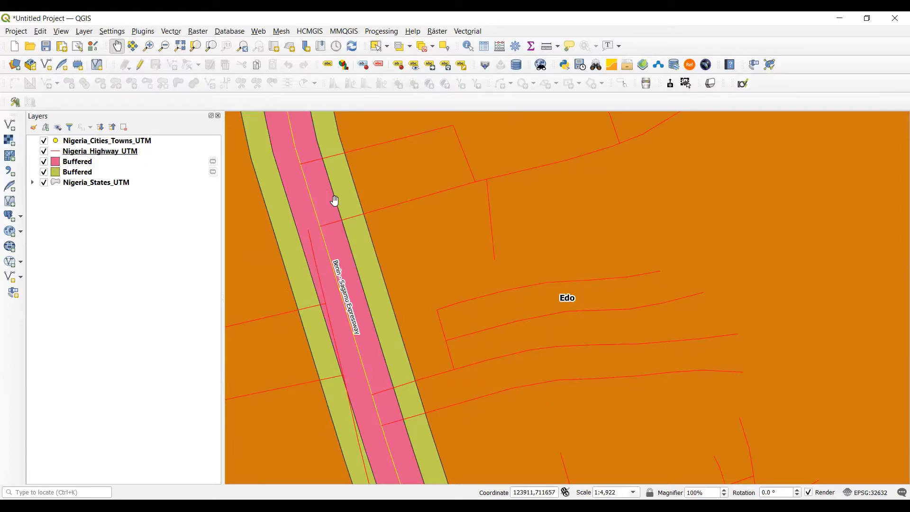
pyautogui.scroll(1, 327, 279)
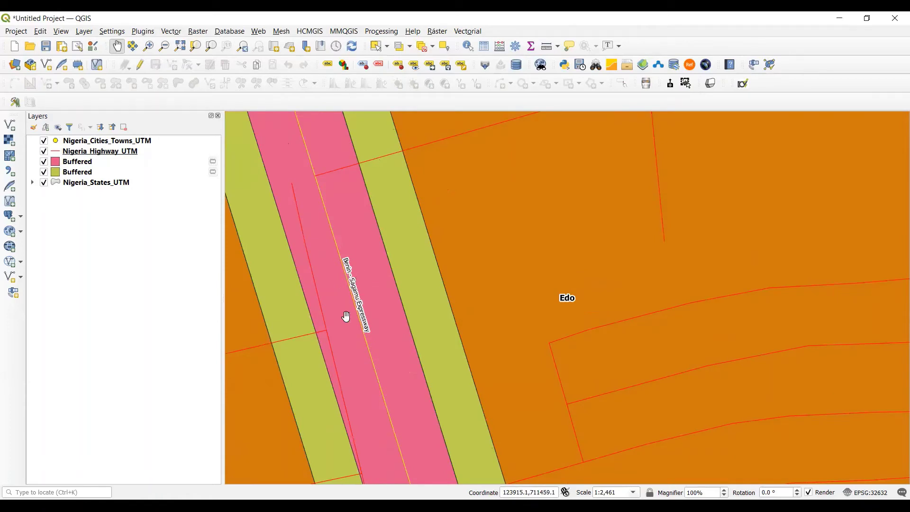
# Step: Examine both expressway buffers at their northern end and follow them southward, checking which side streets each distance reaches
pyautogui.scroll(-2, 345, 316)
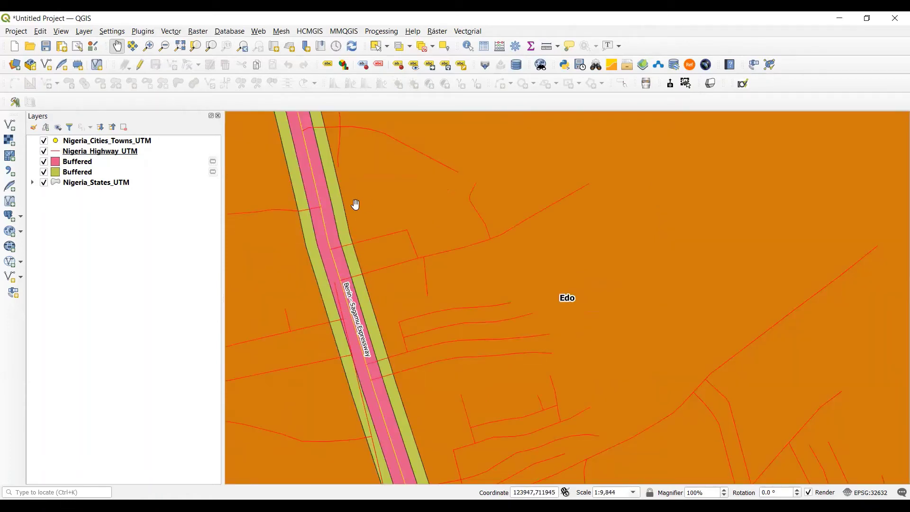
pyautogui.scroll(-1, 356, 253)
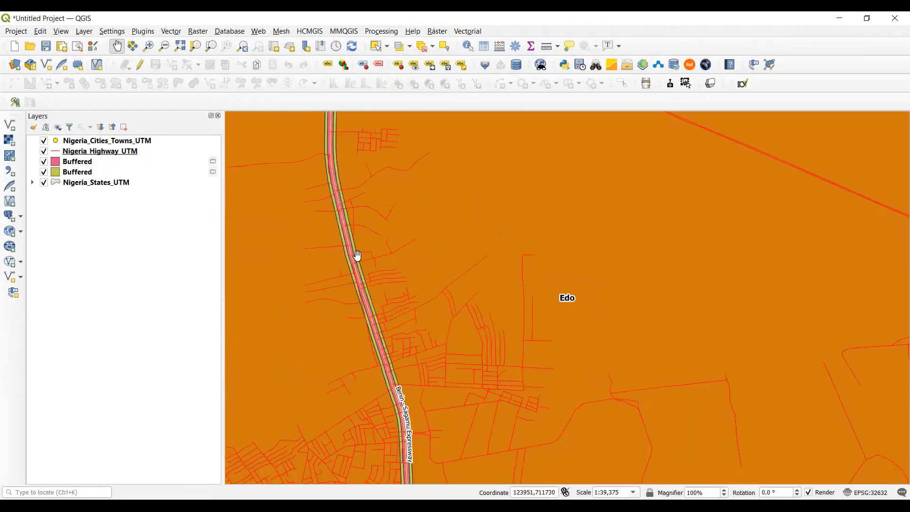
pyautogui.moveTo(355, 256); pyautogui.dragTo(320, 290)
pyautogui.scroll(2, 320, 290)
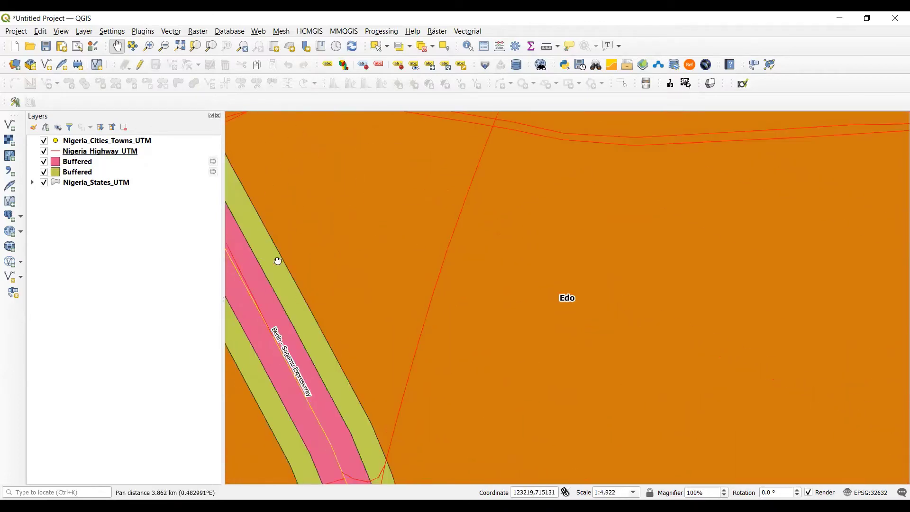
pyautogui.moveTo(276, 261)
pyautogui.mouseDown()
pyautogui.moveTo(493, 325)
pyautogui.moveTo(406, 258)
pyautogui.moveTo(328, 152)
pyautogui.mouseUp()
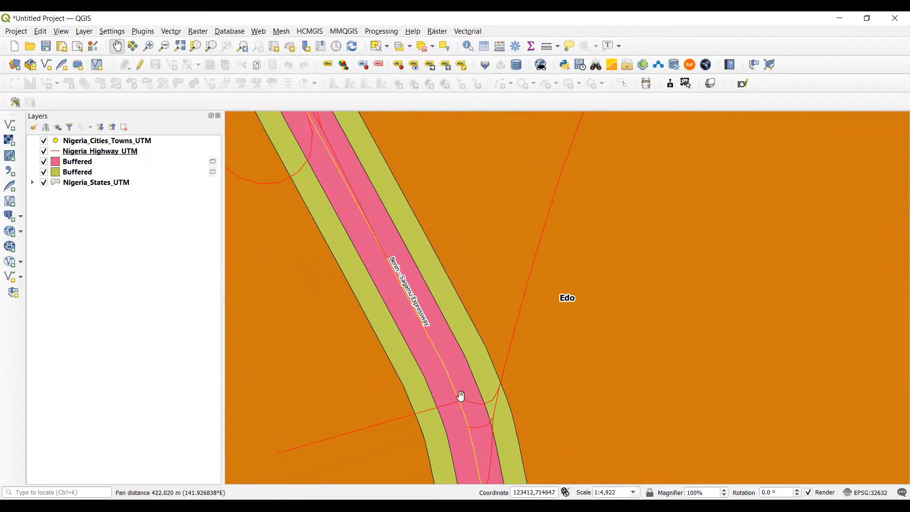
pyautogui.moveTo(381, 285); pyautogui.dragTo(458, 462)
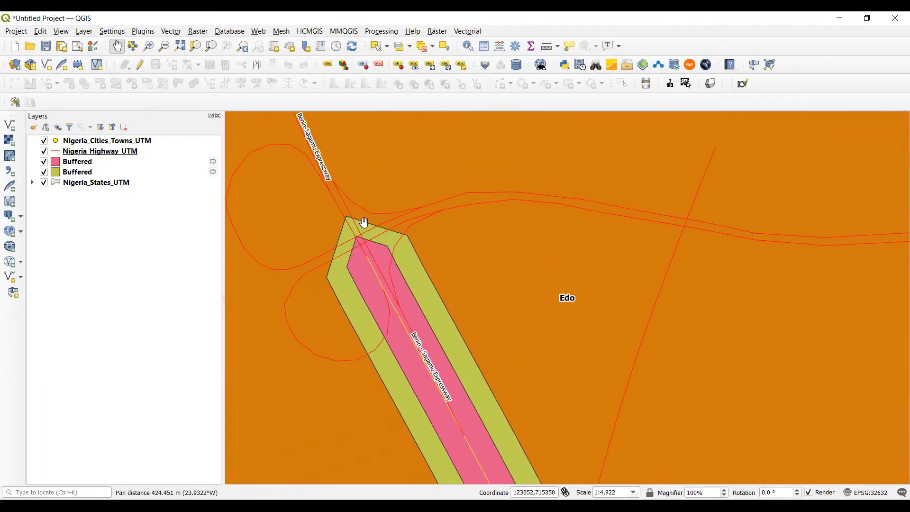
pyautogui.moveTo(439, 338); pyautogui.dragTo(398, 268)
pyautogui.moveTo(448, 368); pyautogui.dragTo(345, 142)
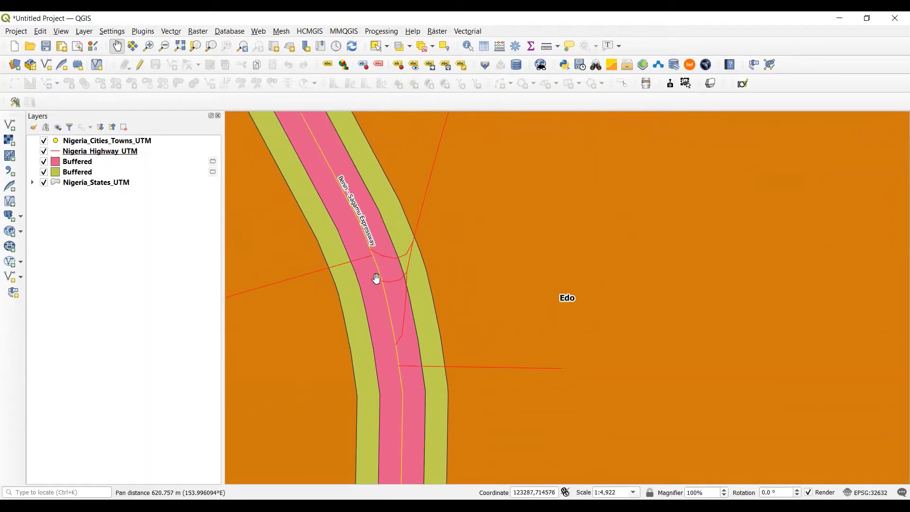
pyautogui.moveTo(402, 345); pyautogui.dragTo(379, 177)
pyautogui.moveTo(404, 384); pyautogui.dragTo(465, 172)
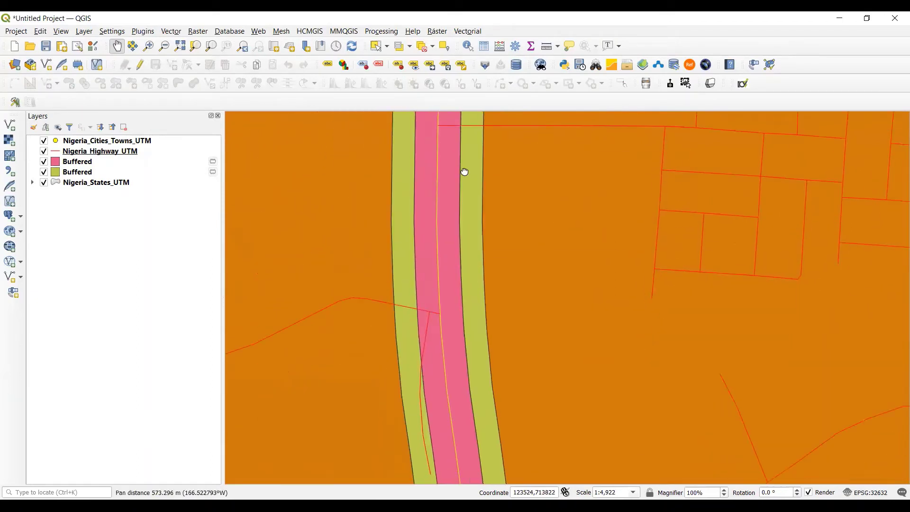
pyautogui.moveTo(467, 390); pyautogui.dragTo(416, 152)
pyautogui.moveTo(463, 376)
pyautogui.mouseDown()
pyautogui.moveTo(399, 190)
pyautogui.moveTo(451, 371)
pyautogui.moveTo(412, 192)
pyautogui.moveTo(451, 373)
pyautogui.mouseUp()
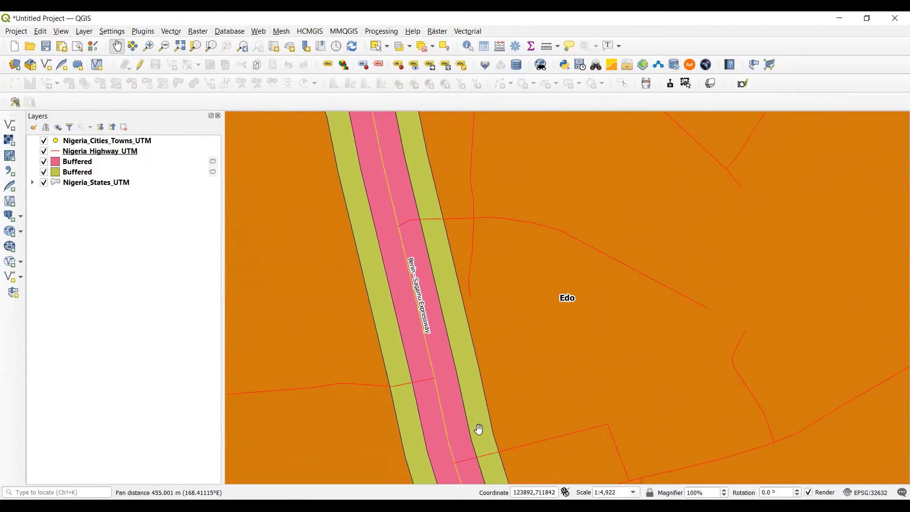
pyautogui.moveTo(473, 443); pyautogui.dragTo(432, 331)
pyautogui.moveTo(384, 212); pyautogui.dragTo(429, 370)
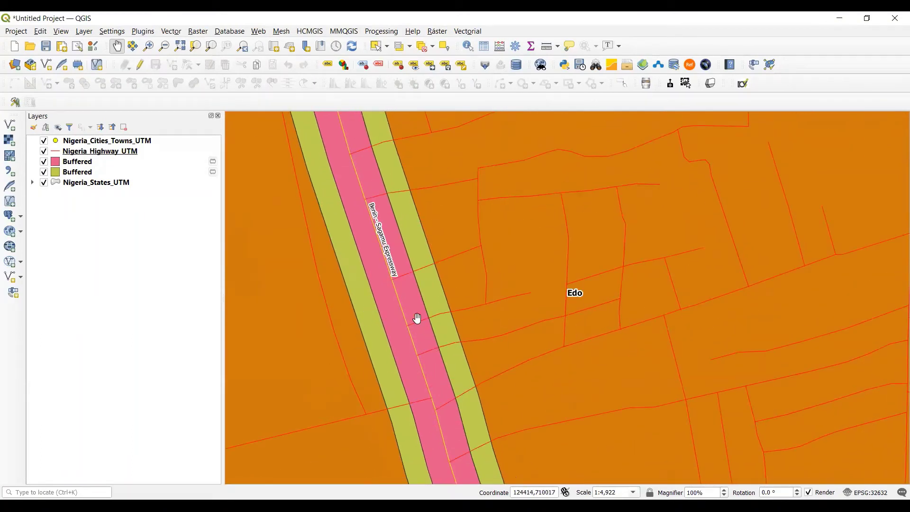
# Step: View the double buffer across the dense street network and inspect its southern end near Benin City
pyautogui.scroll(-2, 416, 319)
pyautogui.moveTo(373, 237); pyautogui.dragTo(346, 184)
pyautogui.scroll(-1, 347, 184)
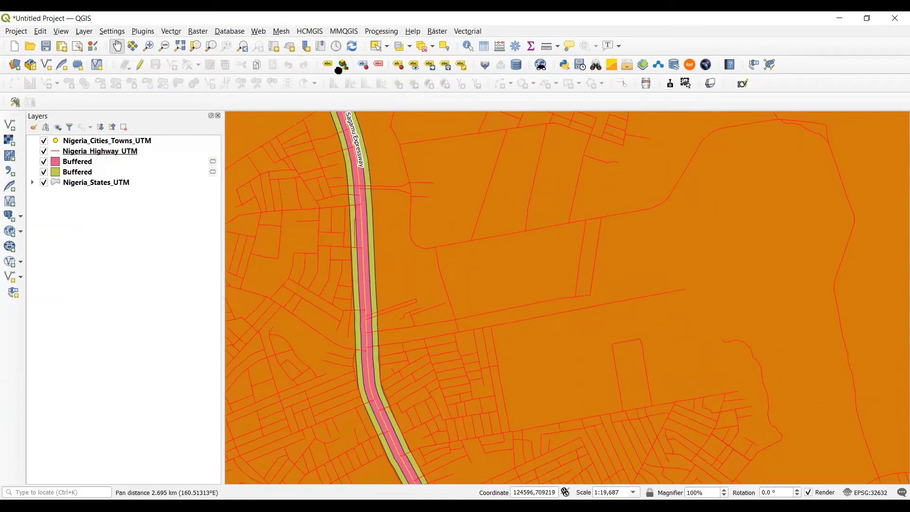
pyautogui.scroll(-1, 431, 386)
pyautogui.moveTo(375, 289); pyautogui.dragTo(366, 274)
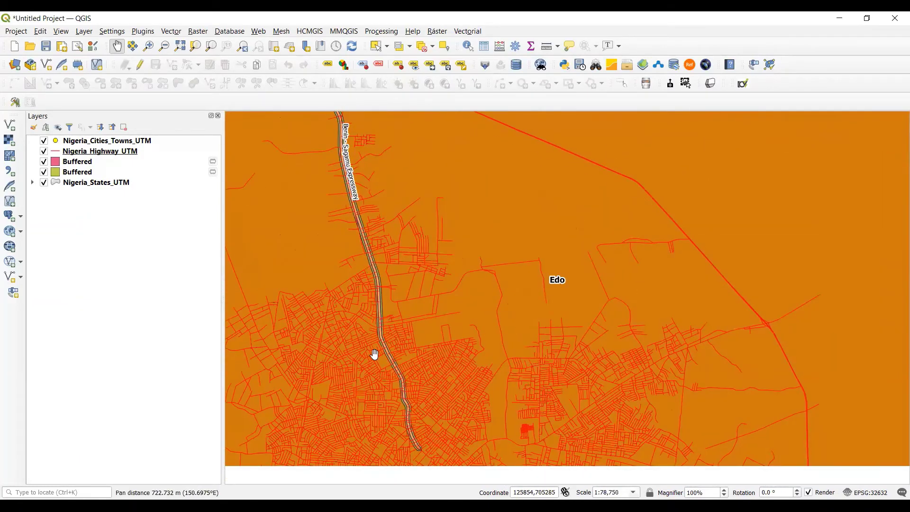
pyautogui.scroll(3, 426, 332)
pyautogui.moveTo(436, 360); pyautogui.dragTo(440, 369)
pyautogui.moveTo(399, 321); pyautogui.dragTo(434, 466)
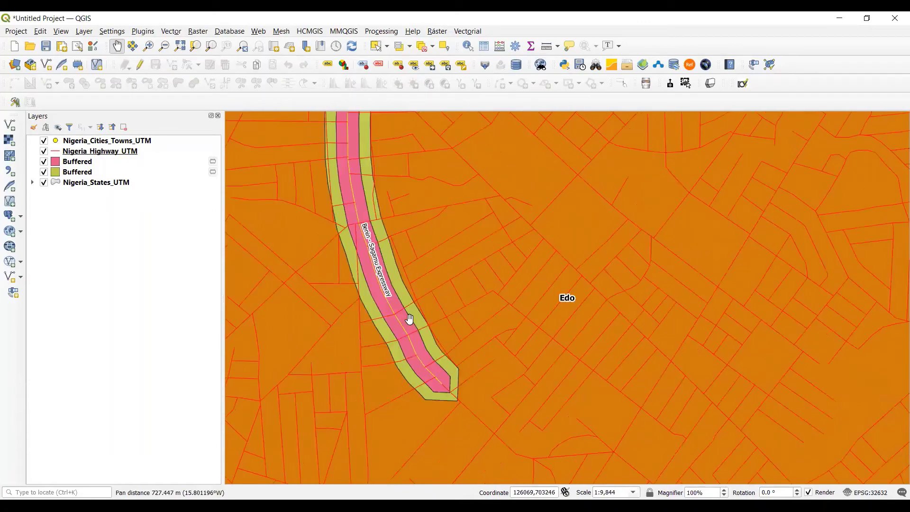
# Step: Trace both buffers northward from the southern end to examine the streets they cross, and review the whole expressway within Edo
pyautogui.moveTo(368, 240); pyautogui.dragTo(404, 394)
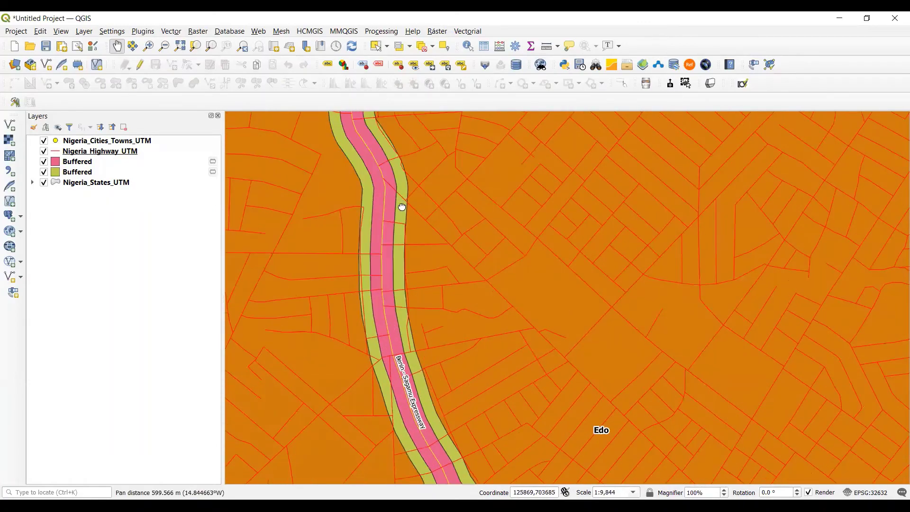
pyautogui.moveTo(402, 207); pyautogui.dragTo(441, 430)
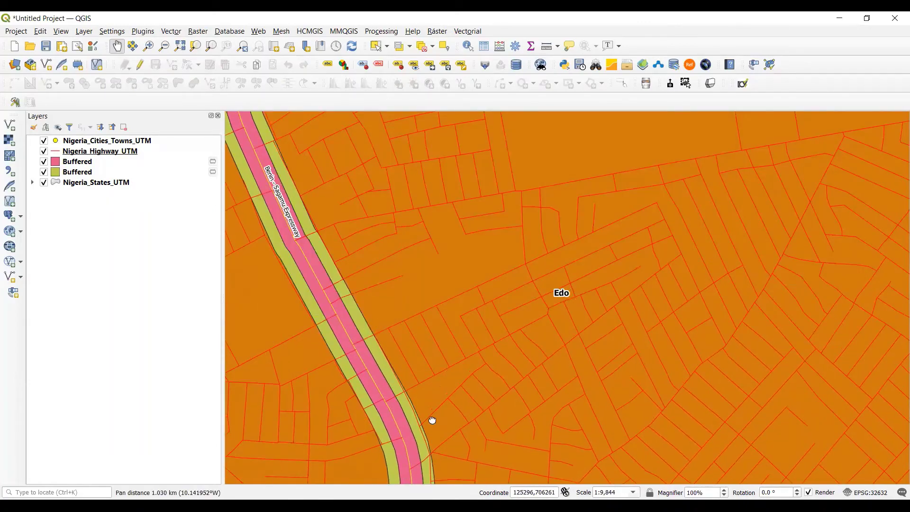
pyautogui.moveTo(334, 245); pyautogui.dragTo(432, 420)
pyautogui.moveTo(375, 191); pyautogui.dragTo(413, 411)
pyautogui.moveTo(382, 212); pyautogui.dragTo(396, 308)
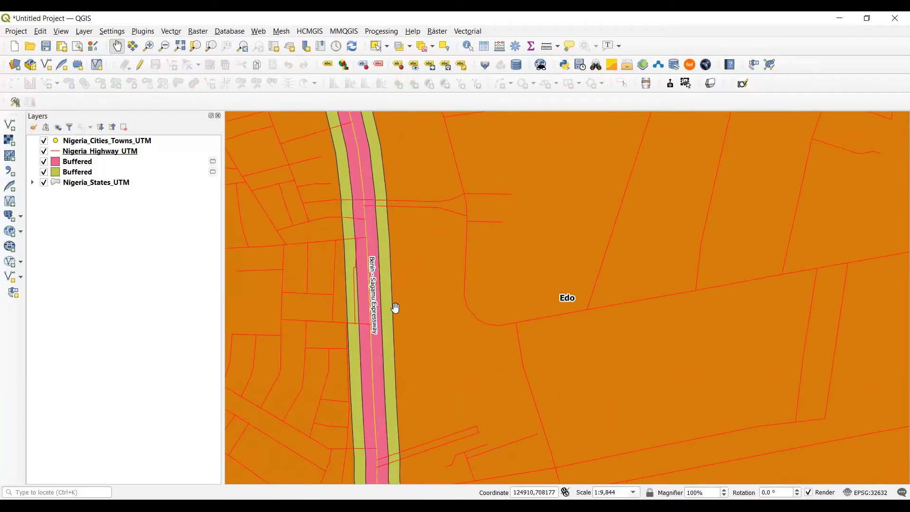
pyautogui.moveTo(362, 233)
pyautogui.mouseDown()
pyautogui.moveTo(385, 396)
pyautogui.moveTo(370, 225)
pyautogui.mouseUp()
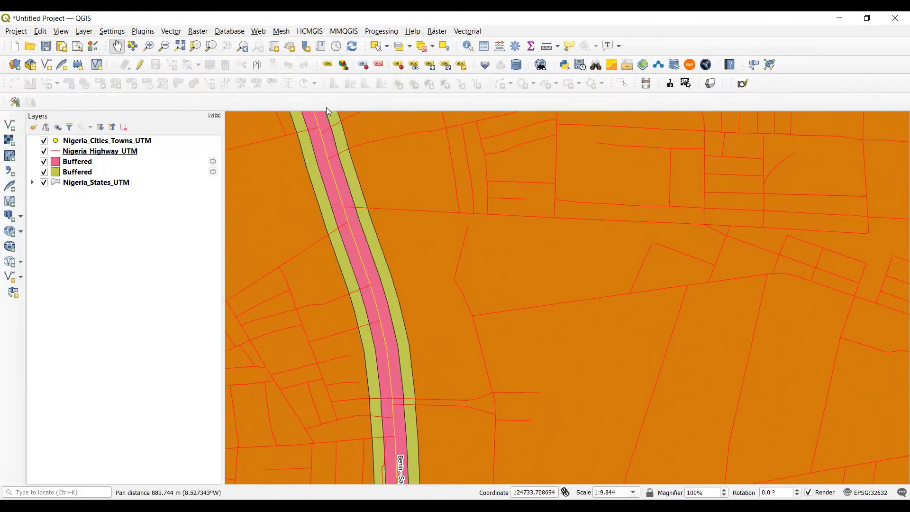
pyautogui.moveTo(329, 204); pyautogui.dragTo(348, 290)
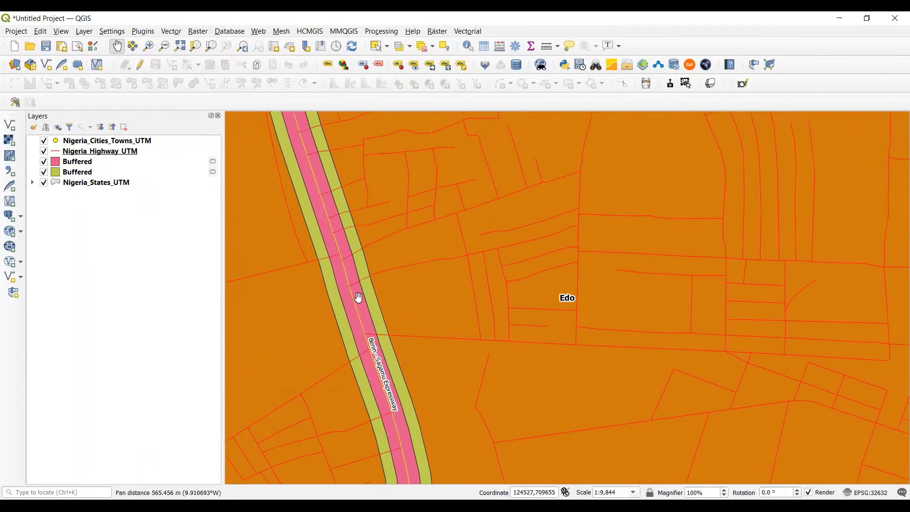
pyautogui.scroll(-3, 357, 296)
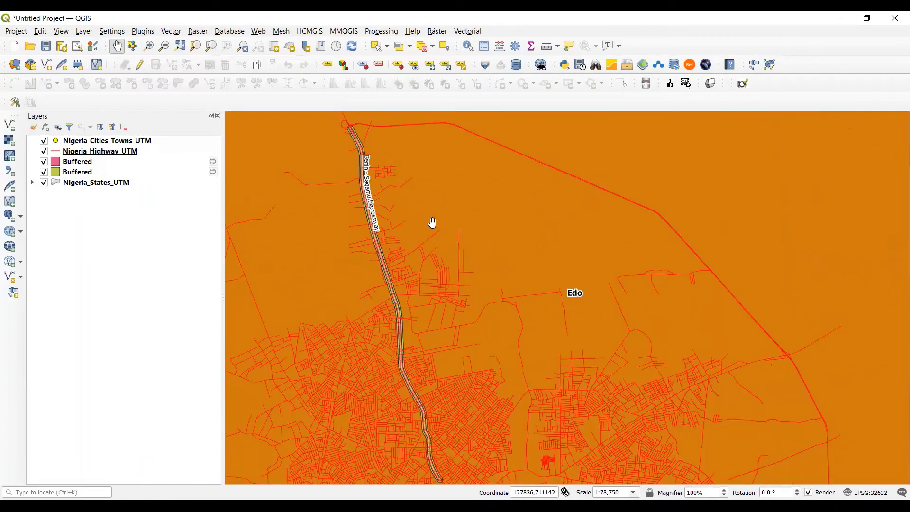
pyautogui.moveTo(431, 223); pyautogui.dragTo(357, 93)
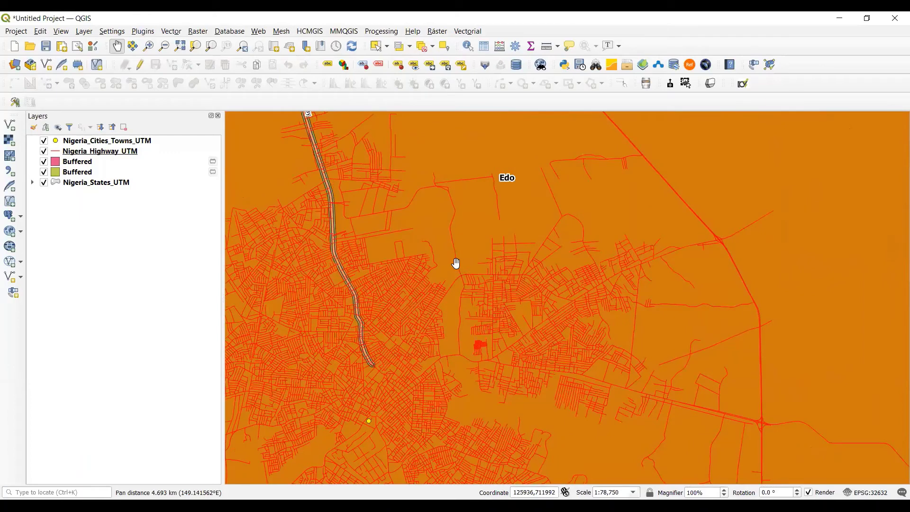
pyautogui.moveTo(445, 247); pyautogui.dragTo(455, 264)
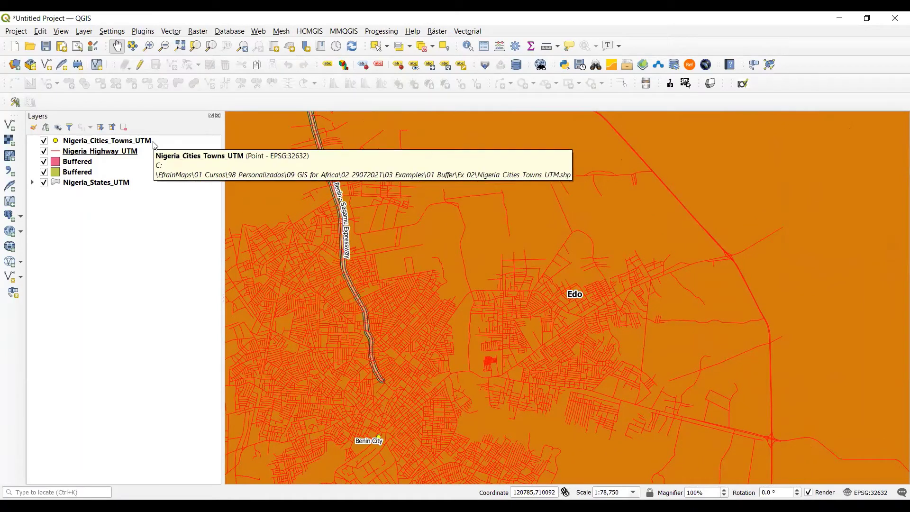
# Step: Start a new empty project and discard the current one without saving
pyautogui.click(14, 46)
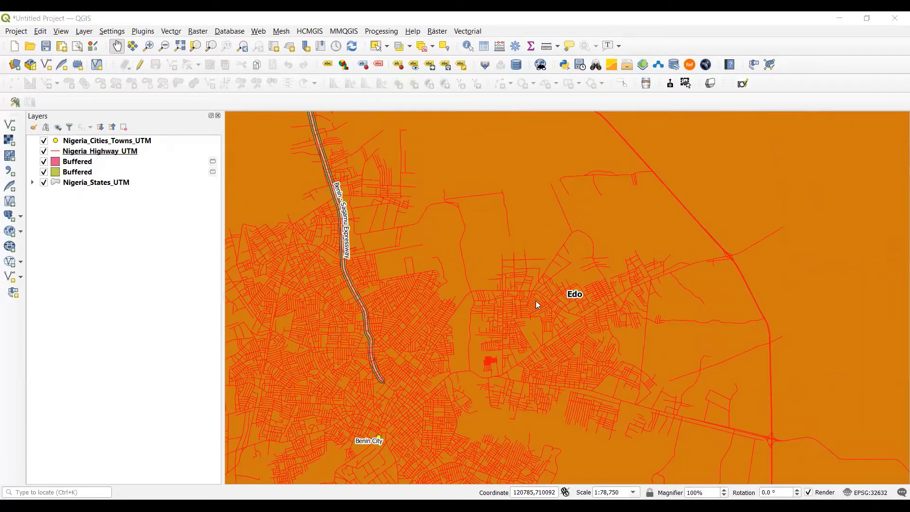
pyautogui.click(505, 280)
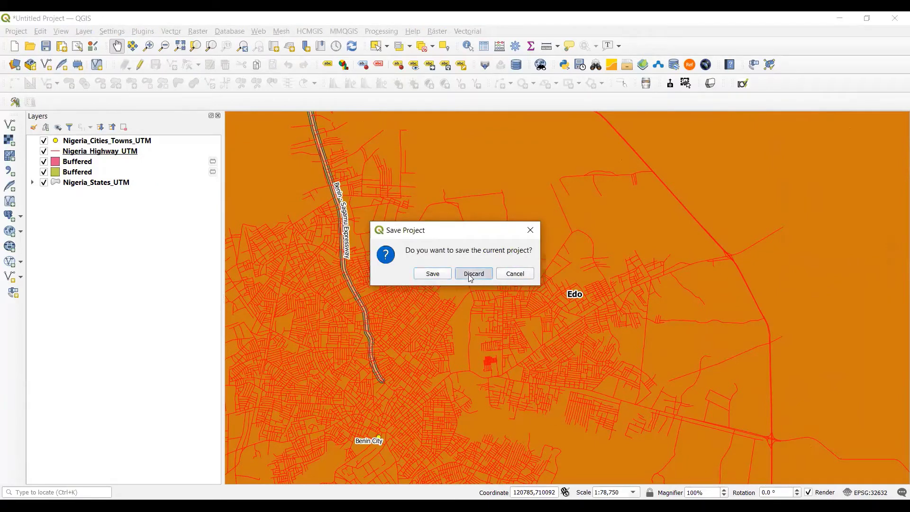
pyautogui.click(471, 275)
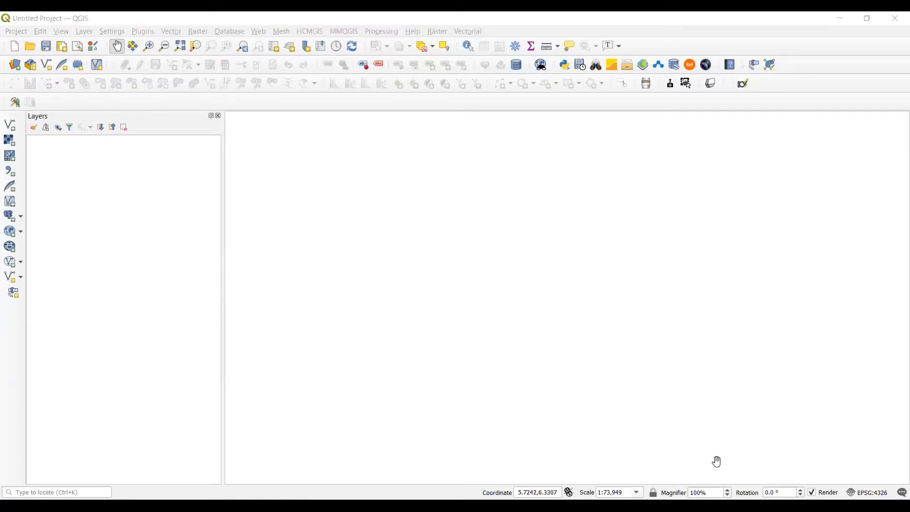
# Step: Switch to the GeoprocessingTools PDF in Acrobat Reader, maximize it, and advance to the Example 3 slide about the Benue River flooding area
pyautogui.hotkey('alt', 'Tab')
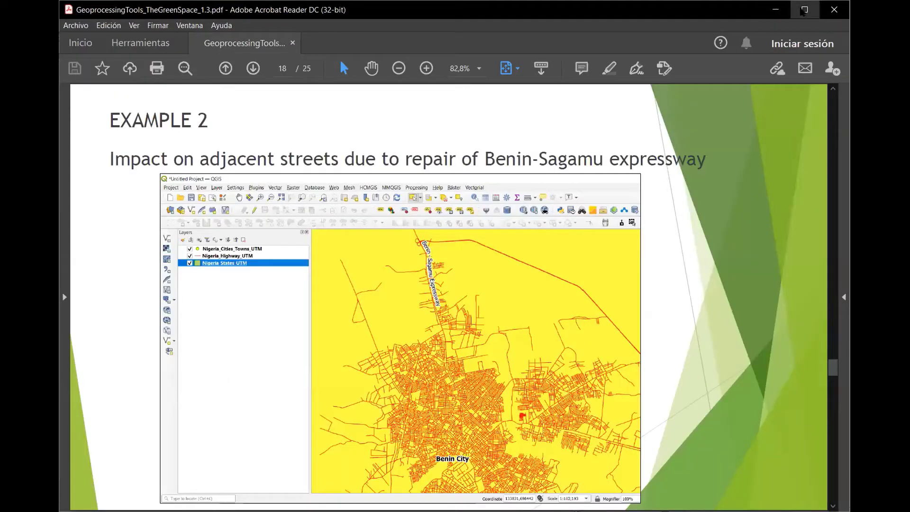
pyautogui.click(804, 10)
pyautogui.click(894, 493)
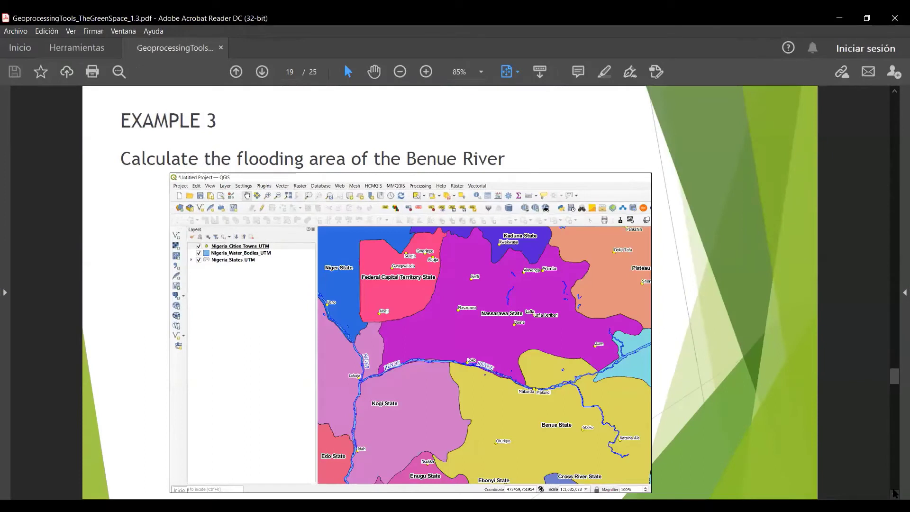
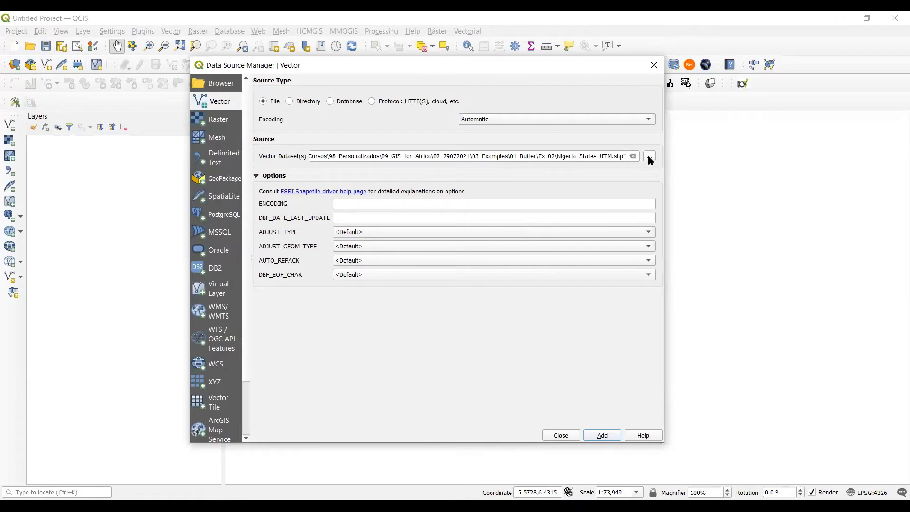
# Step: Load the cities, states and water bodies shapefiles from the Ex_03 folder, and place Nigeria_States_UTM below Nigeria_Water_Bodies_UTM
pyautogui.click(347, 103)
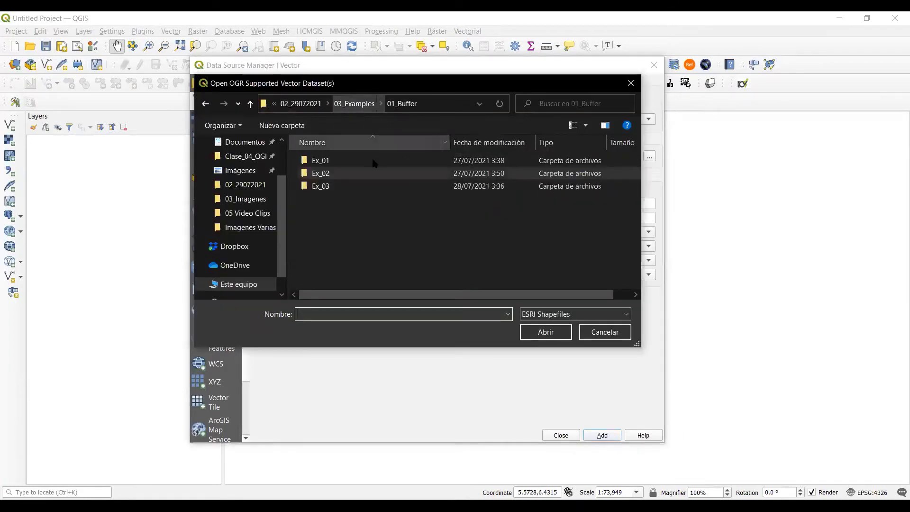
pyautogui.doubleClick(322, 186)
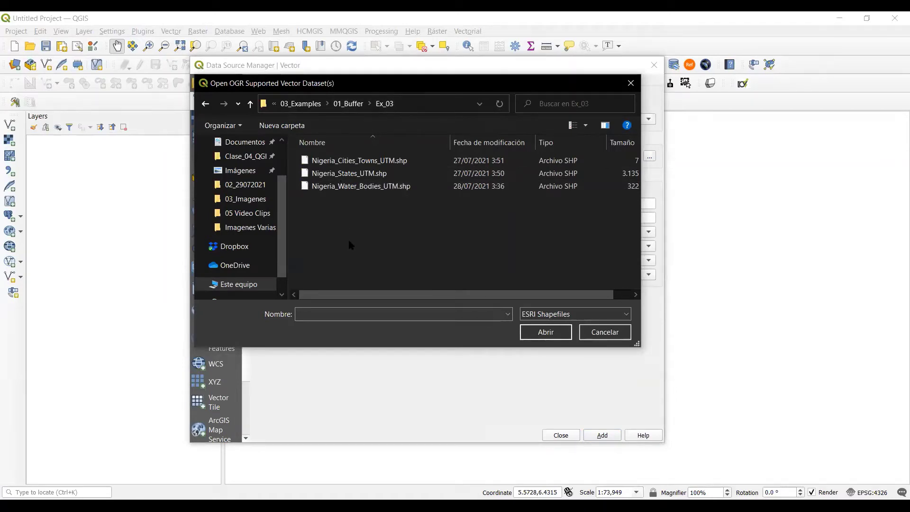
pyautogui.moveTo(388, 225); pyautogui.dragTo(304, 154)
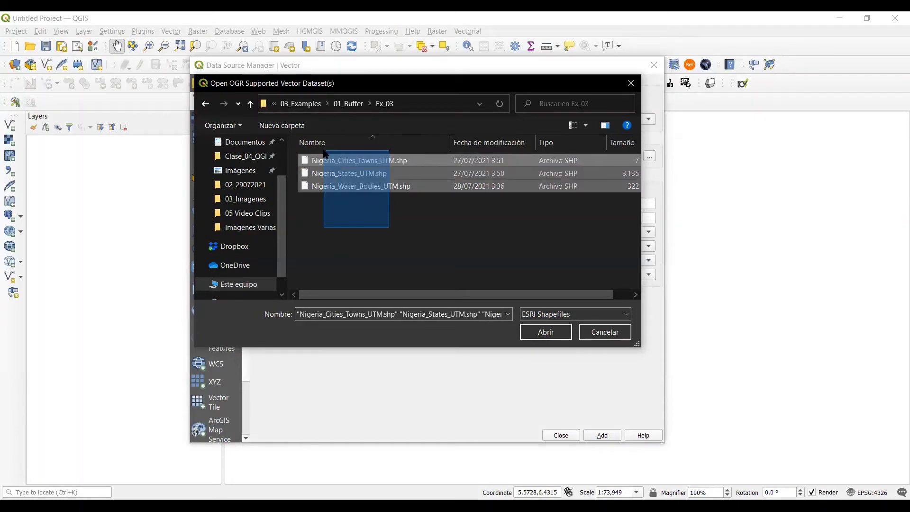
pyautogui.click(545, 331)
pyautogui.click(601, 434)
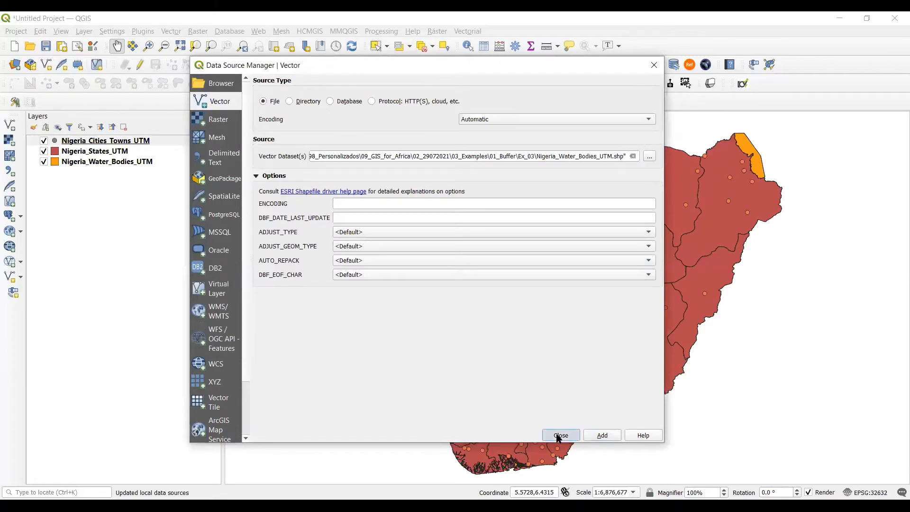
pyautogui.click(559, 435)
pyautogui.click(78, 151)
pyautogui.moveTo(88, 207); pyautogui.dragTo(104, 193)
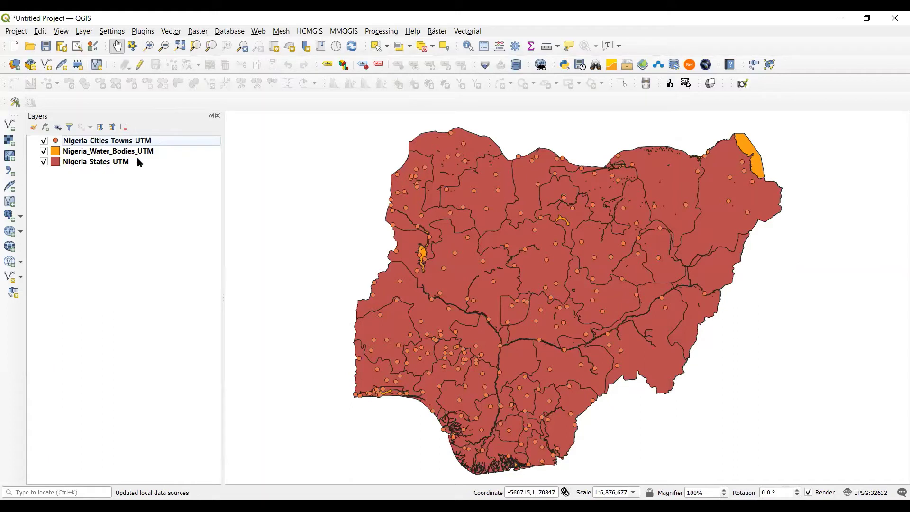
# Step: Style Nigeria_States_UTM with categorized symbology on the NAME_1 field, classified with random colors
pyautogui.rightClick(86, 161)
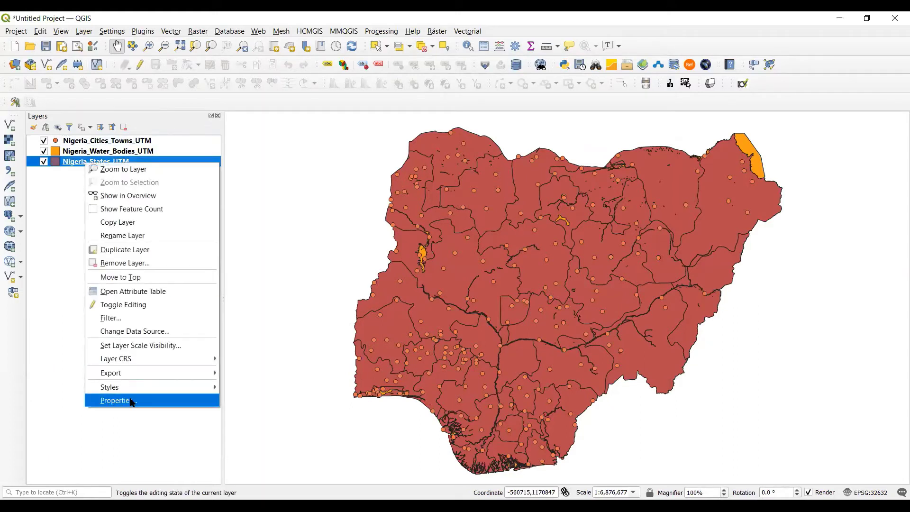
pyautogui.click(124, 400)
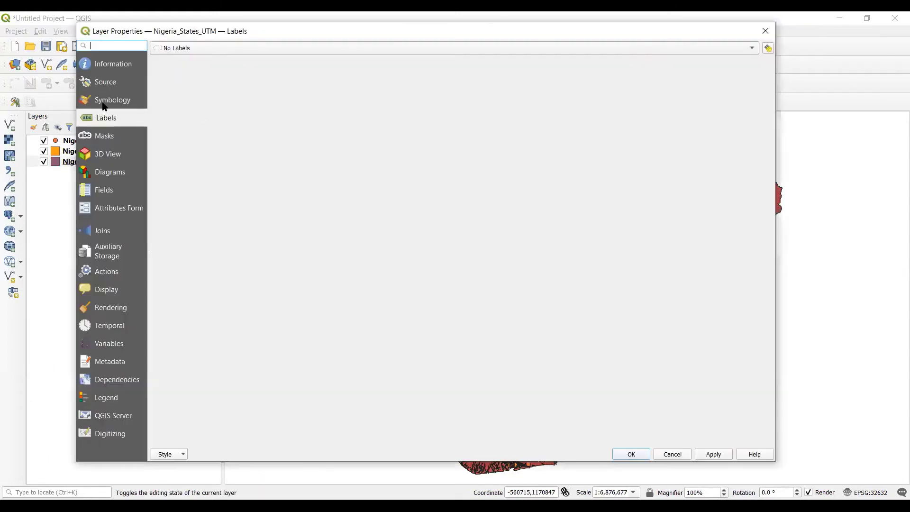
pyautogui.click(110, 100)
pyautogui.click(199, 47)
pyautogui.click(187, 59)
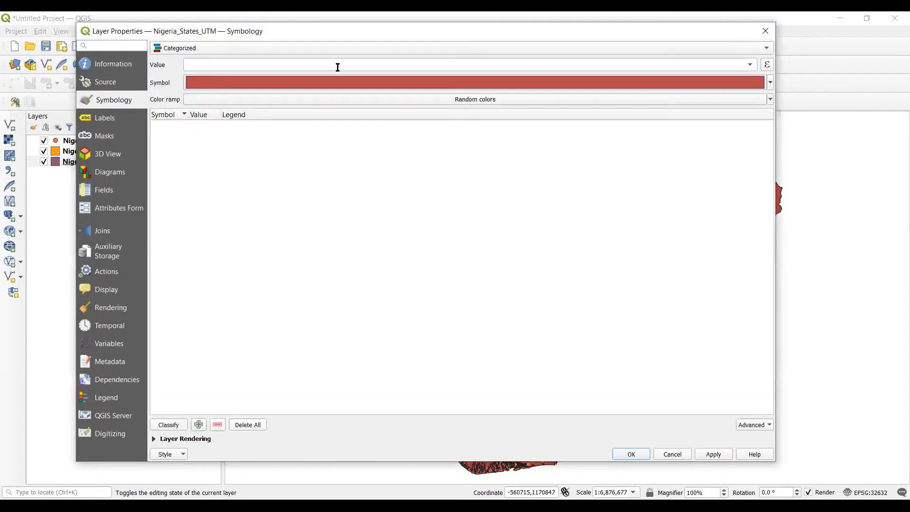
pyautogui.click(718, 64)
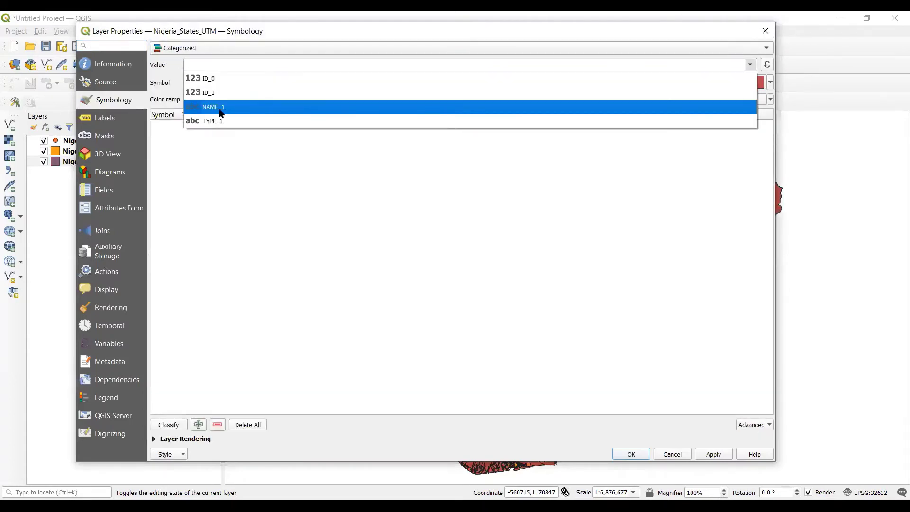
pyautogui.click(207, 111)
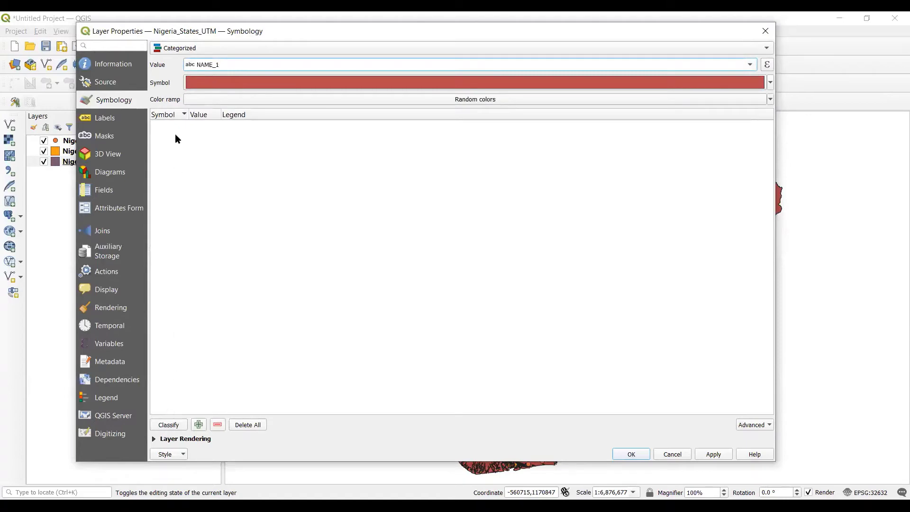
pyautogui.click(168, 425)
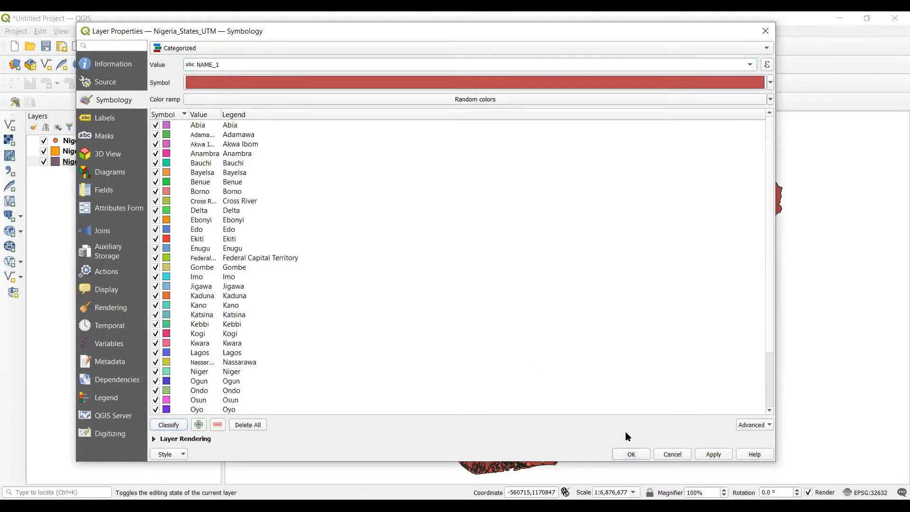
pyautogui.click(632, 455)
pyautogui.moveTo(481, 269)
pyautogui.mouseDown()
pyautogui.moveTo(386, 260)
pyautogui.moveTo(381, 273)
pyautogui.mouseUp()
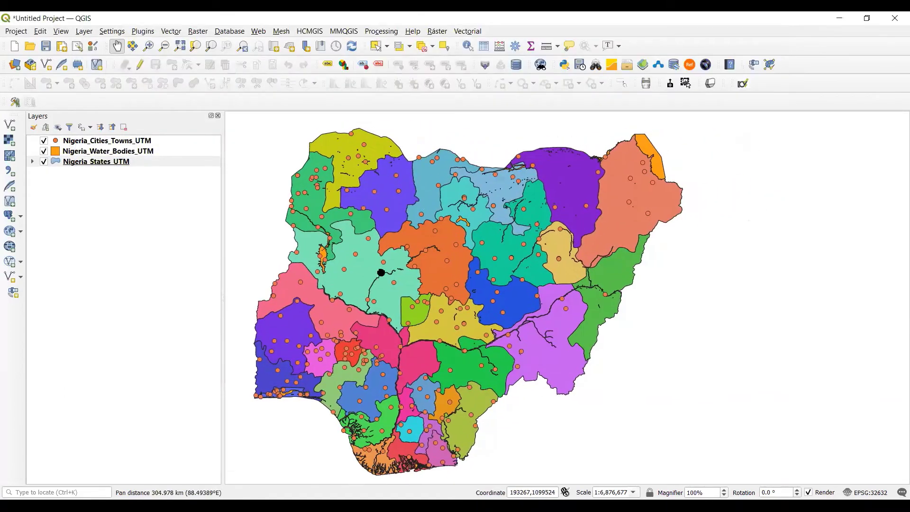
# Step: Turn on single labels for Nigeria_States_UTM, using the NAME_1 field
pyautogui.rightClick(97, 165)
pyautogui.click(134, 402)
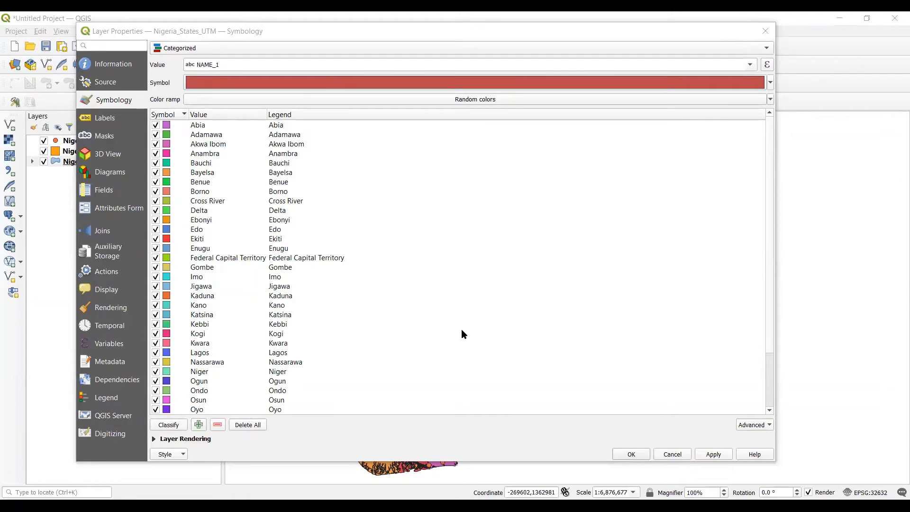
pyautogui.click(195, 107)
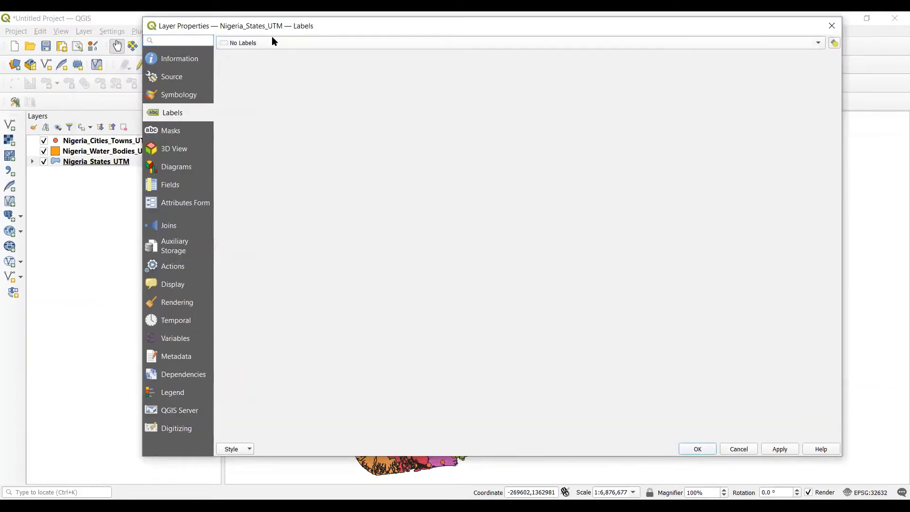
pyautogui.click(271, 42)
pyautogui.click(270, 53)
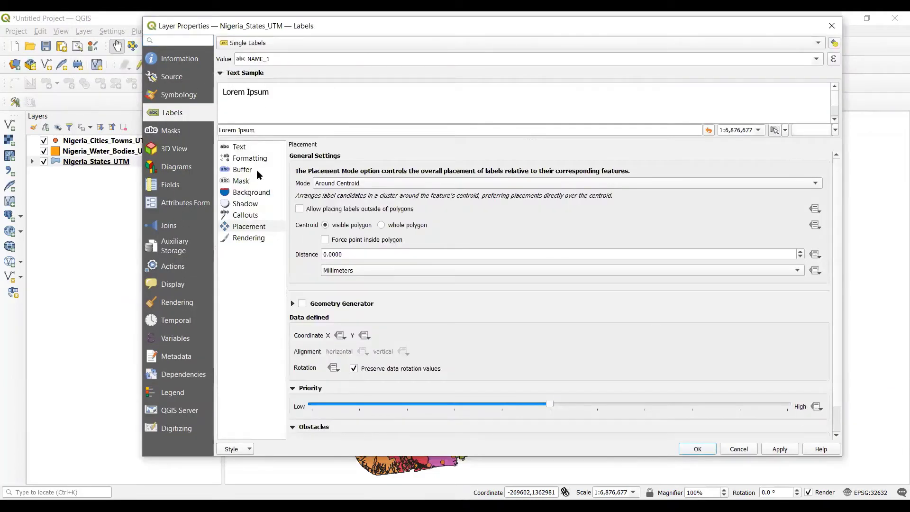
# Step: Make the state labels bold and draw a 1 mm white text buffer around them
pyautogui.click(252, 148)
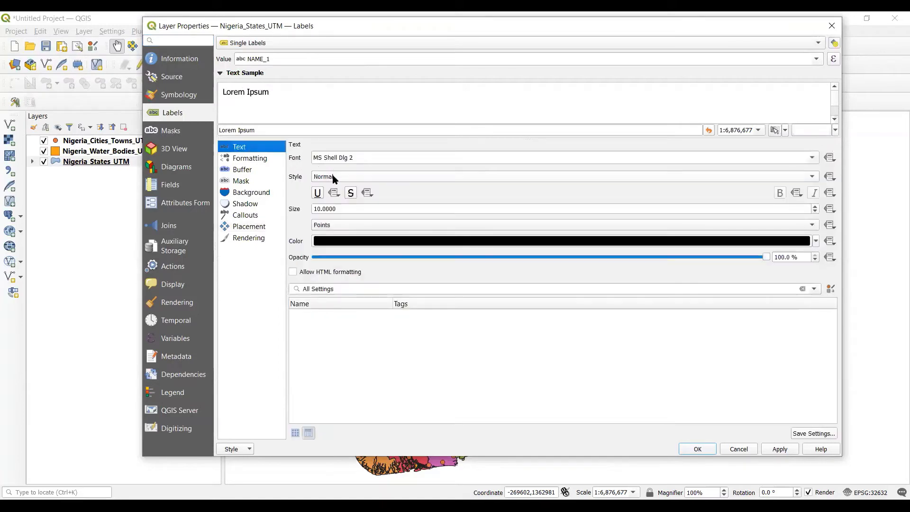
pyautogui.click(333, 178)
pyautogui.click(332, 187)
pyautogui.click(242, 170)
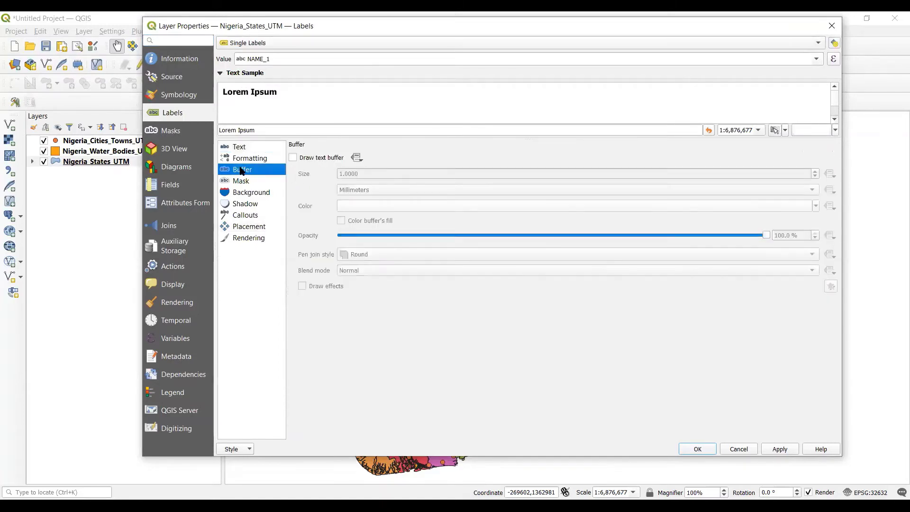
pyautogui.click(321, 159)
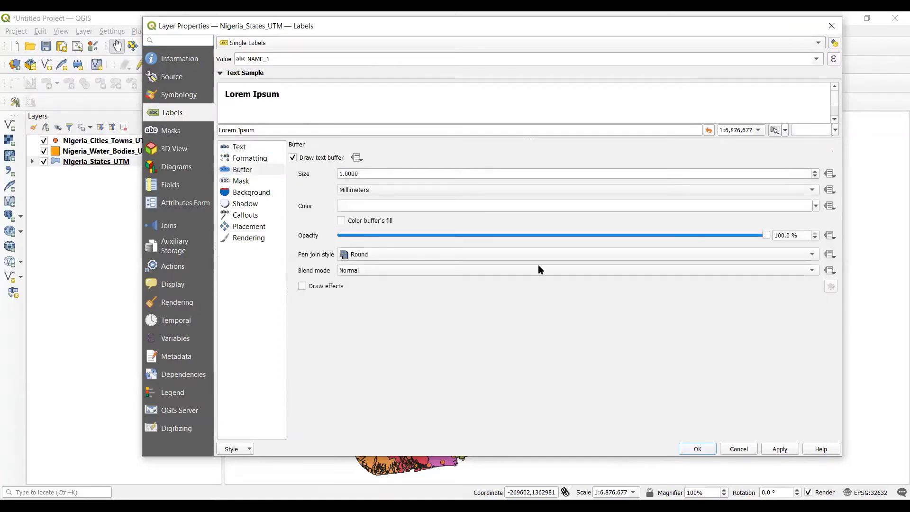
pyautogui.click(696, 449)
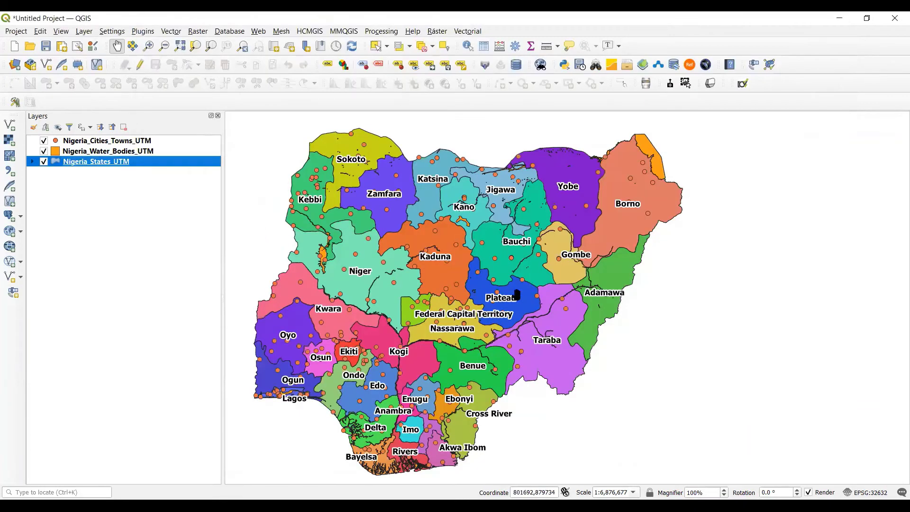
# Step: Set the simple fill color of Nigeria_Water_Bodies_UTM to bright light blue
pyautogui.scroll(1, 448, 316)
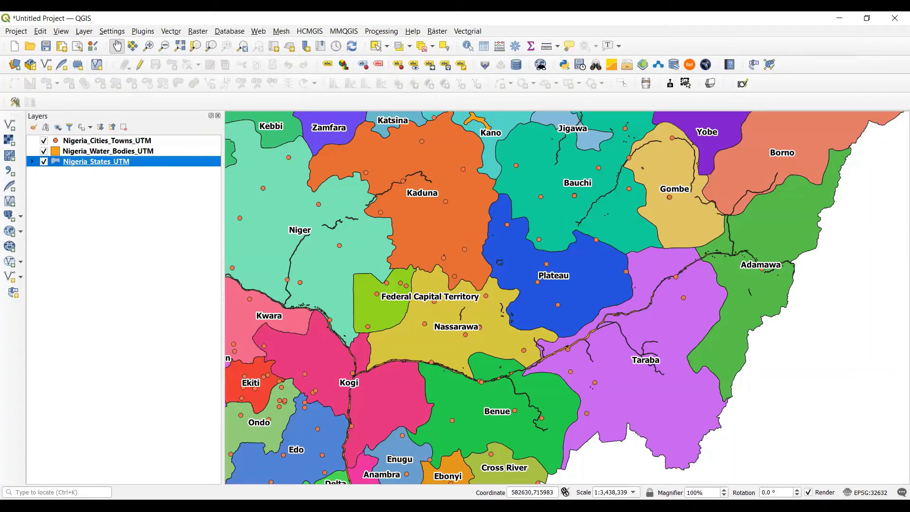
pyautogui.click(82, 152)
pyautogui.rightClick(81, 152)
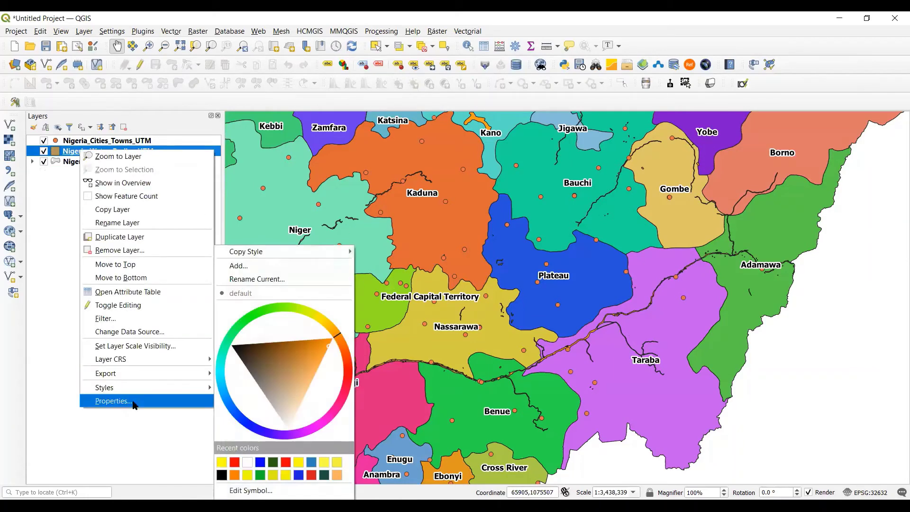
pyautogui.click(134, 403)
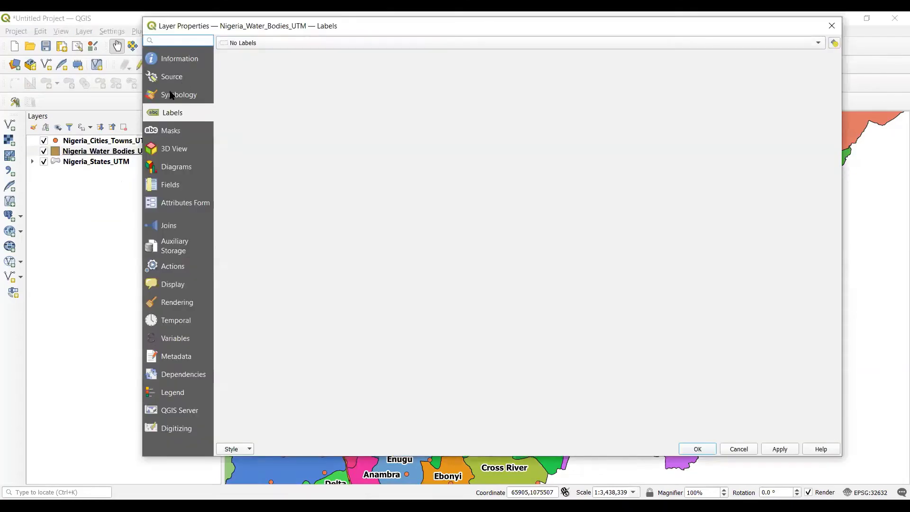
pyautogui.click(172, 95)
pyautogui.click(346, 71)
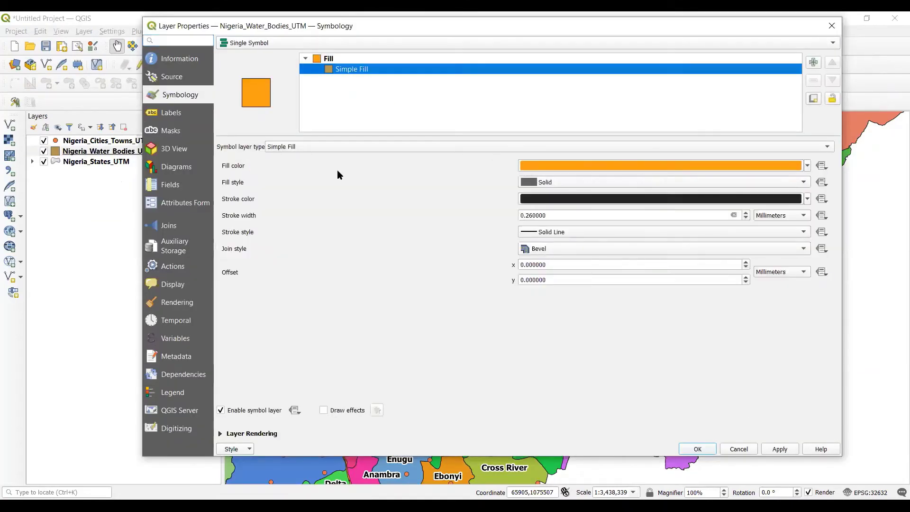
pyautogui.click(807, 166)
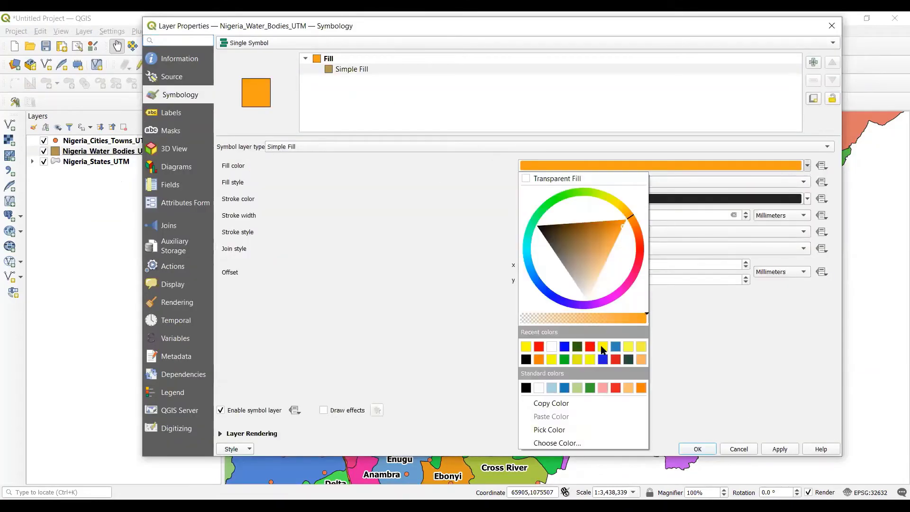
pyautogui.click(534, 274)
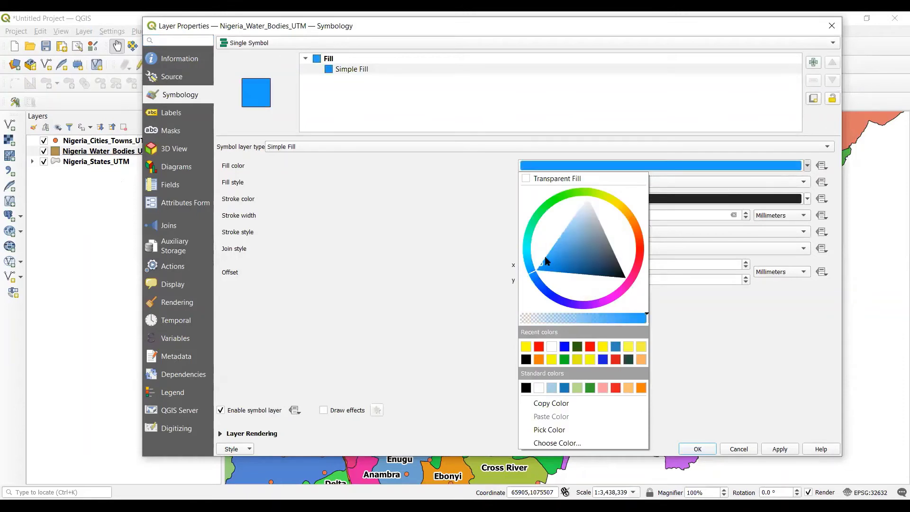
pyautogui.click(448, 202)
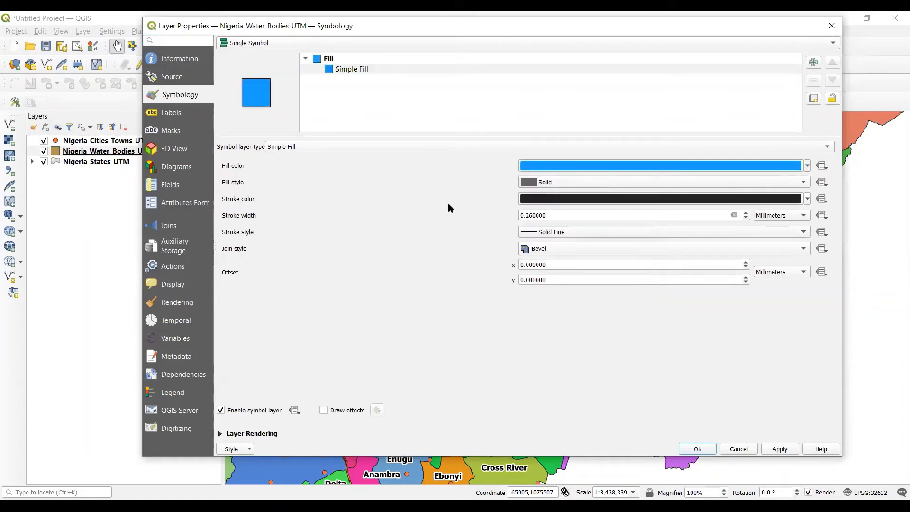
# Step: Change the stroke color of the water bodies to dark blue and apply the symbology
pyautogui.click(805, 200)
pyautogui.click(580, 386)
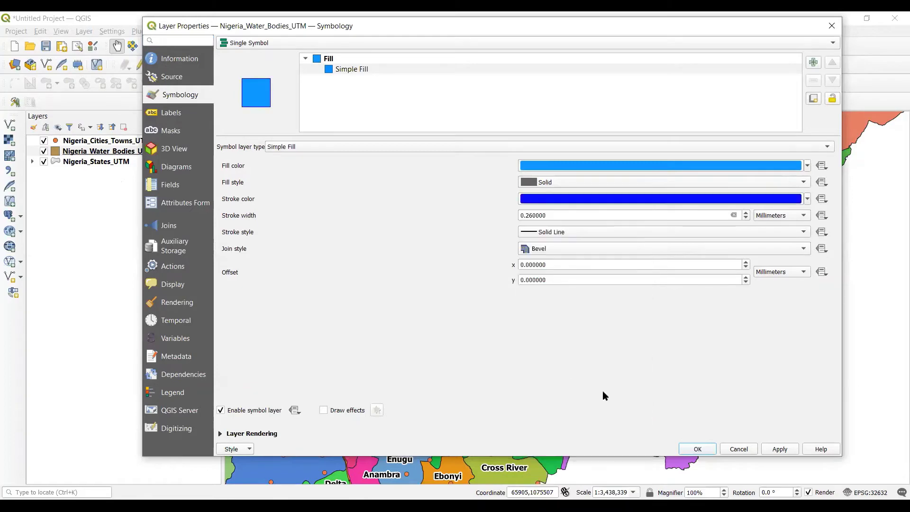
pyautogui.click(697, 449)
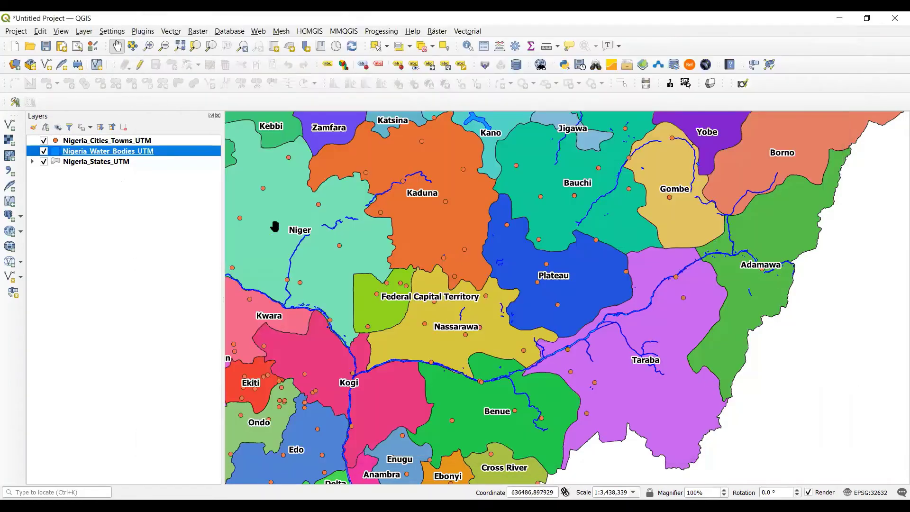
# Step: Change the marker symbol of Nigeria_Cities_Towns_UTM to the topo pop capital preset
pyautogui.click(75, 141)
pyautogui.rightClick(80, 138)
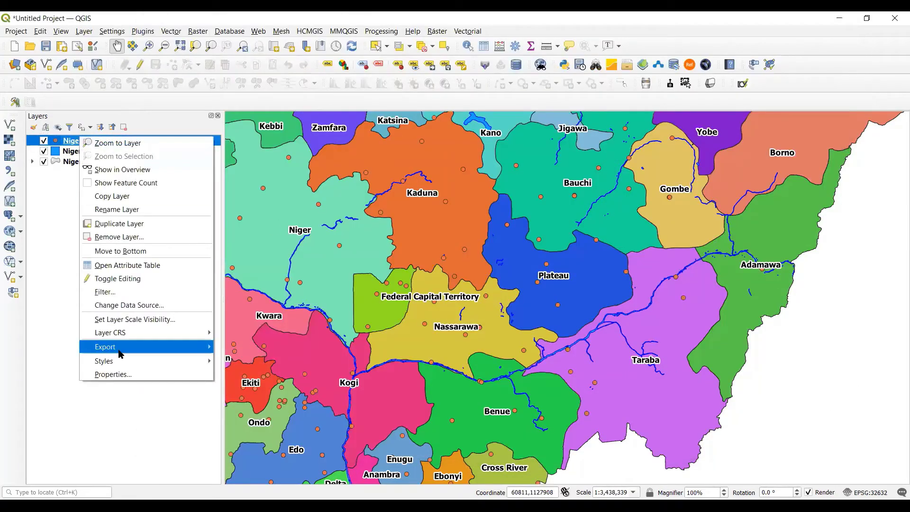
pyautogui.click(116, 376)
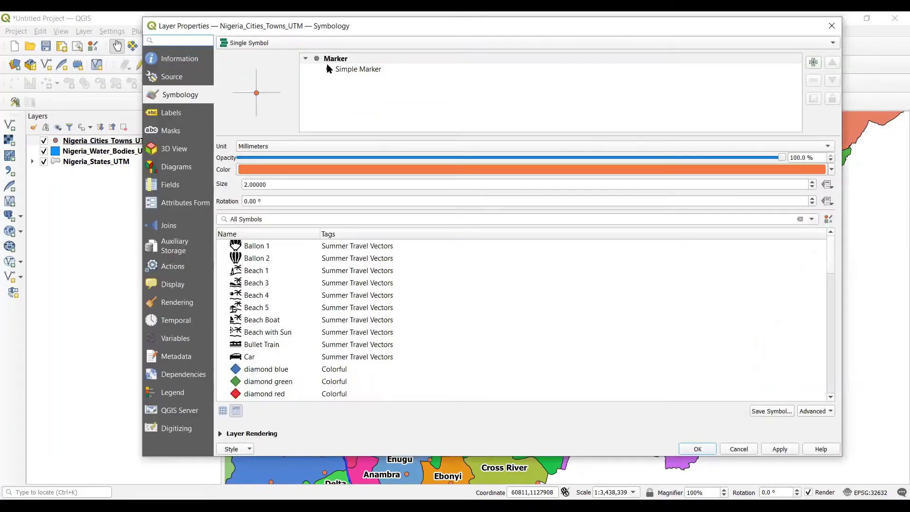
pyautogui.click(332, 68)
pyautogui.click(318, 61)
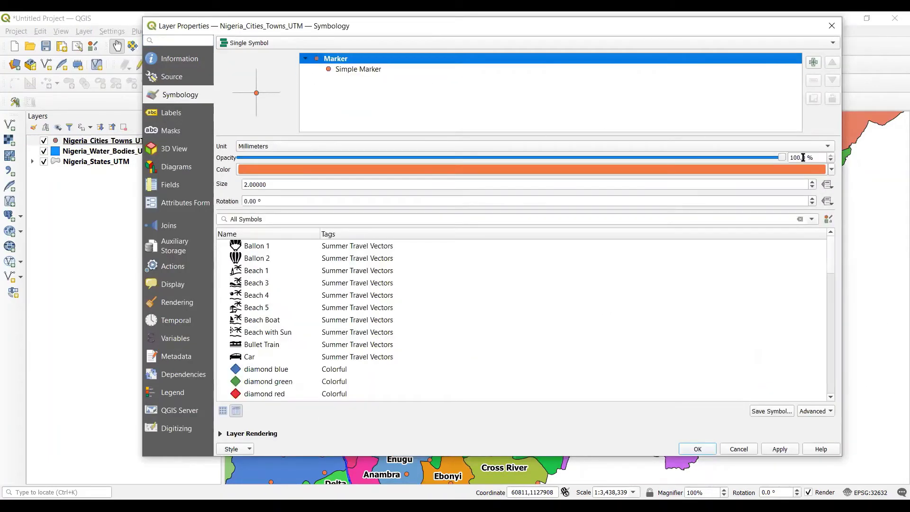
pyautogui.moveTo(829, 258)
pyautogui.mouseDown()
pyautogui.moveTo(829, 373)
pyautogui.moveTo(807, 379)
pyautogui.mouseUp()
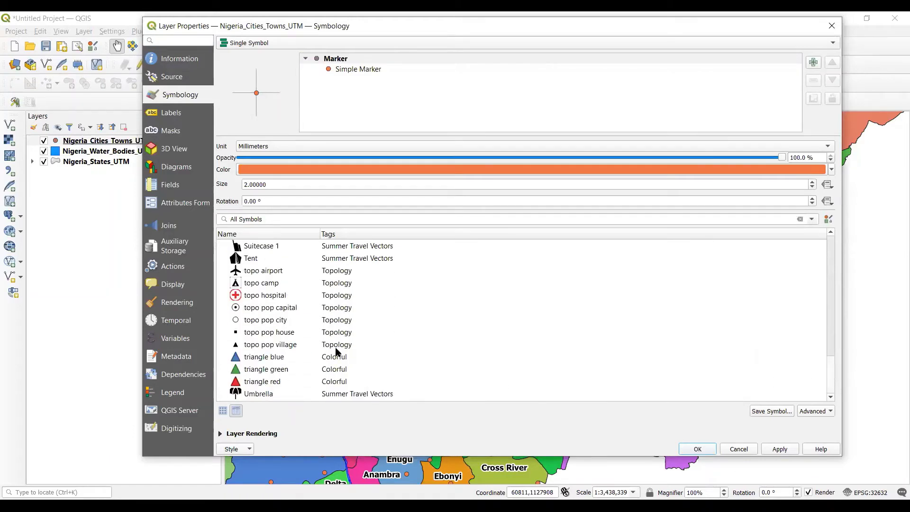
pyautogui.click(260, 309)
pyautogui.click(699, 450)
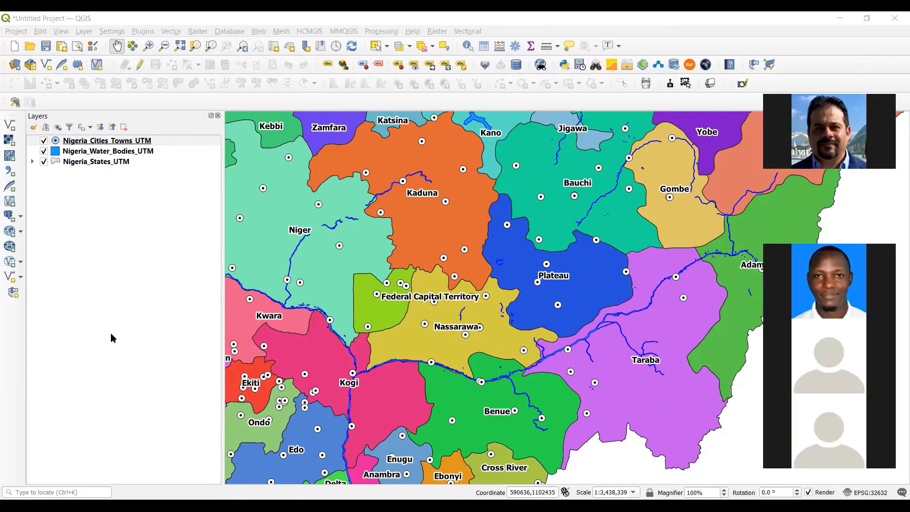
# Step: Turn on single labels for Nigeria_Cities_Towns_UTM, using the NAME field
pyautogui.rightClick(95, 140)
pyautogui.click(127, 376)
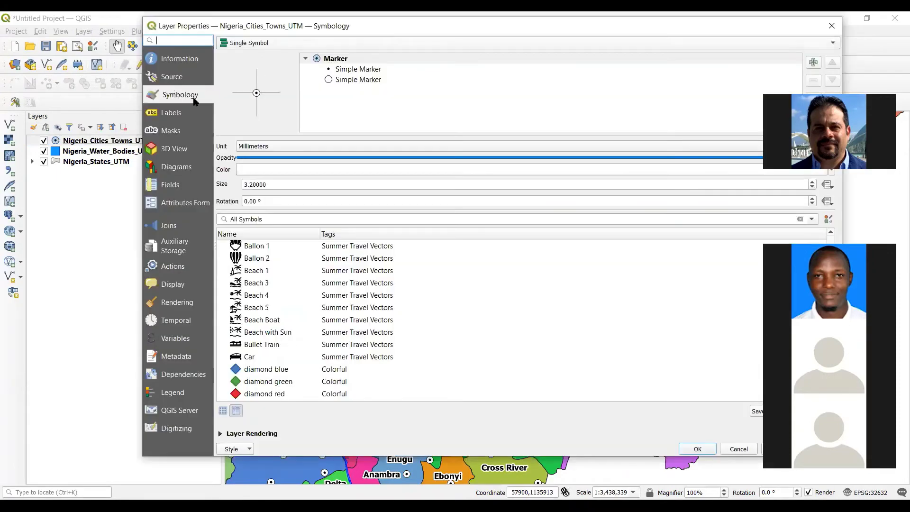
pyautogui.click(175, 112)
pyautogui.click(253, 44)
pyautogui.click(249, 53)
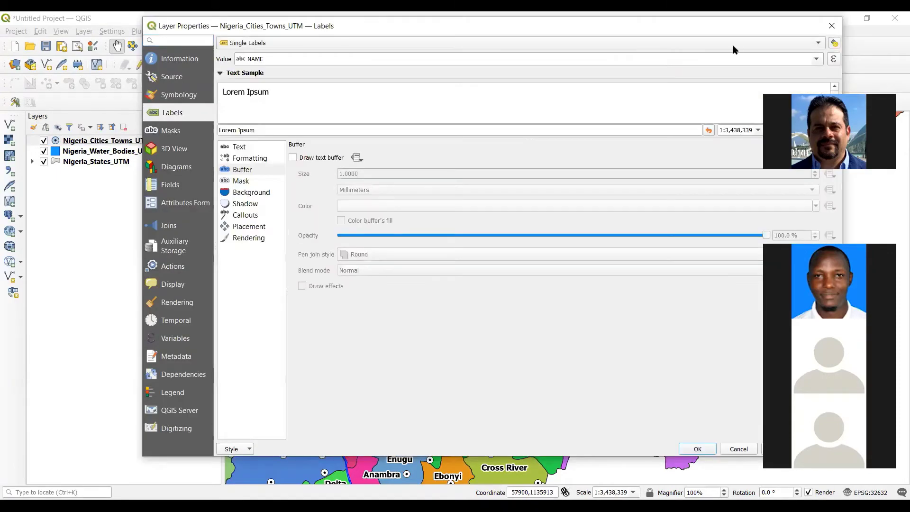
# Step: Draw a text buffer around the town labels, set their font size to 8 points and apply the labeling
pyautogui.moveTo(519, 26); pyautogui.dragTo(406, 32)
pyautogui.click(178, 163)
pyautogui.click(135, 155)
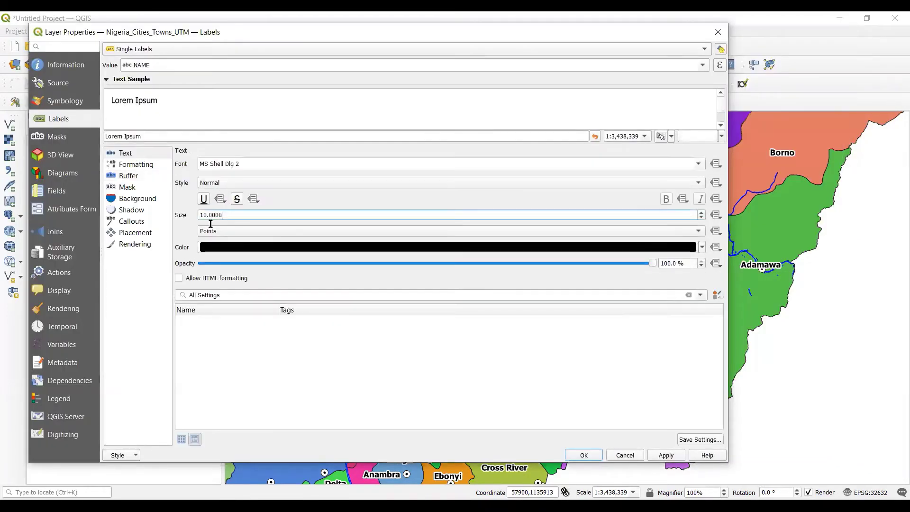
pyautogui.doubleClick(250, 217)
pyautogui.write('8')
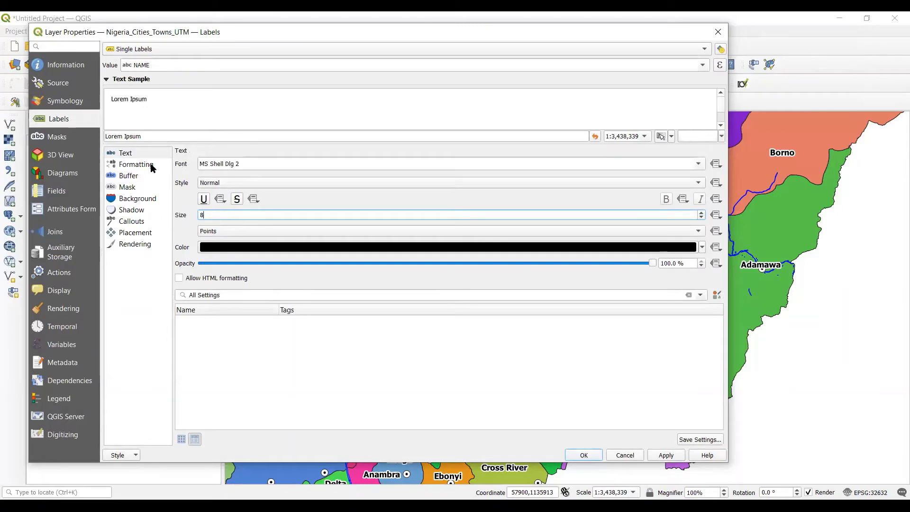
pyautogui.click(580, 455)
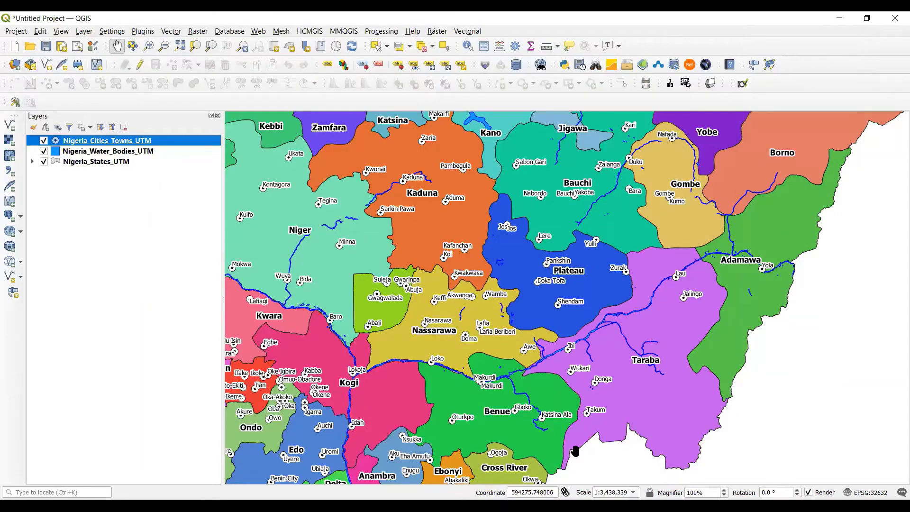
# Step: Turn on single labels for Nigeria_Water_Bodies_UTM, using the NAME field
pyautogui.click(75, 154)
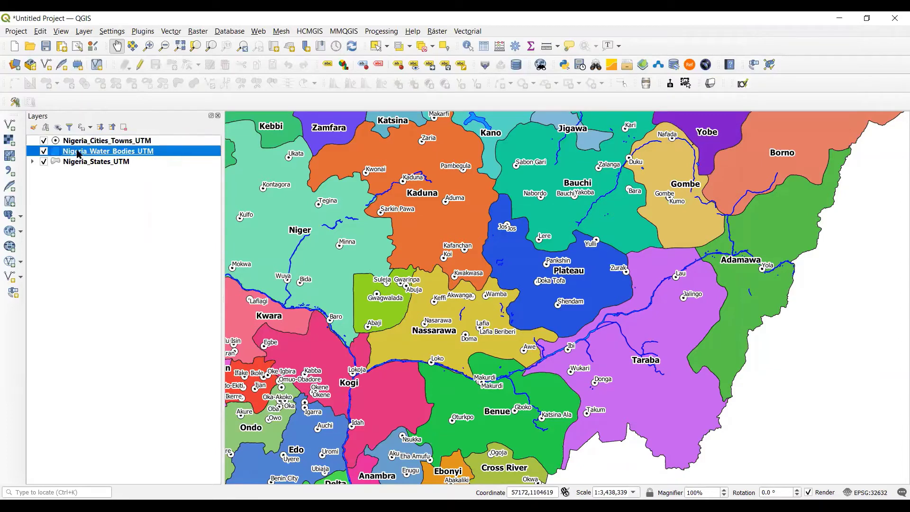
pyautogui.rightClick(79, 154)
pyautogui.click(141, 401)
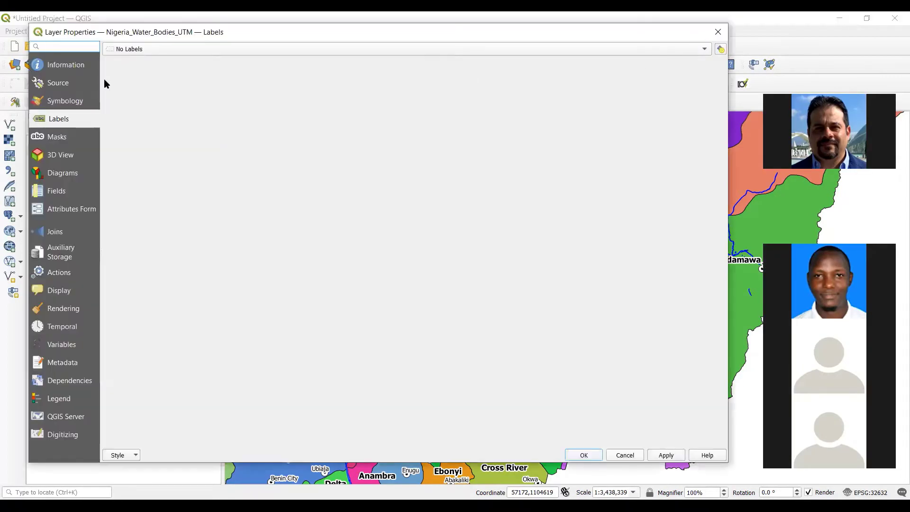
pyautogui.click(185, 48)
pyautogui.click(134, 59)
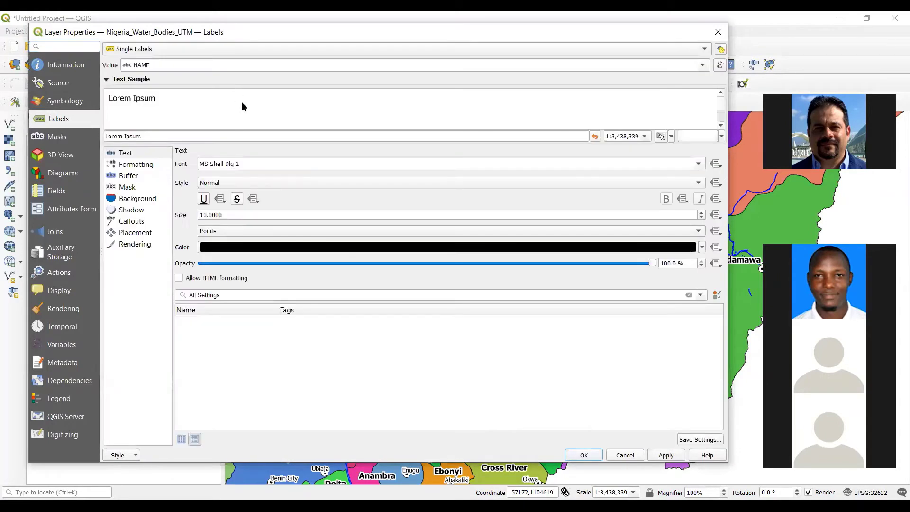
# Step: Format the water body labels in Times New Roman with the Cursiva style and a blue text color
pyautogui.tripleClick(246, 167)
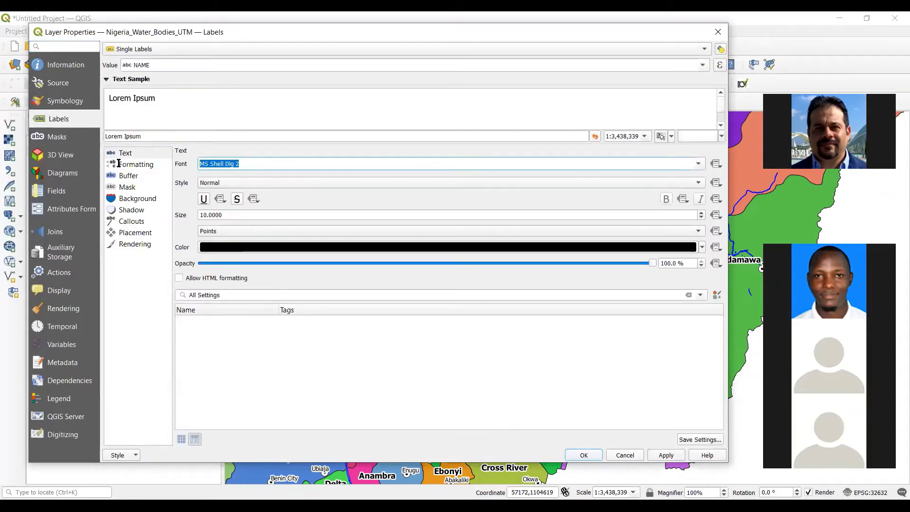
pyautogui.write('times New Roman')
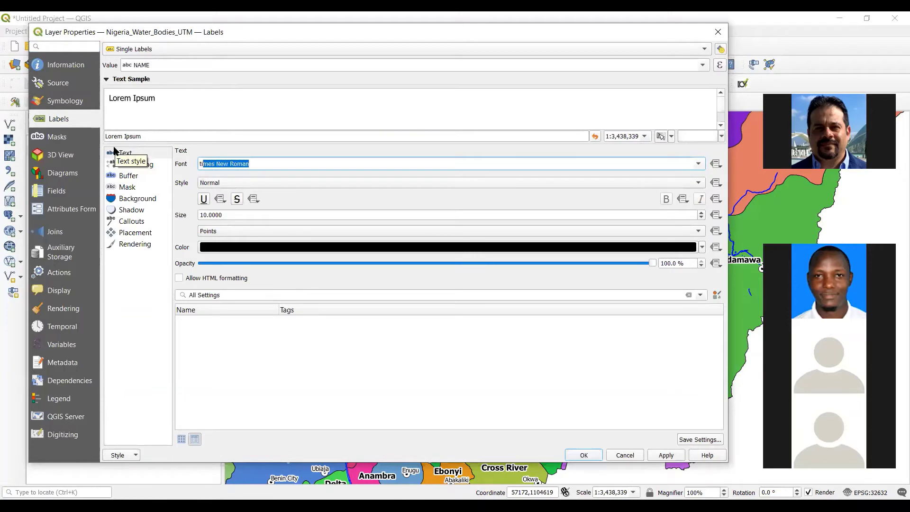
pyautogui.click(205, 183)
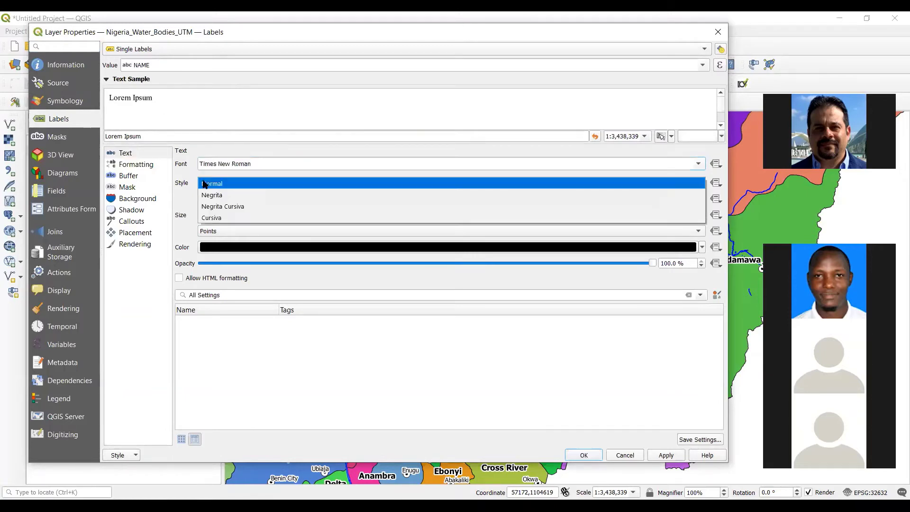
pyautogui.click(219, 217)
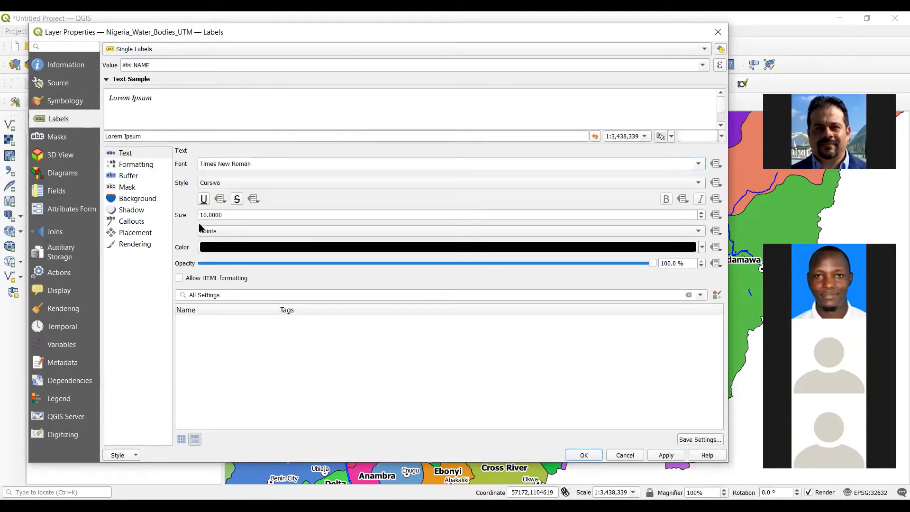
pyautogui.click(702, 247)
pyautogui.click(205, 413)
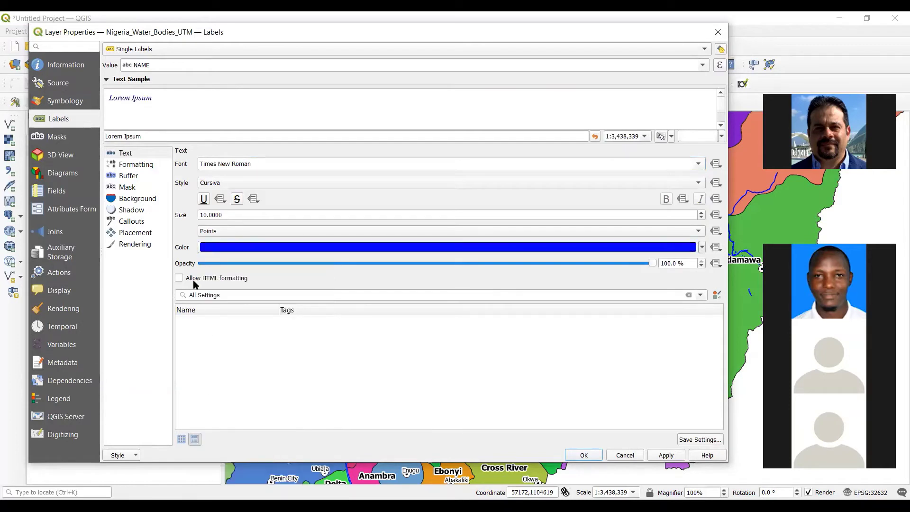
# Step: Draw a 1 mm white text buffer around the water body labels, place them Using Perimeter (Curved) and apply the labeling
pyautogui.click(123, 175)
pyautogui.click(178, 164)
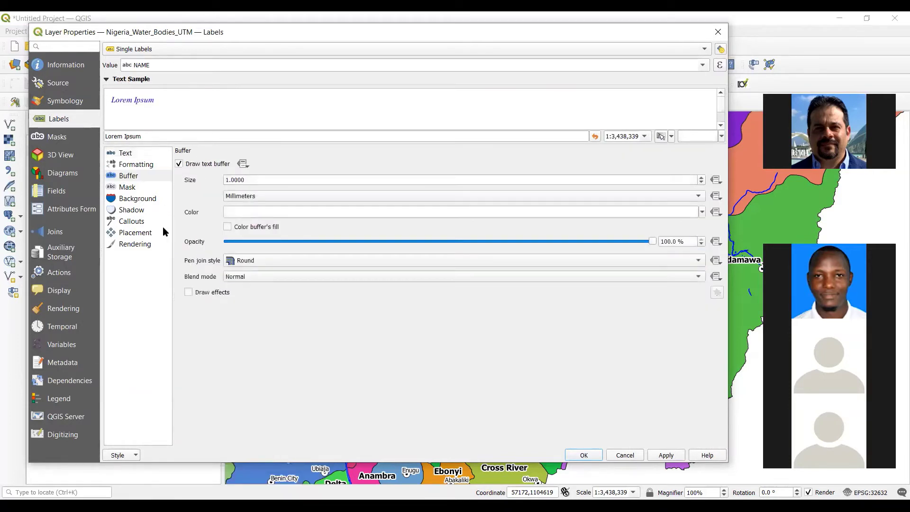
pyautogui.click(134, 233)
pyautogui.click(224, 188)
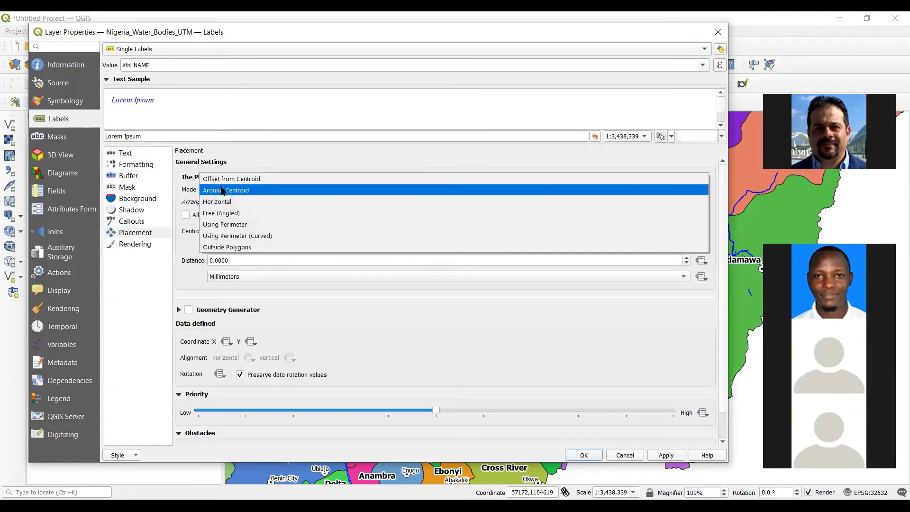
pyautogui.click(250, 236)
pyautogui.click(585, 447)
# Step: Examine the Benue River's course on the map between Lokoja and eastern Taraba
pyautogui.moveTo(387, 367); pyautogui.dragTo(361, 273)
pyautogui.scroll(1, 359, 271)
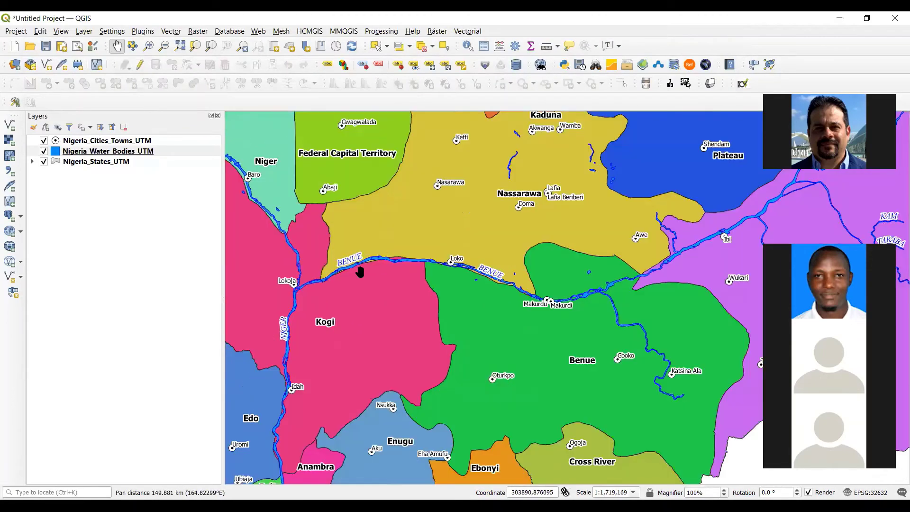
pyautogui.scroll(1, 331, 277)
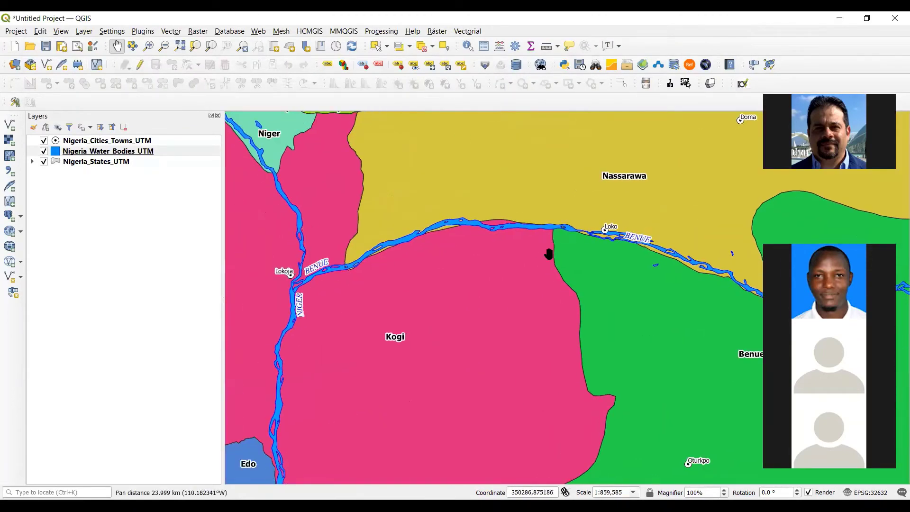
pyautogui.moveTo(542, 252); pyautogui.dragTo(258, 249)
pyautogui.moveTo(566, 305); pyautogui.dragTo(345, 357)
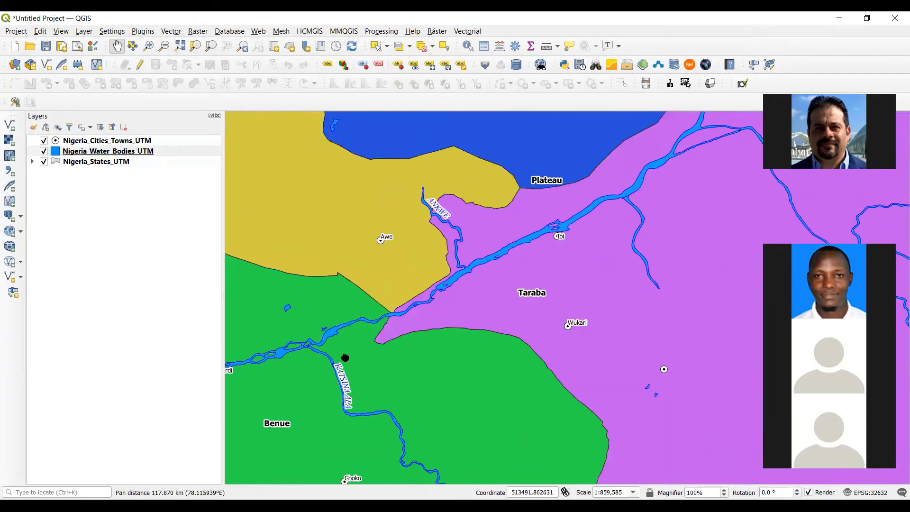
pyautogui.moveTo(567, 222); pyautogui.dragTo(374, 363)
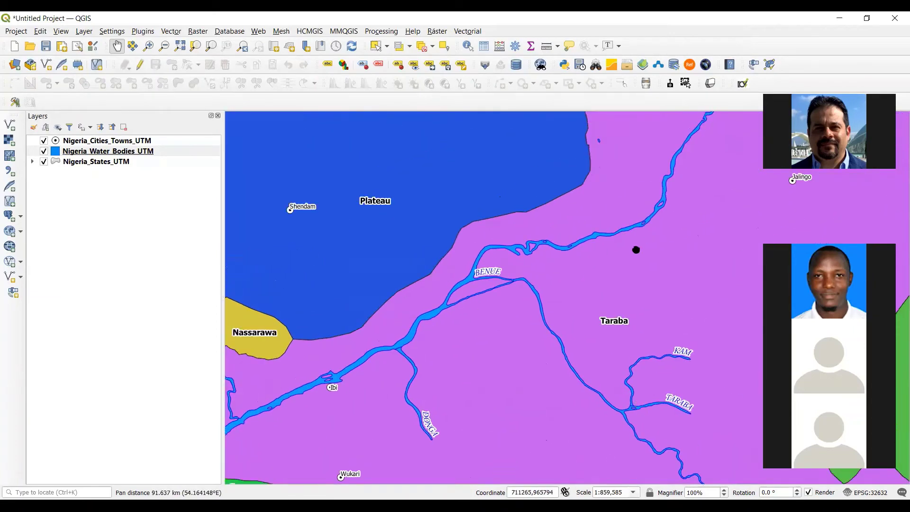
pyautogui.moveTo(663, 229); pyautogui.dragTo(457, 386)
pyautogui.moveTo(640, 247); pyautogui.dragTo(746, 200)
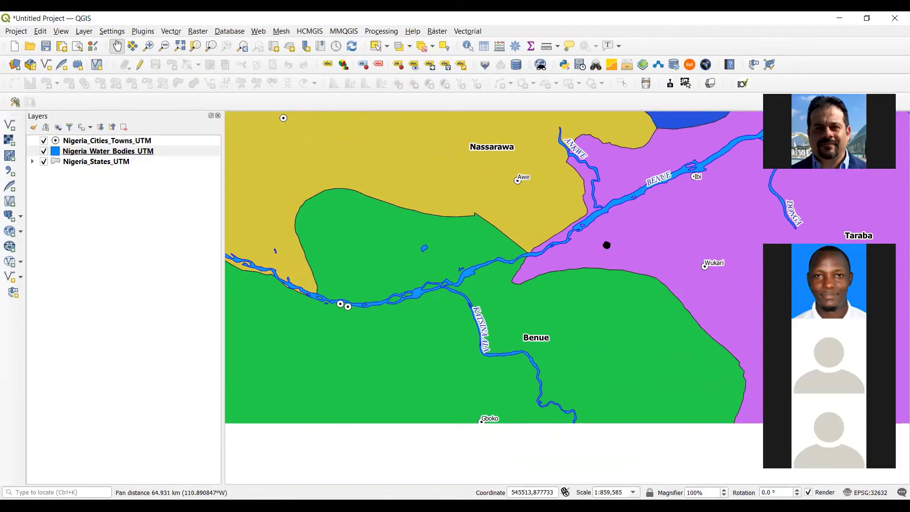
pyautogui.moveTo(323, 219); pyautogui.dragTo(415, 124)
pyautogui.moveTo(280, 146); pyautogui.dragTo(619, 142)
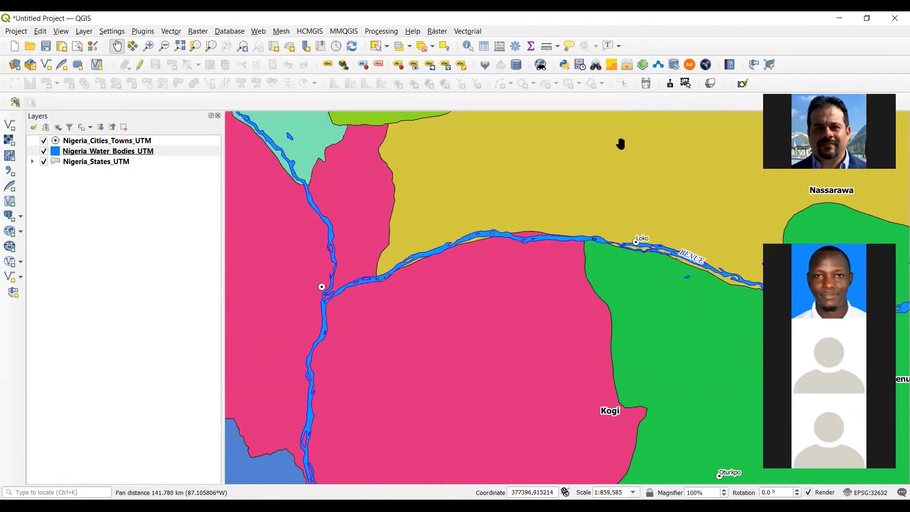
# Step: Select the Benue River feature in Nigeria_Water_Bodies_UTM near Lokoja and check the selection along its course to Yola in Adamawa
pyautogui.click(374, 47)
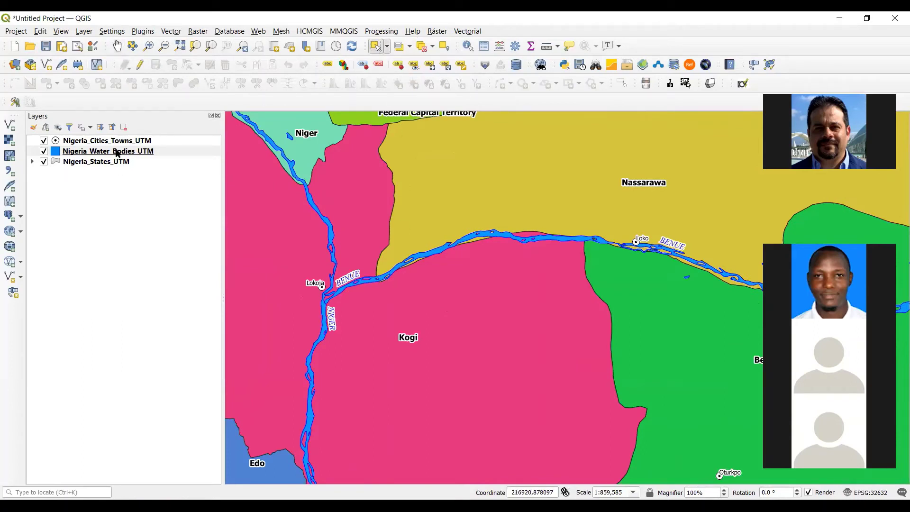
pyautogui.click(377, 281)
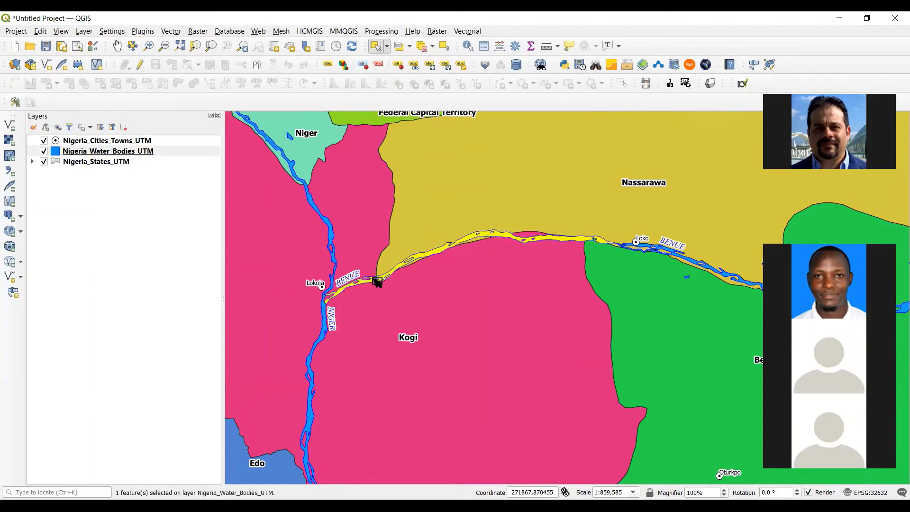
pyautogui.moveTo(629, 240); pyautogui.dragTo(467, 242)
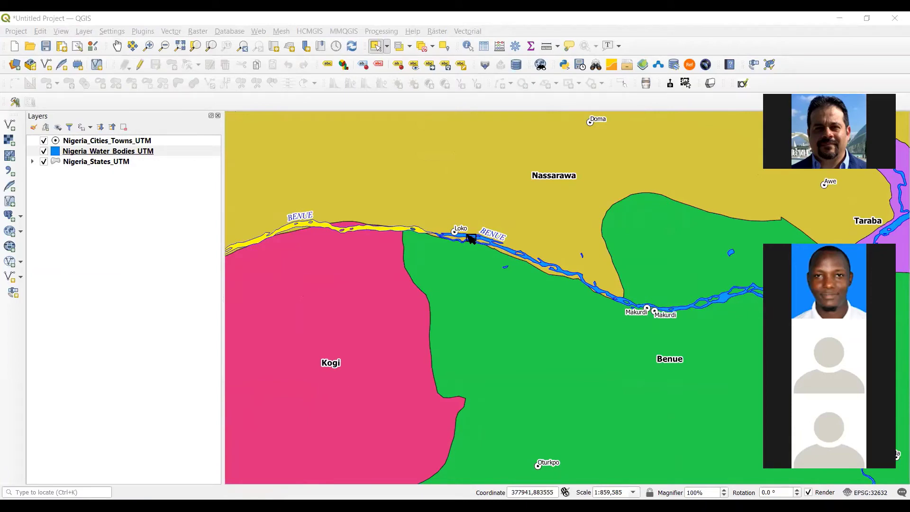
pyautogui.moveTo(630, 254); pyautogui.dragTo(219, 251)
pyautogui.moveTo(626, 179); pyautogui.dragTo(412, 382)
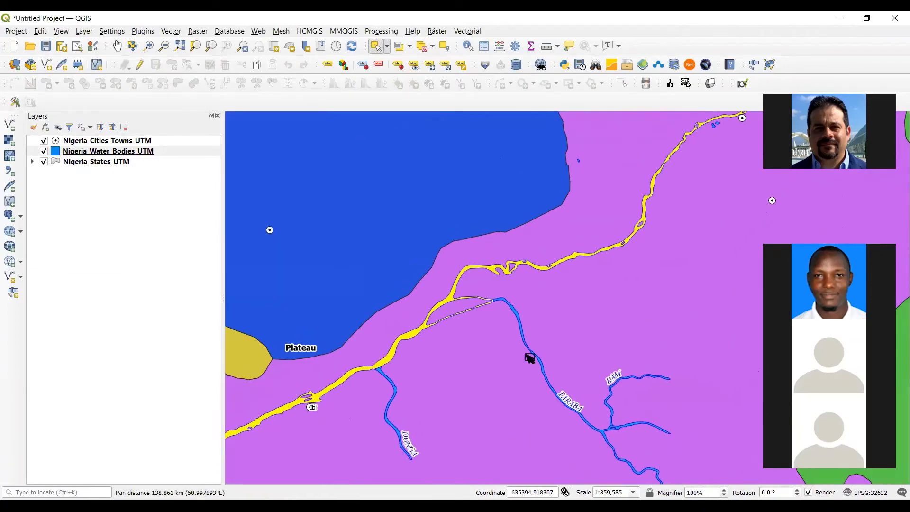
pyautogui.moveTo(579, 278); pyautogui.dragTo(450, 361)
pyautogui.moveTo(640, 229); pyautogui.dragTo(372, 370)
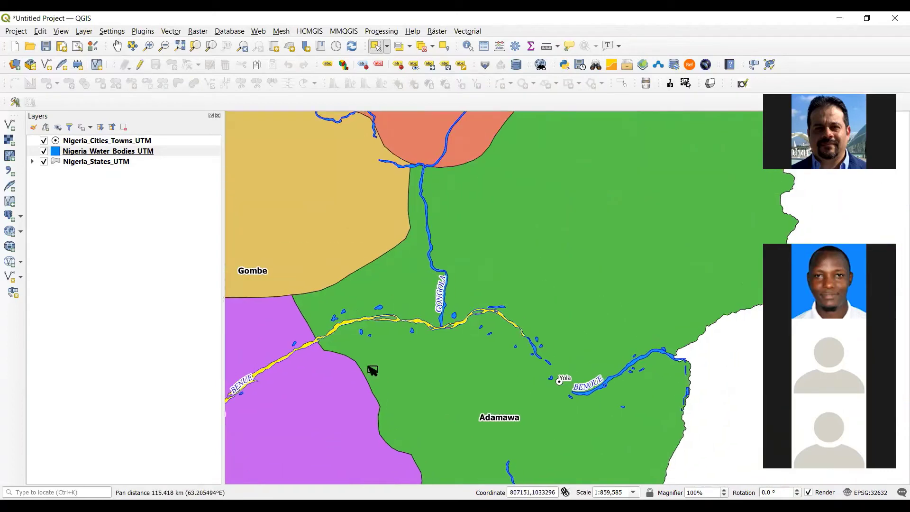
pyautogui.moveTo(462, 354); pyautogui.dragTo(371, 271)
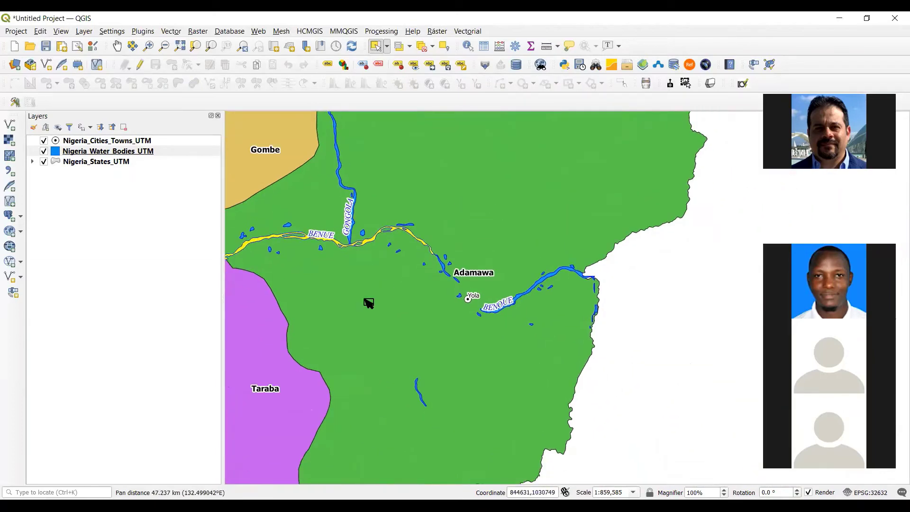
pyautogui.scroll(2, 454, 266)
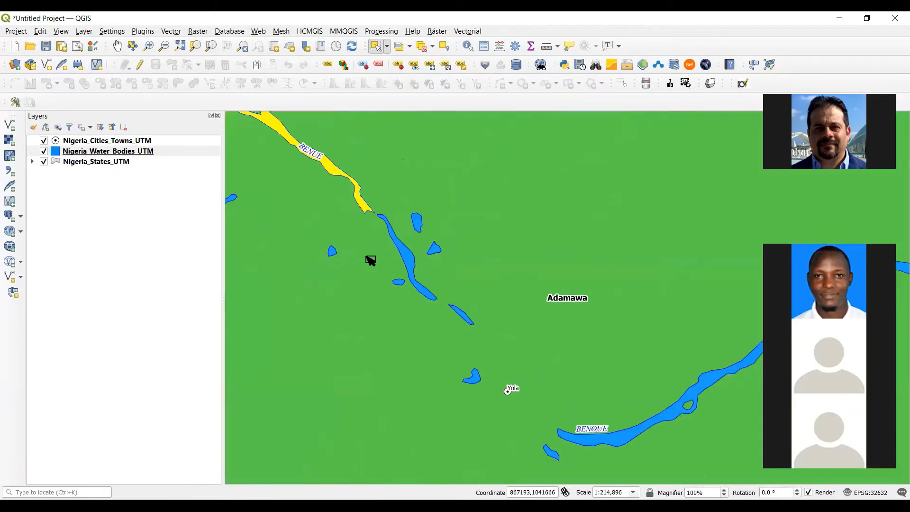
pyautogui.scroll(-3, 377, 292)
# Step: Zoom the map to the selected Benue River feature in the Nigeria_Water_Bodies_UTM layer
pyautogui.click(73, 155)
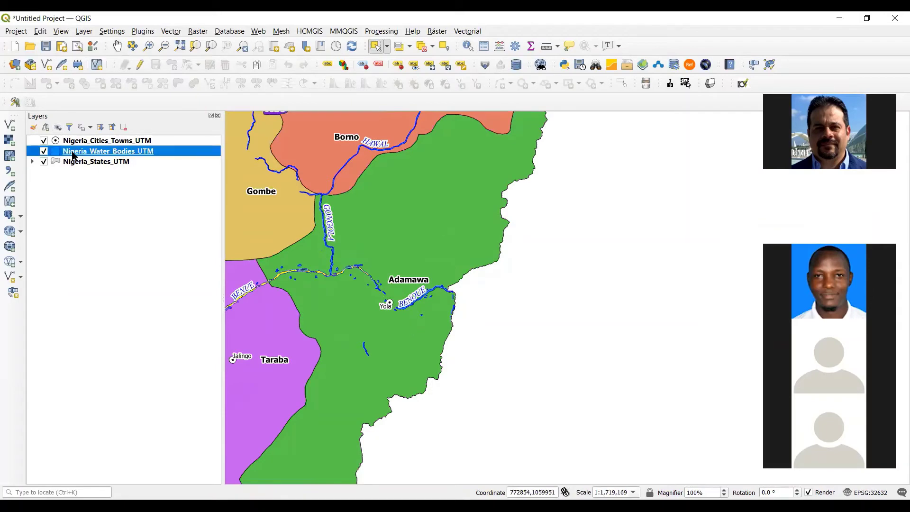
pyautogui.rightClick(74, 155)
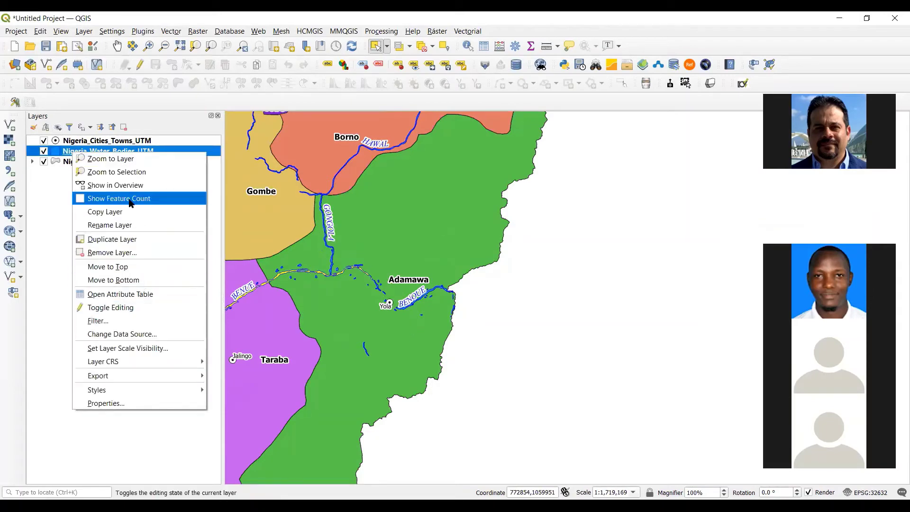
pyautogui.click(116, 172)
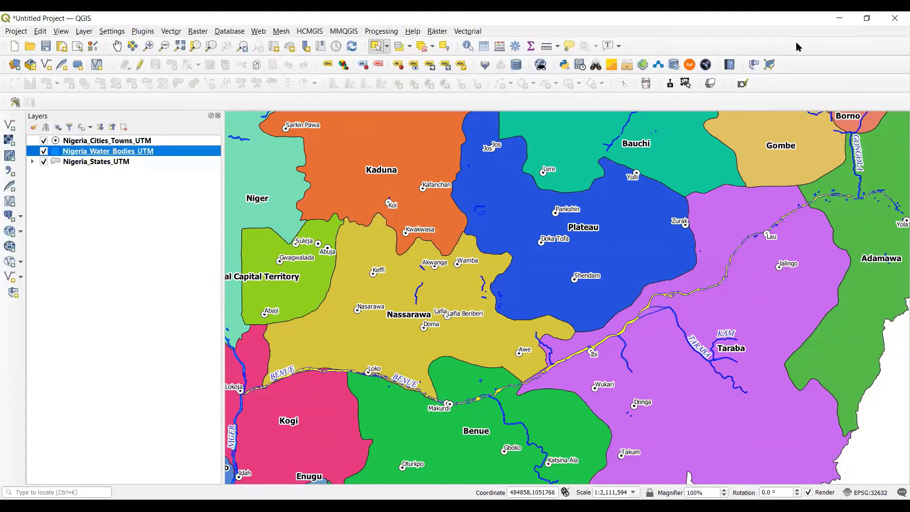
# Step: Run the Buffer tool on only the selected features of Nigeria_Water_Bodies_UTM with a distance of 50 kilometers and 1 segment
pyautogui.click(467, 31)
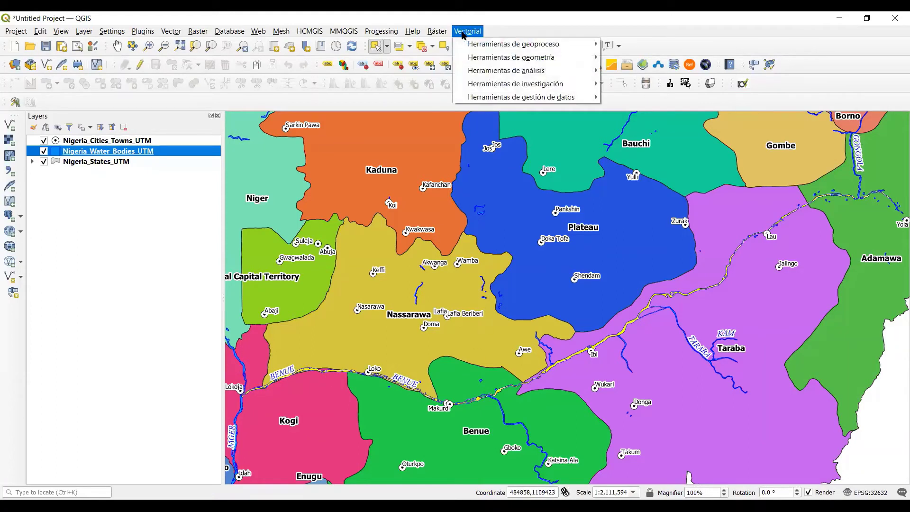
pyautogui.moveTo(480, 44)
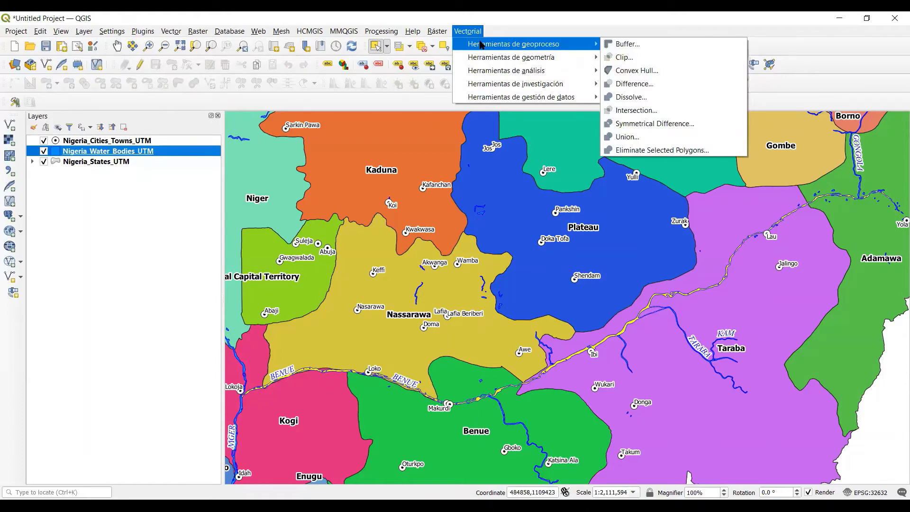
pyautogui.click(654, 45)
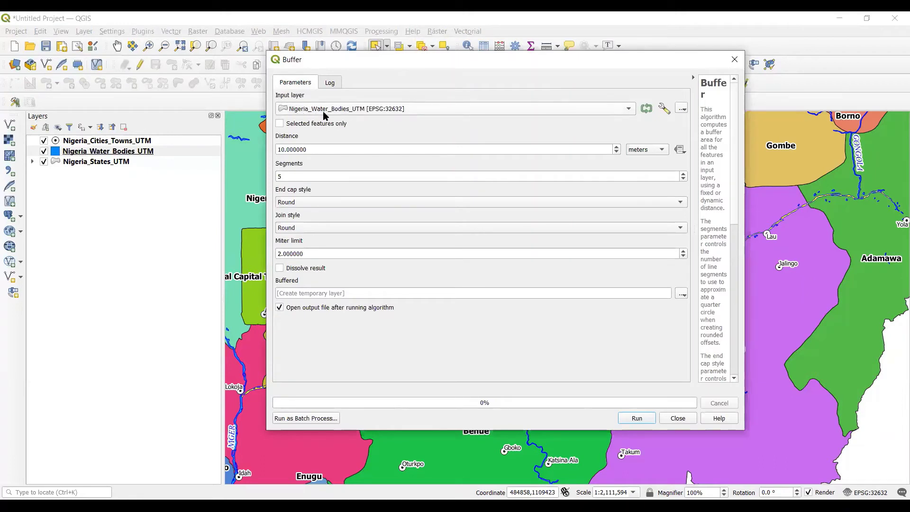
pyautogui.moveTo(357, 64); pyautogui.dragTo(414, 97)
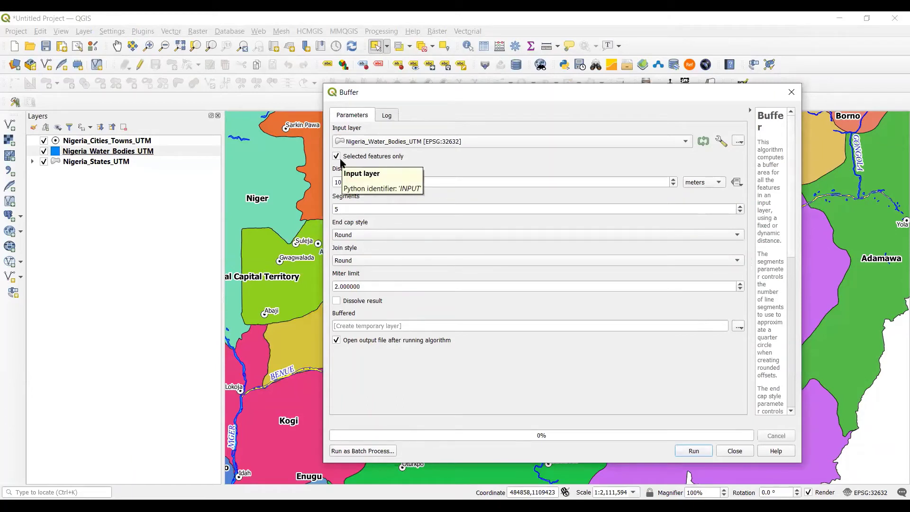
pyautogui.moveTo(372, 180); pyautogui.dragTo(306, 182)
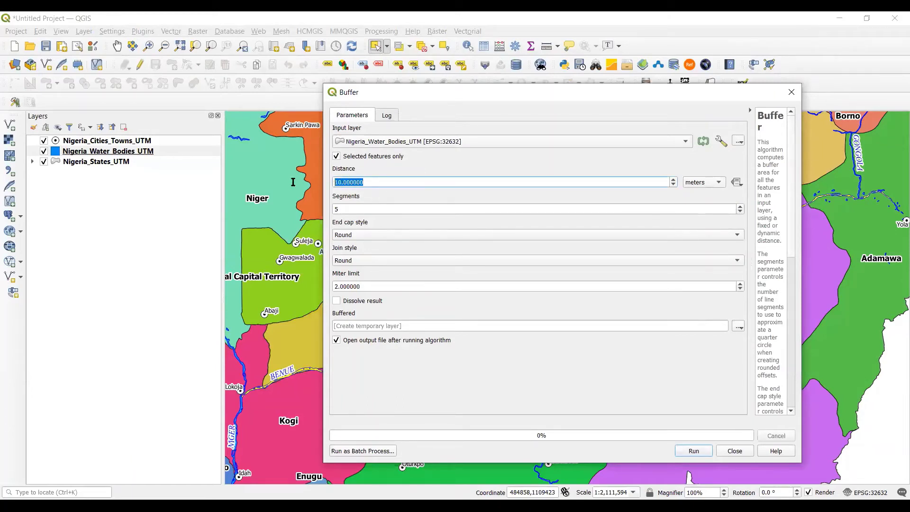
pyautogui.write('50')
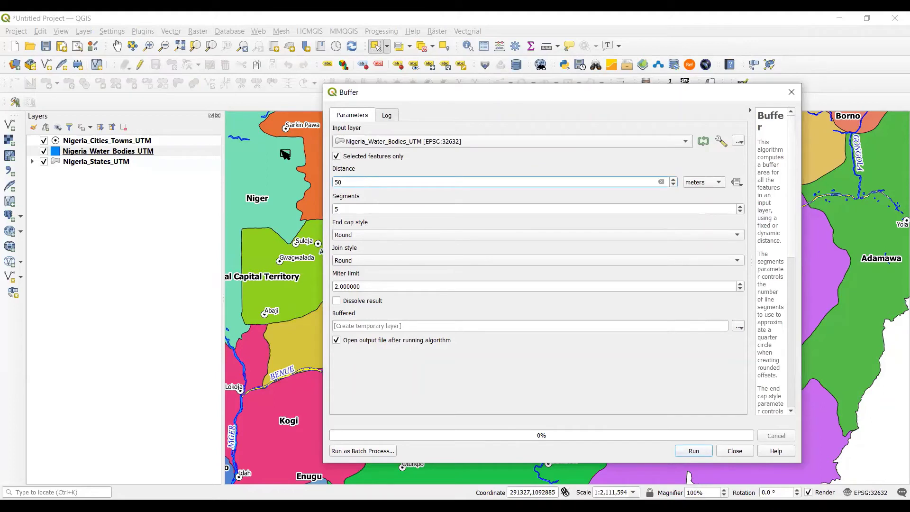
pyautogui.click(715, 182)
pyautogui.click(703, 194)
pyautogui.doubleClick(353, 205)
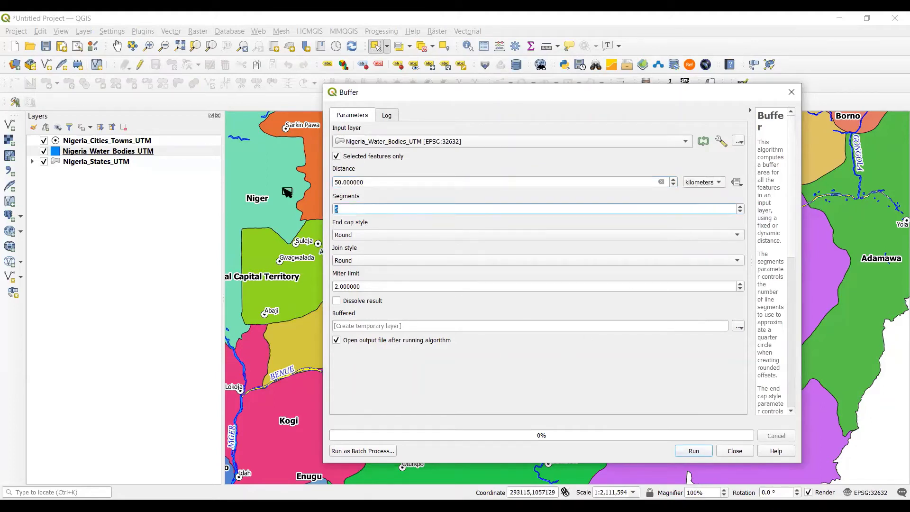
pyautogui.click(690, 454)
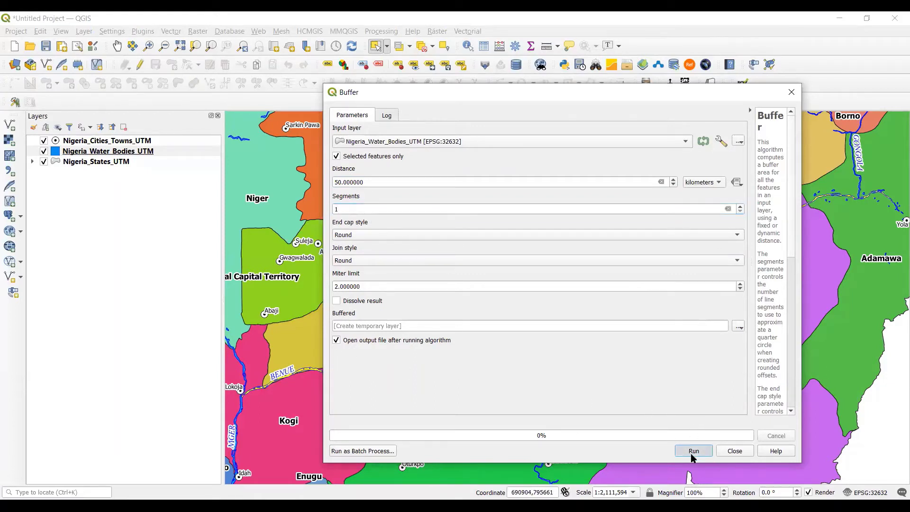
pyautogui.click(736, 451)
# Step: Look over the buffer along the Benue River and set the Buffered layer's simple fill style to No Brush
pyautogui.moveTo(469, 370); pyautogui.dragTo(203, 416)
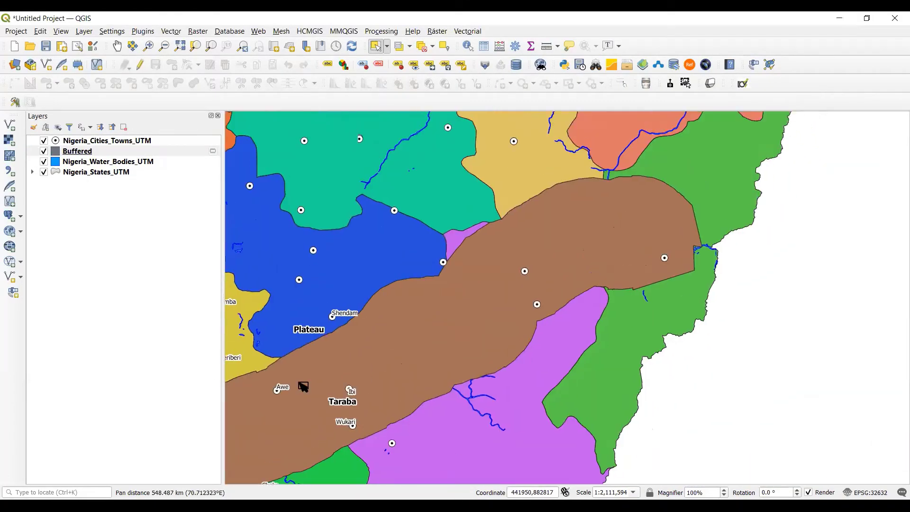
pyautogui.moveTo(544, 260); pyautogui.dragTo(726, 199)
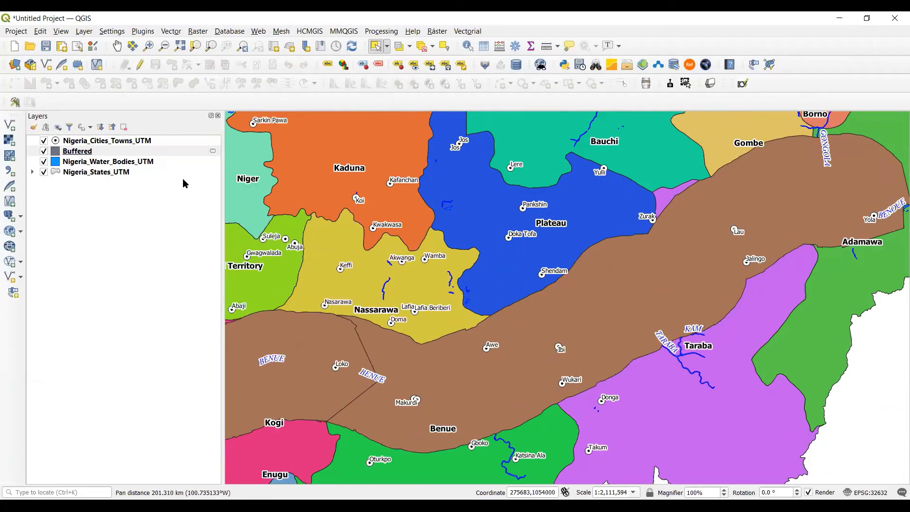
pyautogui.click(74, 152)
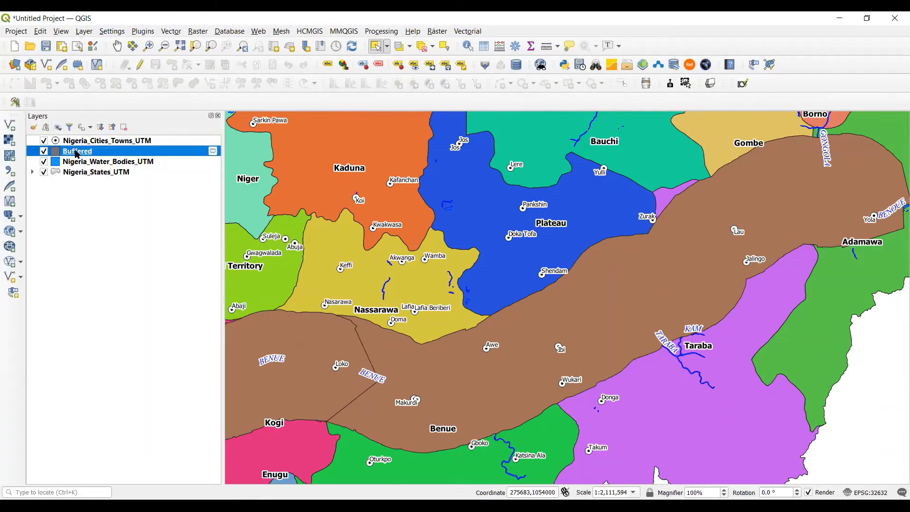
pyautogui.rightClick(77, 152)
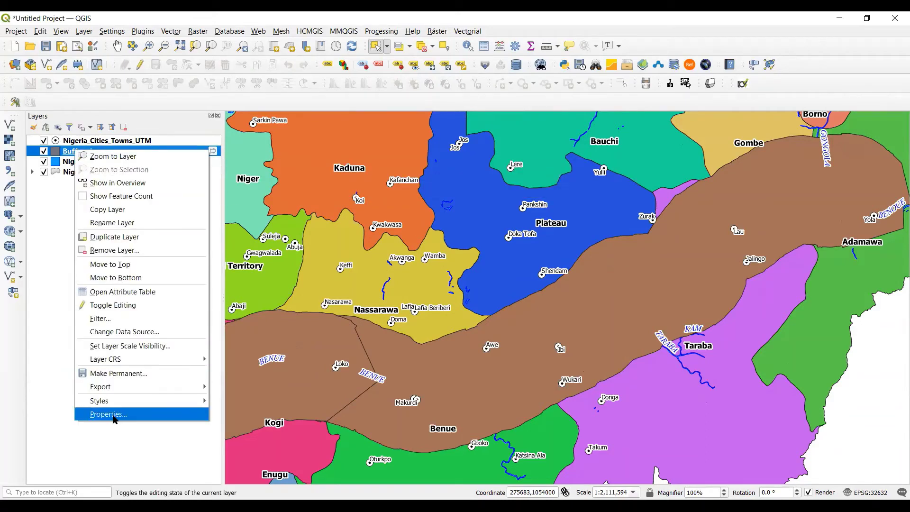
pyautogui.click(340, 210)
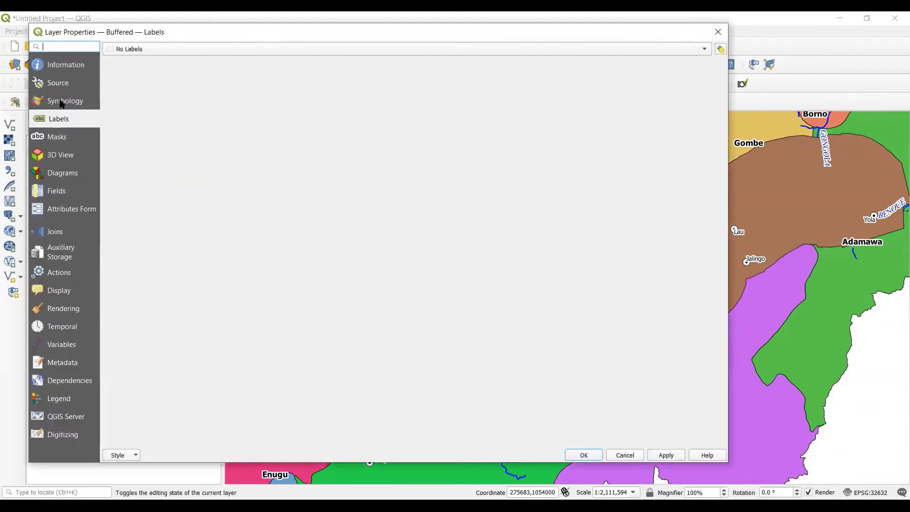
pyautogui.click(61, 101)
pyautogui.click(226, 76)
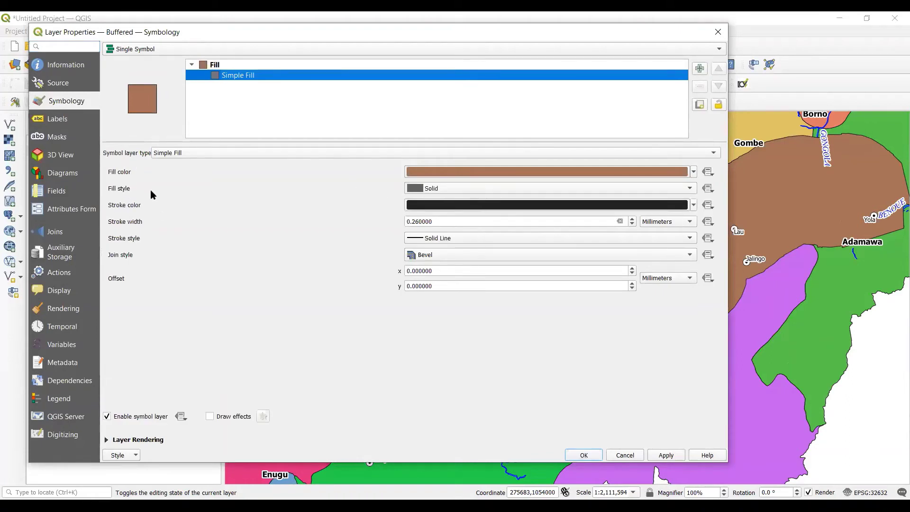
pyautogui.click(436, 190)
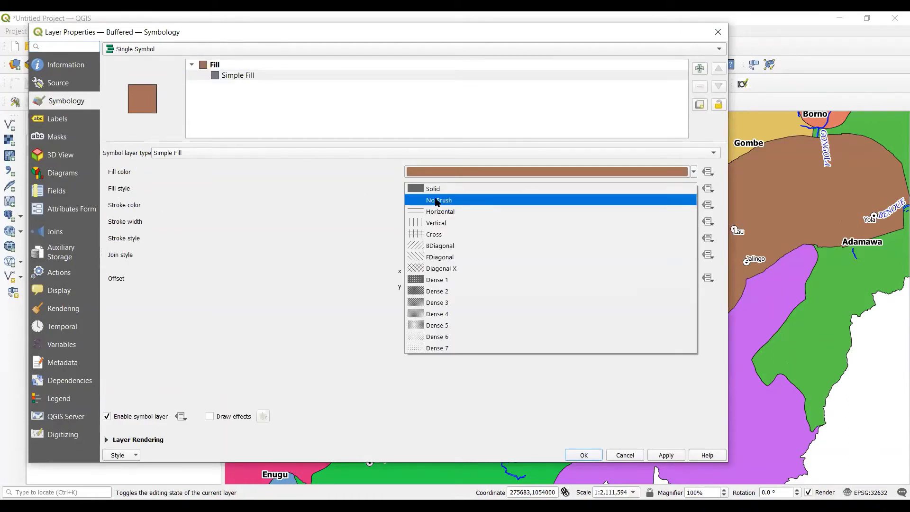
pyautogui.click(435, 197)
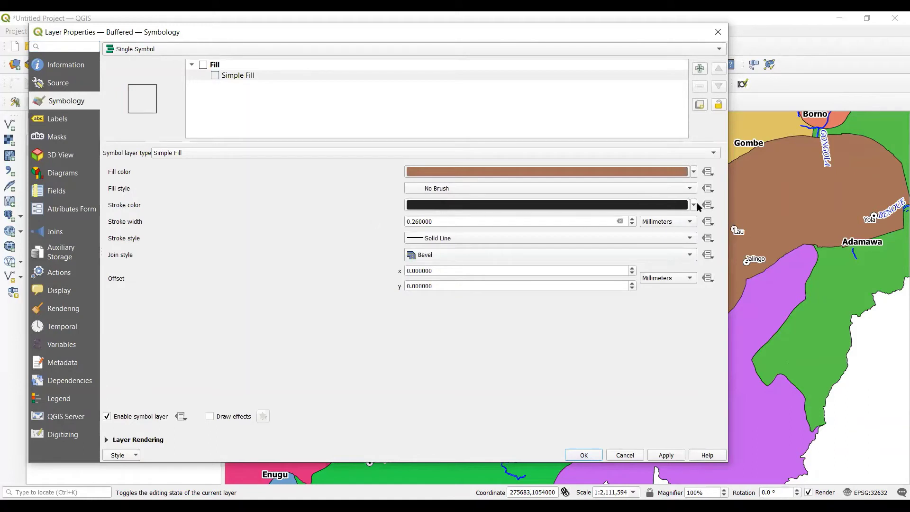
# Step: Give the Buffered layer a blue stroke 0.66 mm wide and apply the symbology
pyautogui.click(693, 205)
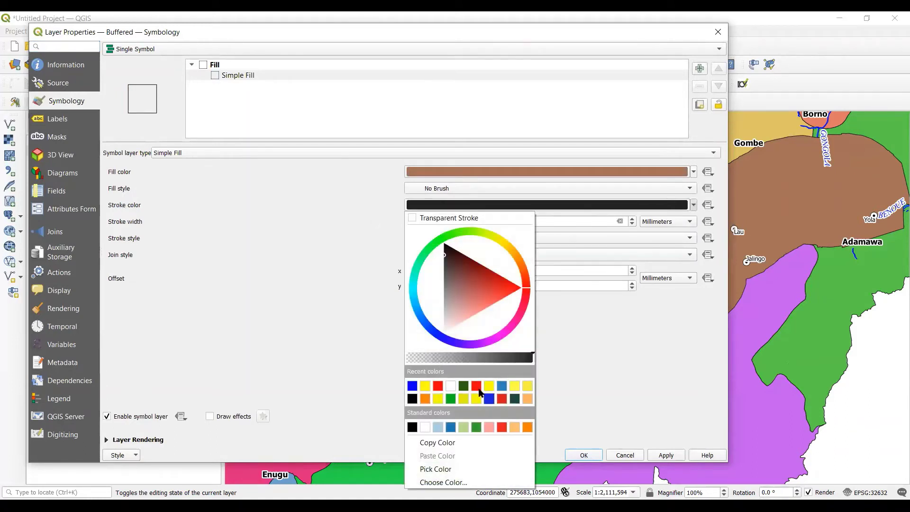
pyautogui.click(411, 386)
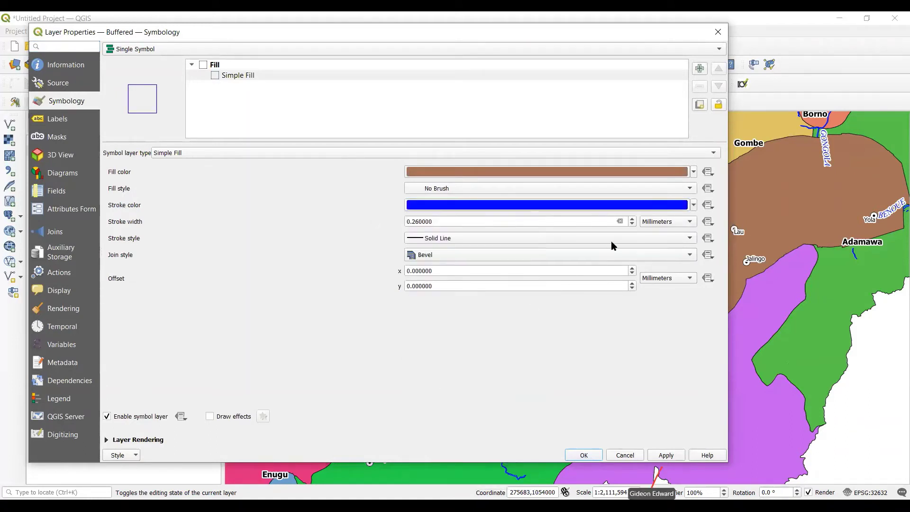
pyautogui.click(632, 220)
pyautogui.click(633, 219)
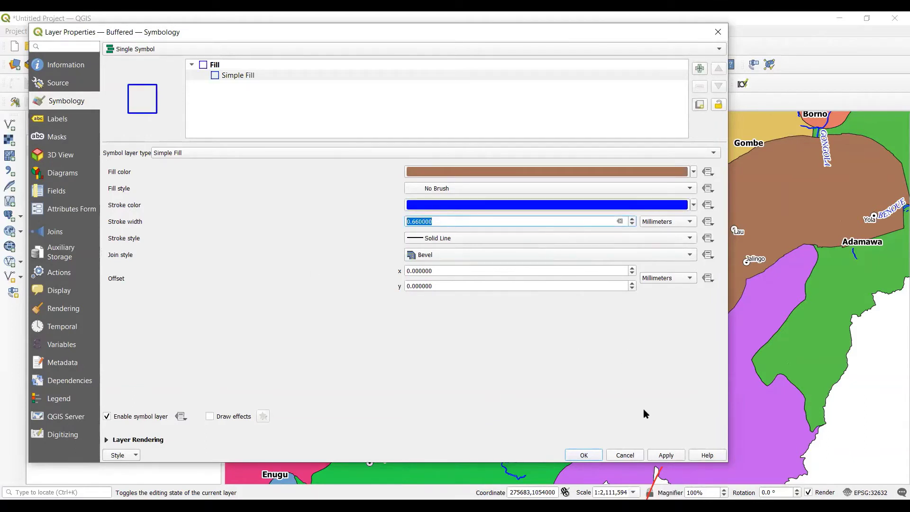
pyautogui.click(584, 455)
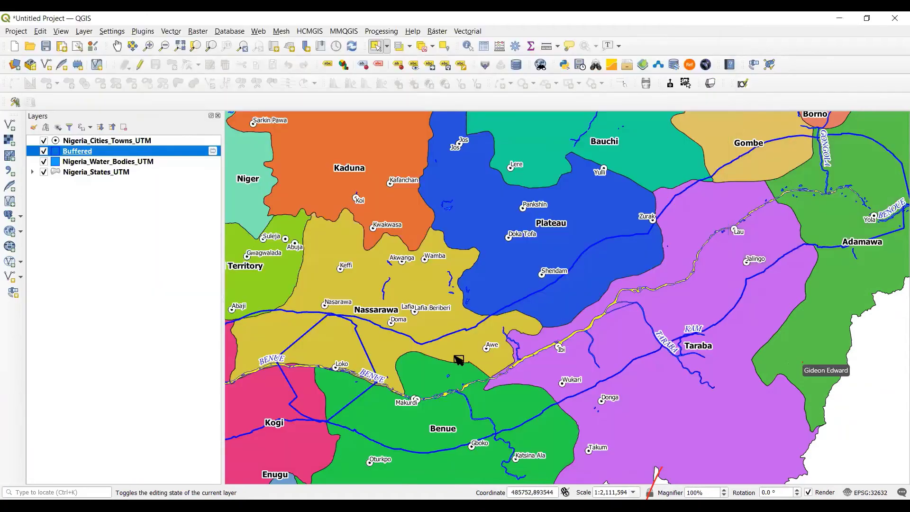
# Step: Change the Buffered layer's stroke color to yellow
pyautogui.rightClick(68, 150)
pyautogui.click(68, 151)
pyautogui.rightClick(68, 151)
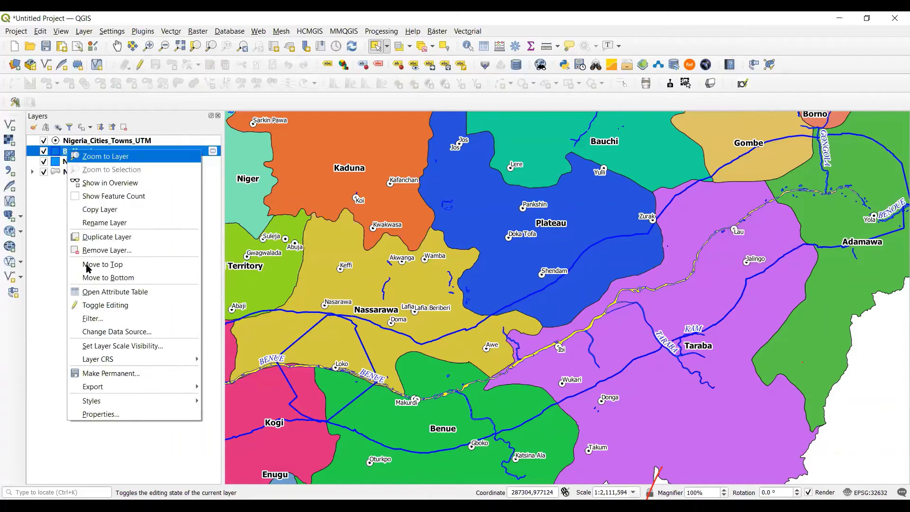
pyautogui.click(104, 414)
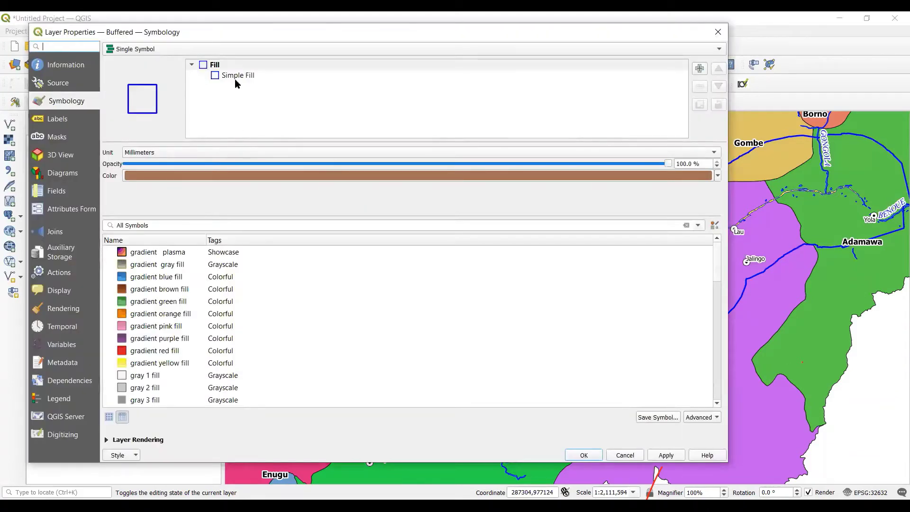
pyautogui.click(233, 75)
pyautogui.click(694, 205)
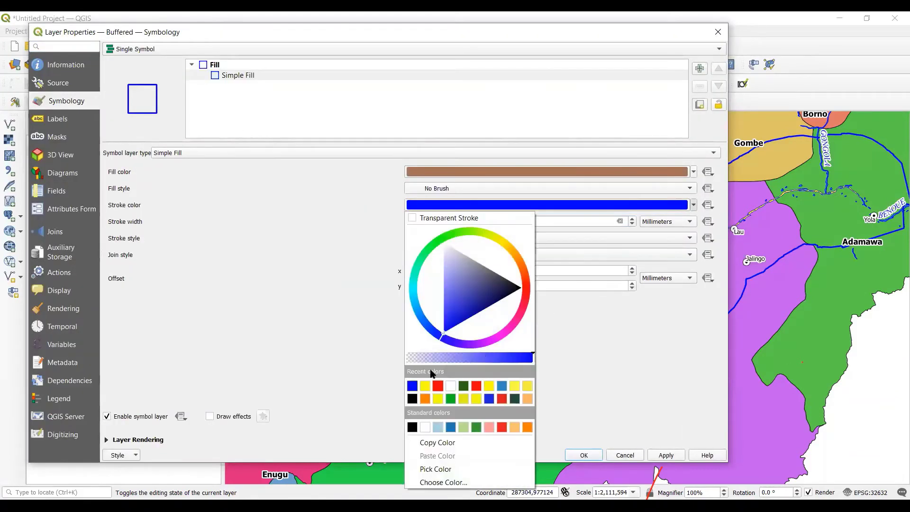
pyautogui.click(424, 386)
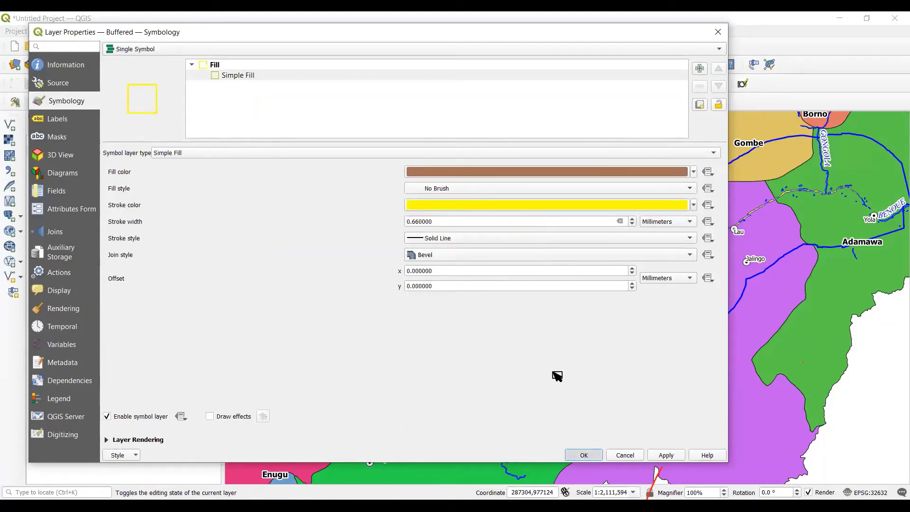
pyautogui.press('Return')
# Step: Change the Buffered layer's stroke color to black
pyautogui.scroll(-1, 394, 344)
pyautogui.moveTo(406, 266); pyautogui.dragTo(432, 177)
pyautogui.rightClick(77, 150)
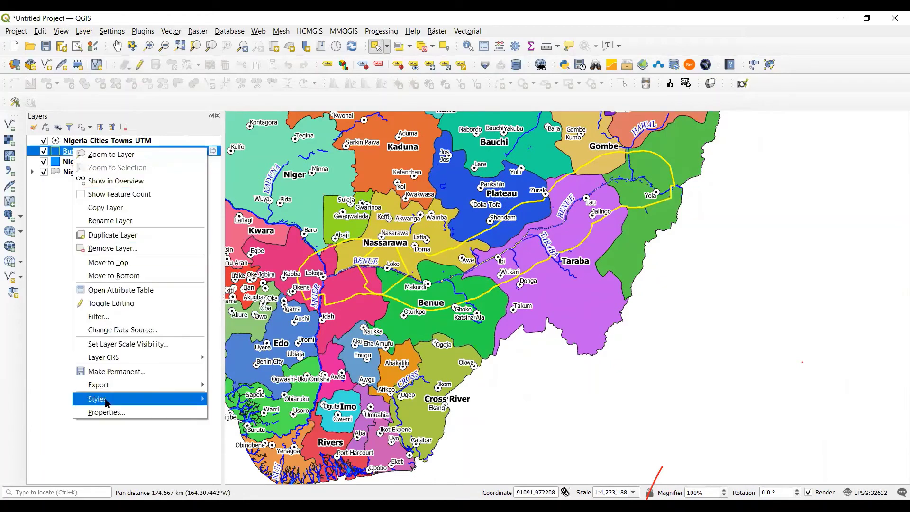
pyautogui.click(402, 238)
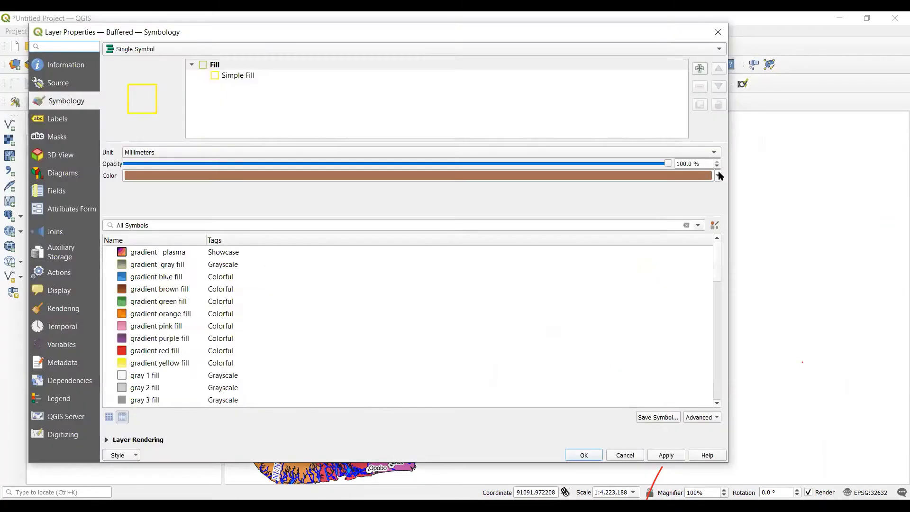
pyautogui.click(239, 76)
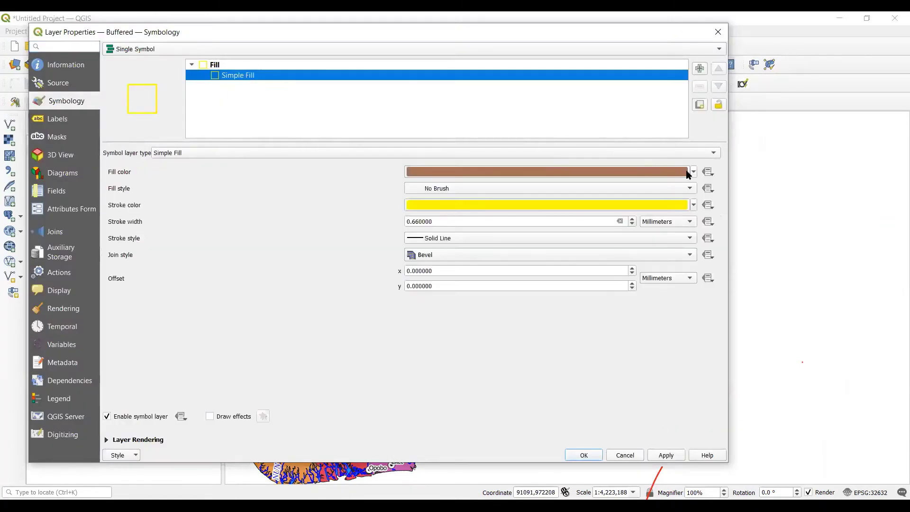
pyautogui.click(692, 205)
pyautogui.click(412, 399)
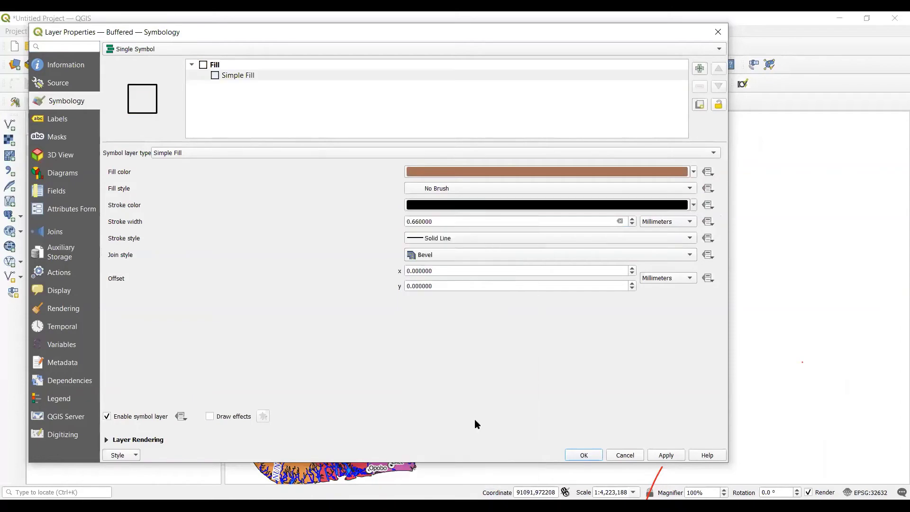
pyautogui.click(584, 455)
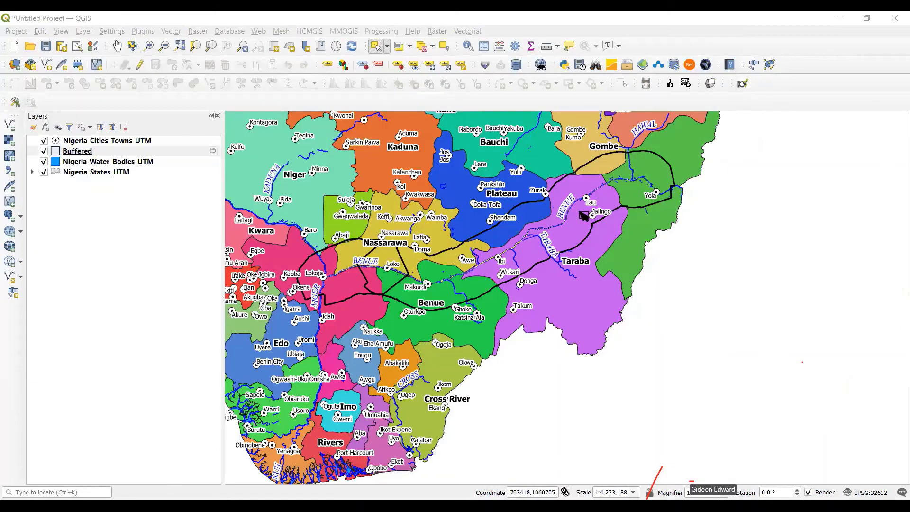
# Step: Clear the Benue River selection and select the buffer polygon around the river in the Buffered layer
pyautogui.scroll(1, 373, 276)
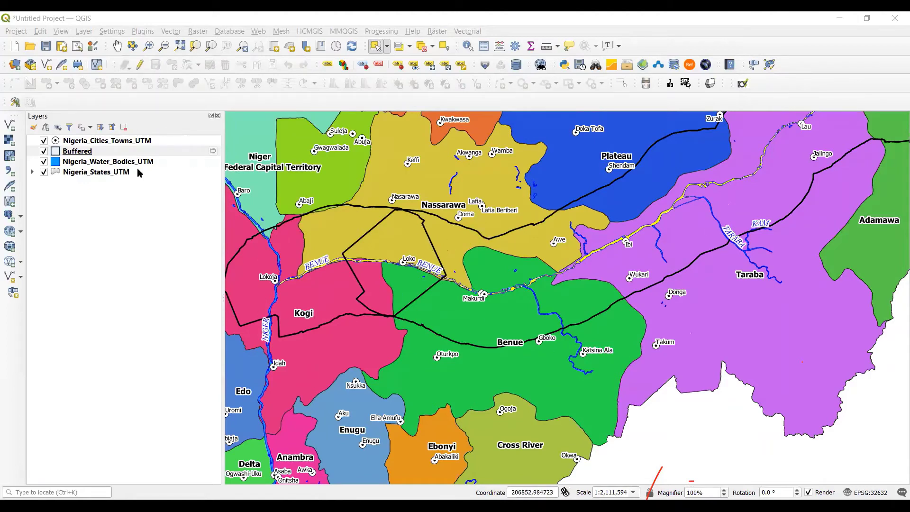
pyautogui.click(421, 48)
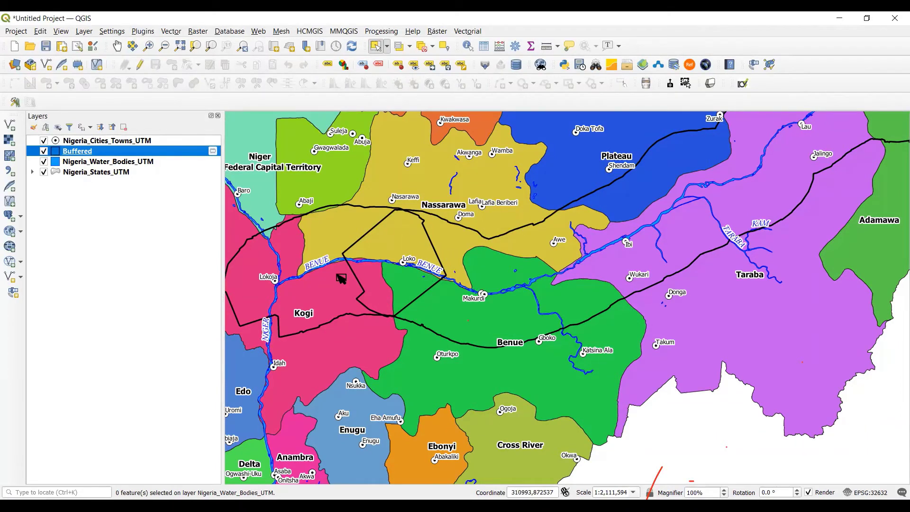
pyautogui.moveTo(340, 282); pyautogui.dragTo(371, 285)
pyautogui.click(482, 255)
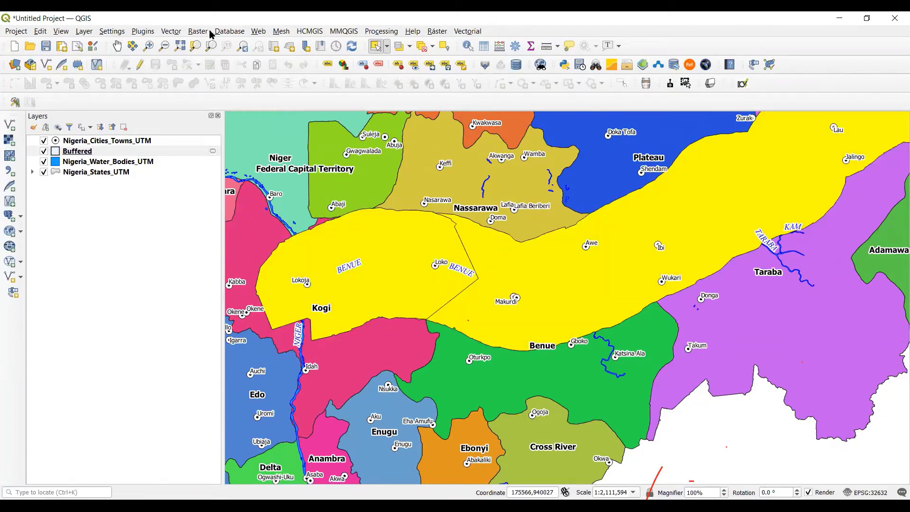
# Step: Enable editing on the Buffered layer and run Merge Vector Layers with only Buffered as input, output to a temporary layer
pyautogui.click(140, 66)
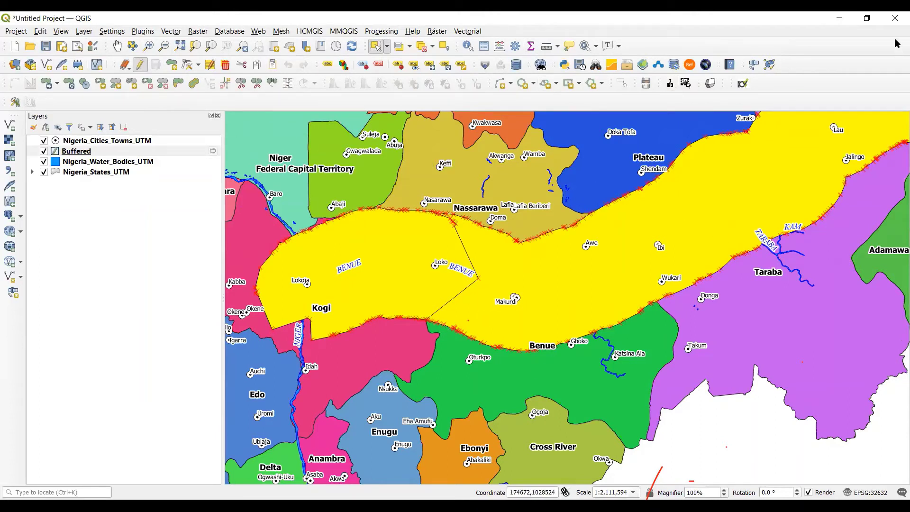
pyautogui.hotkey('alt', 'o')
pyautogui.moveTo(480, 45)
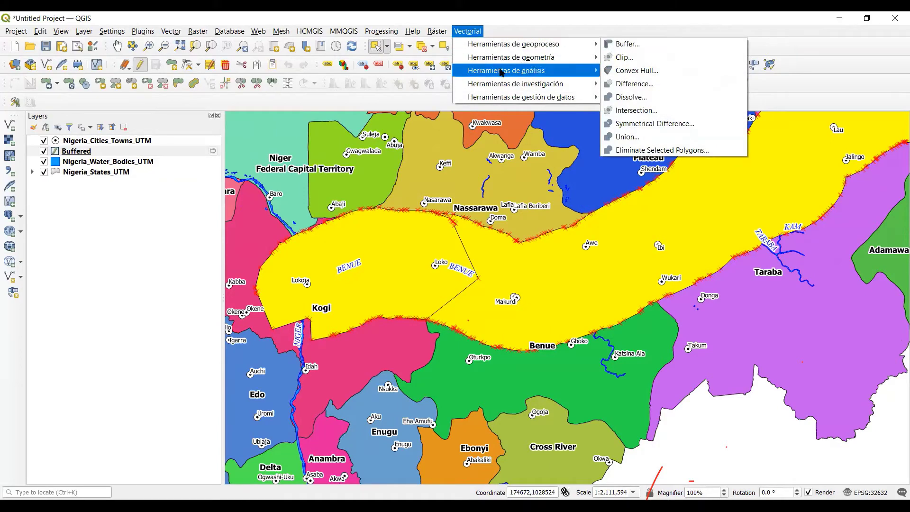
pyautogui.moveTo(505, 62)
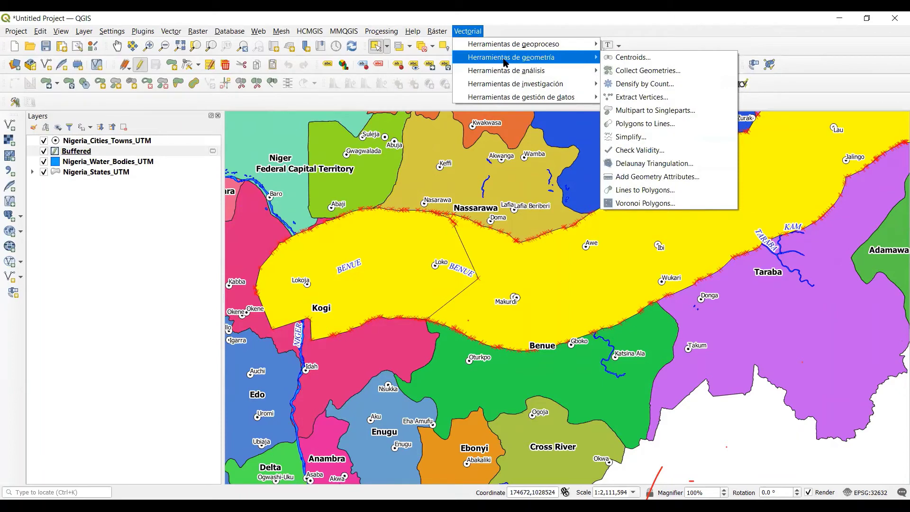
pyautogui.moveTo(514, 84)
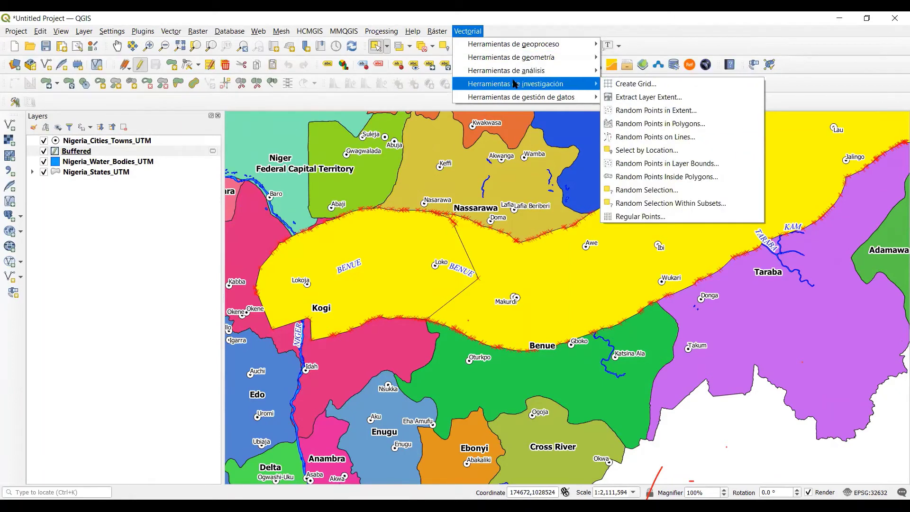
pyautogui.moveTo(524, 99)
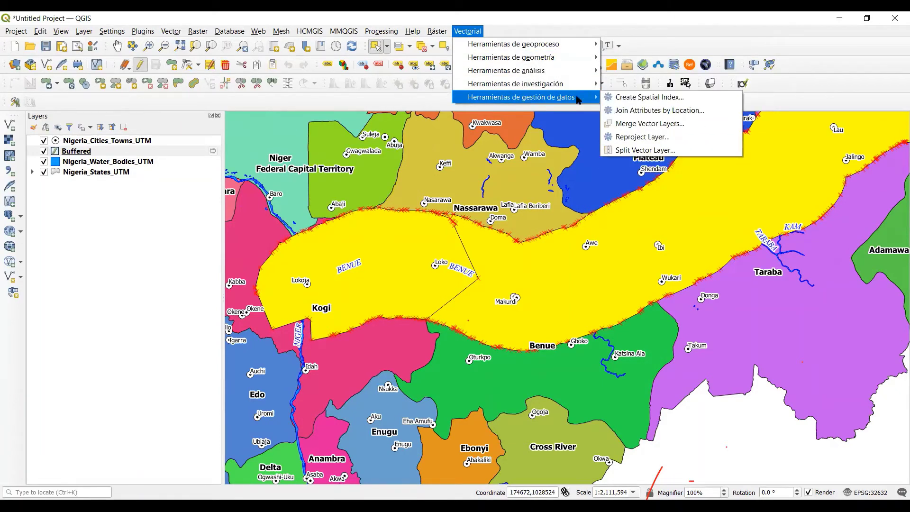
pyautogui.click(657, 127)
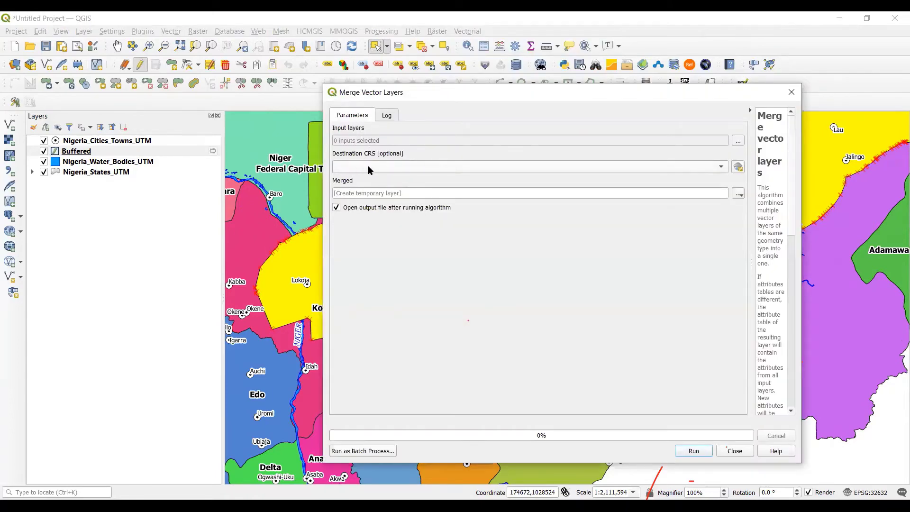
pyautogui.click(738, 141)
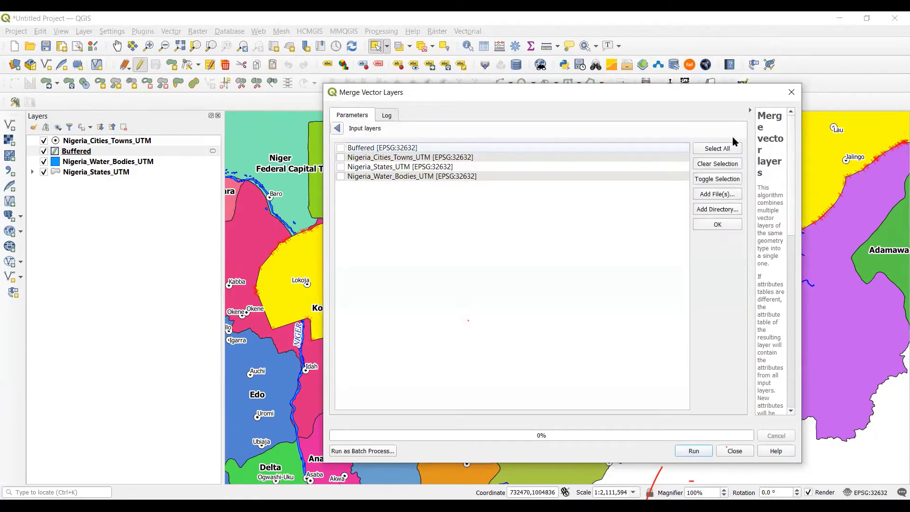
pyautogui.click(340, 148)
pyautogui.click(338, 129)
pyautogui.click(693, 450)
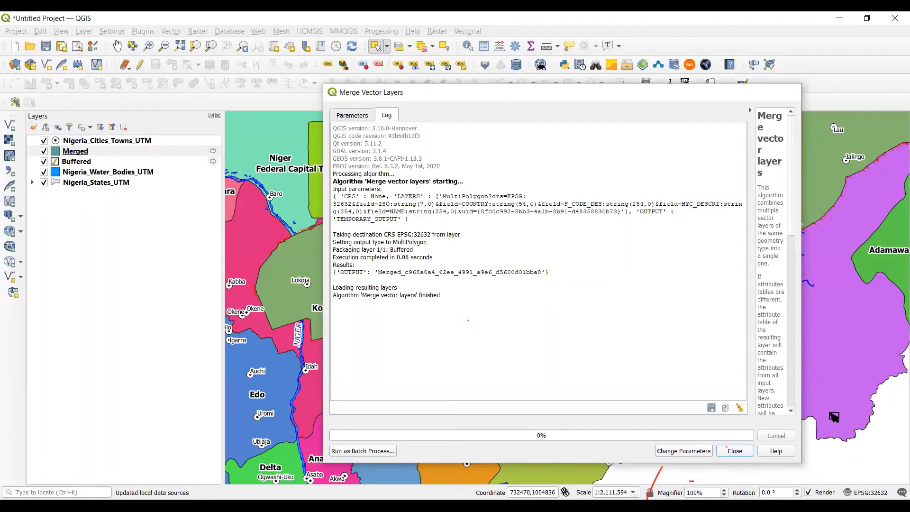
pyautogui.press('Escape')
# Step: Remove the Merged layer from the project and clear the selected buffer features
pyautogui.rightClick(81, 151)
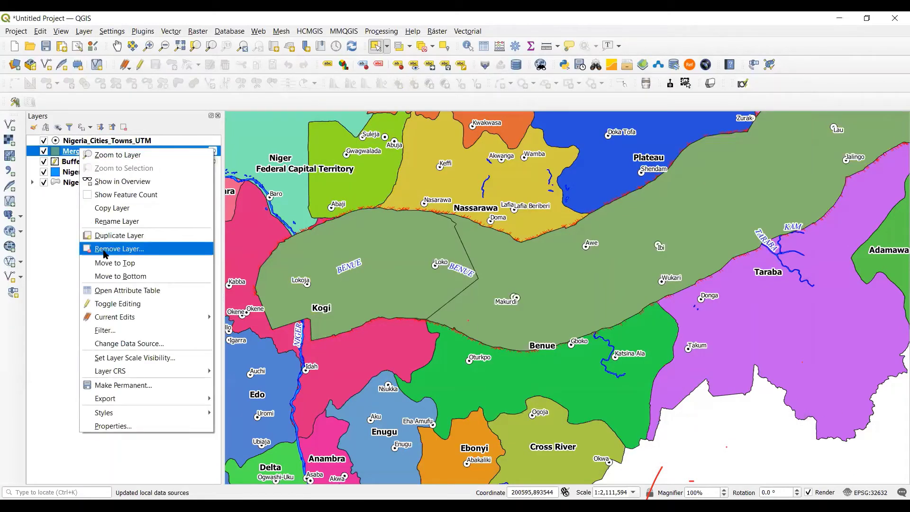
pyautogui.click(104, 249)
pyautogui.click(448, 272)
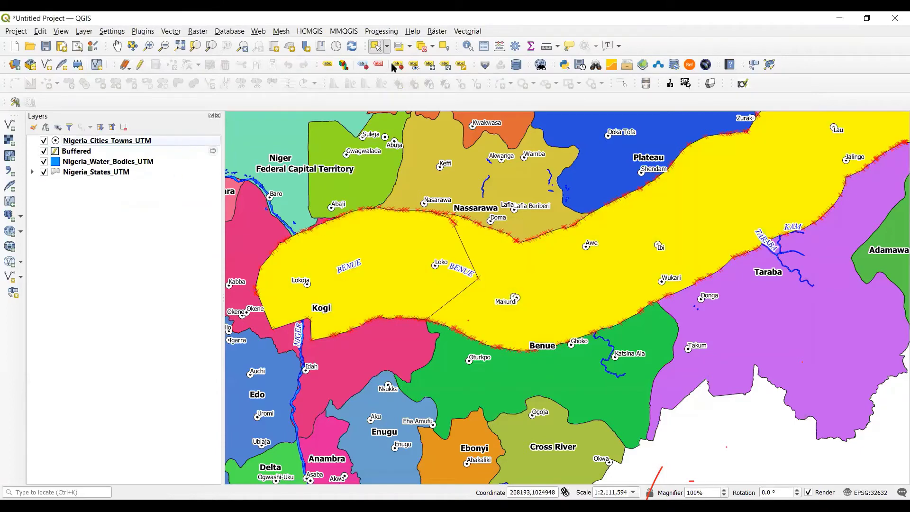
pyautogui.click(422, 46)
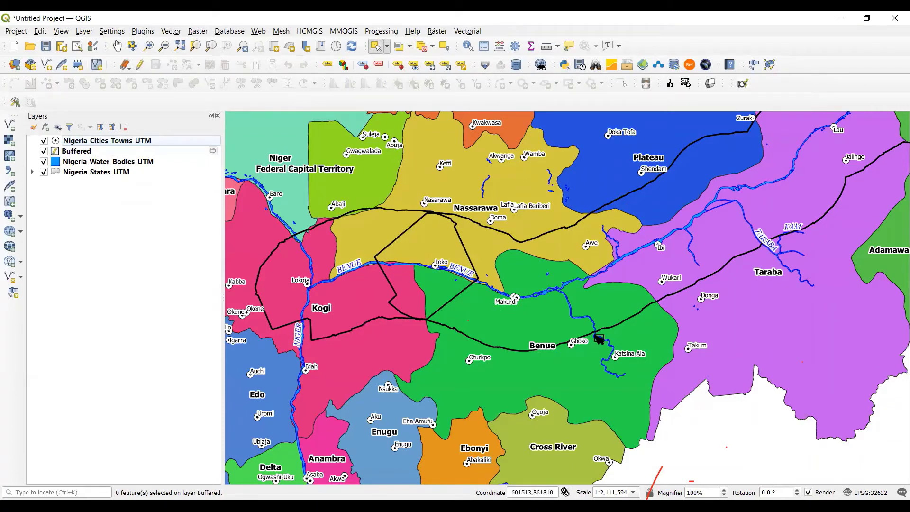
# Step: Examine the buffer outline along the Benue River and the states and towns inside it, from Kogi to Adamawa
pyautogui.moveTo(704, 245); pyautogui.dragTo(516, 348)
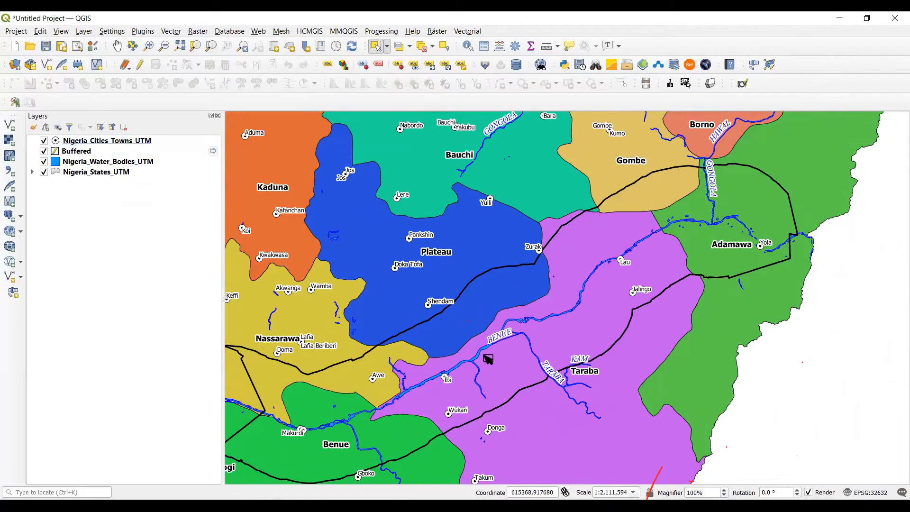
pyautogui.click(507, 346)
pyautogui.moveTo(508, 345); pyautogui.dragTo(541, 307)
pyautogui.moveTo(721, 198); pyautogui.dragTo(741, 186)
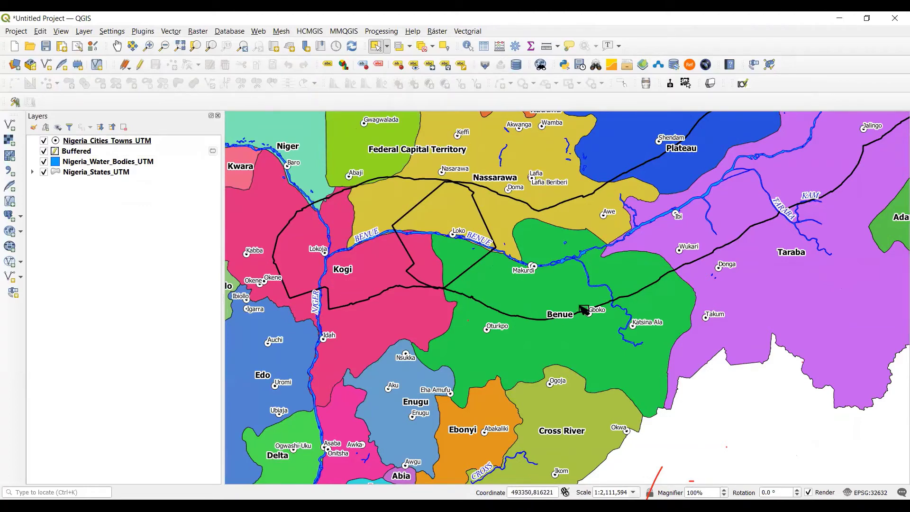
pyautogui.moveTo(634, 255); pyautogui.dragTo(494, 394)
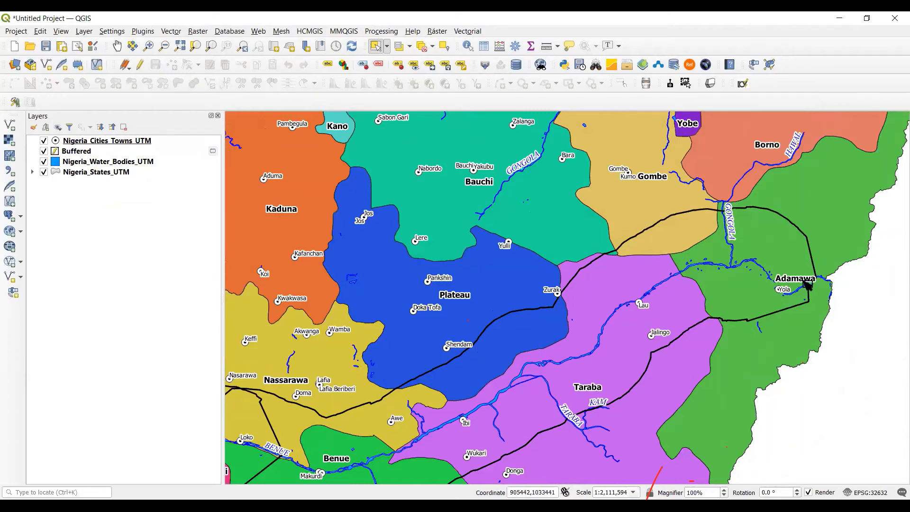
pyautogui.moveTo(571, 290); pyautogui.dragTo(679, 219)
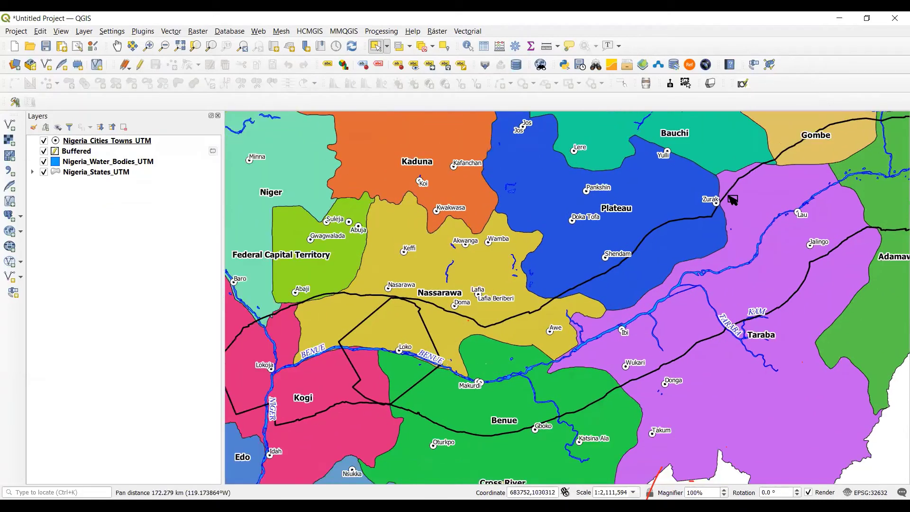
pyautogui.moveTo(404, 298); pyautogui.dragTo(427, 215)
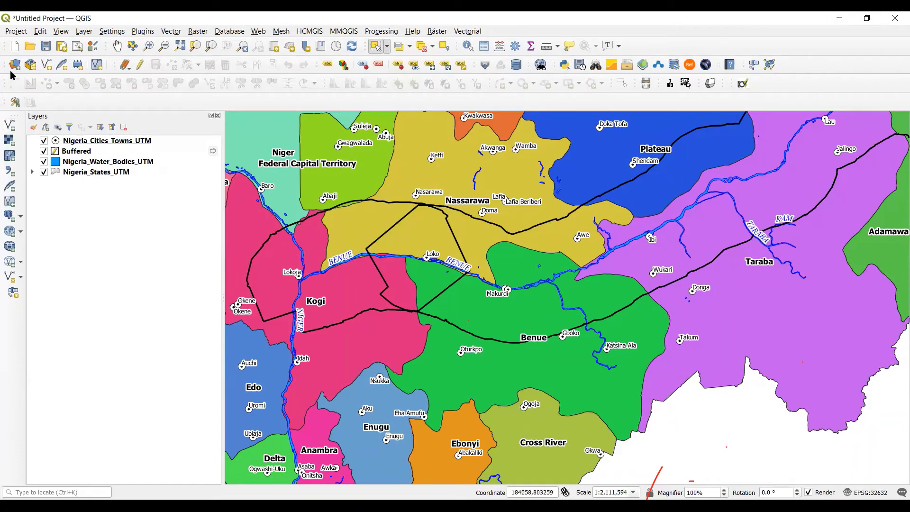
# Step: Start a new empty project, giving up the temporary scratch layers and discarding the unsaved changes
pyautogui.click(14, 45)
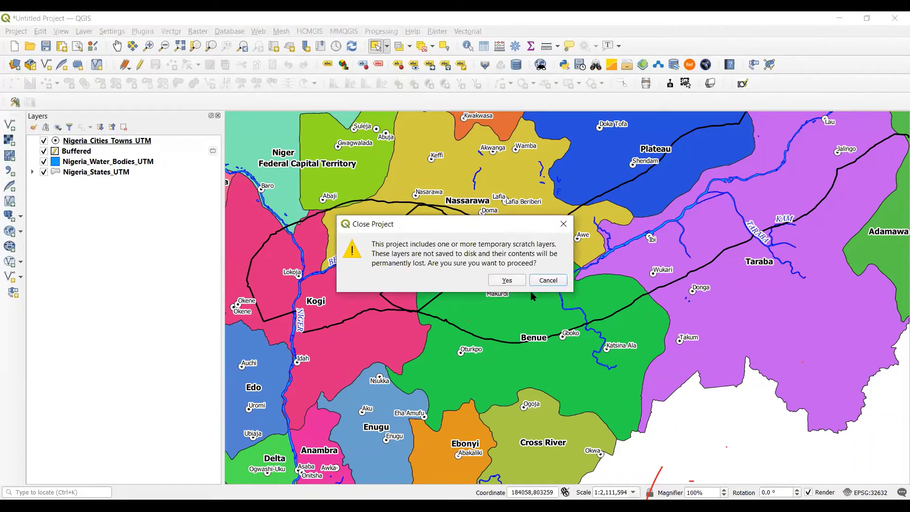
pyautogui.click(501, 282)
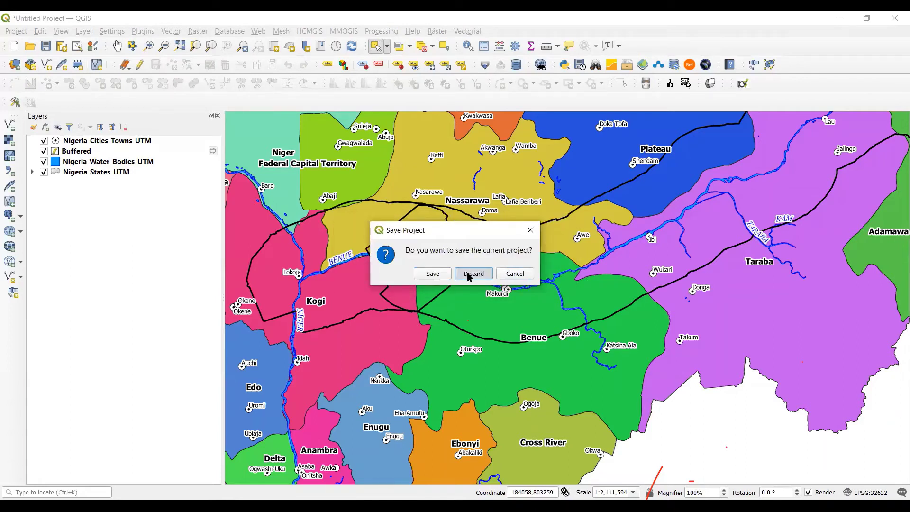
pyautogui.click(472, 274)
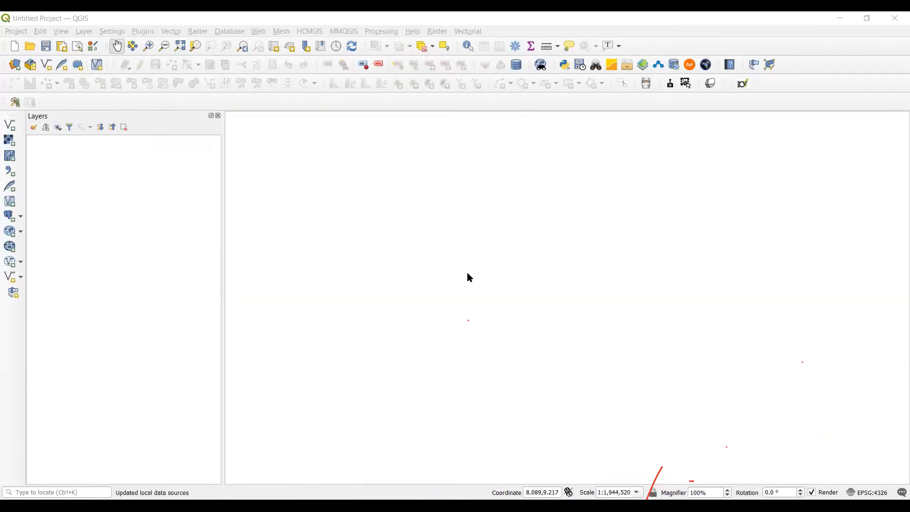
# Step: Switch to GeoprocessingTools_TheGreenSpace_1.3.pdf in Acrobat Reader and page through the Clip practical example slides
pyautogui.hotkey('alt', 'Tab')
pyautogui.click(894, 494)
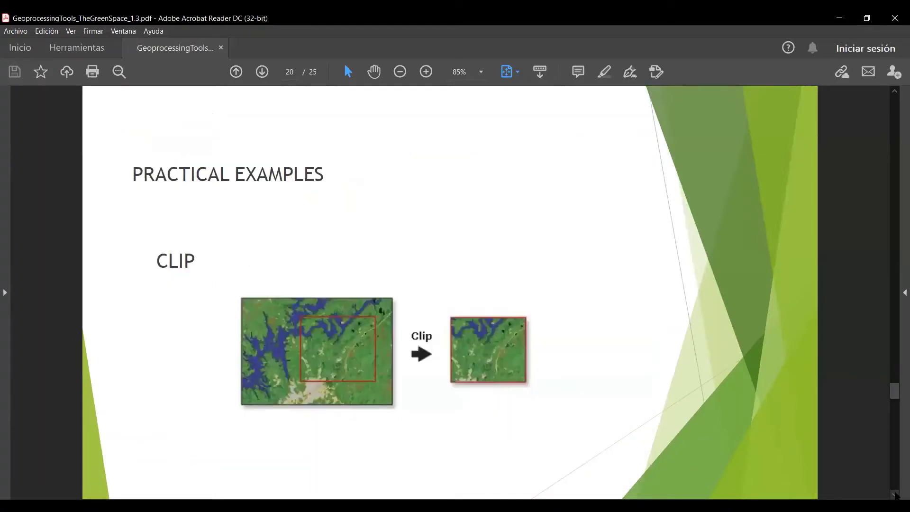
pyautogui.click(895, 495)
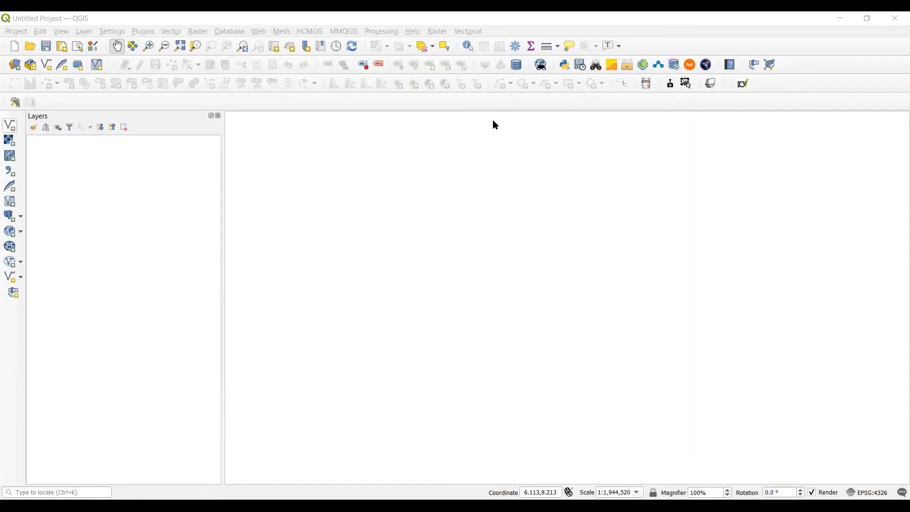
# Step: In QGIS, add the Nigeria_Highway_UTM and Nigeria_Local_Authority_UTM shapefiles from the 02_Clip/Ex_01 folder as vector layers
pyautogui.hotkey('ctrl', 'shift', 'v')
pyautogui.click(650, 157)
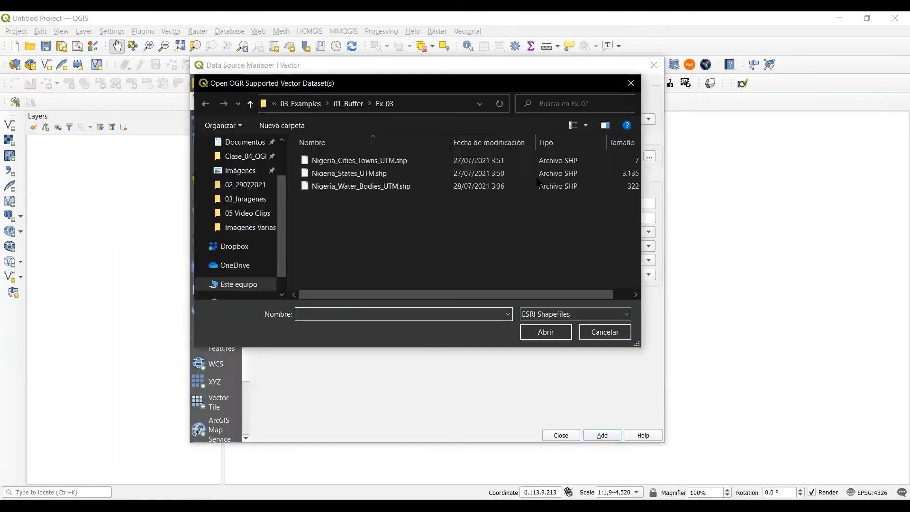
pyautogui.click(354, 105)
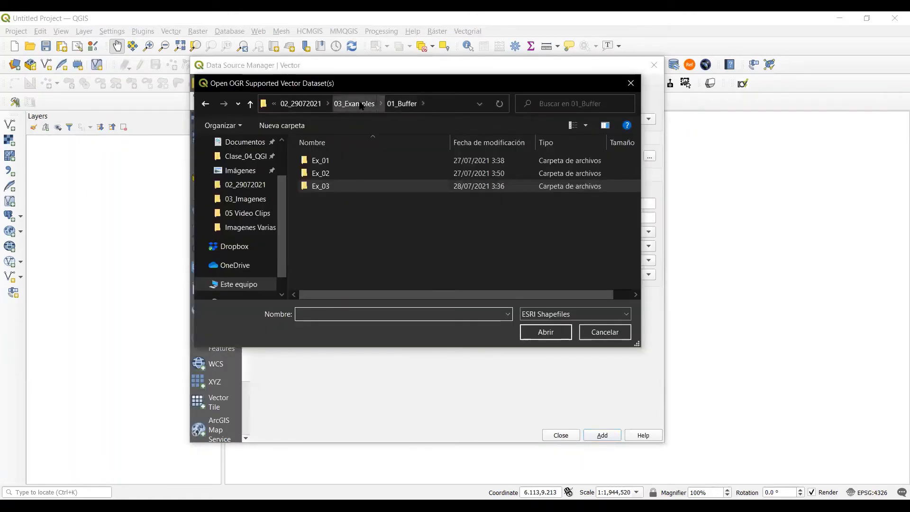
pyautogui.click(354, 103)
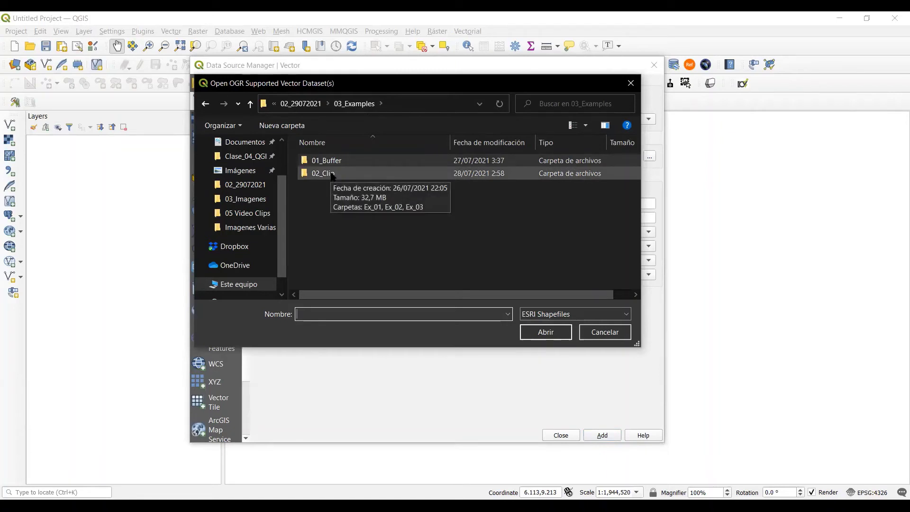
pyautogui.doubleClick(331, 173)
pyautogui.doubleClick(321, 160)
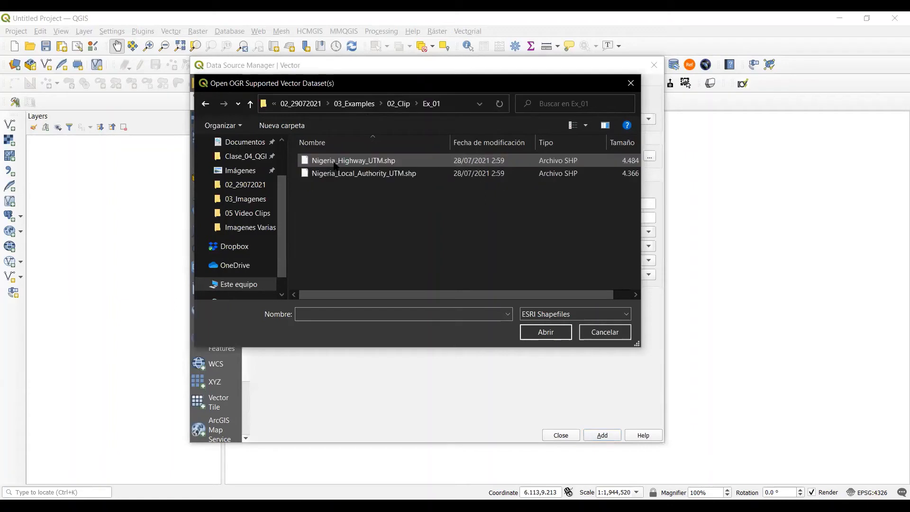
pyautogui.moveTo(397, 198); pyautogui.dragTo(317, 162)
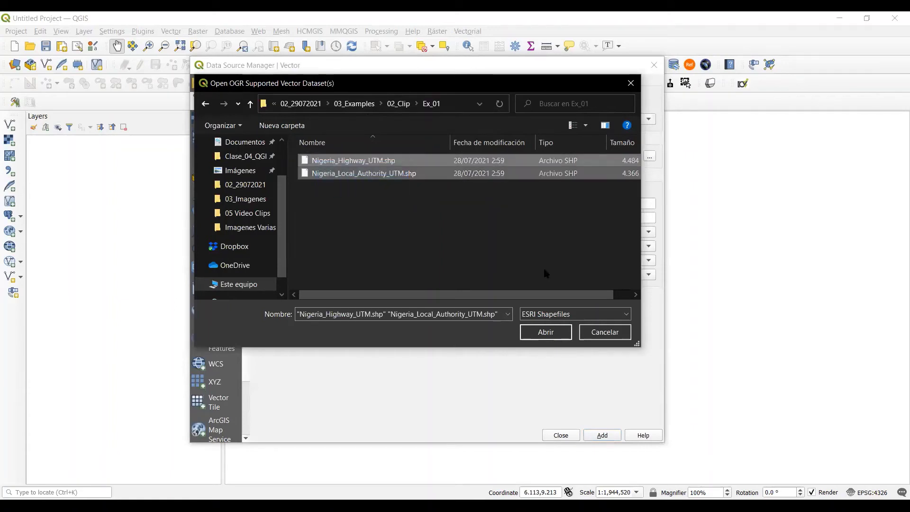
pyautogui.press('Return')
pyautogui.click(589, 434)
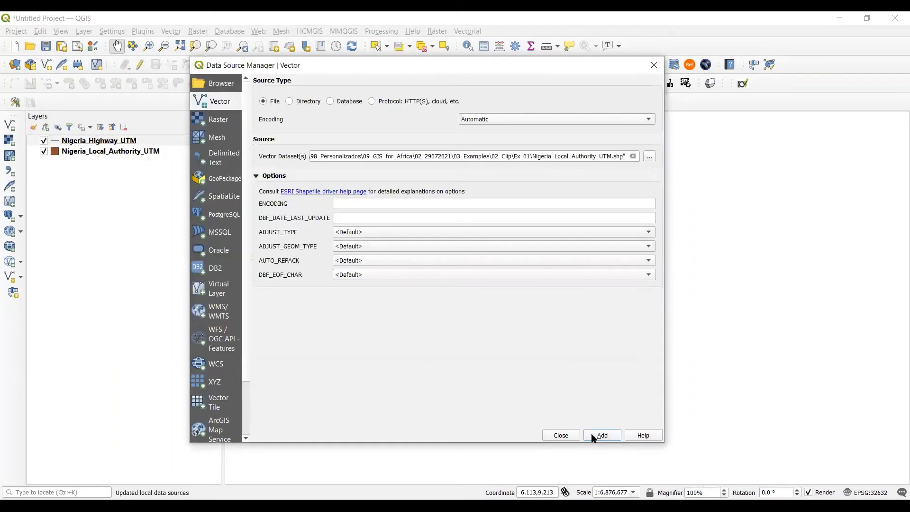
pyautogui.click(560, 435)
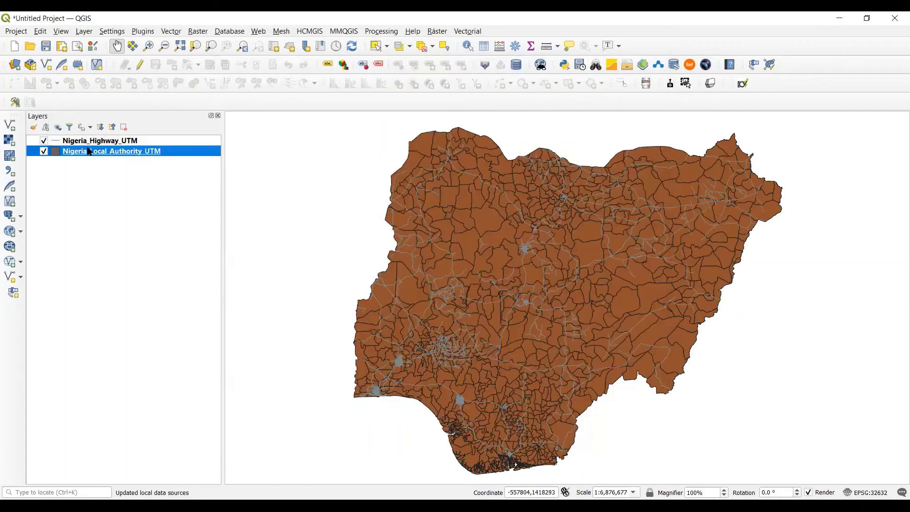
# Step: Style the Nigeria_Local_Authority_UTM layer with Categorized symbology, classified on the NAME_1 field with random colors
pyautogui.rightClick(82, 154)
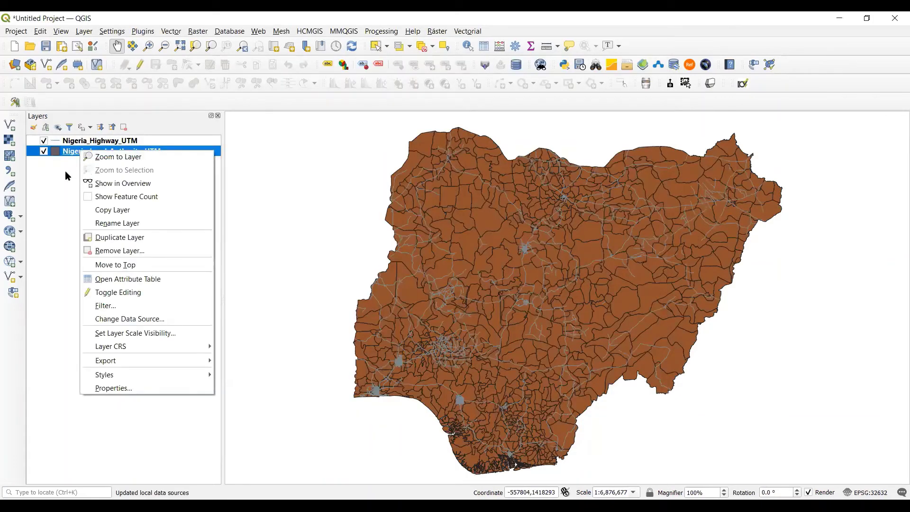
pyautogui.click(86, 159)
pyautogui.rightClick(120, 151)
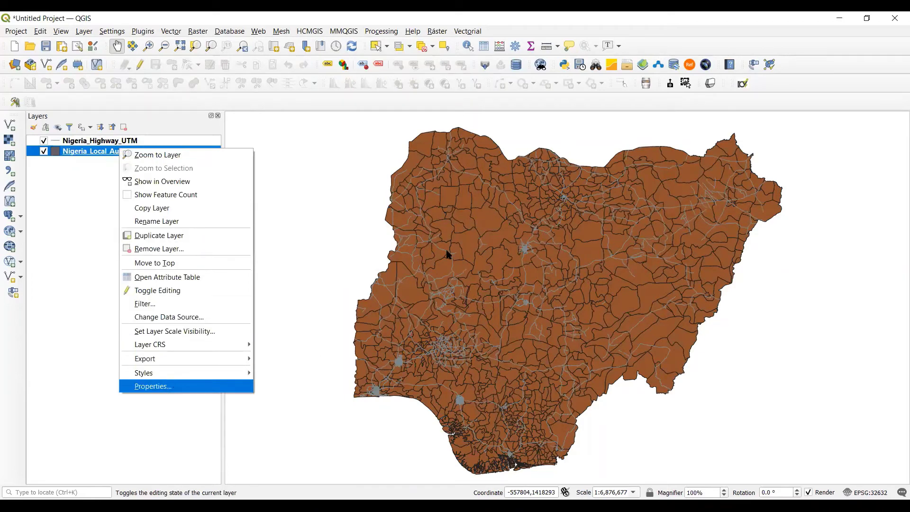
pyautogui.press('Return')
pyautogui.click(136, 49)
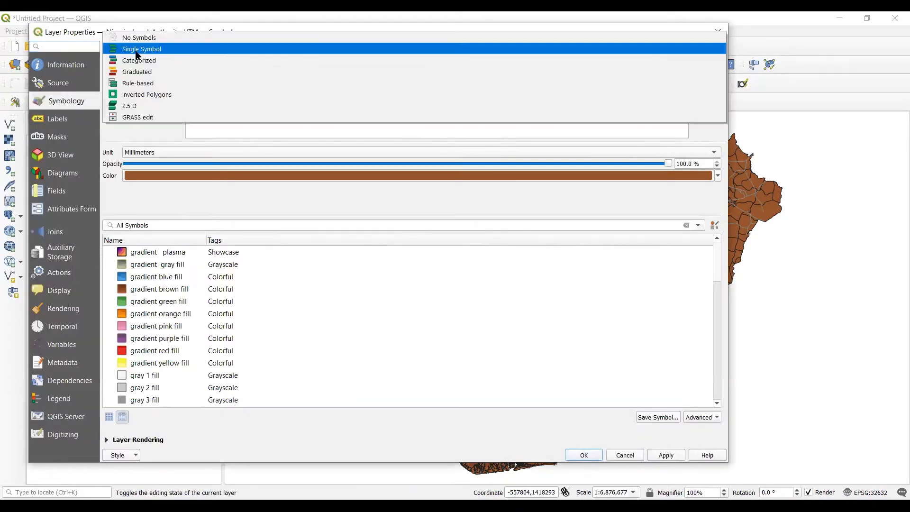
pyautogui.click(142, 61)
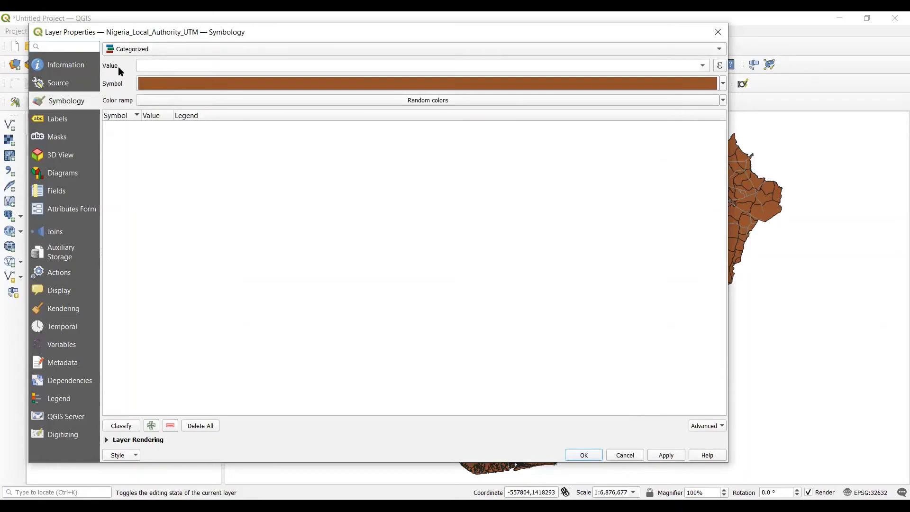
pyautogui.click(702, 66)
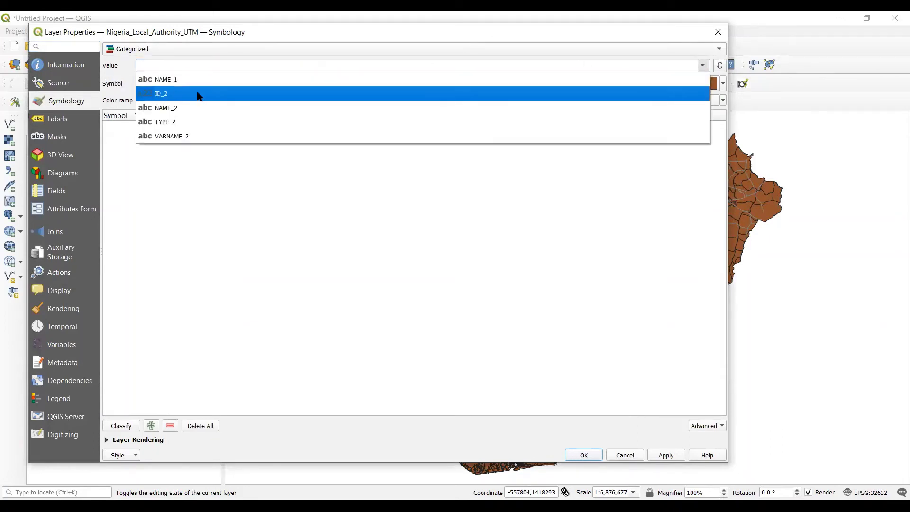
pyautogui.click(181, 81)
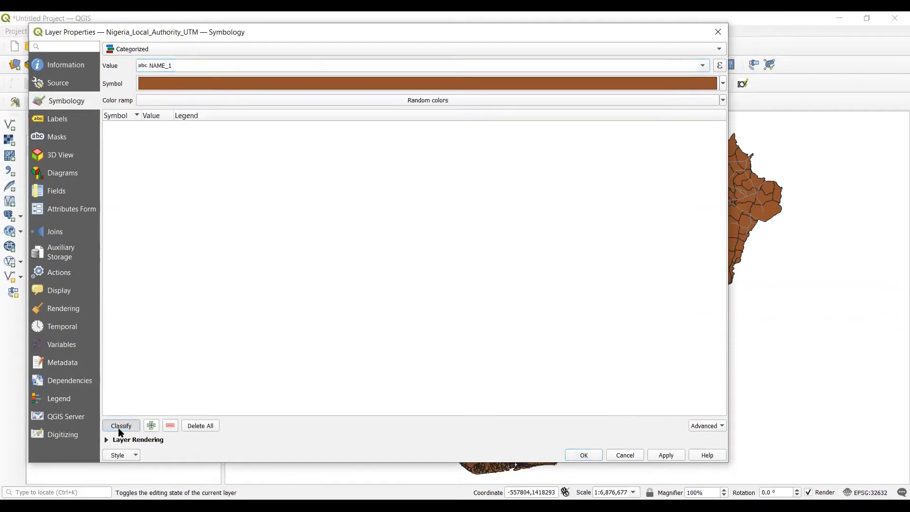
pyautogui.click(122, 426)
pyautogui.click(584, 455)
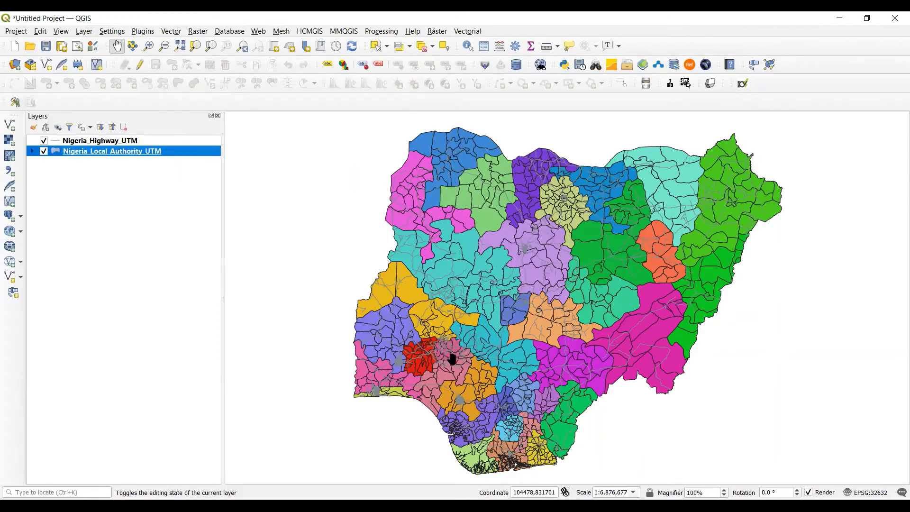
# Step: Examine the dense highway cluster and the local authority boundaries crossing it in the violet-blue state in southwestern Nigeria
pyautogui.scroll(1, 415, 370)
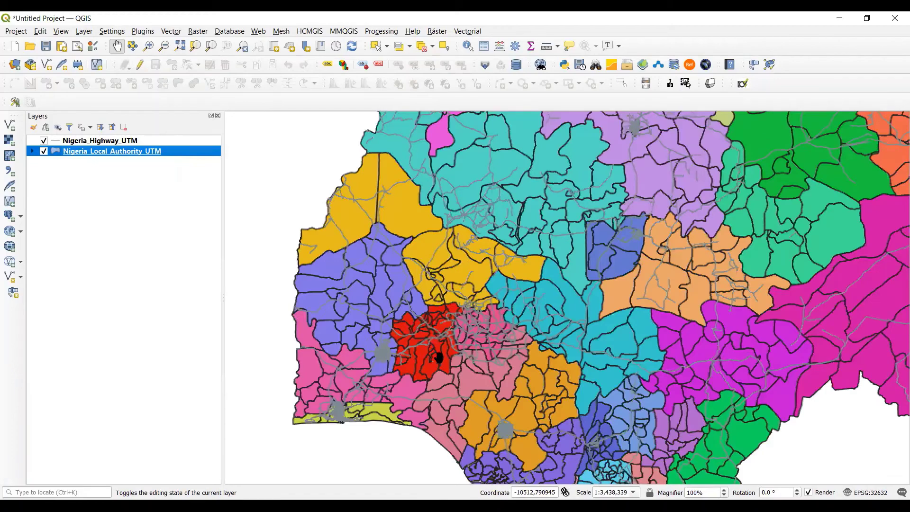
pyautogui.scroll(1, 442, 355)
pyautogui.moveTo(506, 265); pyautogui.dragTo(554, 248)
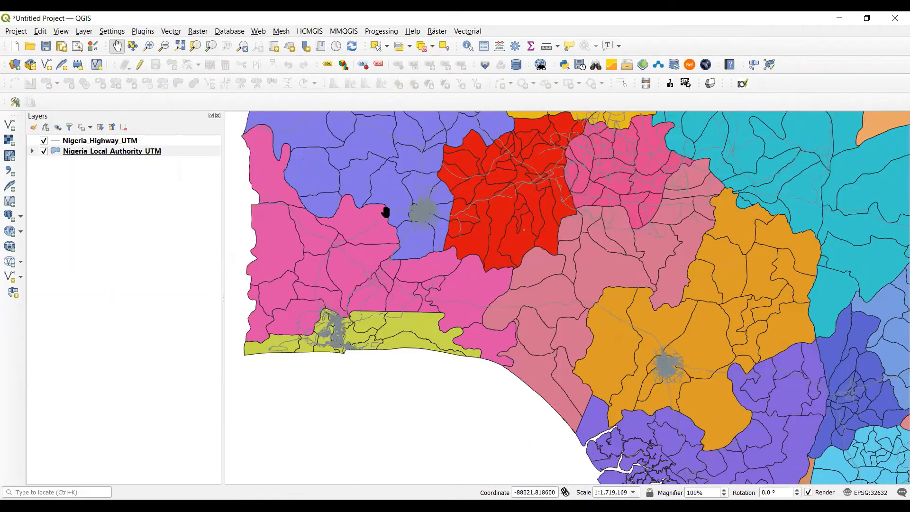
pyautogui.scroll(1, 379, 213)
pyautogui.scroll(1, 450, 220)
pyautogui.moveTo(413, 205); pyautogui.dragTo(412, 258)
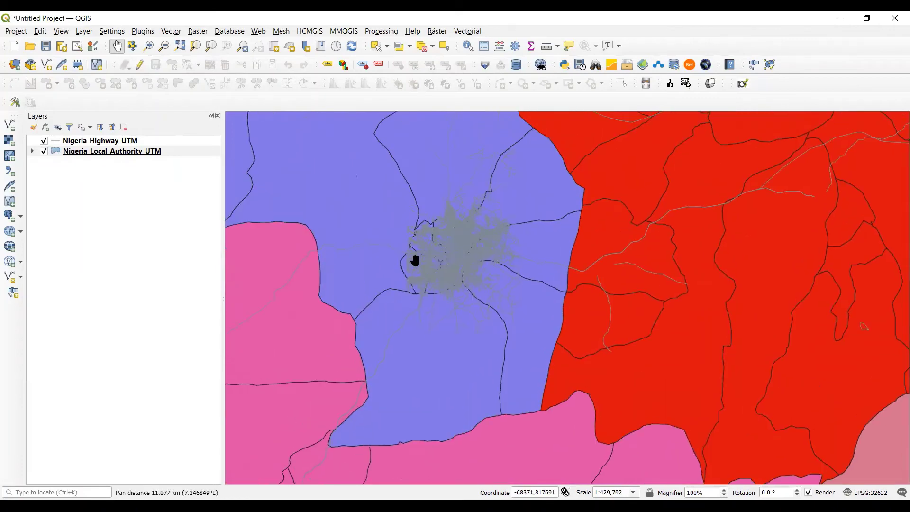
pyautogui.scroll(1, 469, 256)
pyautogui.moveTo(481, 257); pyautogui.dragTo(465, 261)
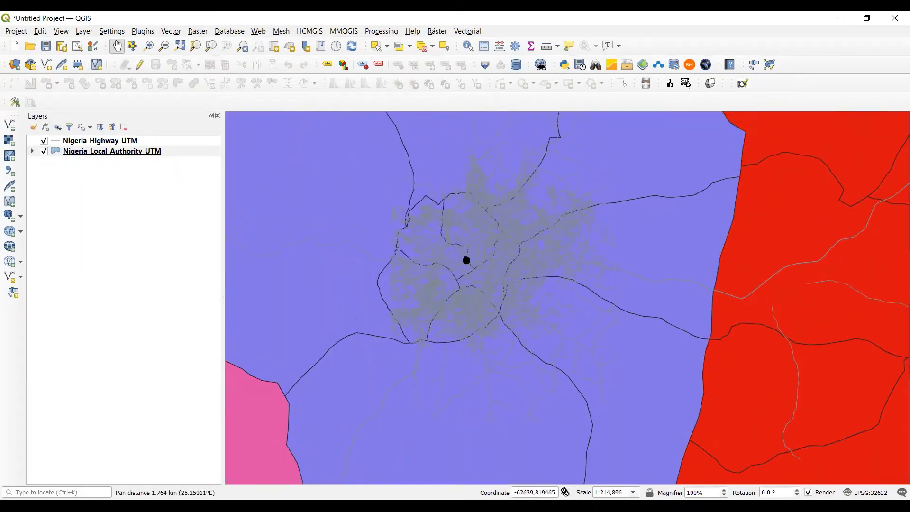
pyautogui.scroll(1, 431, 250)
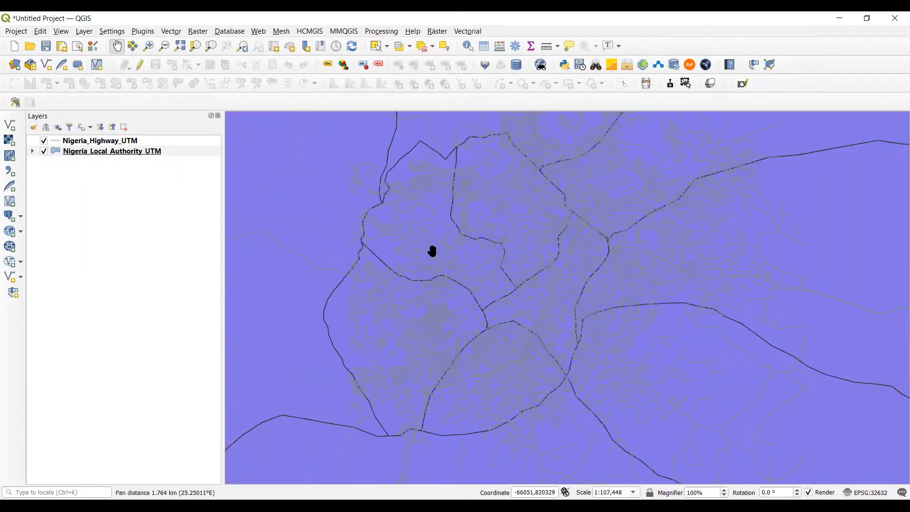
# Step: Show single labels from the NAME_2 field on the Nigeria_Local_Authority_UTM layer, with a text buffer drawn around them
pyautogui.rightClick(83, 151)
pyautogui.click(122, 385)
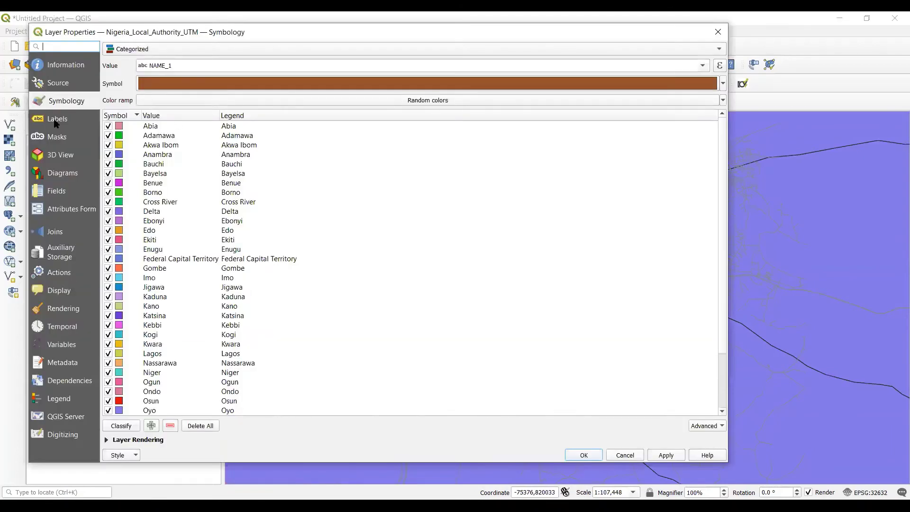
pyautogui.click(56, 123)
pyautogui.click(187, 47)
pyautogui.click(130, 59)
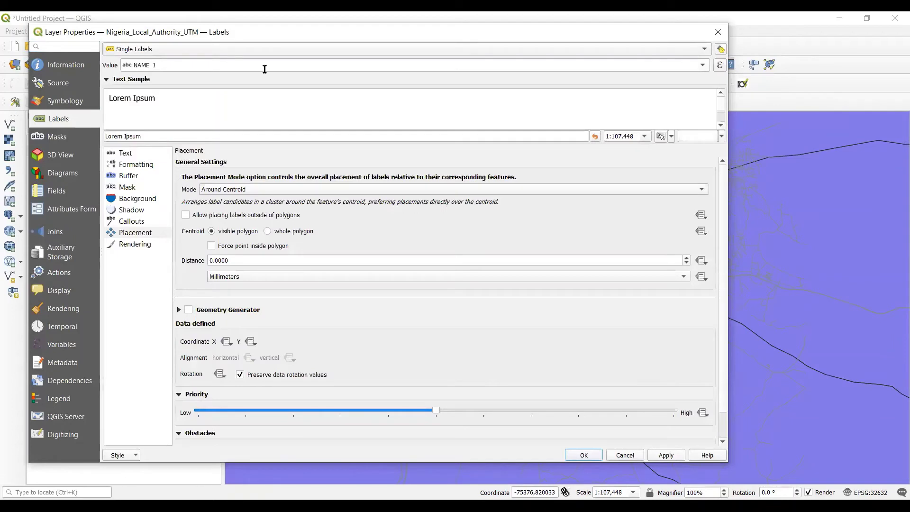
pyautogui.click(129, 176)
pyautogui.click(209, 165)
pyautogui.click(131, 66)
pyautogui.click(703, 65)
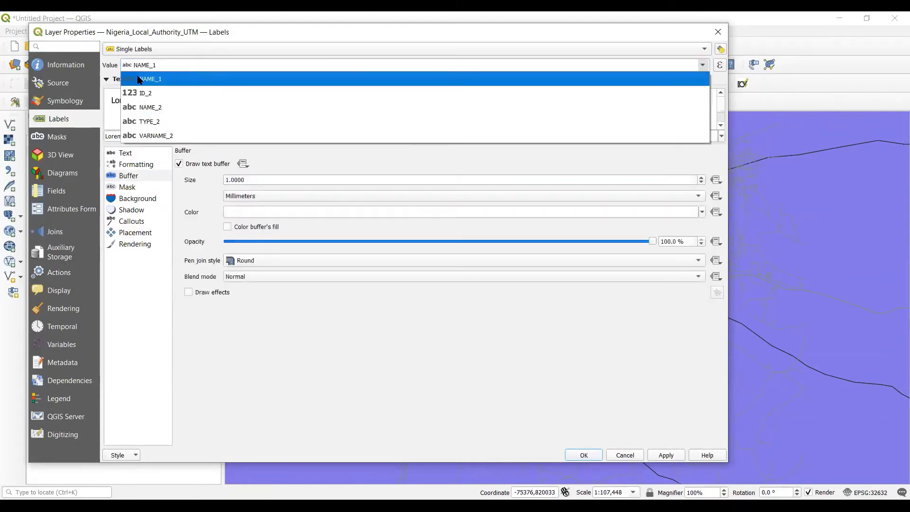
pyautogui.click(148, 109)
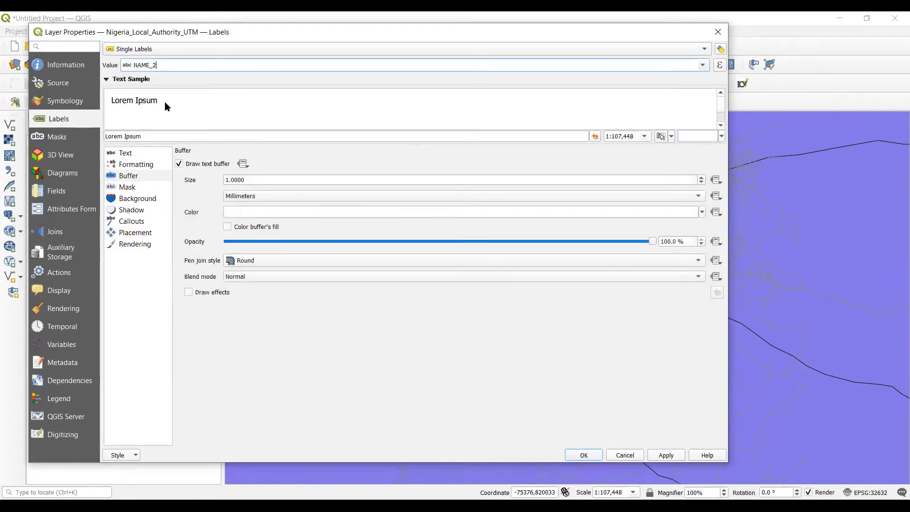
pyautogui.click(583, 455)
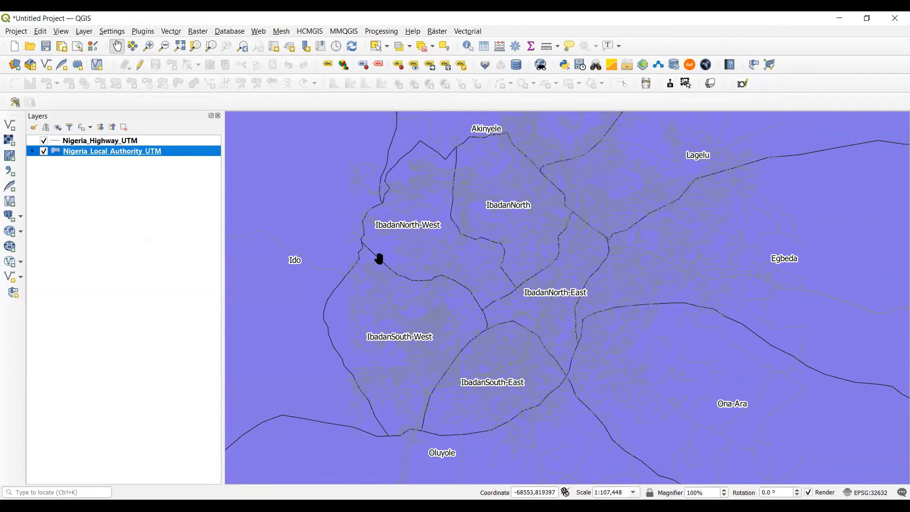
# Step: Change the Simple Line color of the Nigeria_Highway_UTM layer to red
pyautogui.rightClick(68, 141)
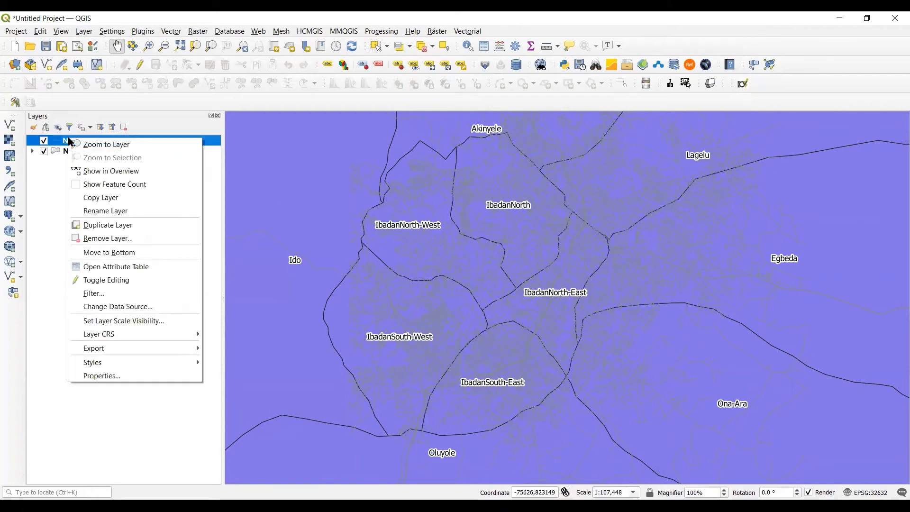
pyautogui.click(90, 375)
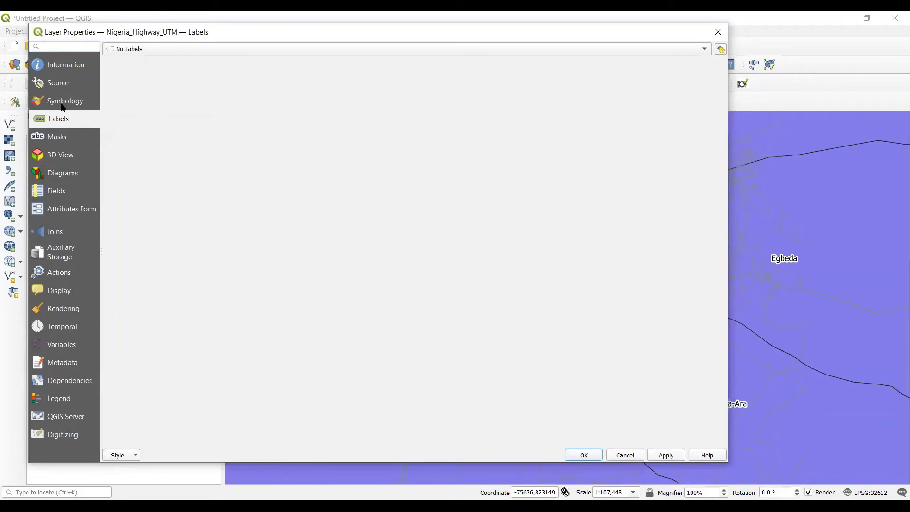
pyautogui.click(63, 107)
pyautogui.click(144, 49)
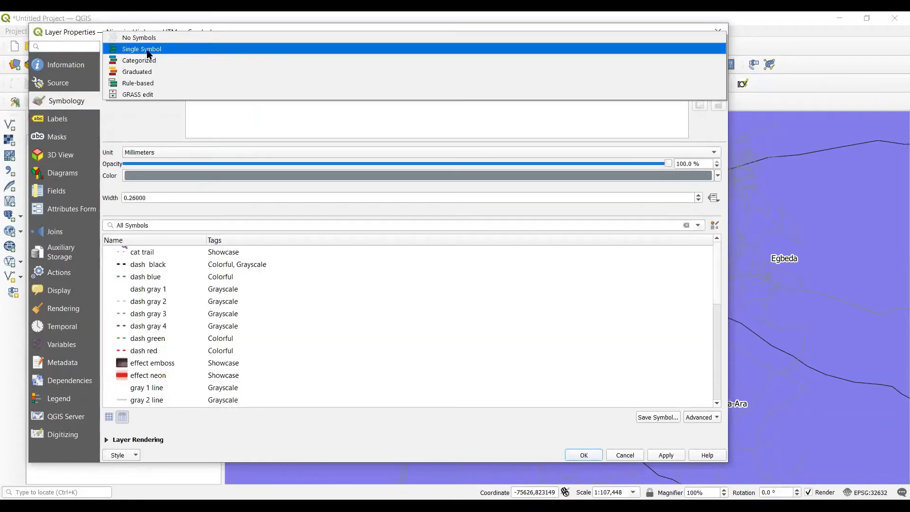
pyautogui.click(146, 120)
pyautogui.click(240, 75)
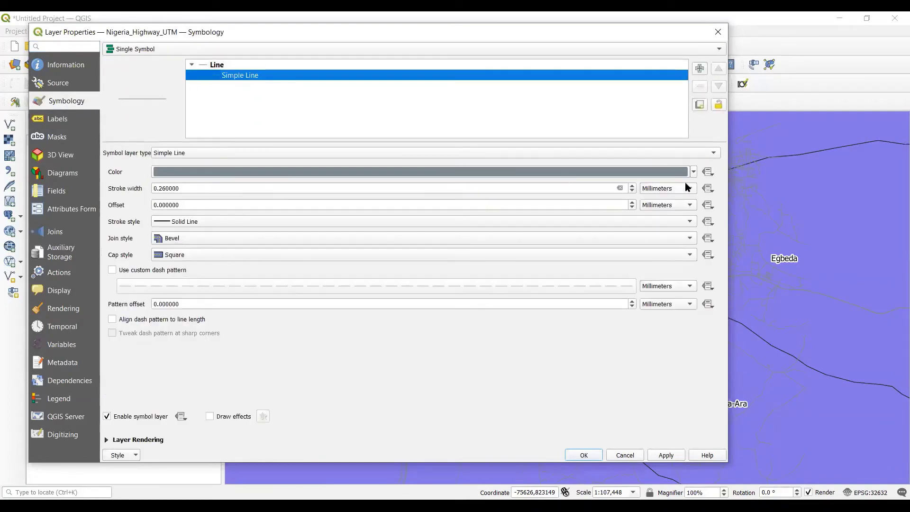
pyautogui.click(693, 173)
pyautogui.click(199, 338)
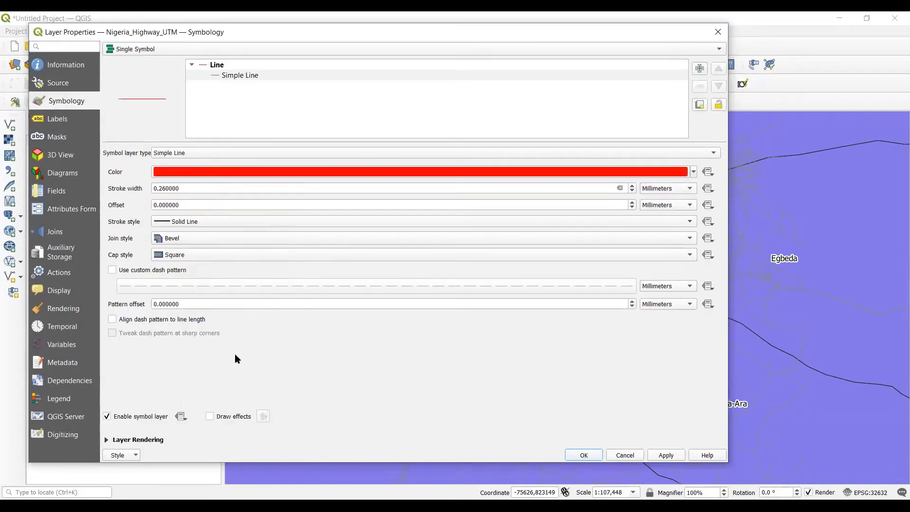
pyautogui.click(583, 456)
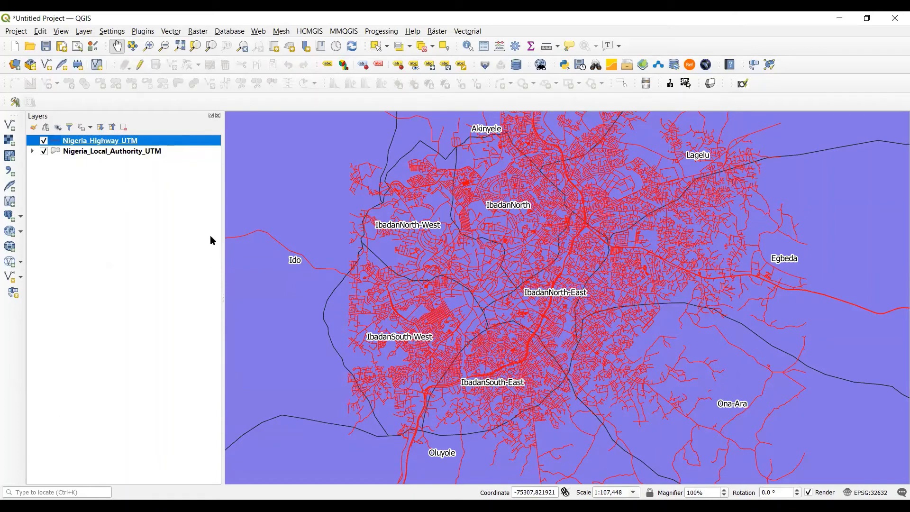
pyautogui.moveTo(483, 223); pyautogui.dragTo(408, 217)
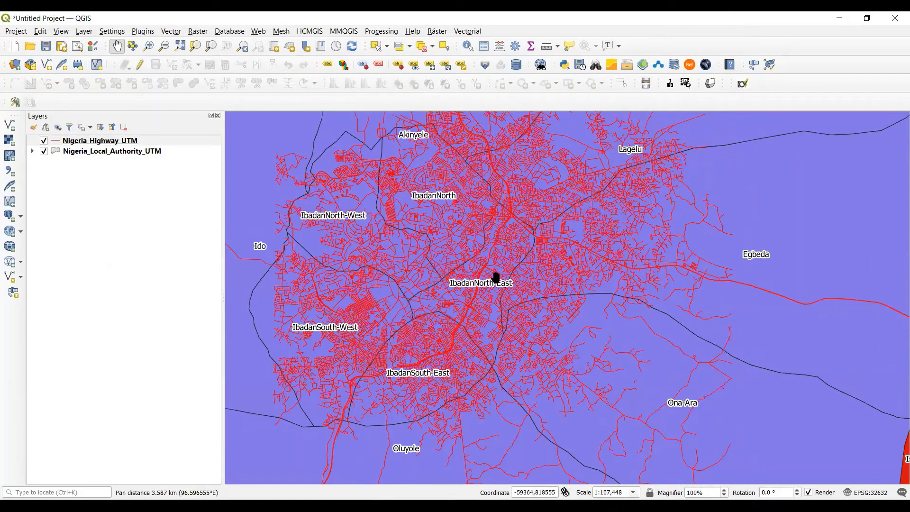
pyautogui.scroll(-1, 547, 205)
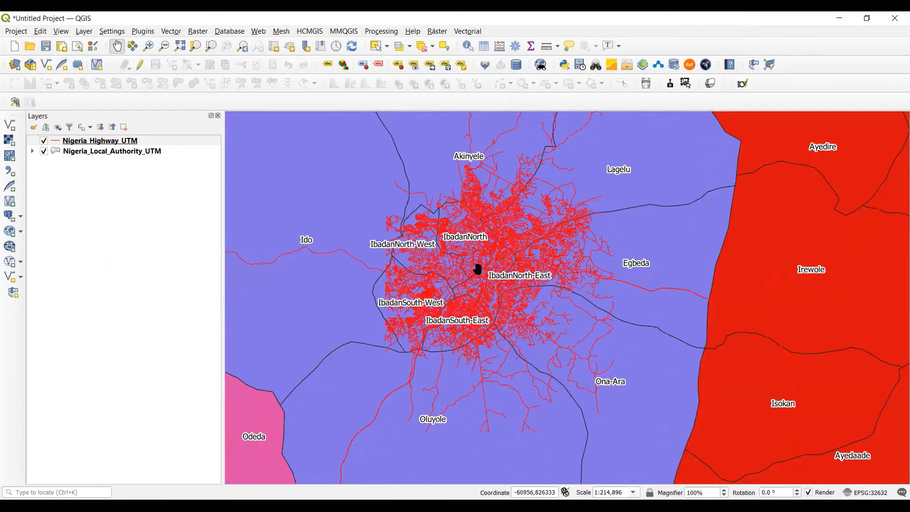
pyautogui.scroll(1, 491, 236)
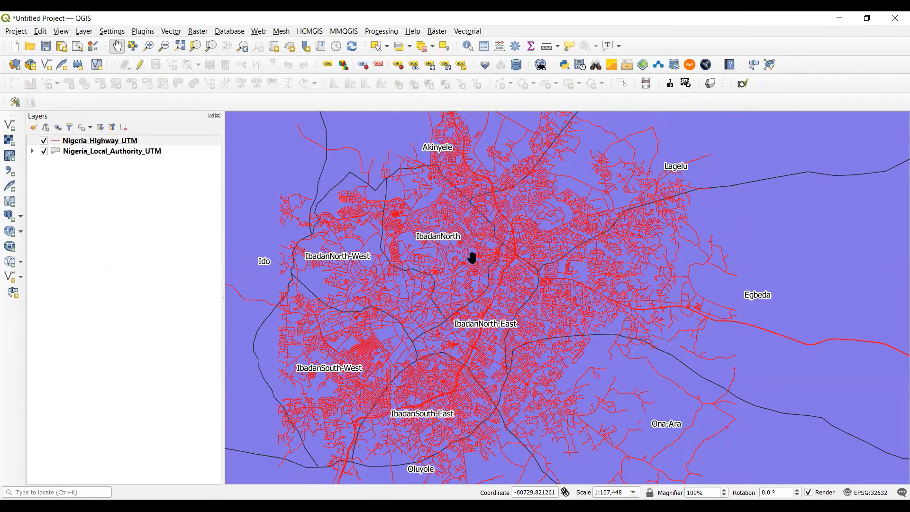
# Step: Select the five Ibadan districts (North, North-West, North-East, South-West and South-East) in the Nigeria_Local_Authority_UTM layer
pyautogui.moveTo(369, 248); pyautogui.dragTo(374, 264)
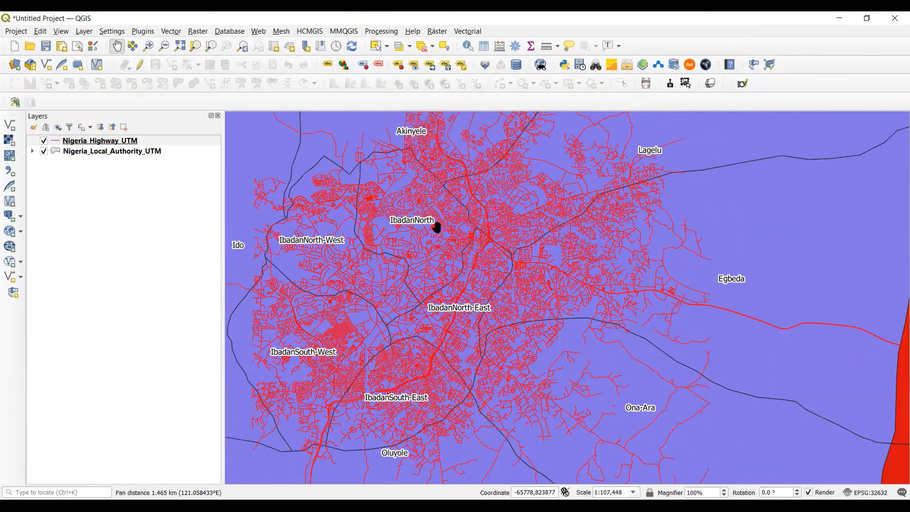
pyautogui.moveTo(448, 197); pyautogui.dragTo(473, 193)
pyautogui.moveTo(452, 275)
pyautogui.mouseDown()
pyautogui.moveTo(458, 268)
pyautogui.moveTo(415, 242)
pyautogui.mouseUp()
pyautogui.click(80, 153)
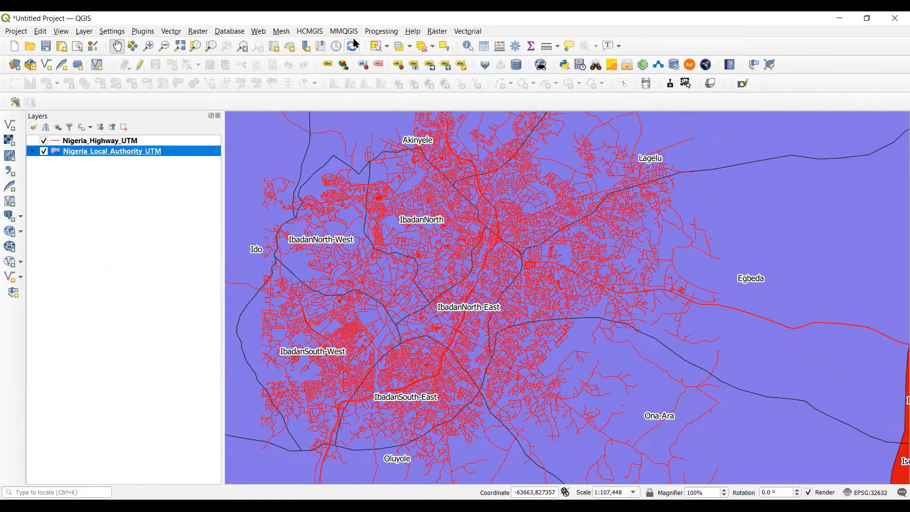
pyautogui.click(374, 47)
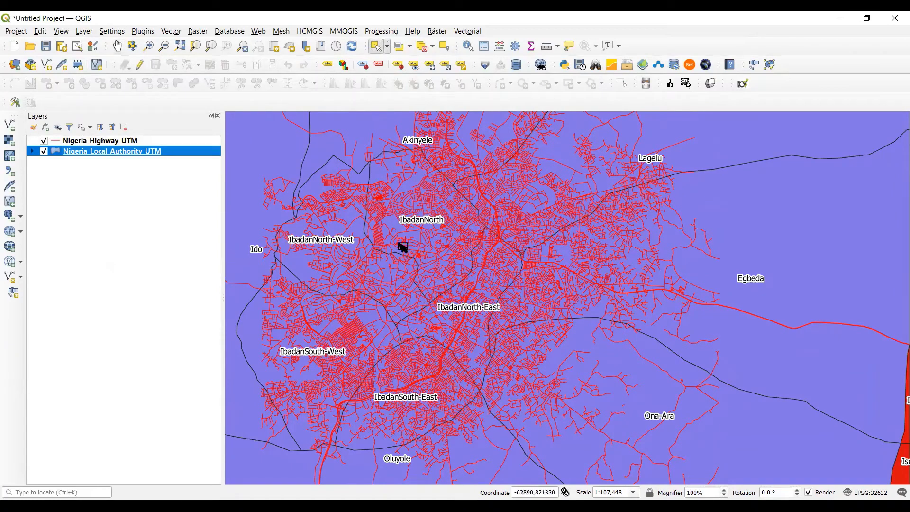
pyautogui.click(340, 185)
pyautogui.keyDown('shift'); pyautogui.click(410, 204); pyautogui.keyUp('shift')
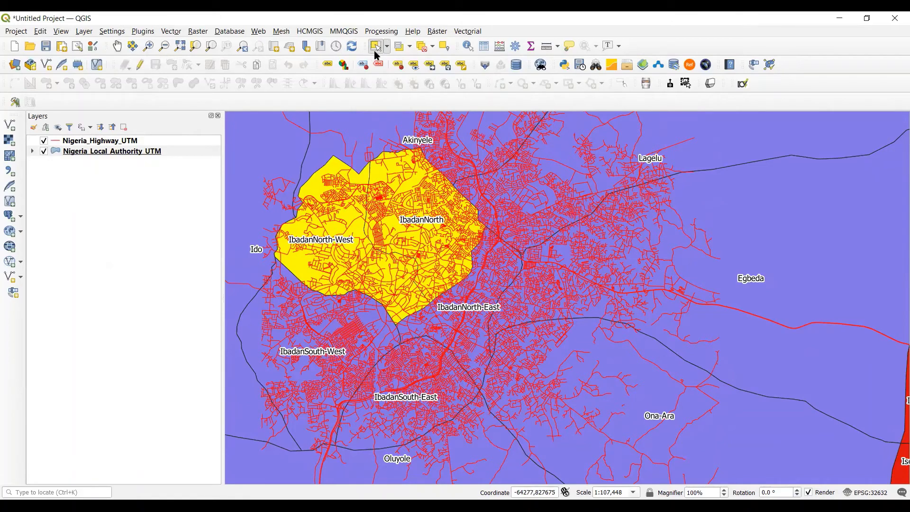
pyautogui.keyDown('shift'); pyautogui.click(460, 315); pyautogui.keyUp('shift')
pyautogui.keyDown('shift'); pyautogui.click(429, 368); pyautogui.keyUp('shift')
pyautogui.keyDown('shift'); pyautogui.click(347, 365); pyautogui.keyUp('shift')
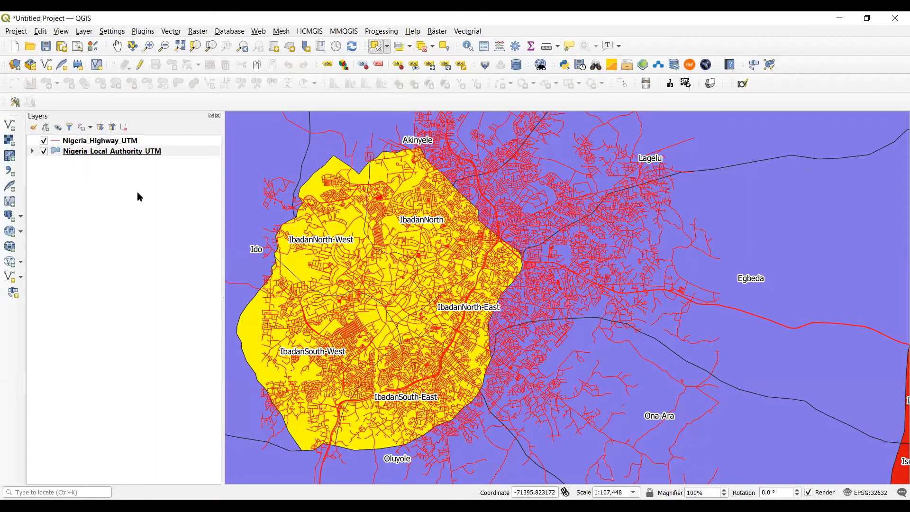
# Step: Clip the Nigeria_Highway_UTM layer to a temporary layer, using only the selected features of Nigeria_Local_Authority_UTM as the overlay
pyautogui.click(76, 141)
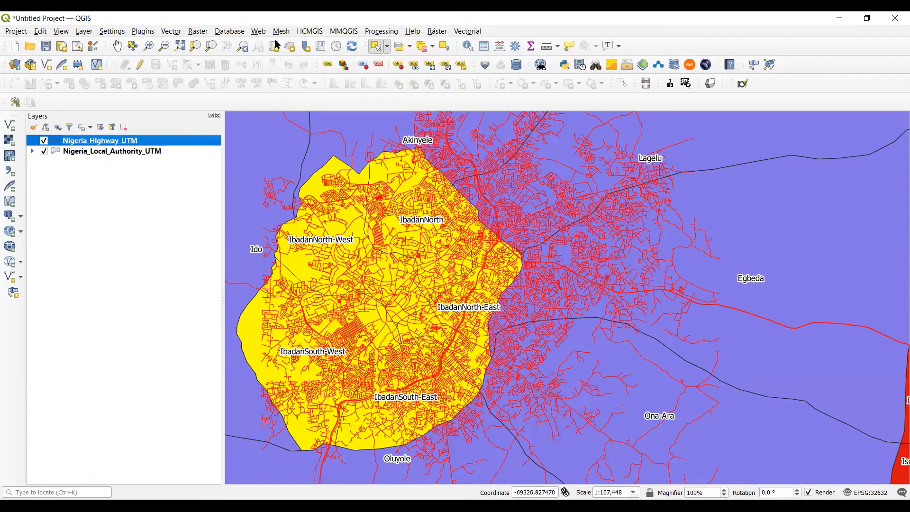
pyautogui.click(468, 32)
pyautogui.moveTo(540, 57)
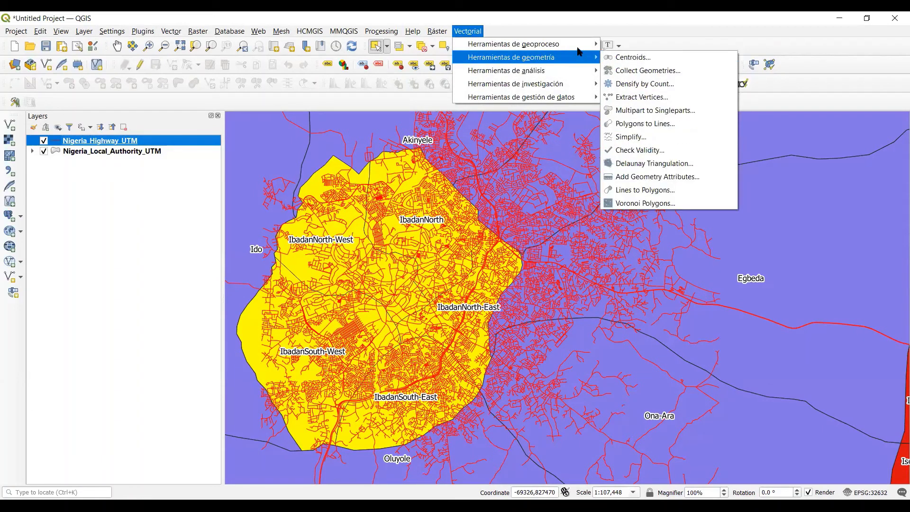
pyautogui.moveTo(585, 44)
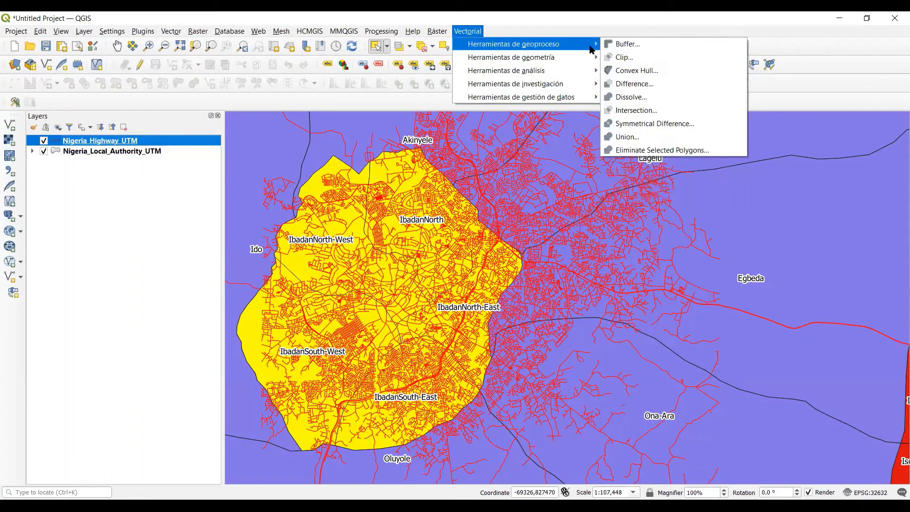
pyautogui.click(637, 61)
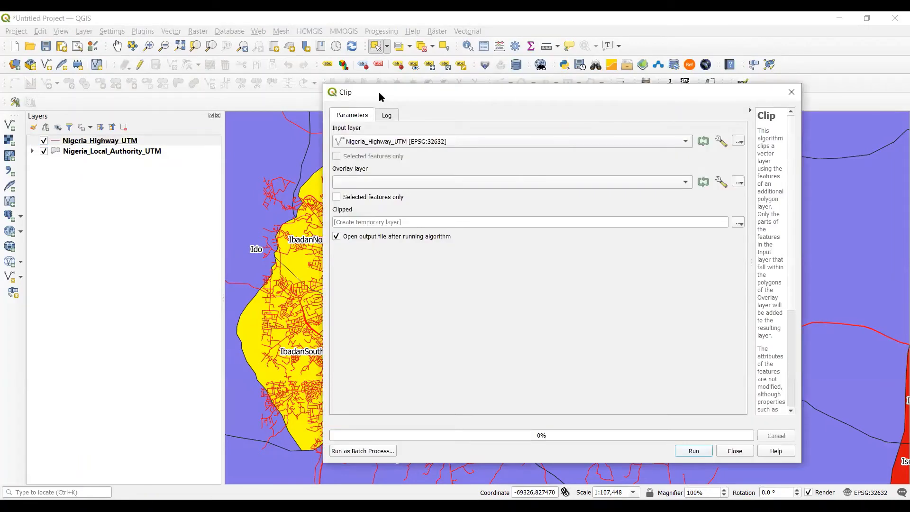
pyautogui.moveTo(379, 92); pyautogui.dragTo(291, 76)
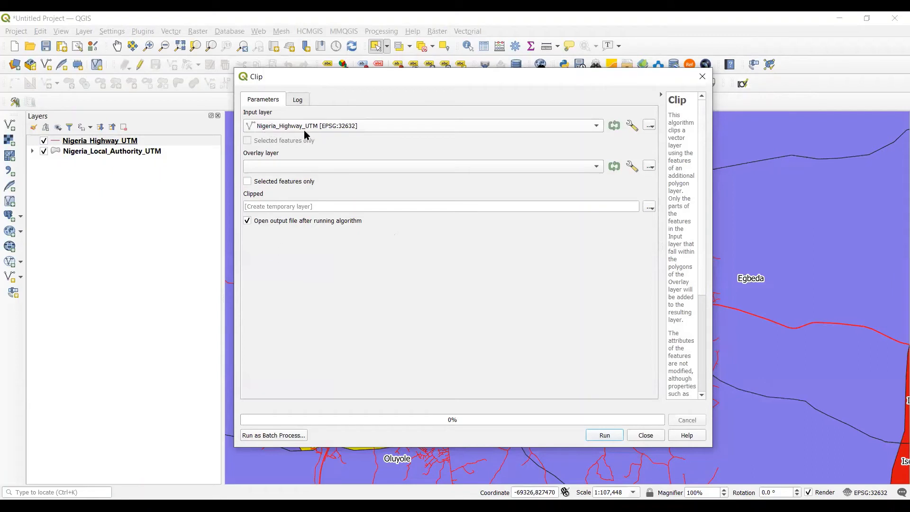
pyautogui.click(270, 166)
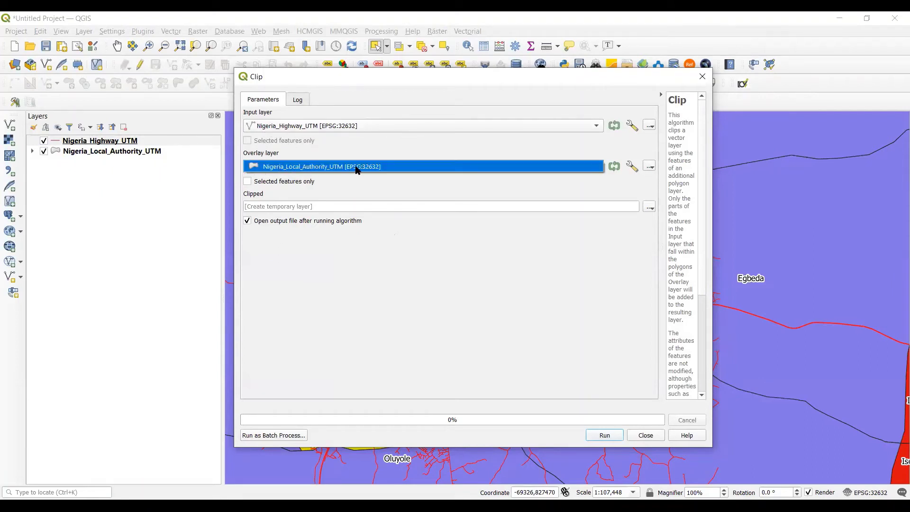
pyautogui.click(367, 169)
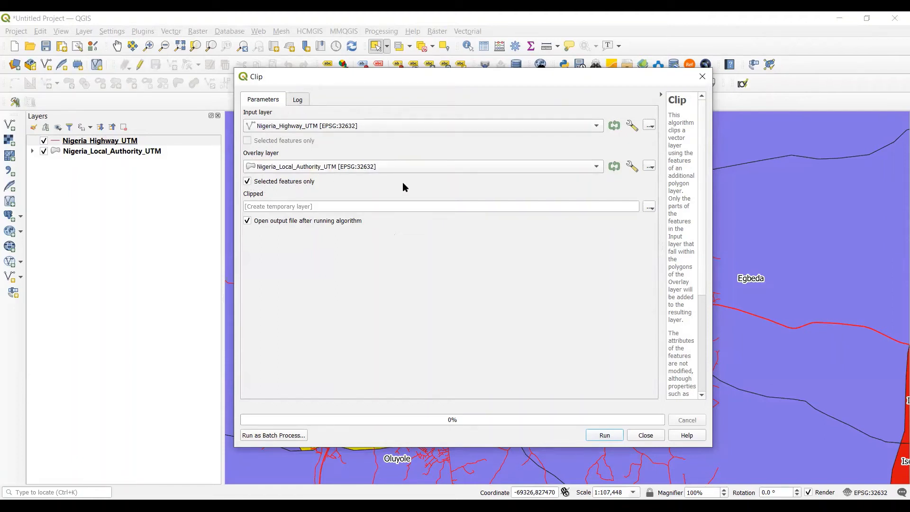
pyautogui.click(613, 436)
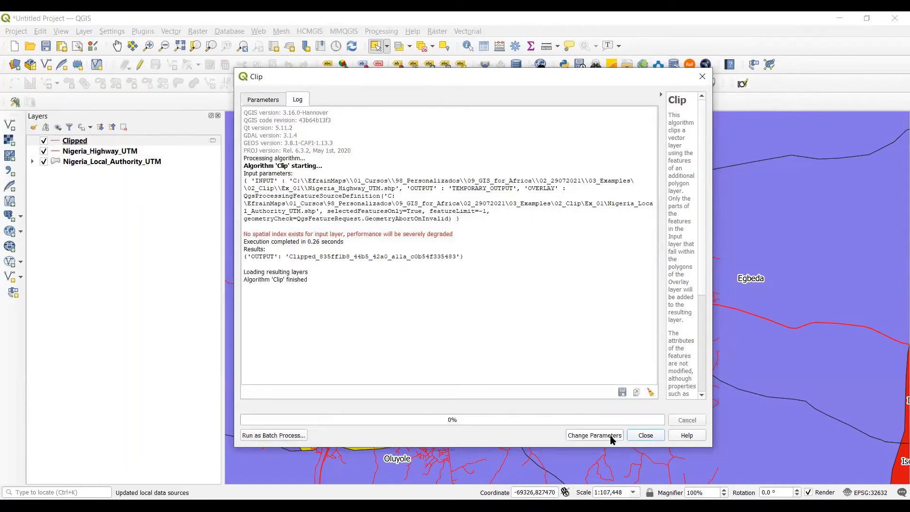
pyautogui.click(648, 436)
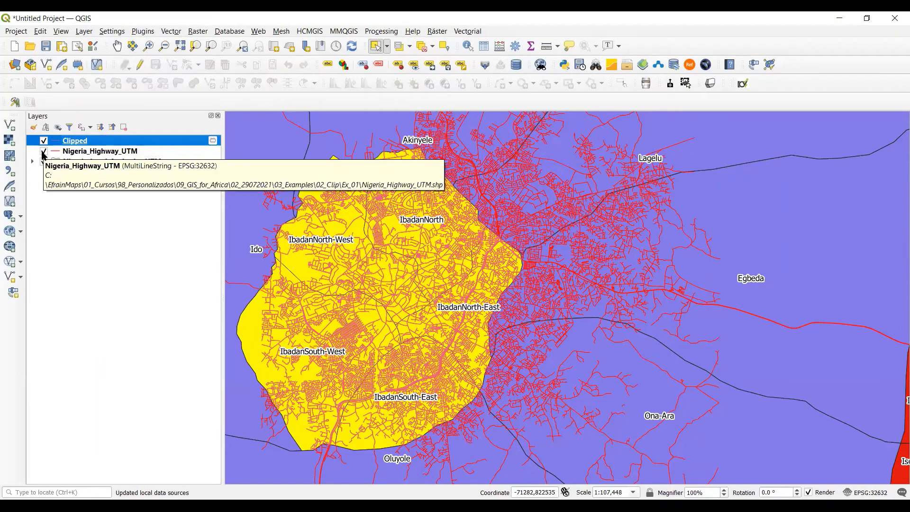
# Step: Hide the Nigeria_Highway_UTM layer and deselect the Ibadan districts so only the clipped streets are shown over them
pyautogui.click(77, 155)
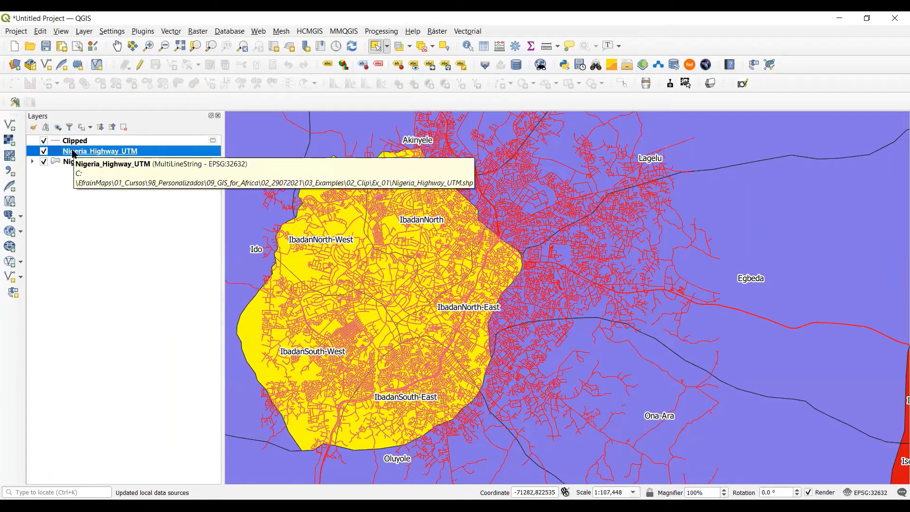
pyautogui.click(44, 153)
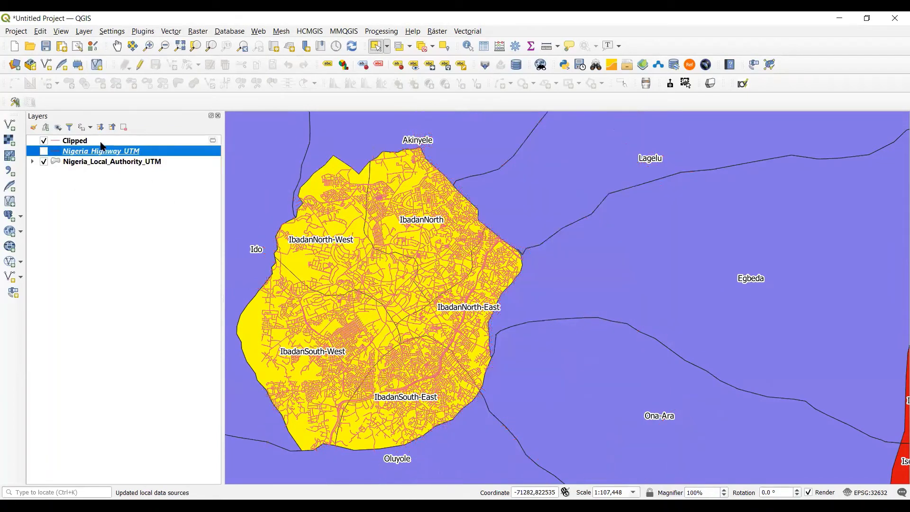
pyautogui.rightClick(79, 143)
pyautogui.click(95, 149)
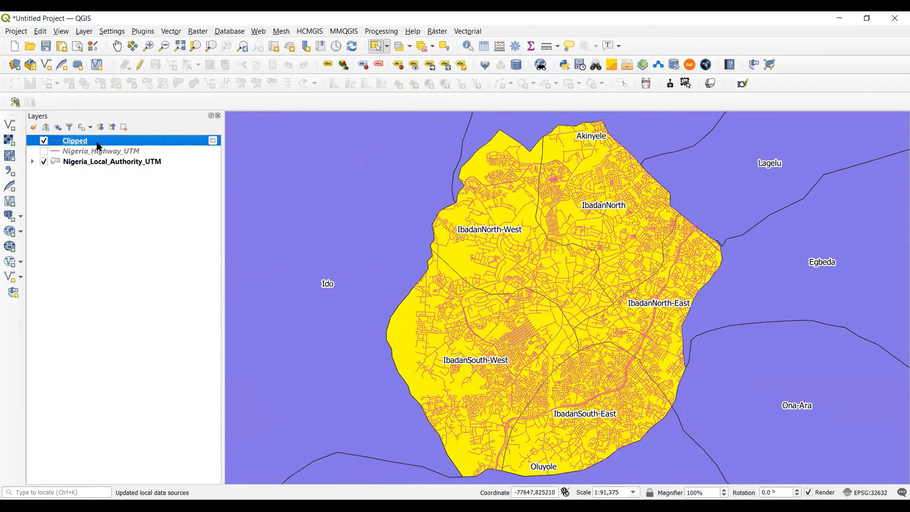
pyautogui.click(422, 46)
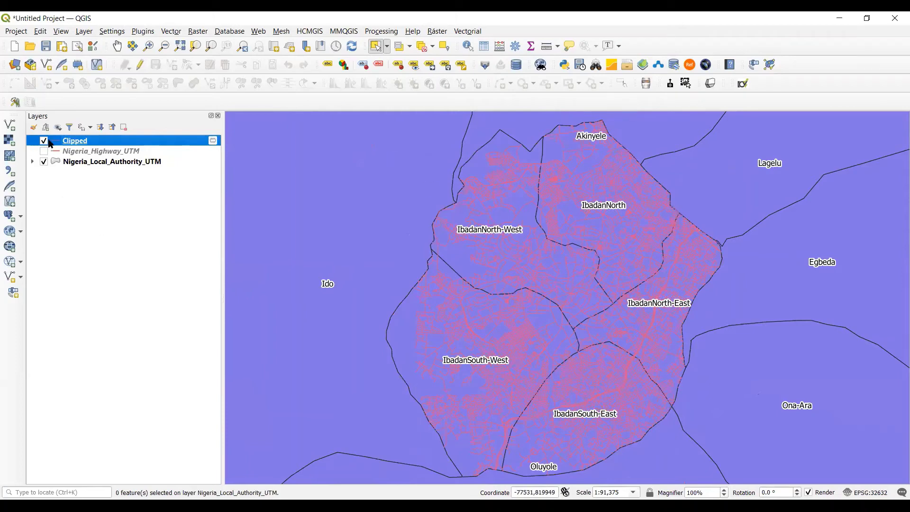
# Step: Change the Simple Line color of the Clipped layer to red
pyautogui.doubleClick(54, 145)
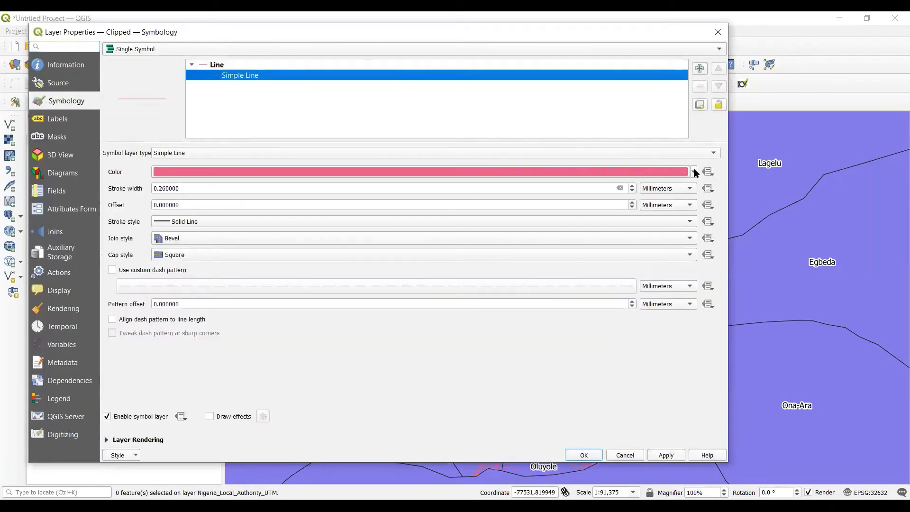
pyautogui.click(693, 172)
pyautogui.click(161, 340)
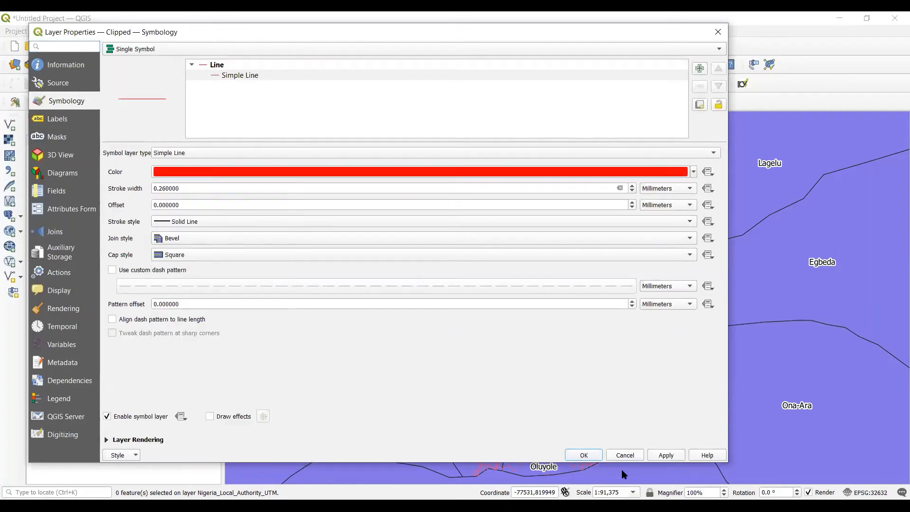
pyautogui.click(583, 455)
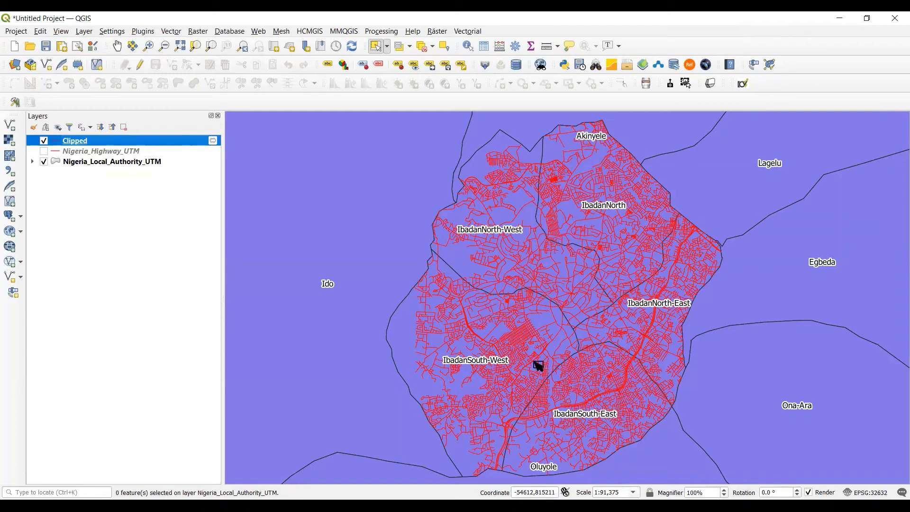
# Step: Start a new project, discarding the current one, and switch to Adobe Acrobat Reader to bring up the Example 2 page about Ondo State
pyautogui.click(14, 48)
pyautogui.click(503, 280)
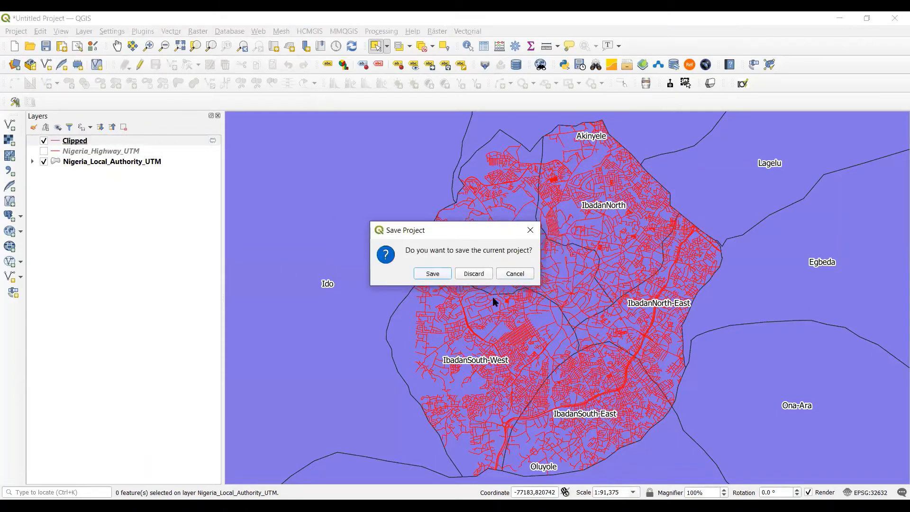
pyautogui.click(472, 274)
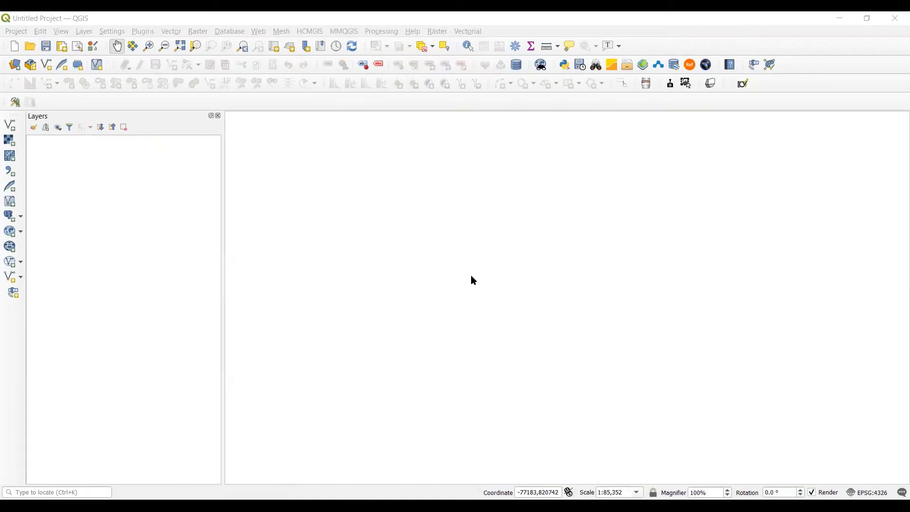
pyautogui.hotkey('alt', 'Tab')
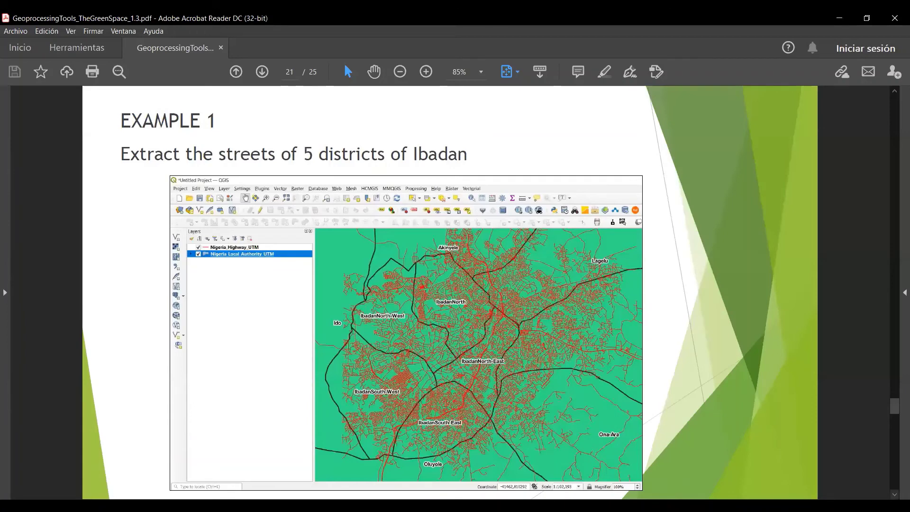
pyautogui.press('Right')
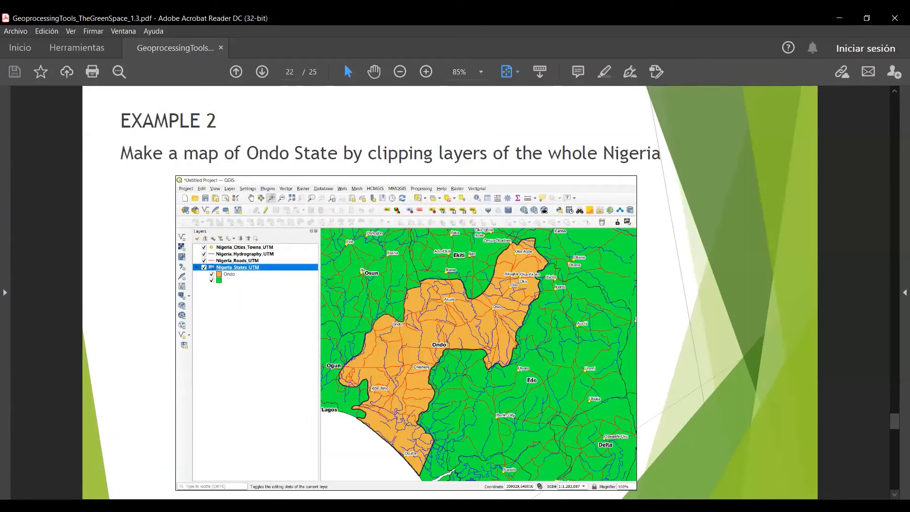
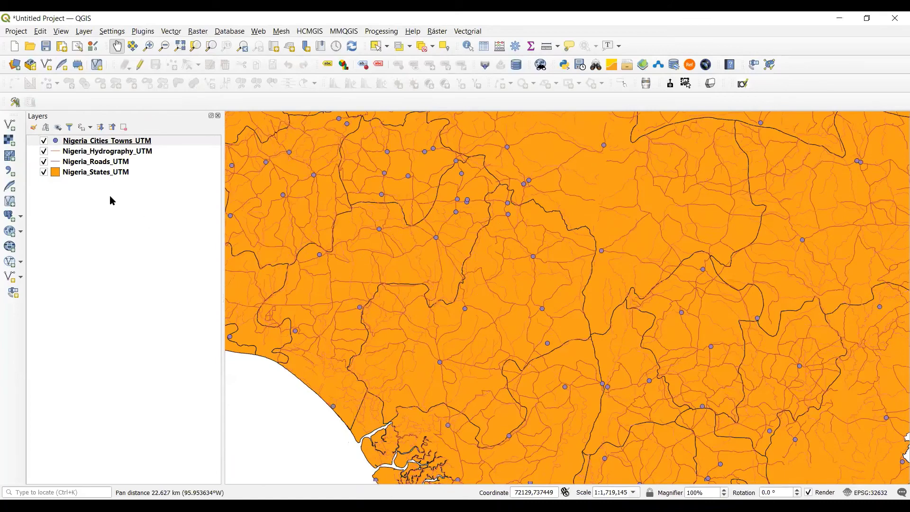
# Step: Identify the coastal state in the southwest of the Nigeria_States_UTM layer as Ondo and select its polygon
pyautogui.click(109, 171)
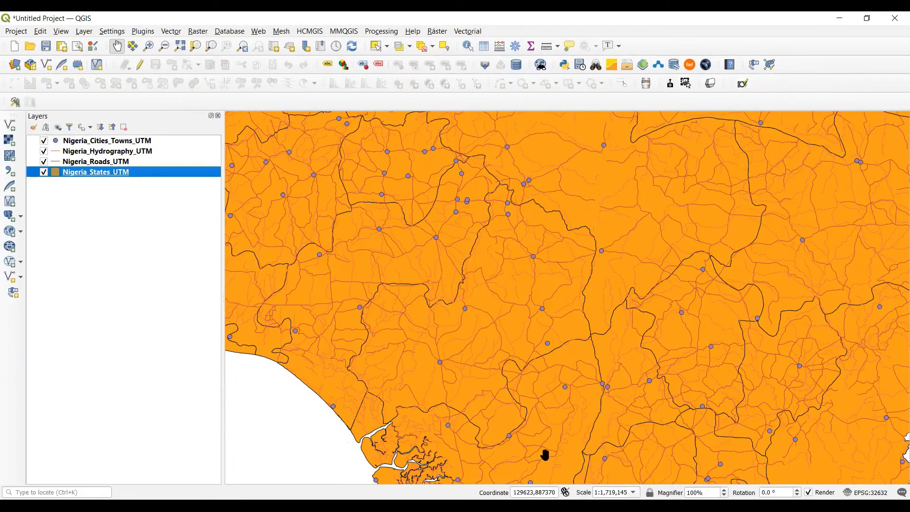
pyautogui.click(468, 45)
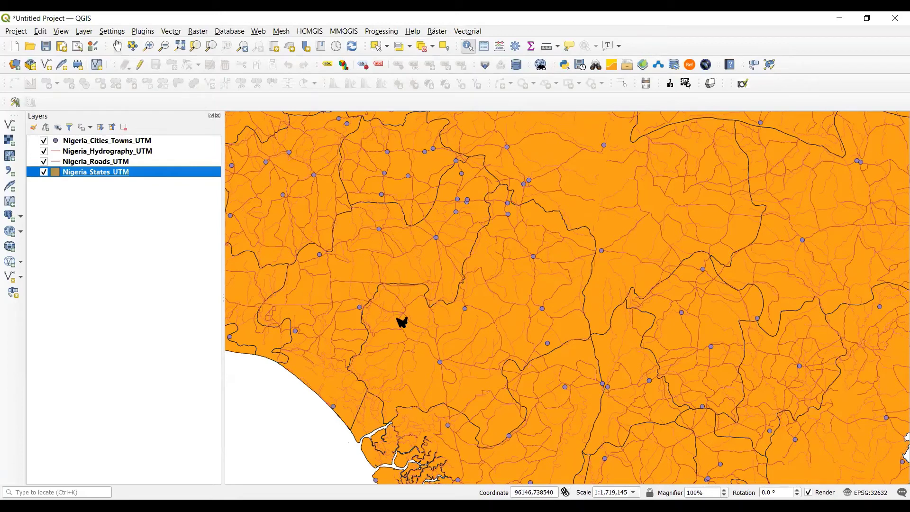
pyautogui.click(346, 324)
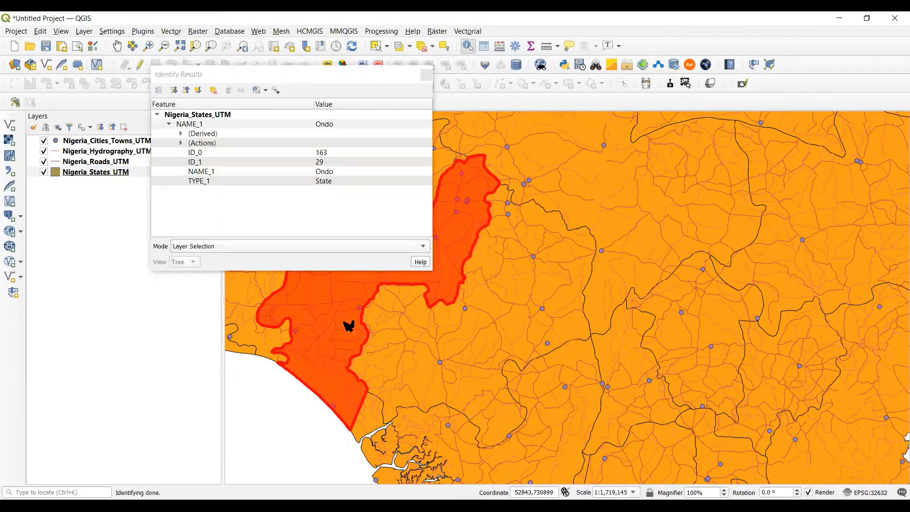
pyautogui.click(425, 75)
pyautogui.click(376, 46)
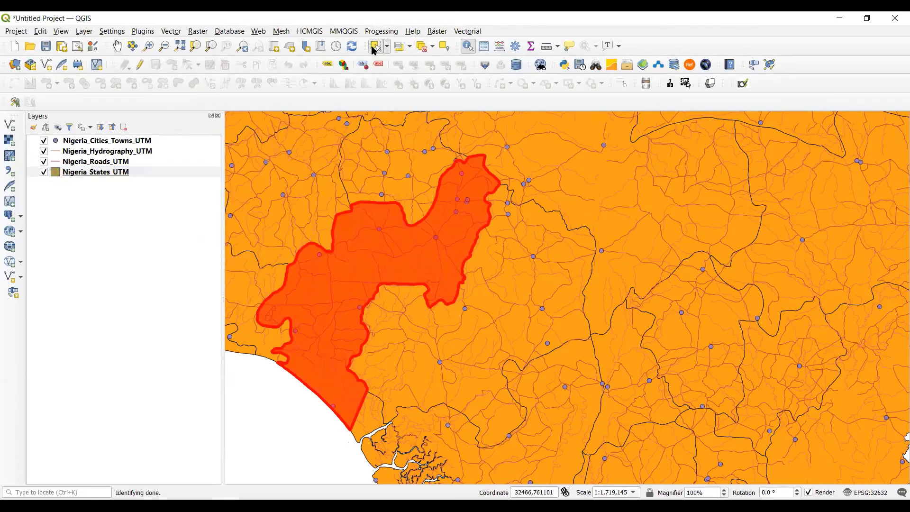
pyautogui.click(366, 276)
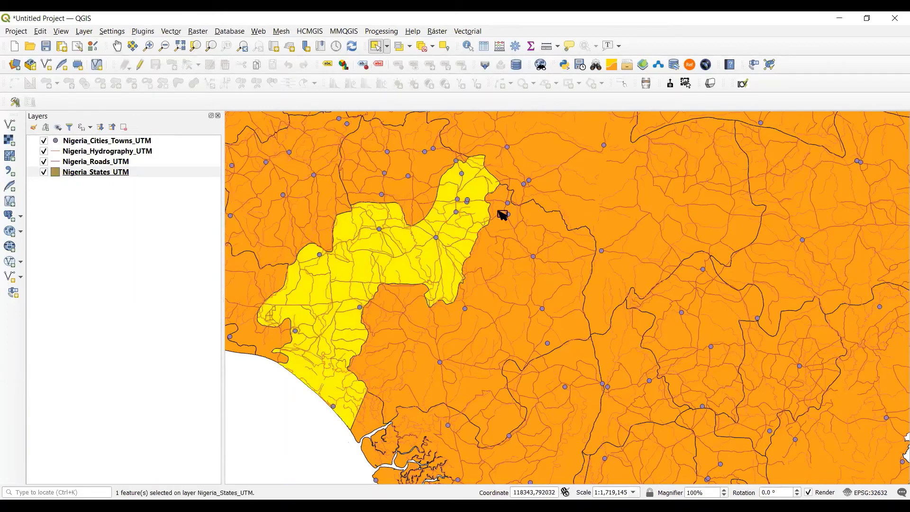
# Step: Export all features of the Nigeria_States_UTM layer as the ESRI Shapefile Ondo_State in the 03_Examples/02_Clip/Ex_02 folder and add it to the map
pyautogui.rightClick(70, 171)
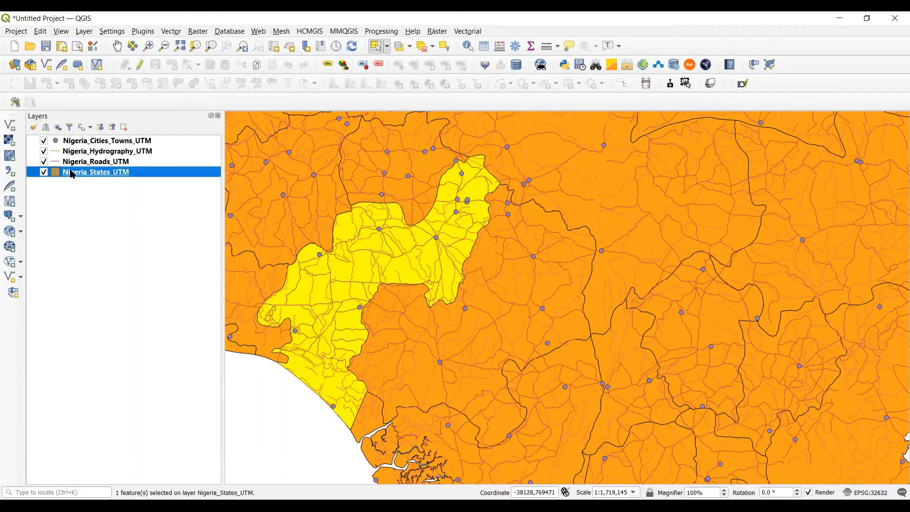
pyautogui.moveTo(110, 380)
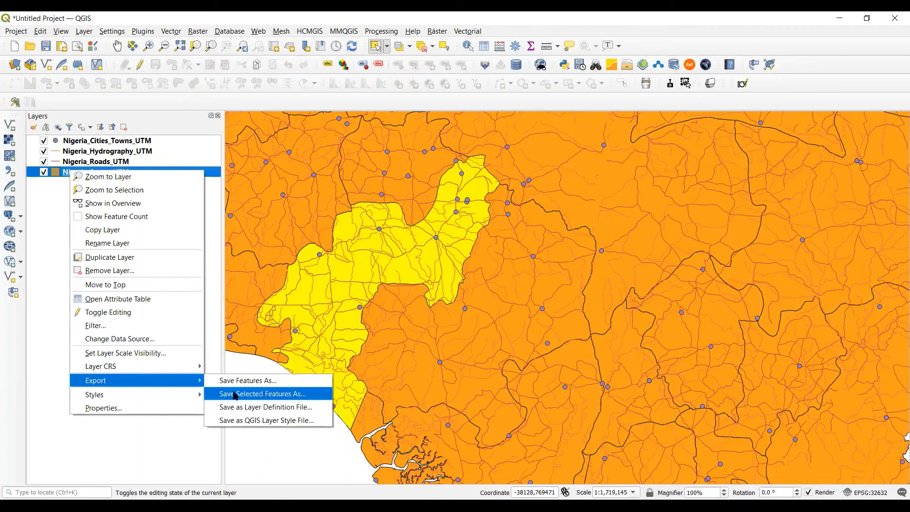
pyautogui.click(288, 386)
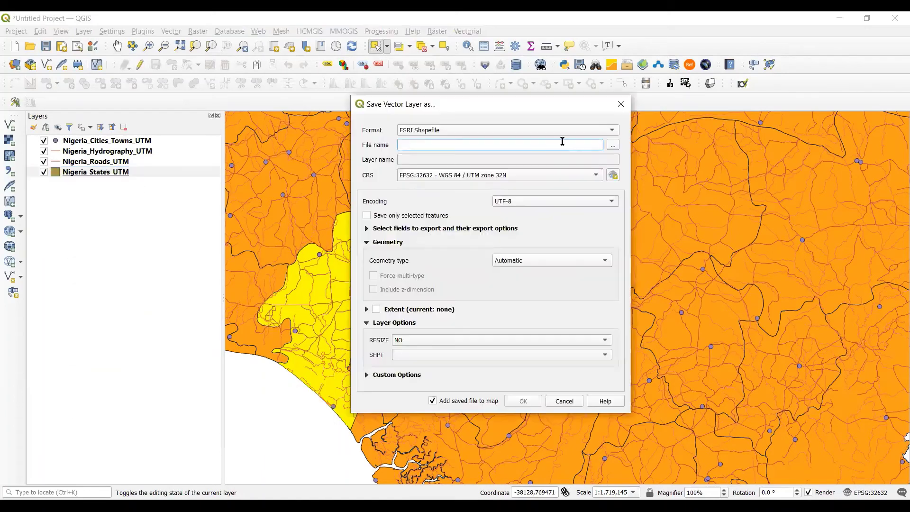
pyautogui.click(613, 145)
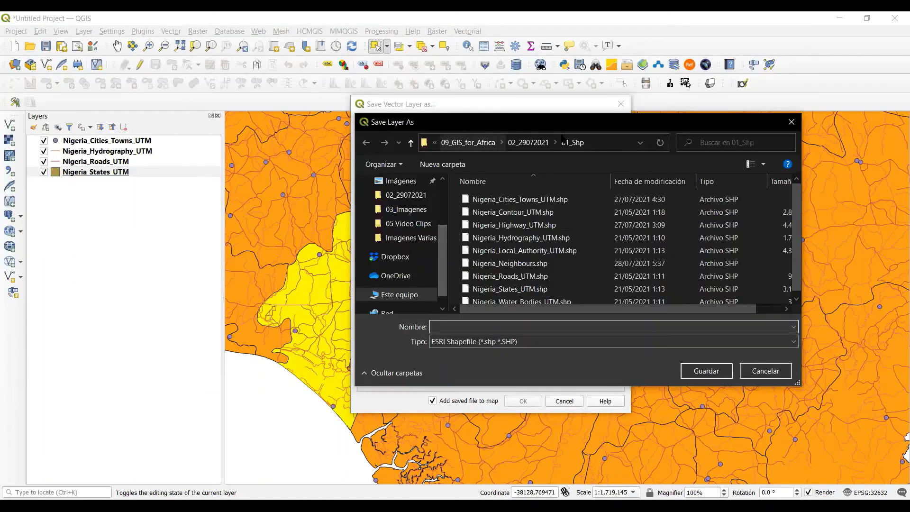
pyautogui.click(528, 143)
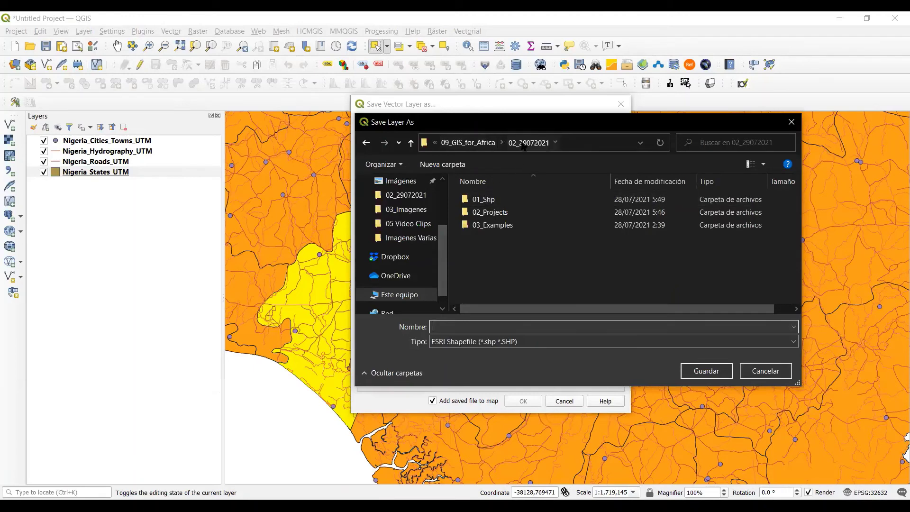
pyautogui.doubleClick(493, 226)
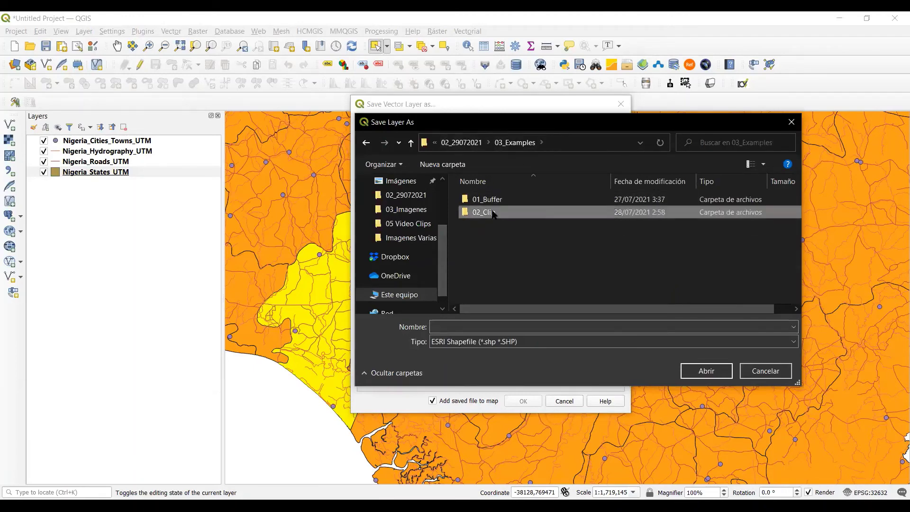
pyautogui.doubleClick(493, 213)
pyautogui.click(479, 213)
pyautogui.doubleClick(478, 213)
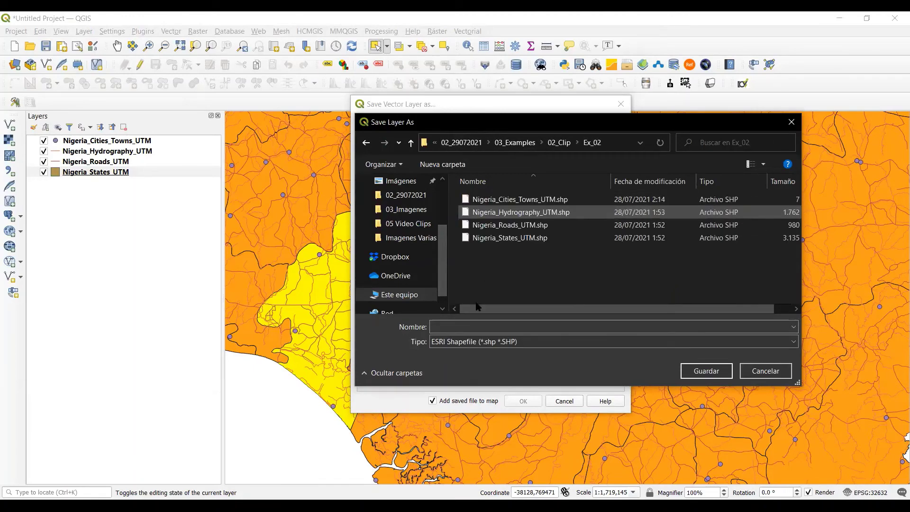
pyautogui.click(452, 326)
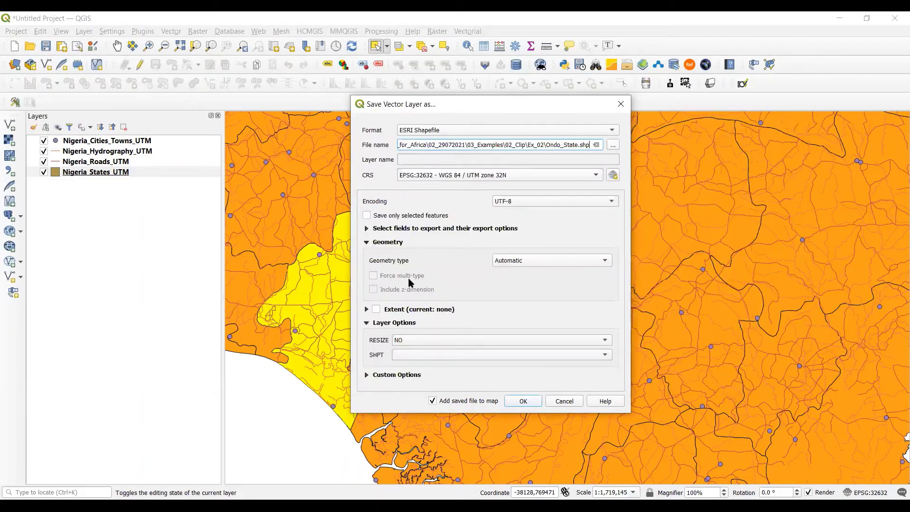
pyautogui.click(523, 401)
# Step: Remove the Ondo_State layer, exported with all the states, from the project
pyautogui.rightClick(84, 176)
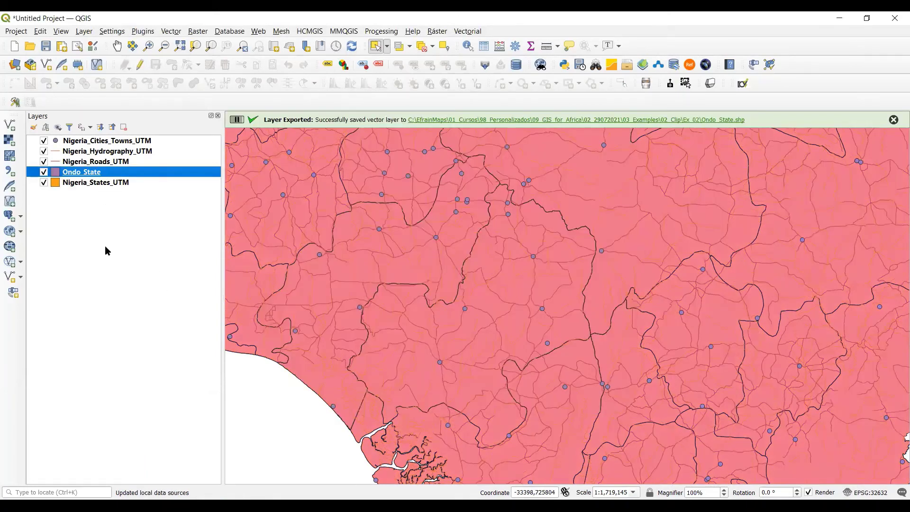
pyautogui.click(110, 249)
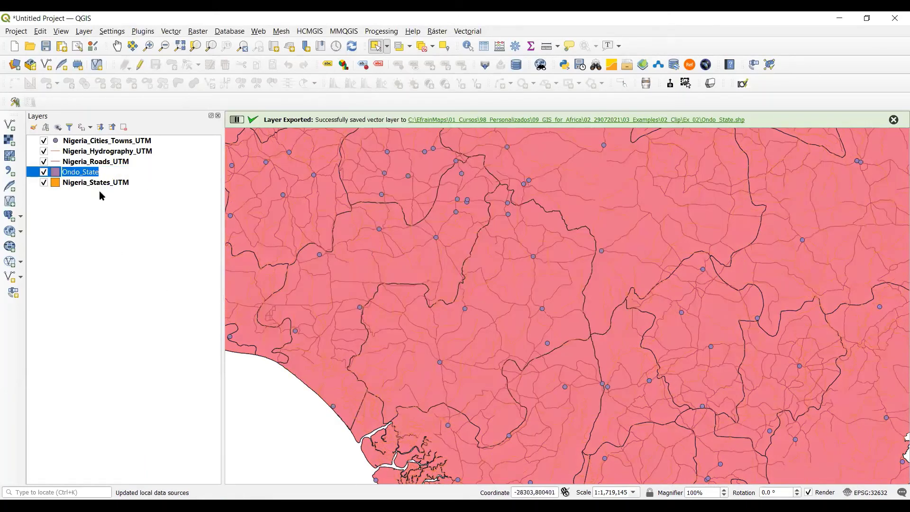
pyautogui.click(10, 246)
pyautogui.click(653, 66)
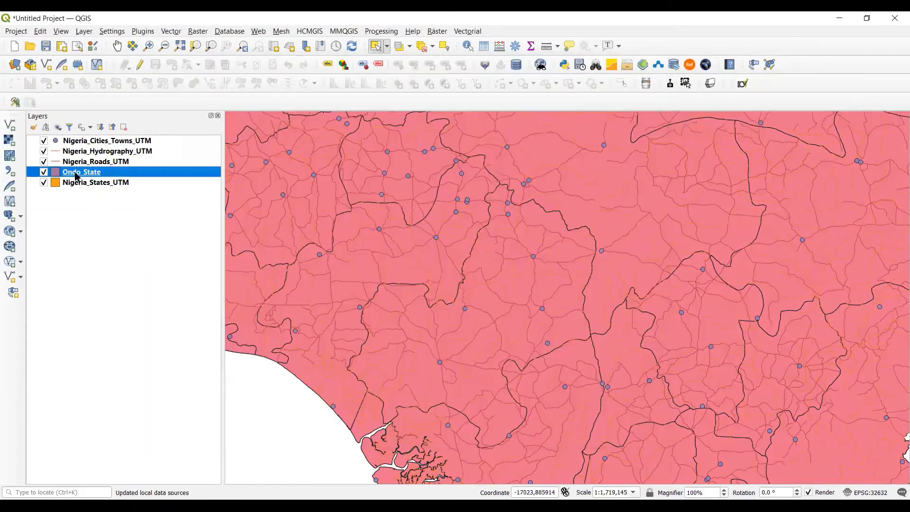
pyautogui.rightClick(79, 172)
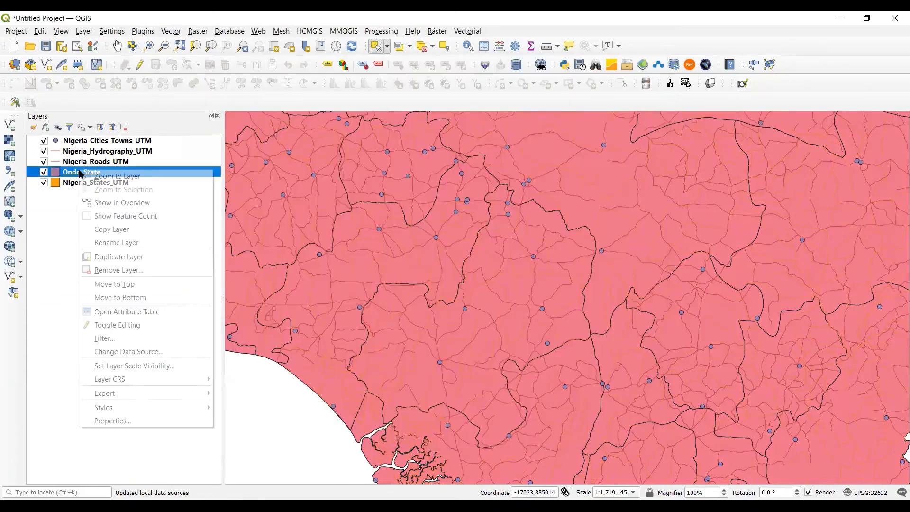
pyautogui.click(114, 270)
pyautogui.click(450, 273)
# Step: Export only the selected state of Nigeria_States_UTM as Ondo_State.shp in the Ex_02 folder, overwriting the existing file
pyautogui.rightClick(77, 170)
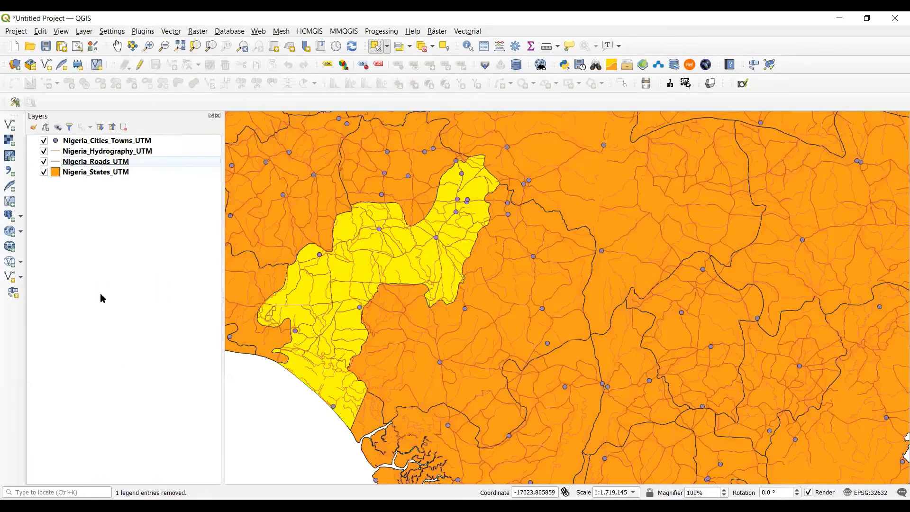
pyautogui.moveTo(142, 380)
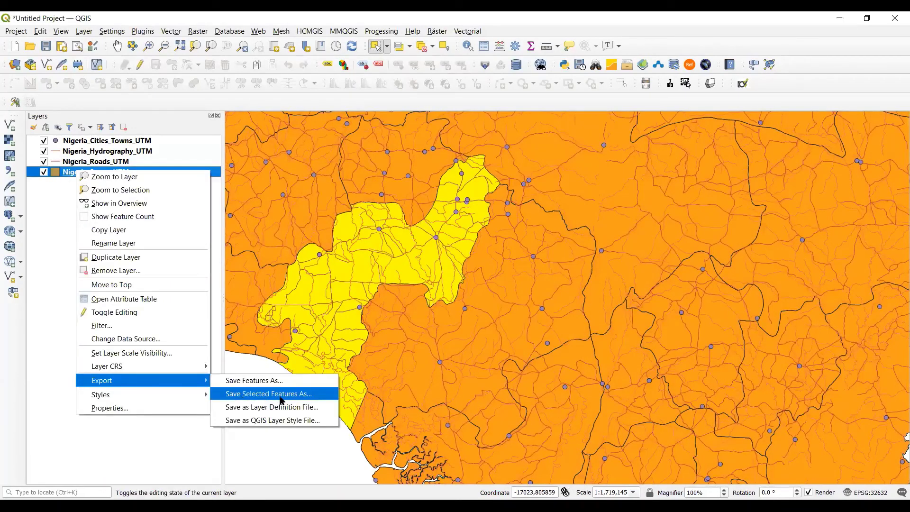
pyautogui.click(295, 398)
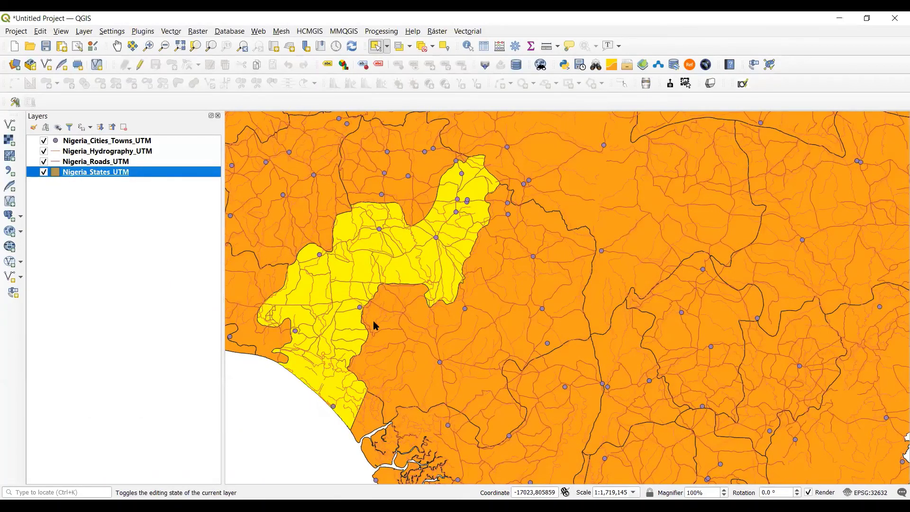
pyautogui.click(613, 144)
pyautogui.click(496, 251)
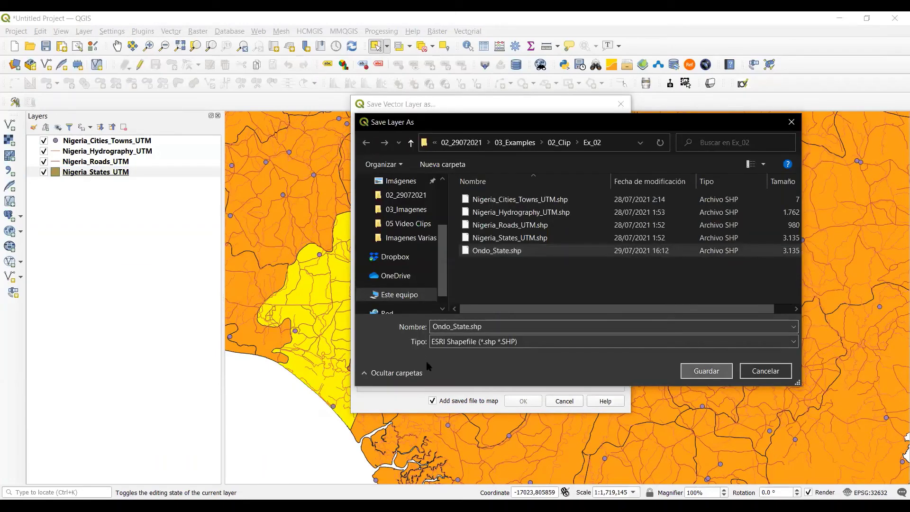
pyautogui.press('Return')
pyautogui.click(522, 401)
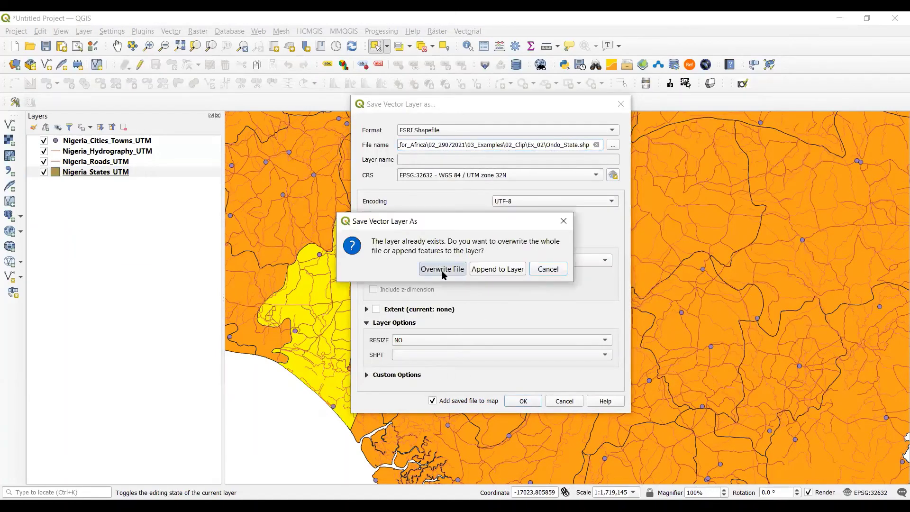
pyautogui.press('Return')
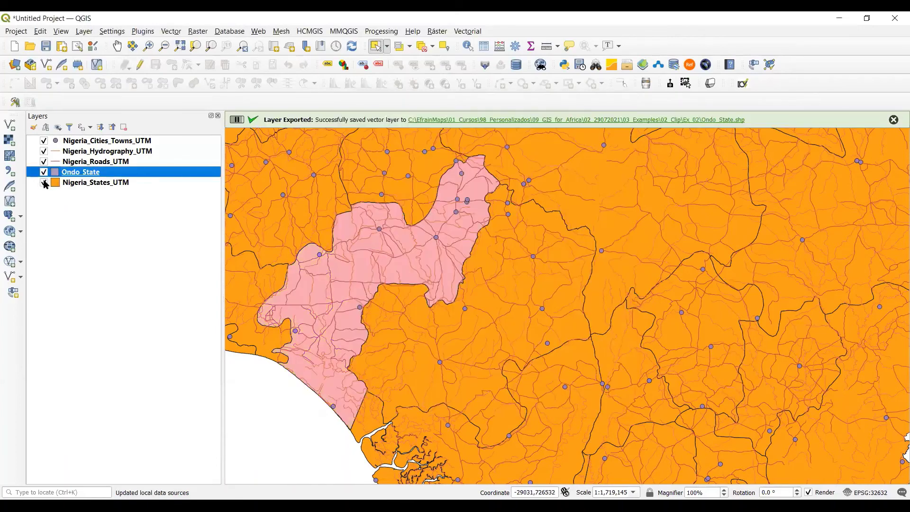
# Step: Remove the Nigeria_States_UTM layer from the project
pyautogui.rightClick(94, 186)
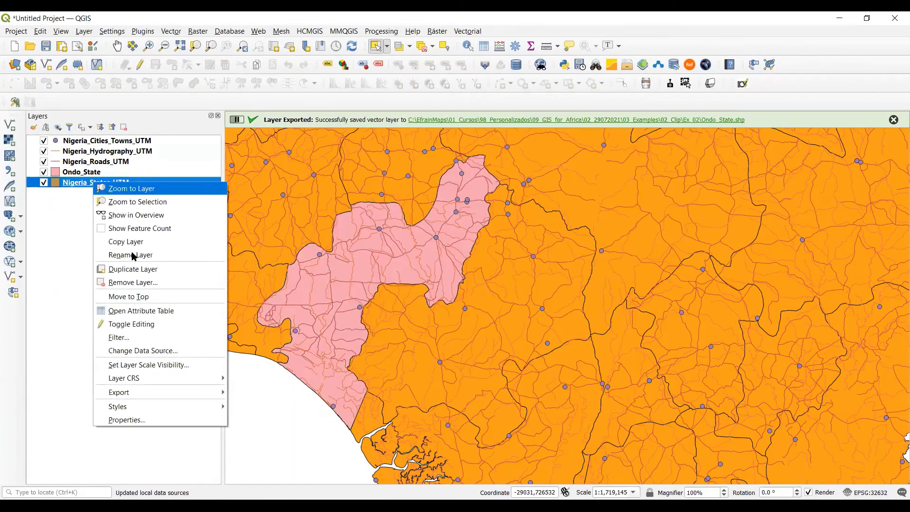
pyautogui.click(133, 283)
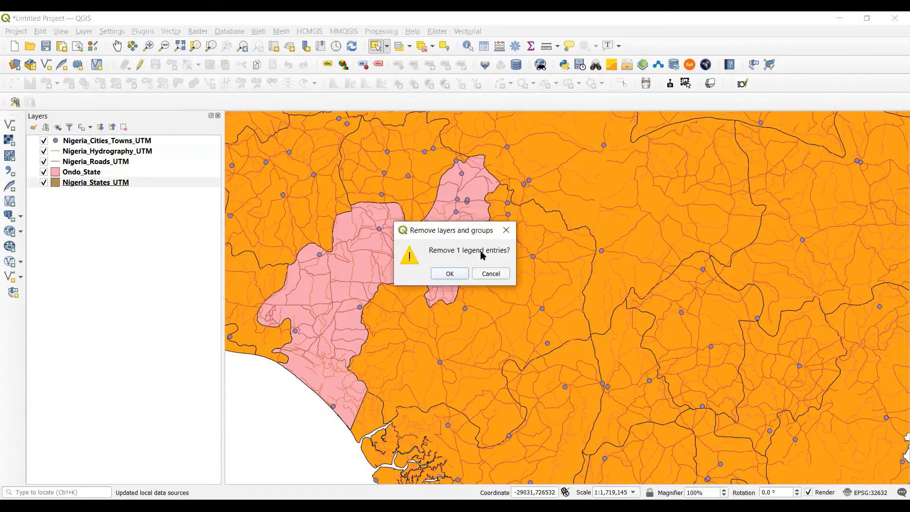
pyautogui.click(449, 274)
# Step: Set up the Clip geoprocessing tool with Nigeria_Cities_Towns_UTM as the input layer and Ondo_State as the overlay layer
pyautogui.rightClick(84, 173)
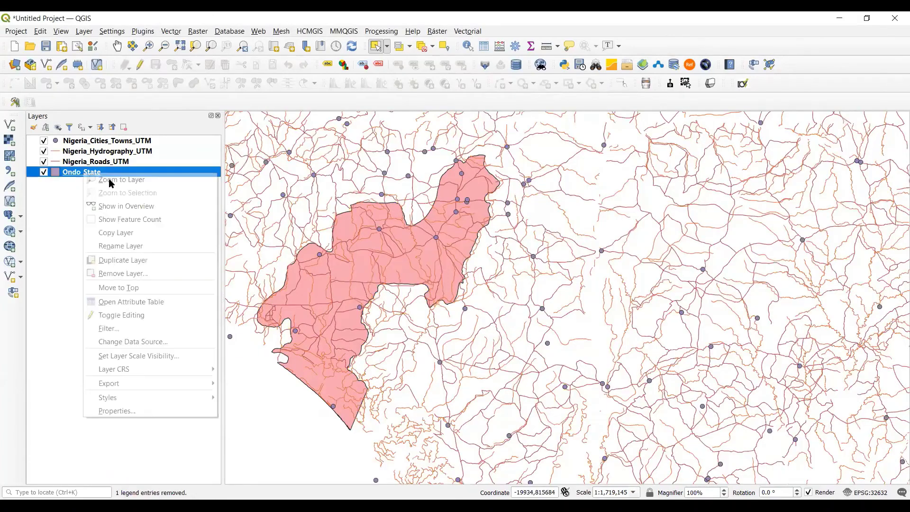
pyautogui.click(110, 183)
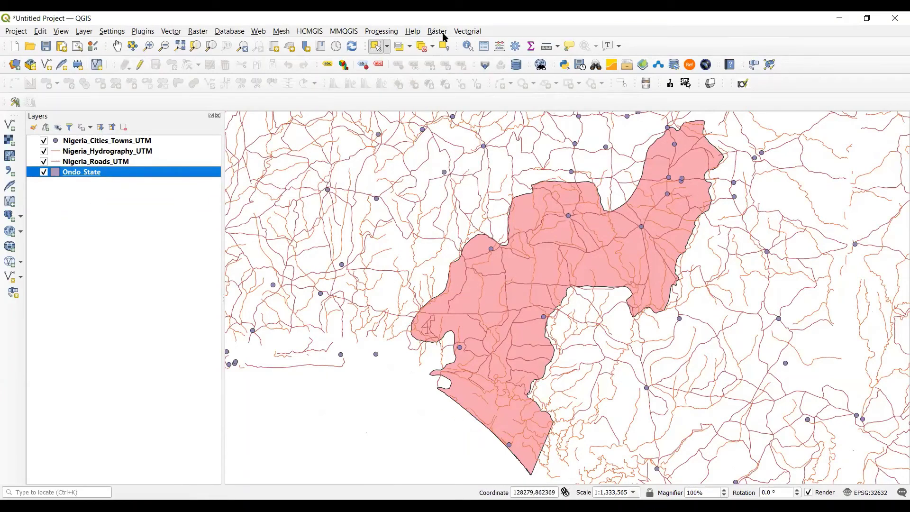
pyautogui.click(467, 31)
pyautogui.moveTo(482, 46)
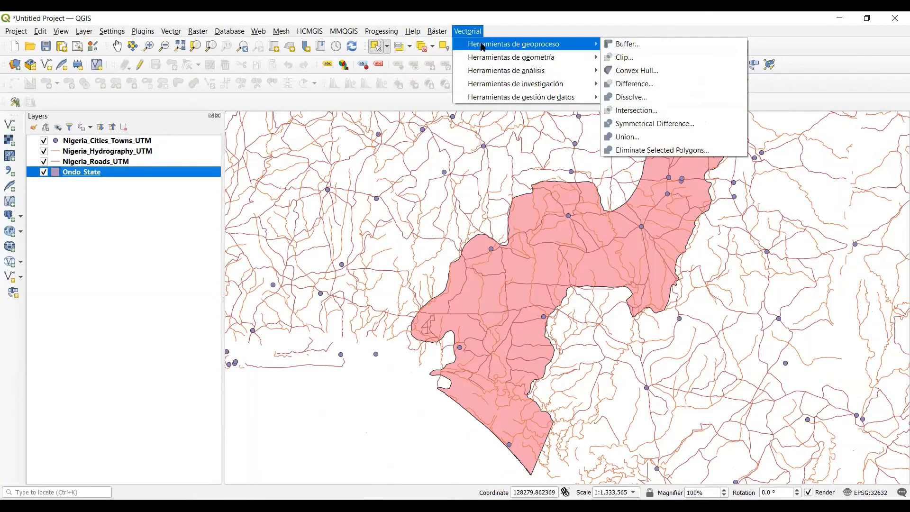
pyautogui.click(623, 58)
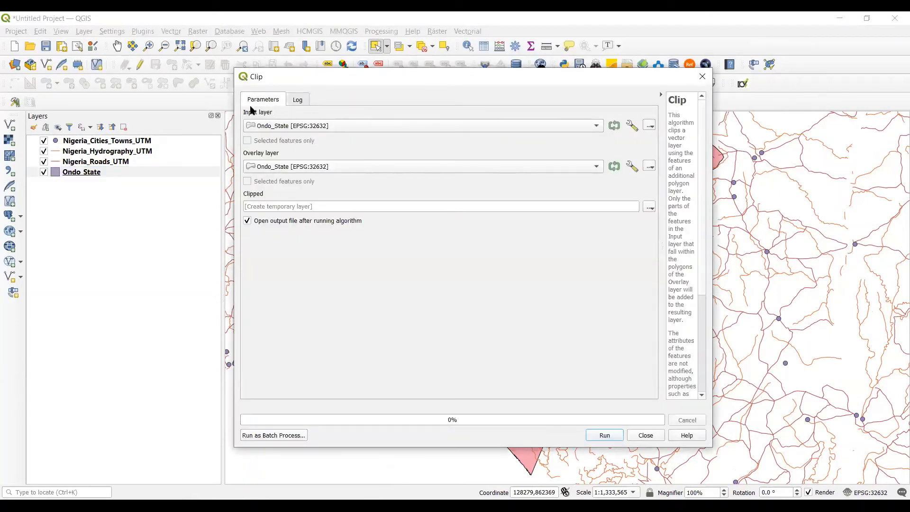
pyautogui.click(268, 126)
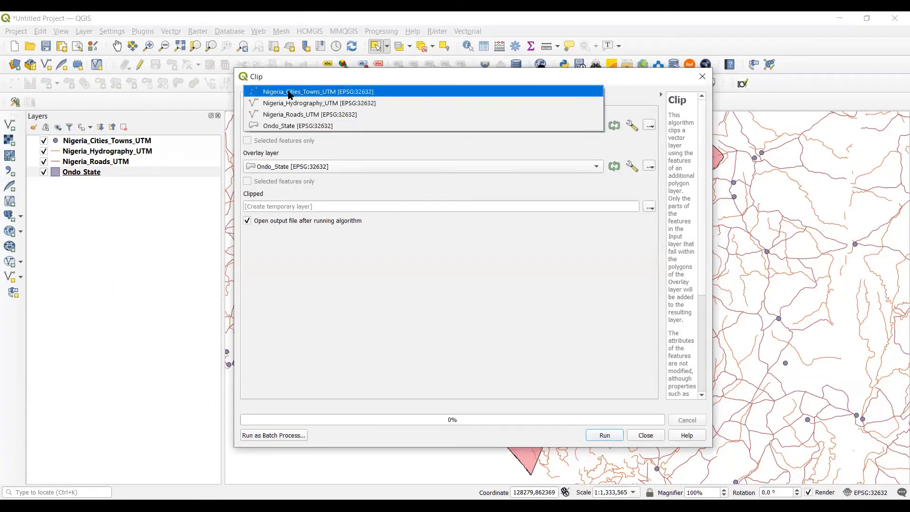
pyautogui.click(291, 91)
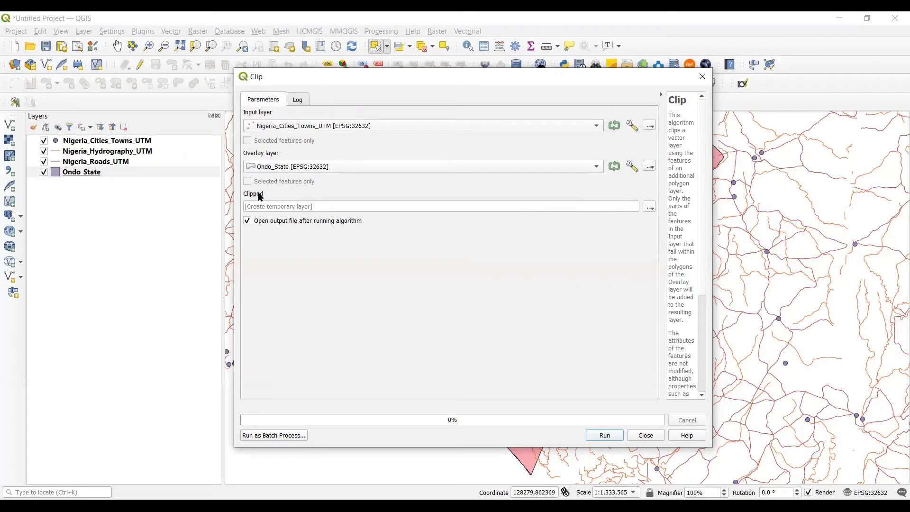
# Step: Set the clip output to the shapefile Ondo_Cities_Towns in 02_29072021/03_Examples/02_Clip/Ex_02, run the clip and close the tool
pyautogui.click(649, 208)
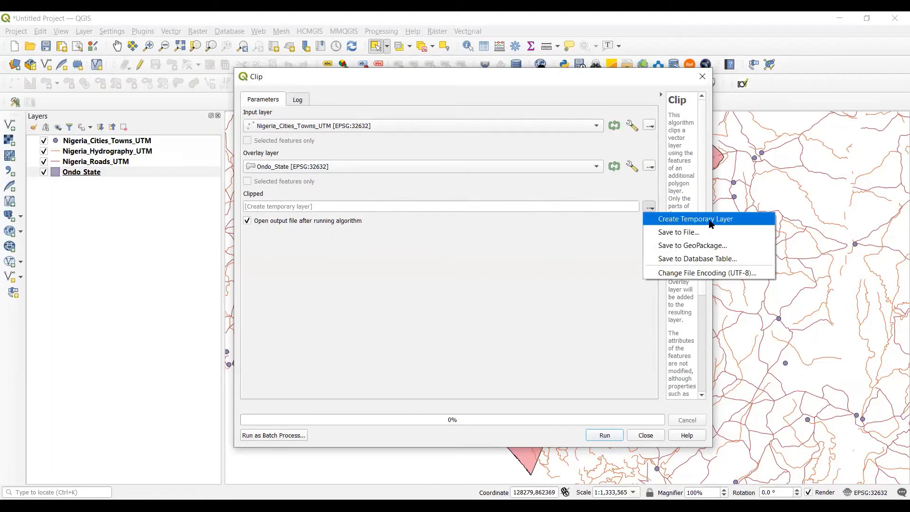
pyautogui.click(693, 232)
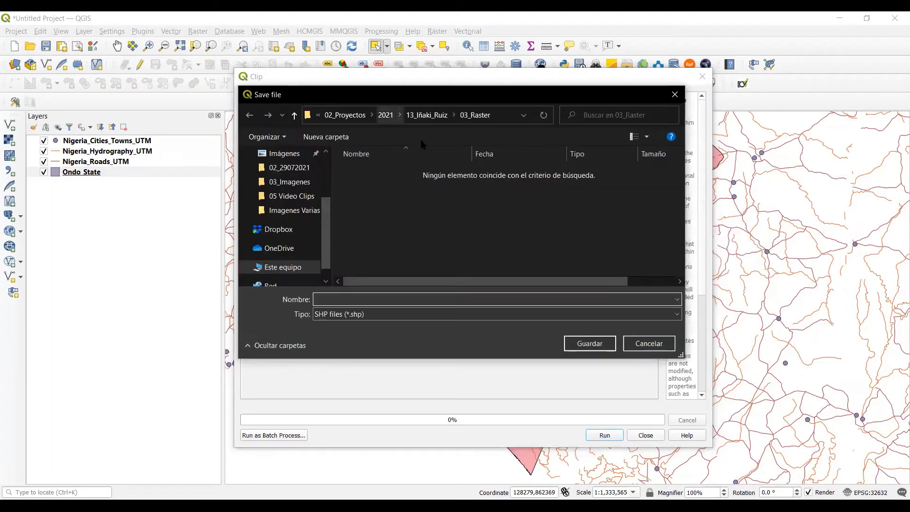
pyautogui.click(289, 168)
pyautogui.doubleClick(375, 197)
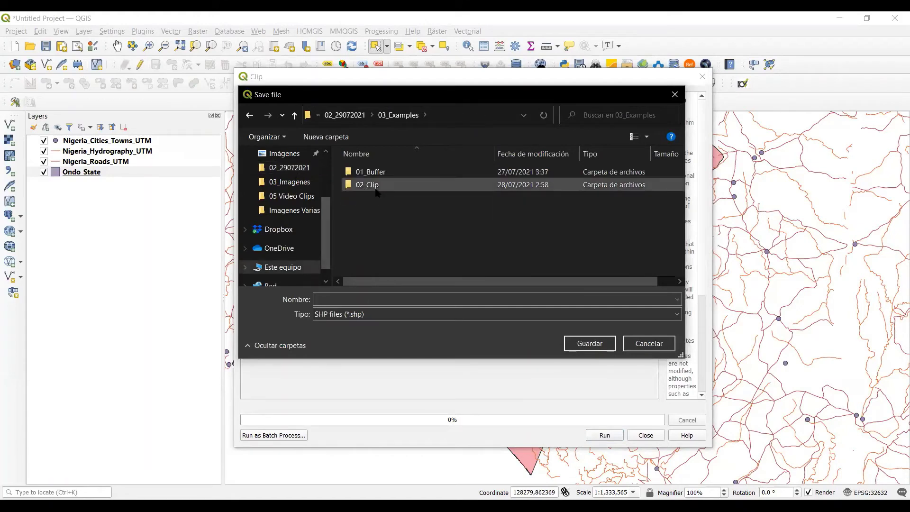
pyautogui.doubleClick(376, 187)
pyautogui.doubleClick(376, 185)
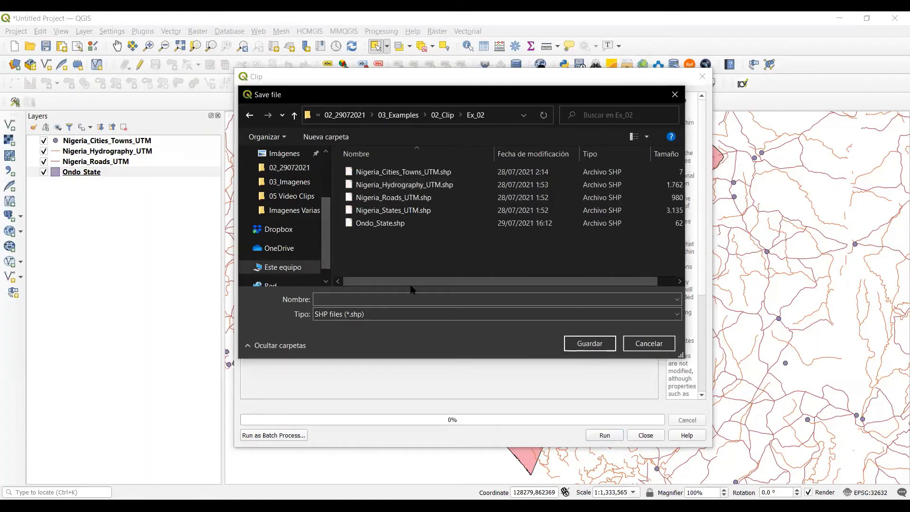
pyautogui.click(381, 298)
pyautogui.moveTo(334, 95); pyautogui.dragTo(393, 204)
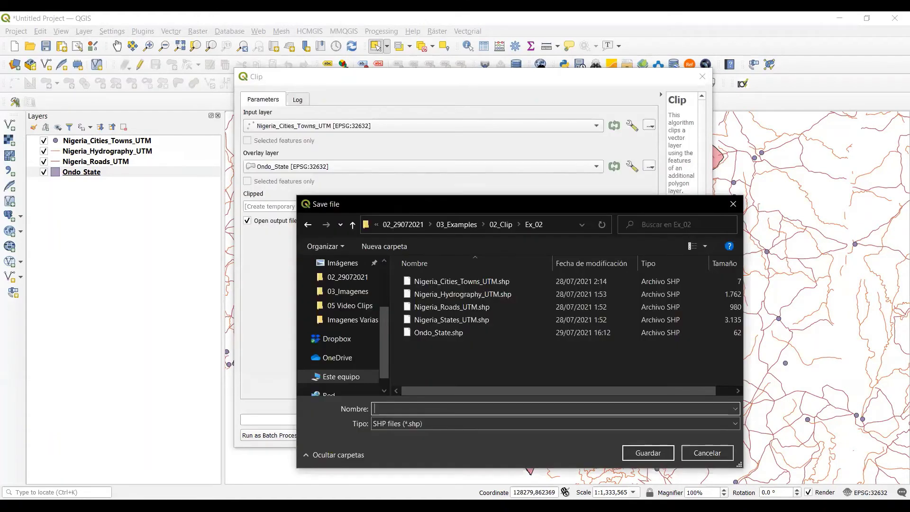
pyautogui.write('Ond')
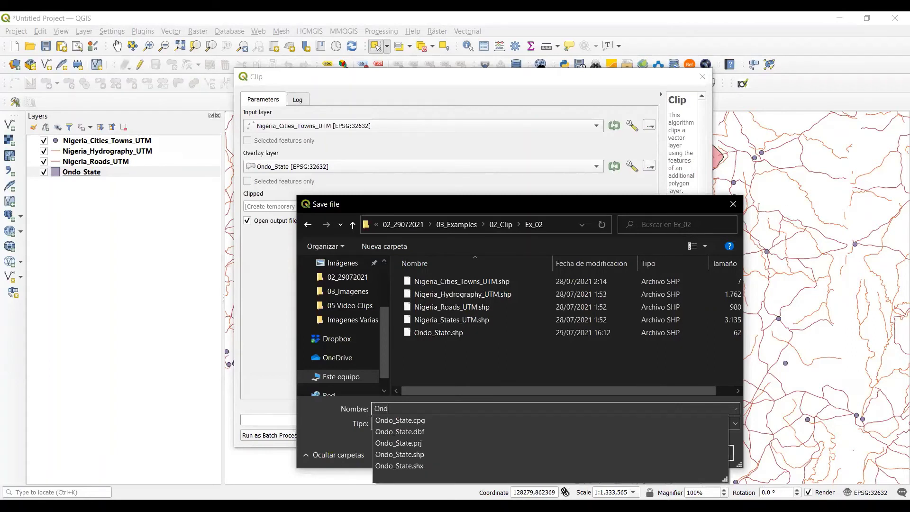
pyautogui.write('o_Cities_Towns')
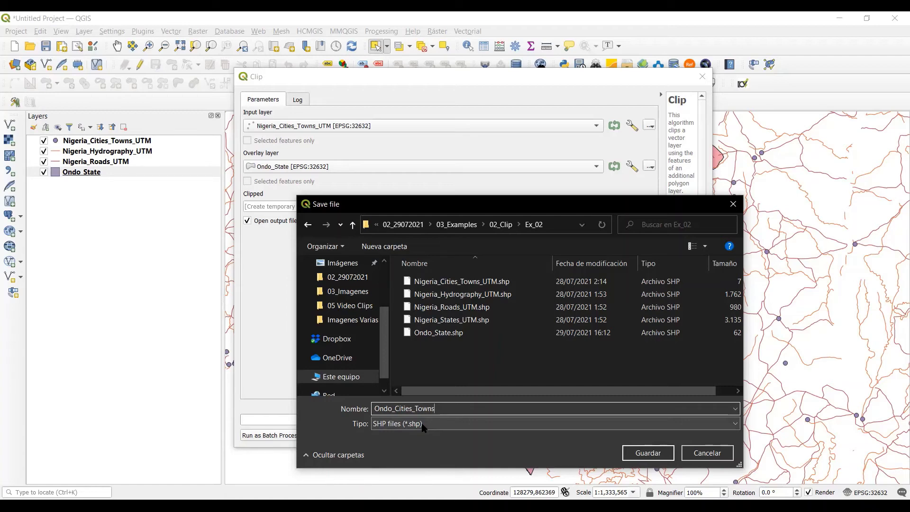
pyautogui.click(641, 458)
pyautogui.click(640, 462)
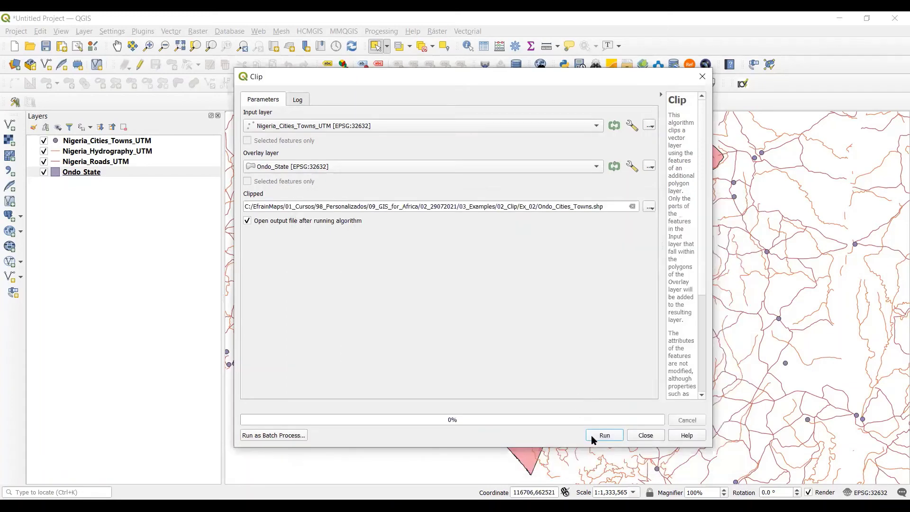
pyautogui.click(604, 435)
pyautogui.click(652, 435)
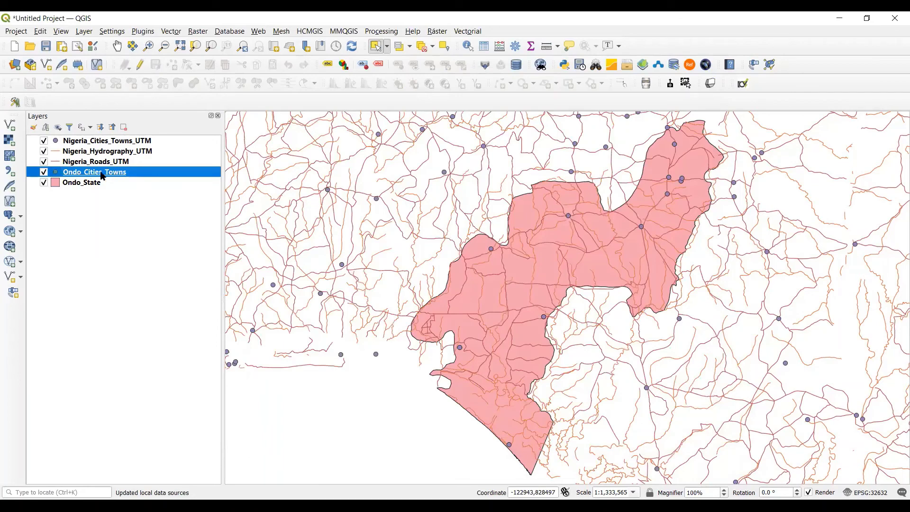
# Step: Remove the Nigeria_Cities_Towns_UTM layer from the project
pyautogui.click(82, 140)
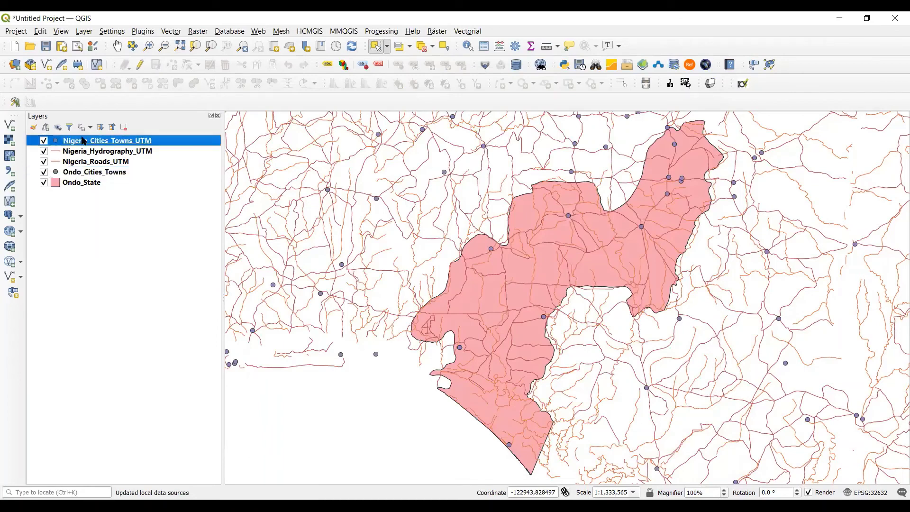
pyautogui.rightClick(83, 140)
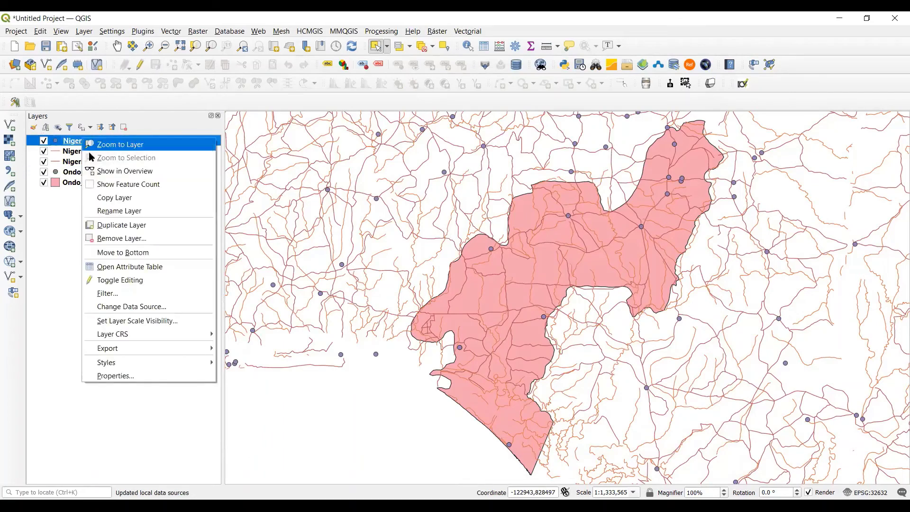
pyautogui.click(116, 238)
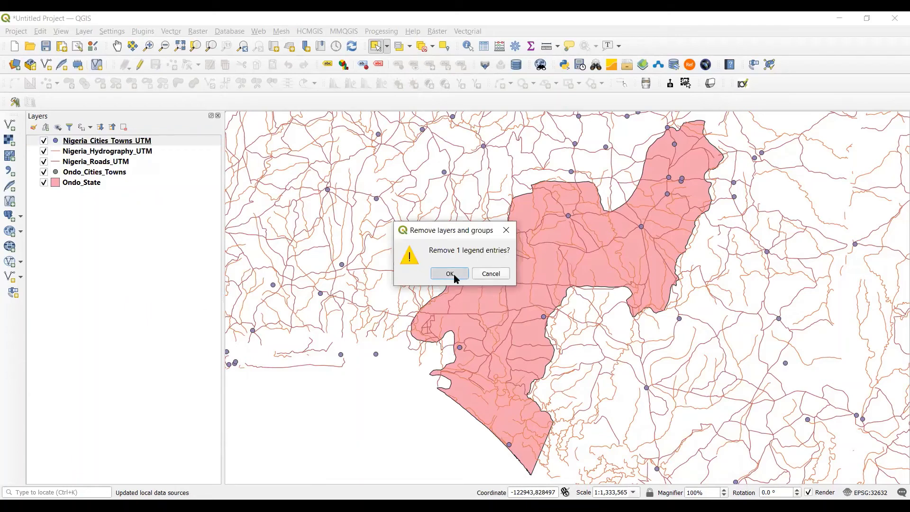
pyautogui.click(449, 272)
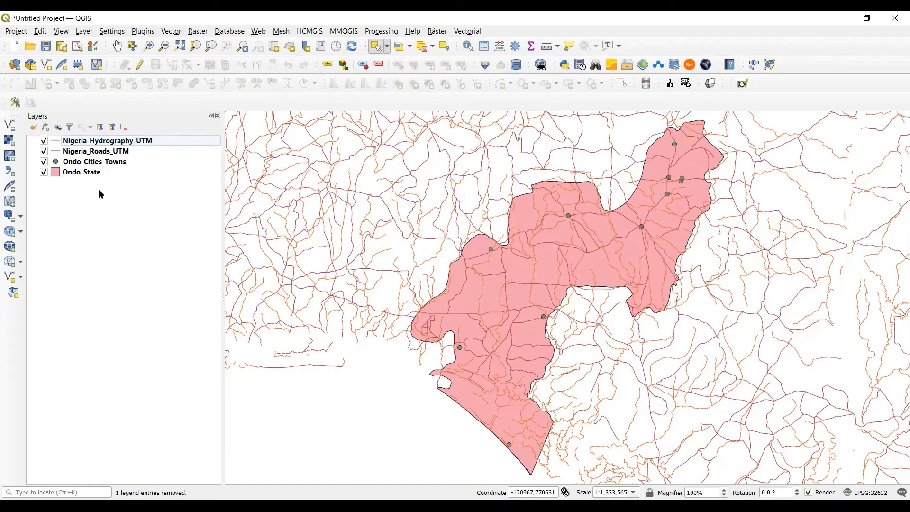
# Step: Set up the Clip geoprocessing tool with Nigeria_Hydrography_UTM as the input layer and Ondo_State as the overlay layer
pyautogui.click(468, 30)
pyautogui.moveTo(544, 43)
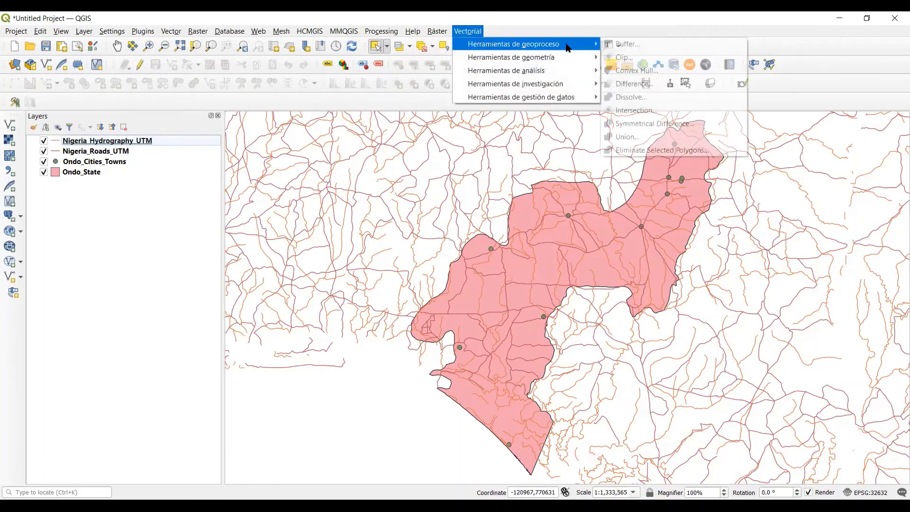
pyautogui.click(627, 55)
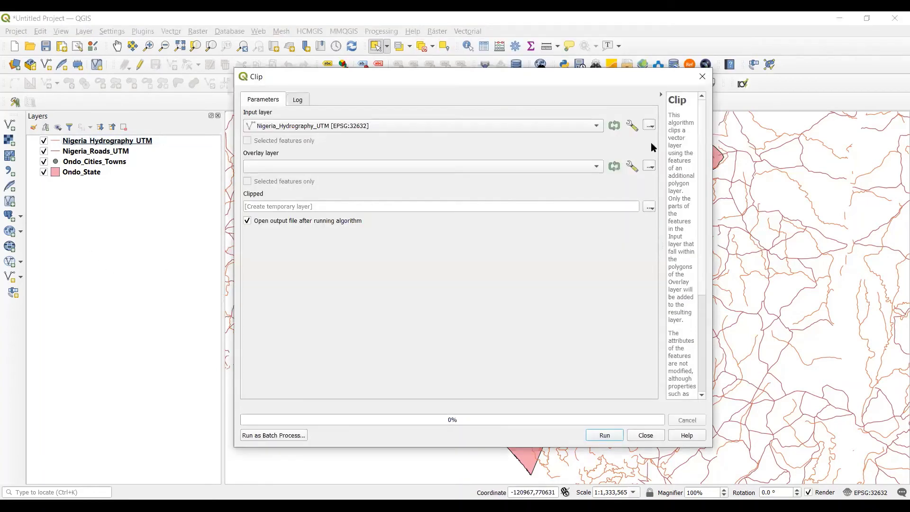
pyautogui.click(269, 127)
pyautogui.click(273, 128)
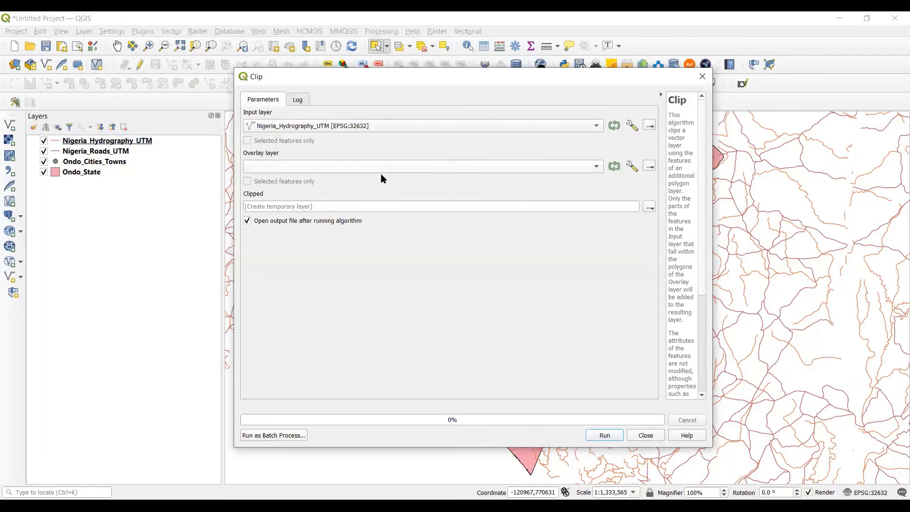
pyautogui.click(595, 167)
pyautogui.click(305, 168)
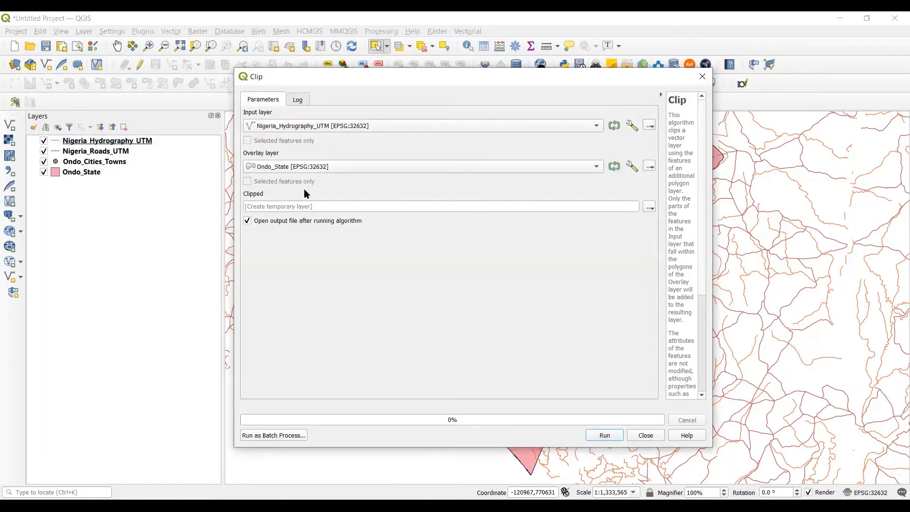
# Step: Set the clip output to the shapefile Ondo_Hydrography in the Ex_02 folder, run the clip and close the tool
pyautogui.click(649, 207)
pyautogui.click(700, 232)
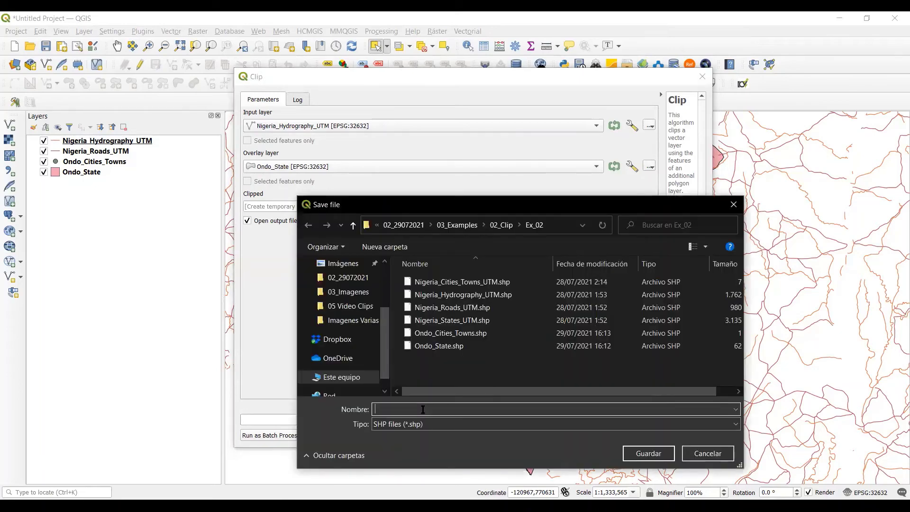
pyautogui.write('Ondo')
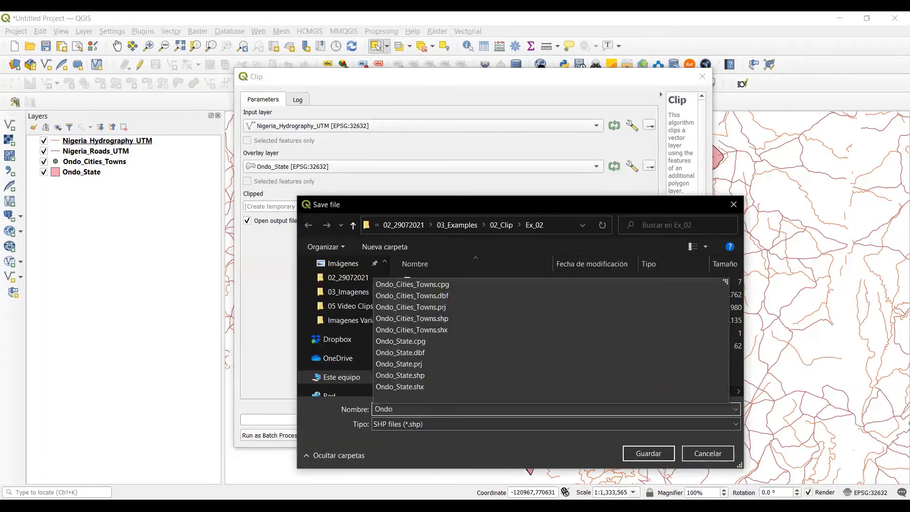
pyautogui.write('_Hyd')
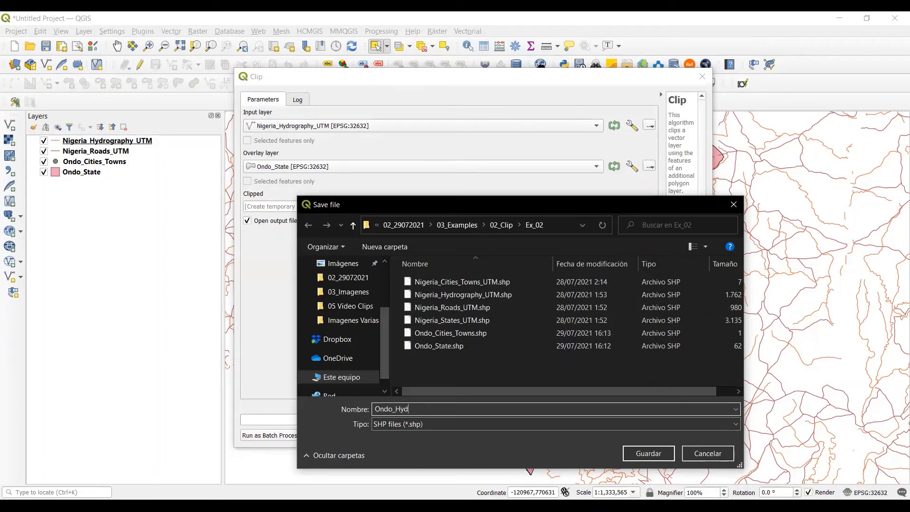
pyautogui.write('rography')
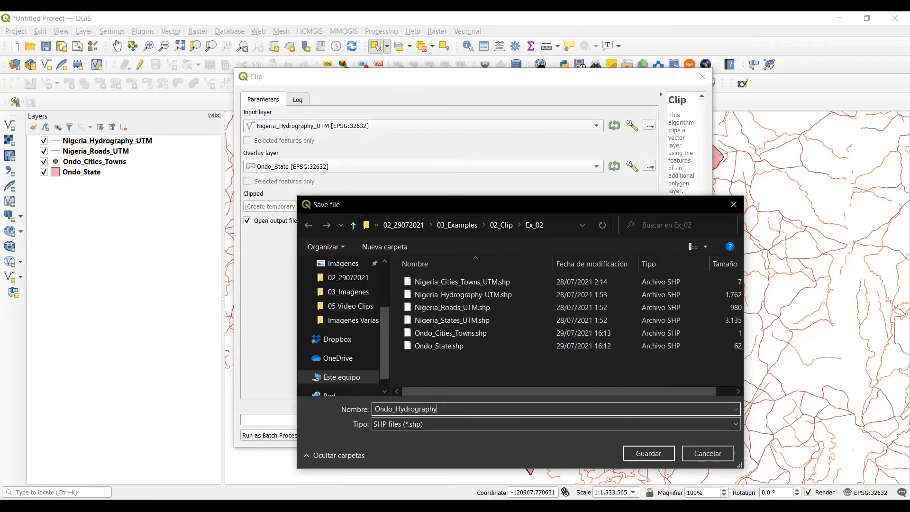
pyautogui.click(630, 454)
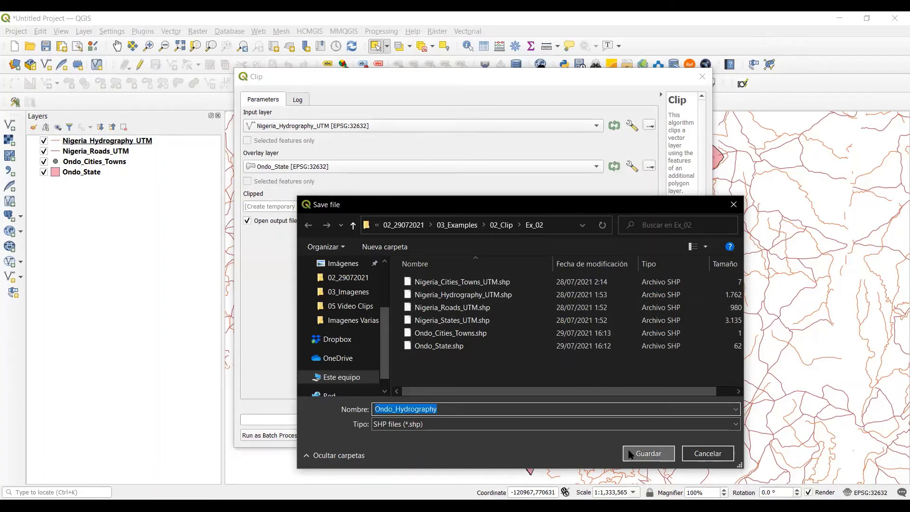
pyautogui.click(604, 433)
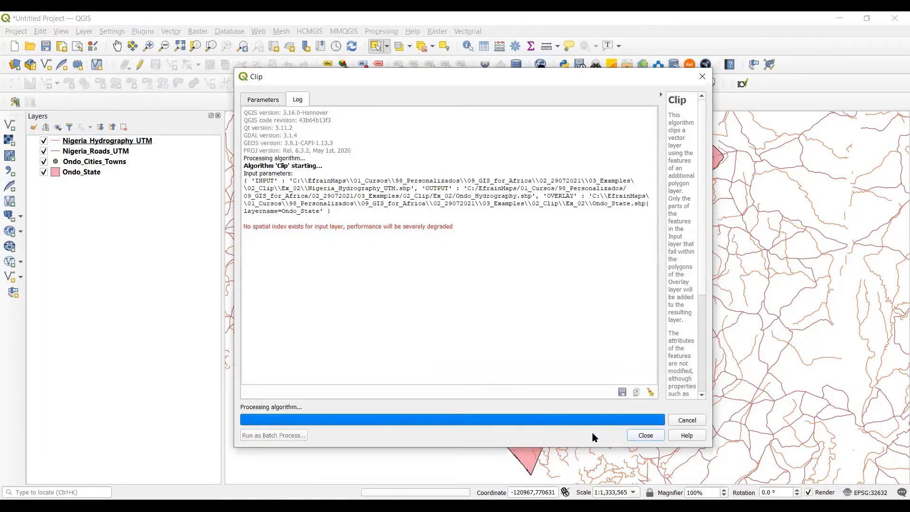
pyautogui.click(649, 434)
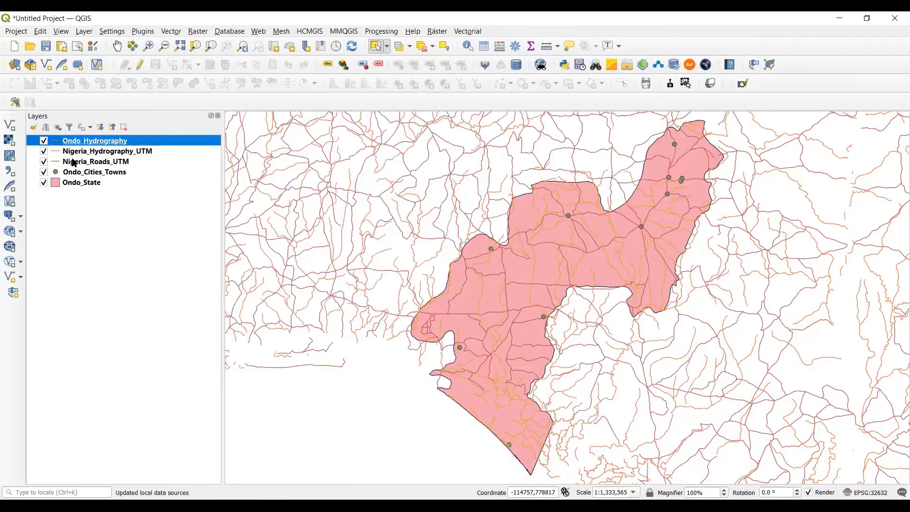
# Step: Remove the Nigeria_Hydrography_UTM layer from the project
pyautogui.click(93, 154)
pyautogui.rightClick(82, 153)
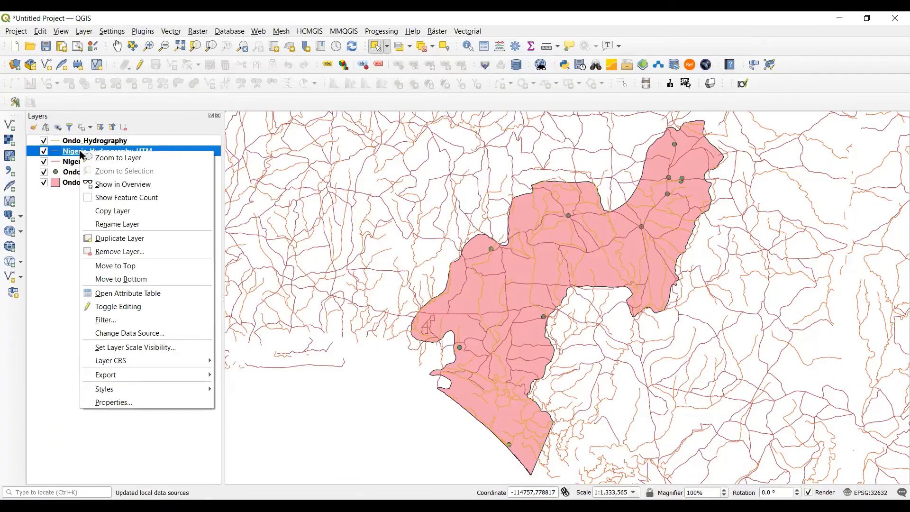
pyautogui.click(126, 251)
pyautogui.click(448, 273)
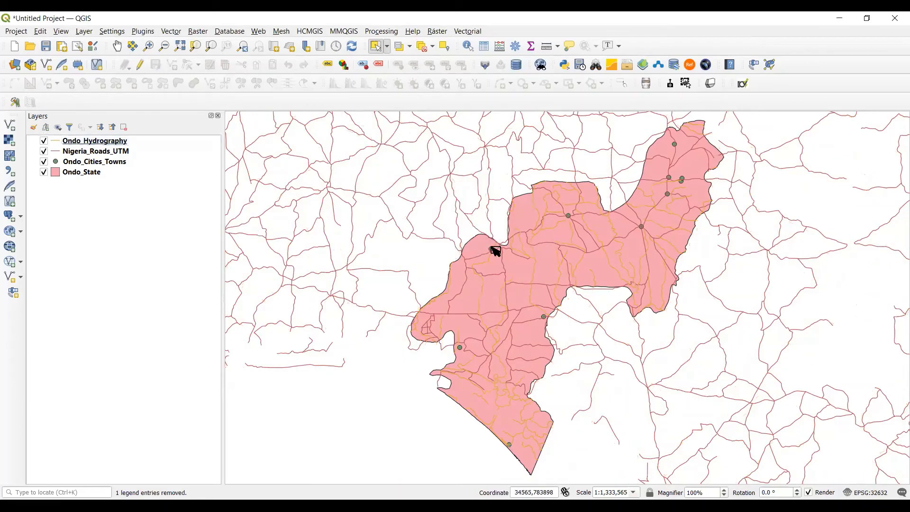
# Step: Set up the Clip geoprocessing tool with Nigeria_Roads_UTM as the input layer and Ondo_State as the overlay layer
pyautogui.moveTo(495, 251); pyautogui.dragTo(368, 251)
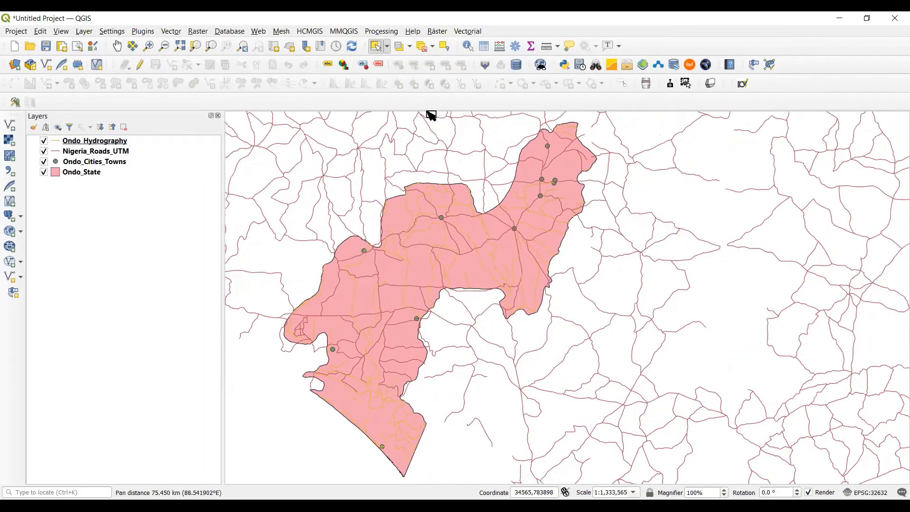
pyautogui.click(462, 33)
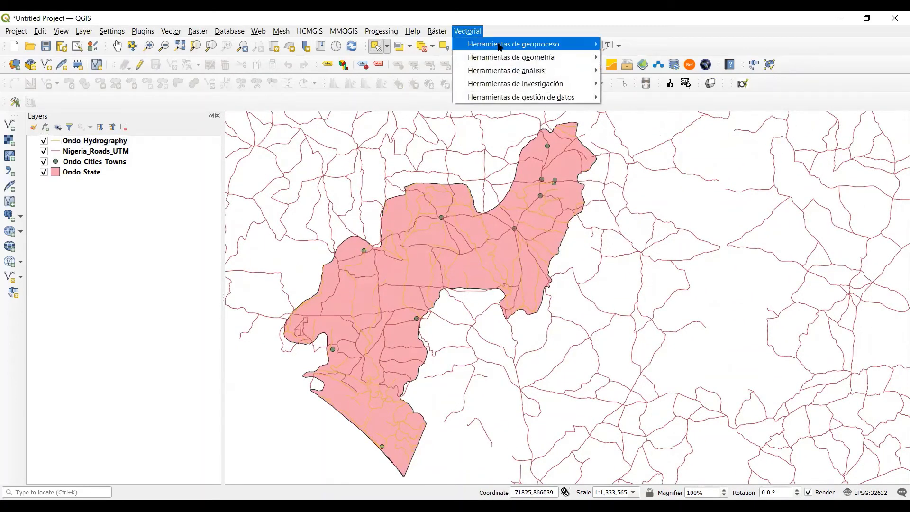
pyautogui.moveTo(544, 45)
pyautogui.click(632, 65)
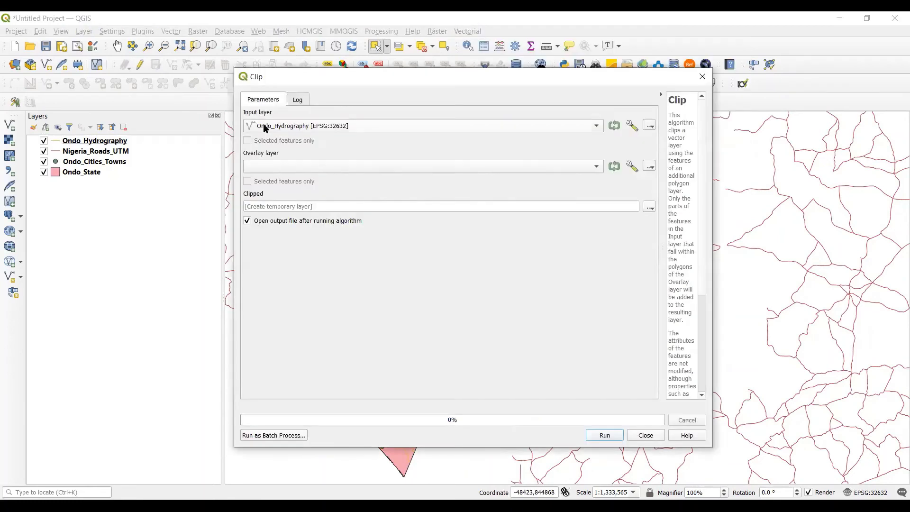
pyautogui.click(294, 125)
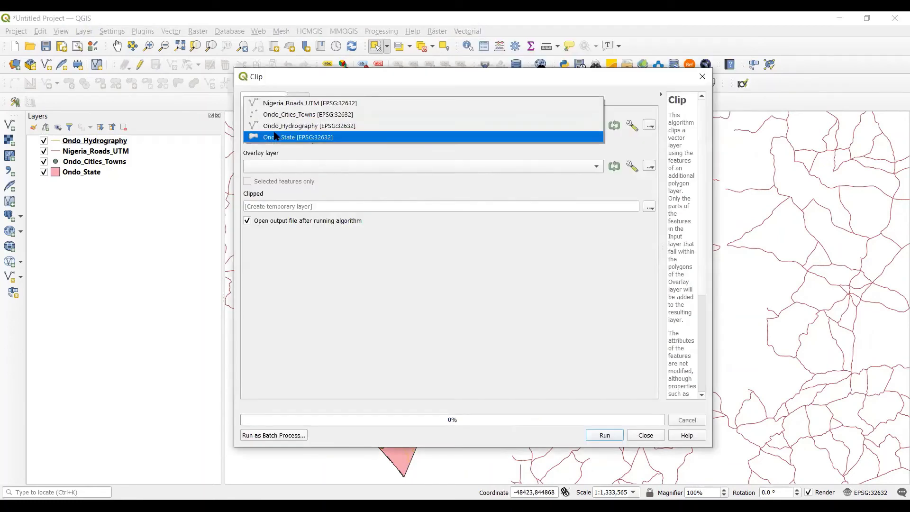
pyautogui.click(304, 109)
pyautogui.scroll(-1, 272, 167)
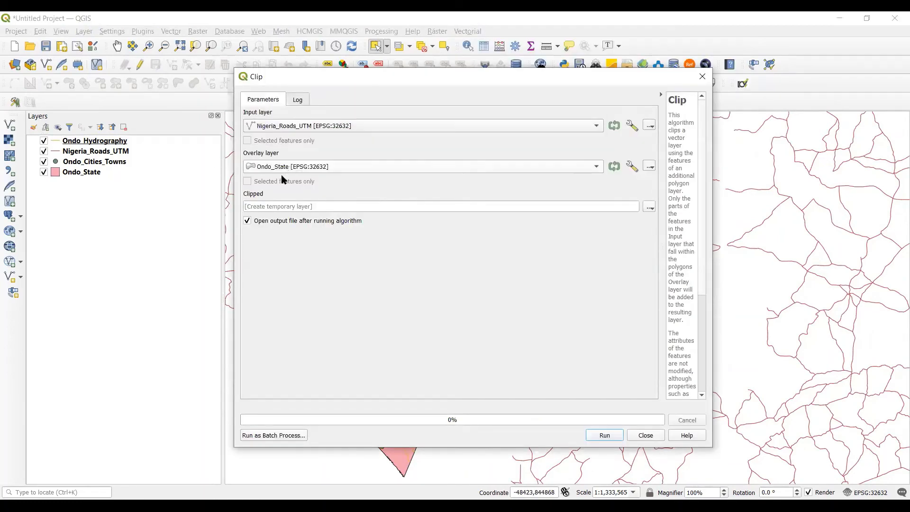
# Step: Set the clip output to the shapefile Ondo_Roads in the Ex_02 folder, run the clip and close the tool
pyautogui.click(649, 208)
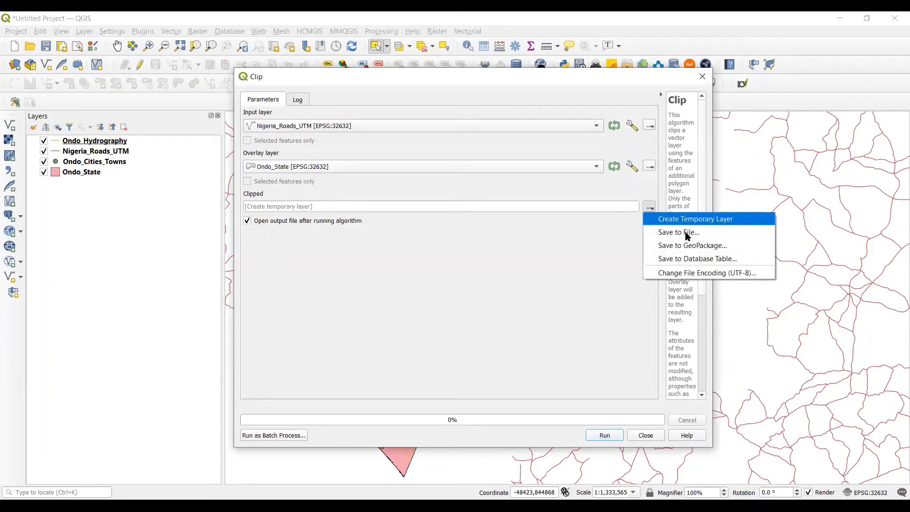
pyautogui.click(691, 232)
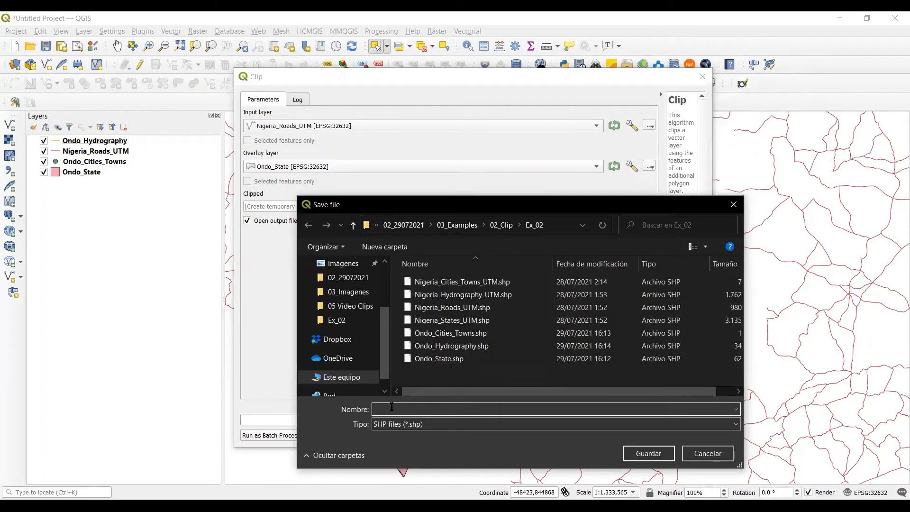
pyautogui.write('Ondo_')
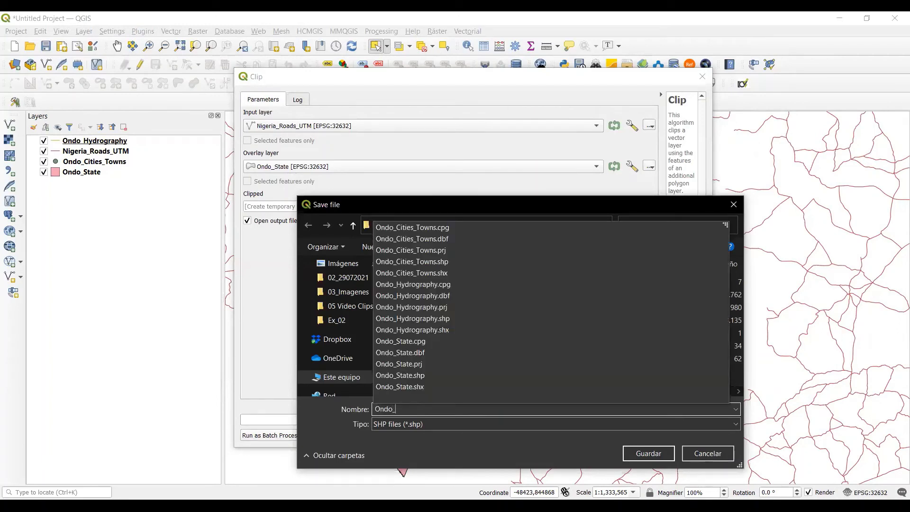
pyautogui.write('Roads')
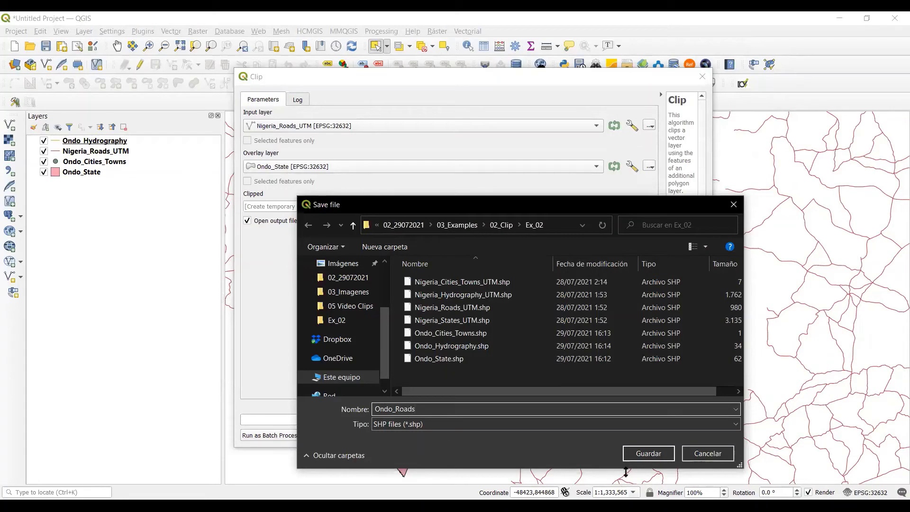
pyautogui.click(663, 450)
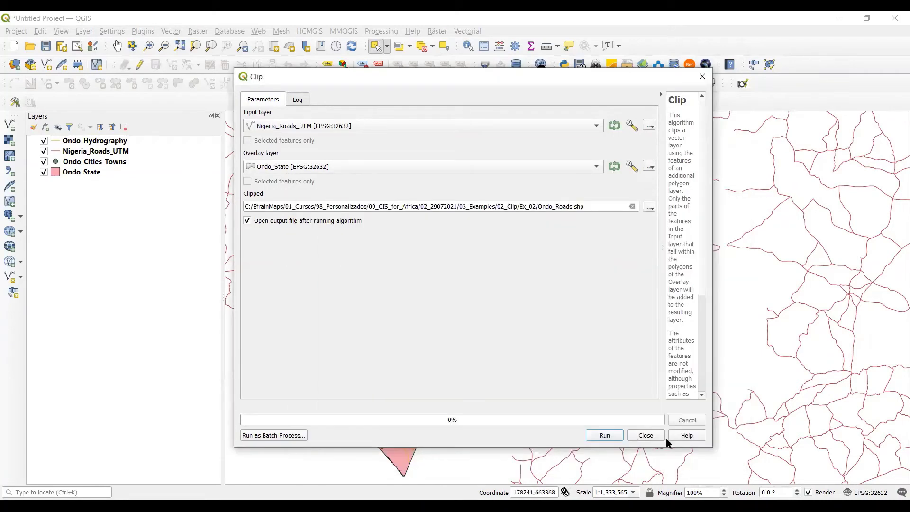
pyautogui.click(597, 439)
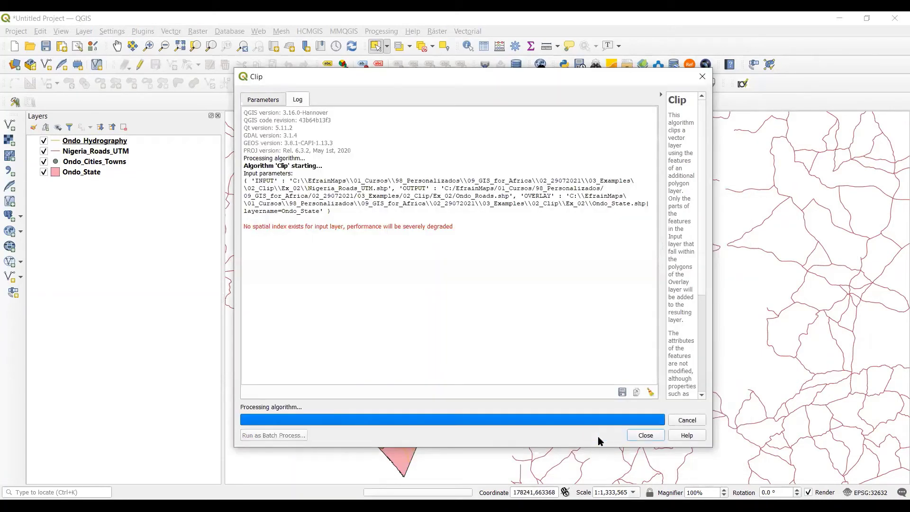
pyautogui.click(645, 435)
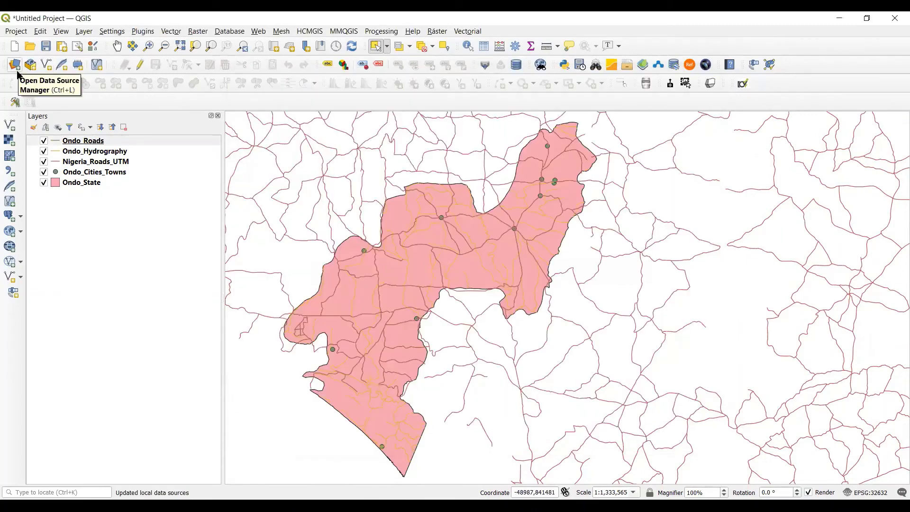
# Step: Hide the Nigeria_Roads_UTM layer and remove it from the project
pyautogui.click(44, 161)
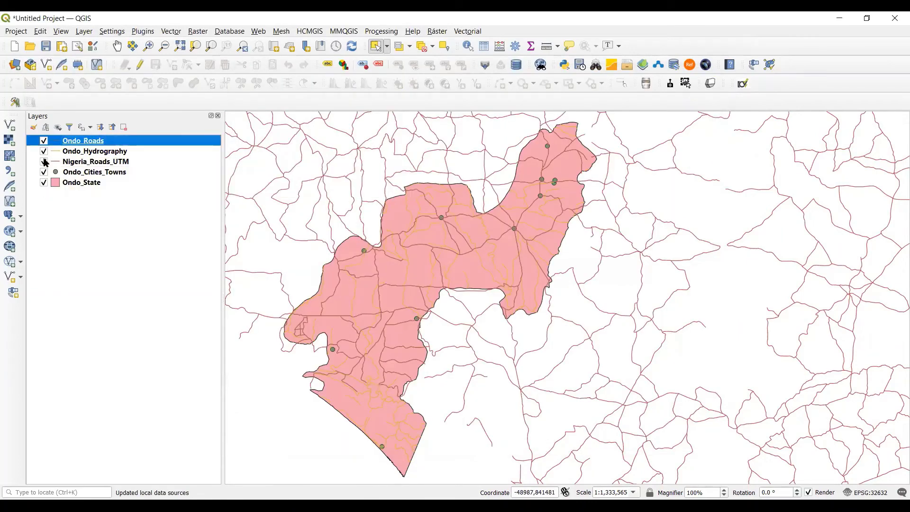
pyautogui.rightClick(88, 162)
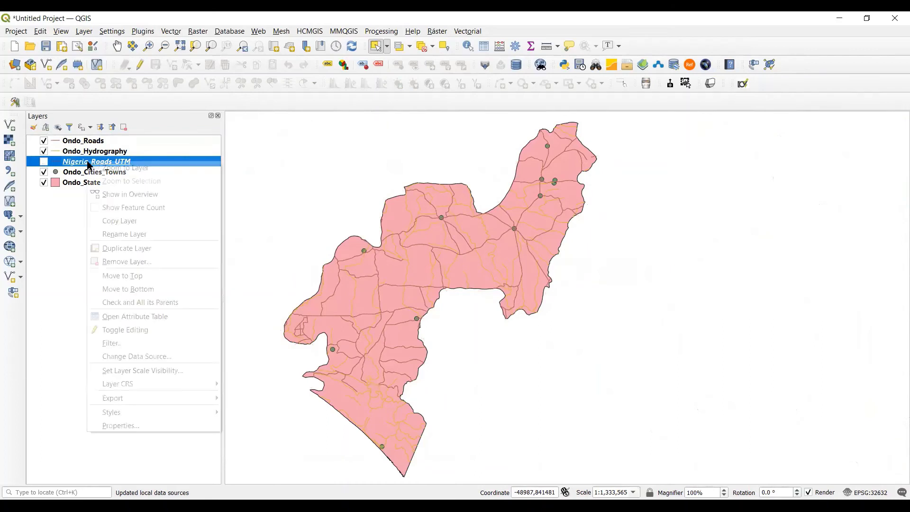
pyautogui.click(123, 262)
pyautogui.click(450, 276)
# Step: Change the simple fill colour of the Ondo_State layer to yellow
pyautogui.click(75, 172)
pyautogui.rightClick(76, 174)
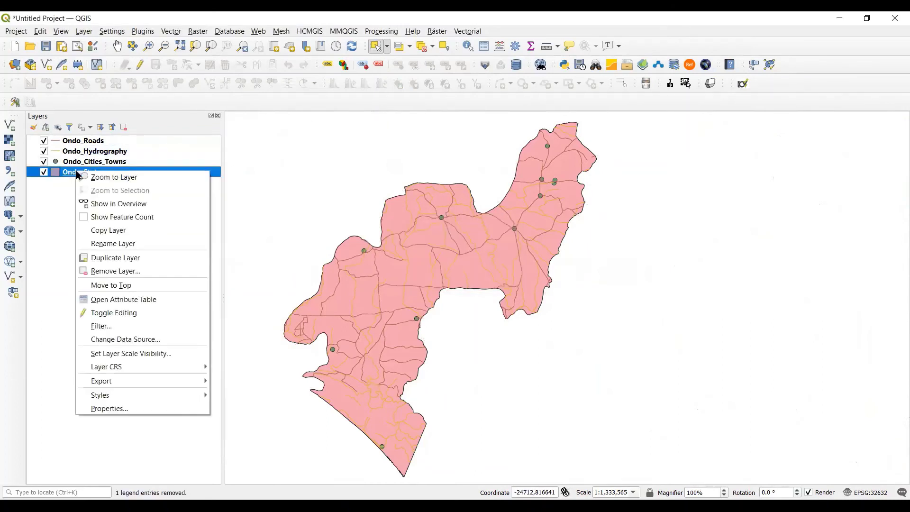
pyautogui.click(113, 408)
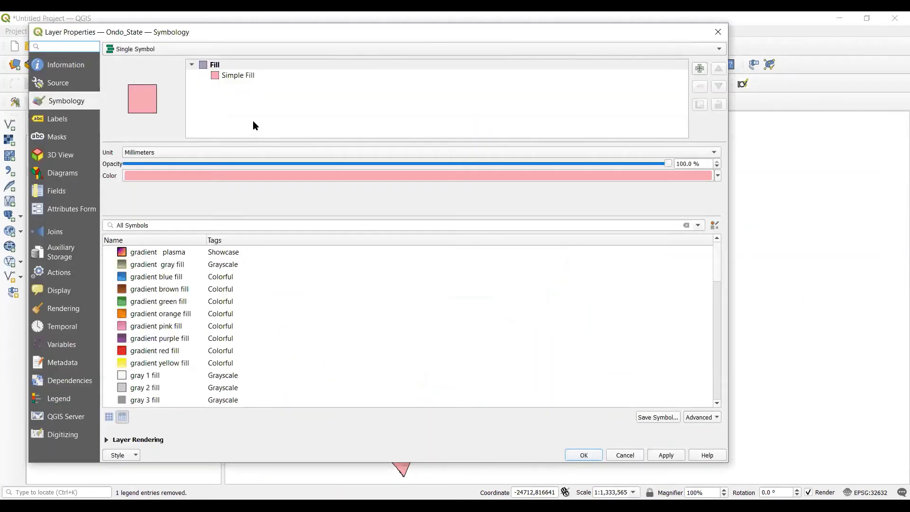
pyautogui.click(235, 75)
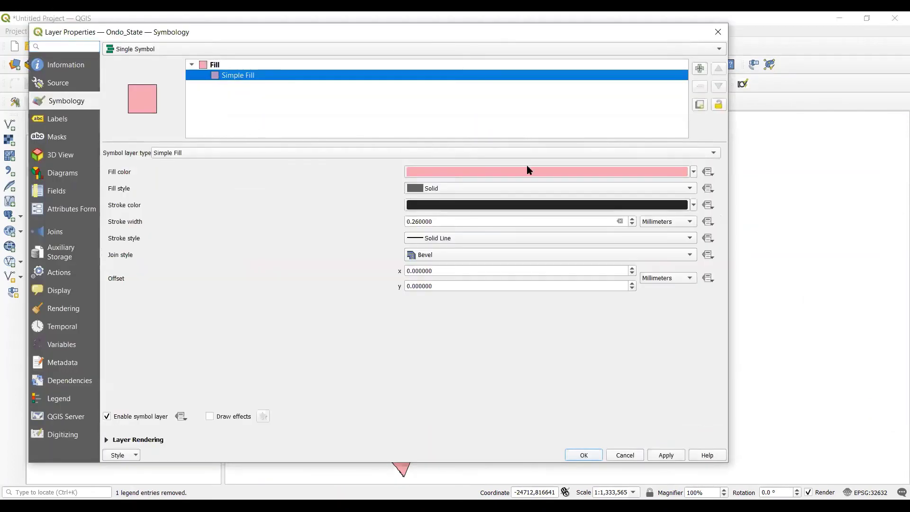
pyautogui.click(693, 172)
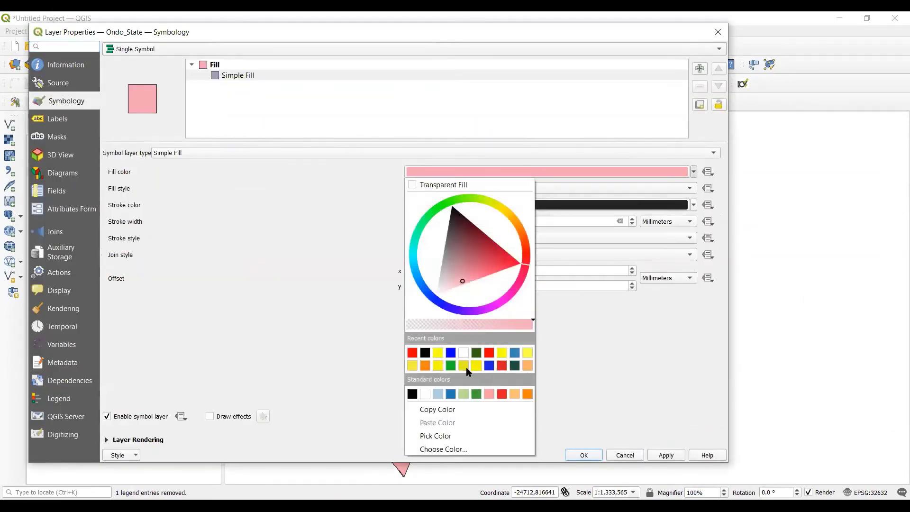
pyautogui.click(527, 353)
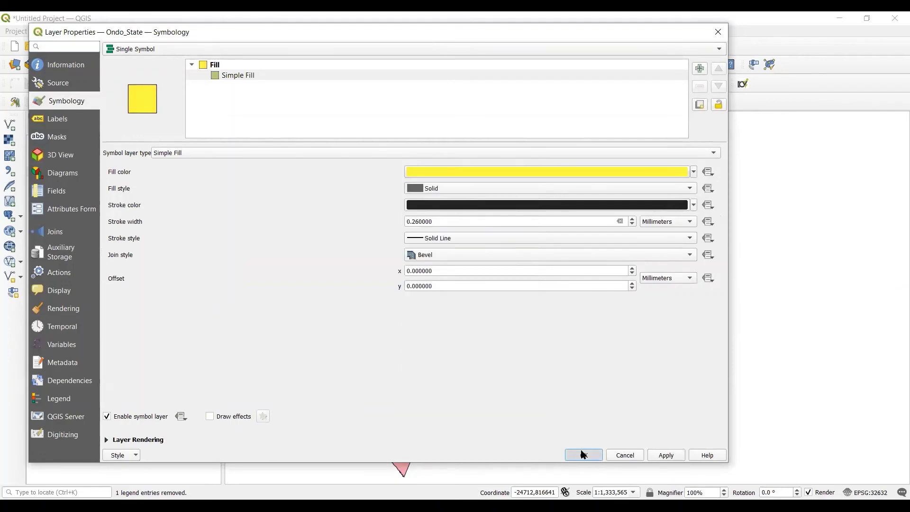
pyautogui.click(583, 454)
# Step: Move the Ondo_Cities_Towns layer above Ondo_Roads so it is first in the layer order
pyautogui.click(79, 163)
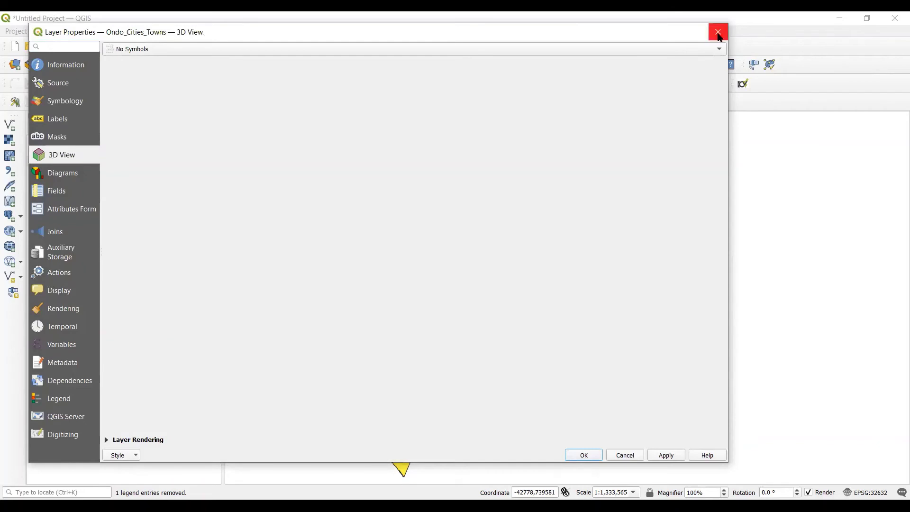
pyautogui.click(717, 34)
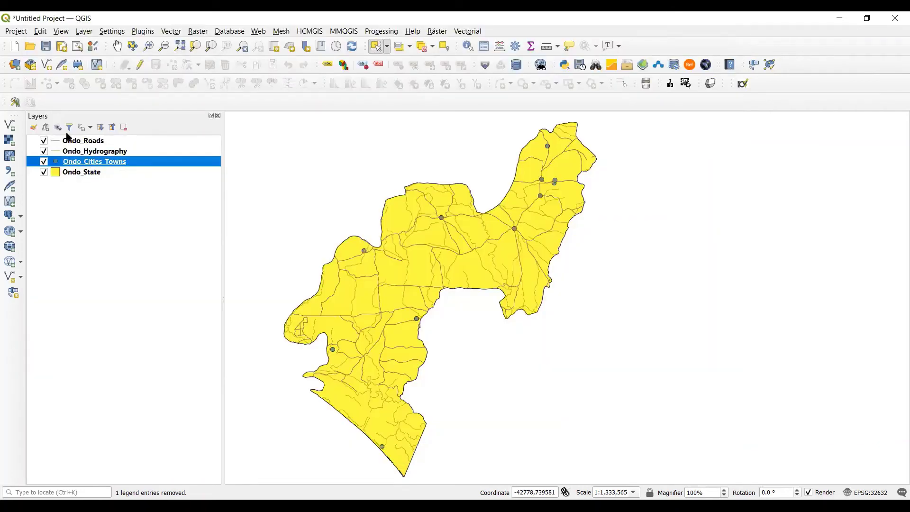
pyautogui.moveTo(56, 165); pyautogui.dragTo(56, 138)
# Step: Change the simple line colour of the Ondo_Hydrography layer to blue
pyautogui.rightClick(85, 162)
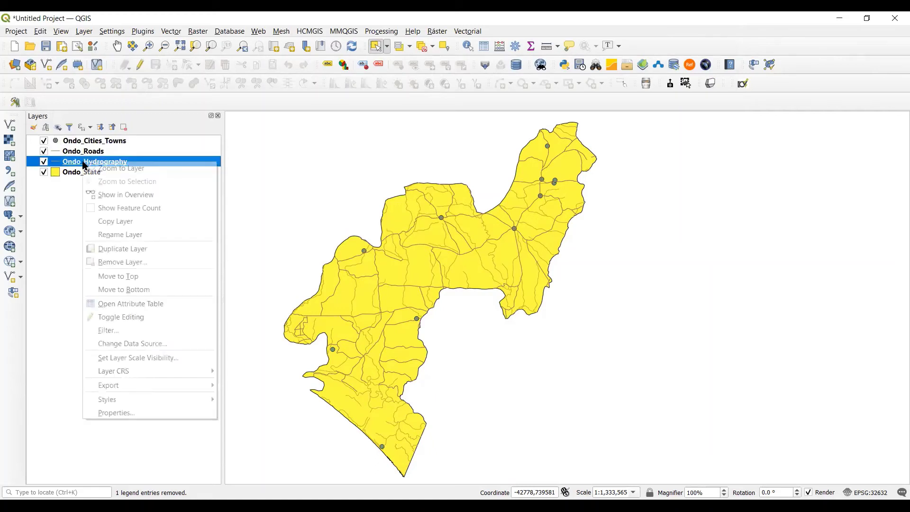
pyautogui.click(138, 414)
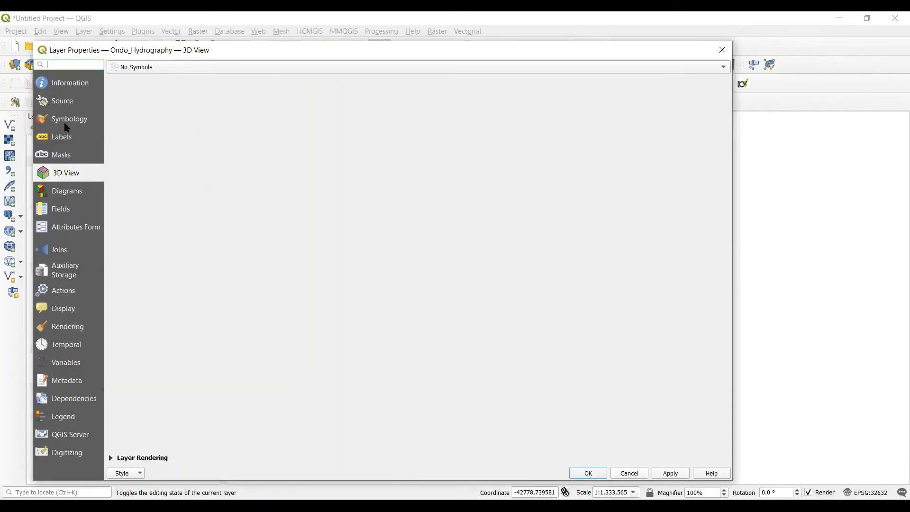
pyautogui.click(67, 122)
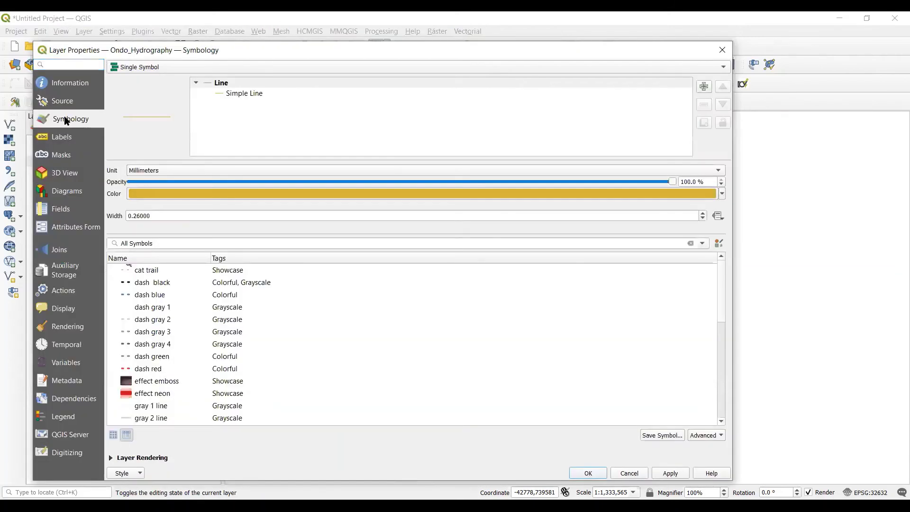
pyautogui.click(230, 94)
pyautogui.click(698, 190)
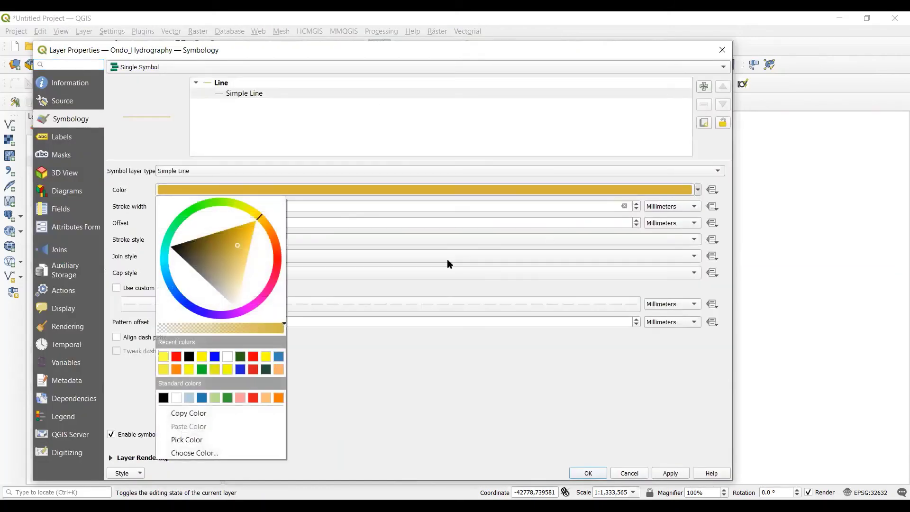
pyautogui.click(212, 356)
pyautogui.click(587, 473)
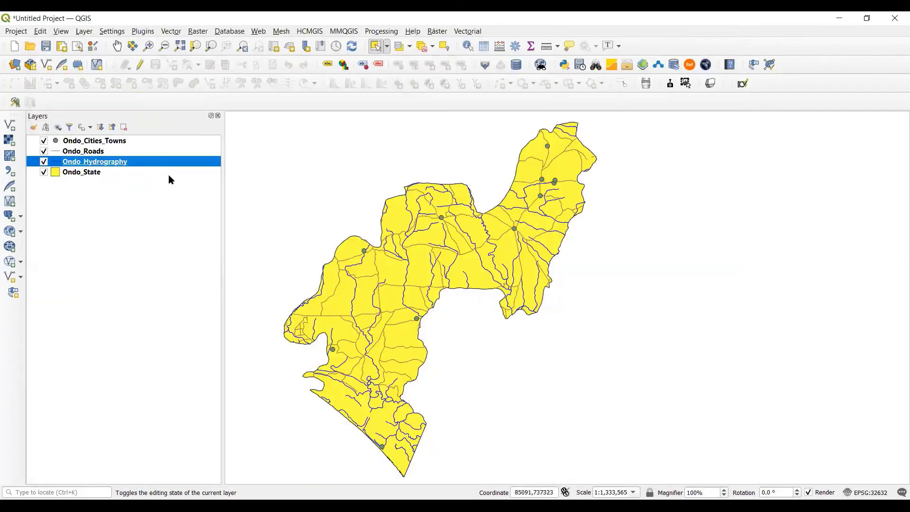
# Step: Change the simple line colour of the Ondo_Roads layer to red
pyautogui.click(81, 150)
pyautogui.rightClick(81, 153)
pyautogui.click(142, 399)
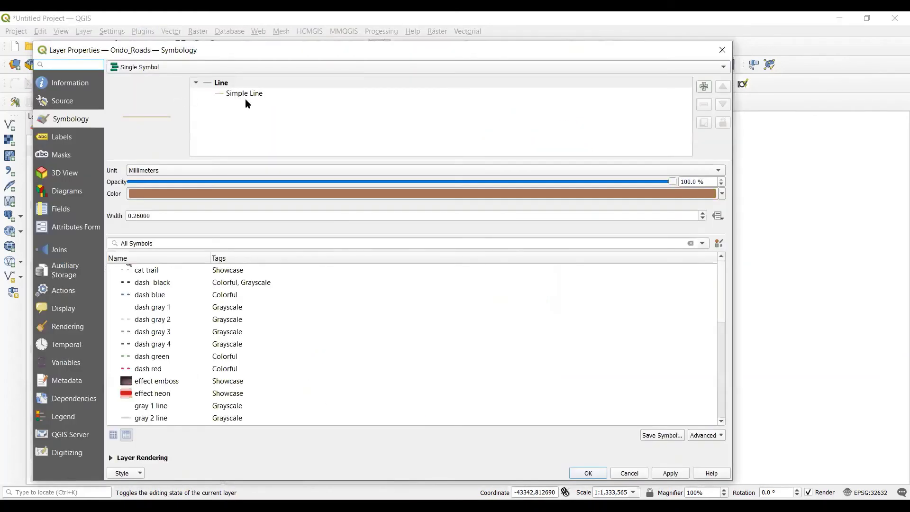
pyautogui.click(249, 94)
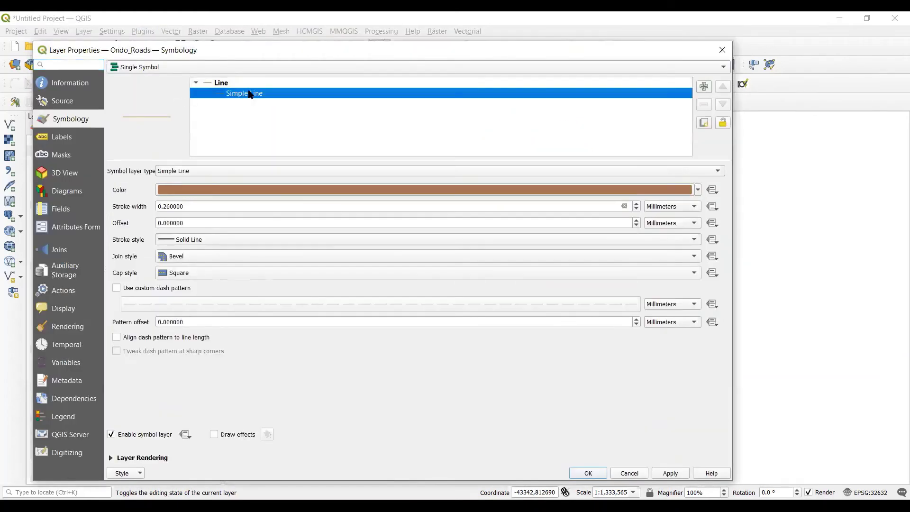
pyautogui.click(697, 190)
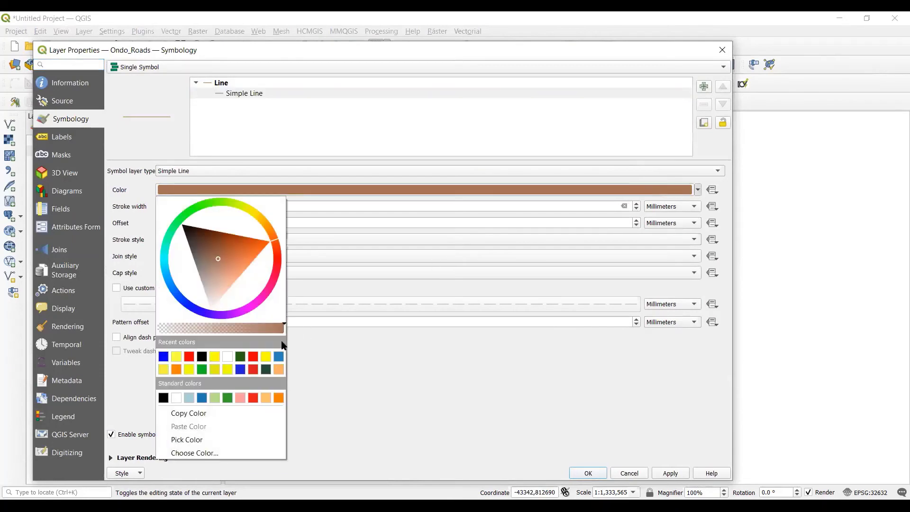
pyautogui.click(189, 359)
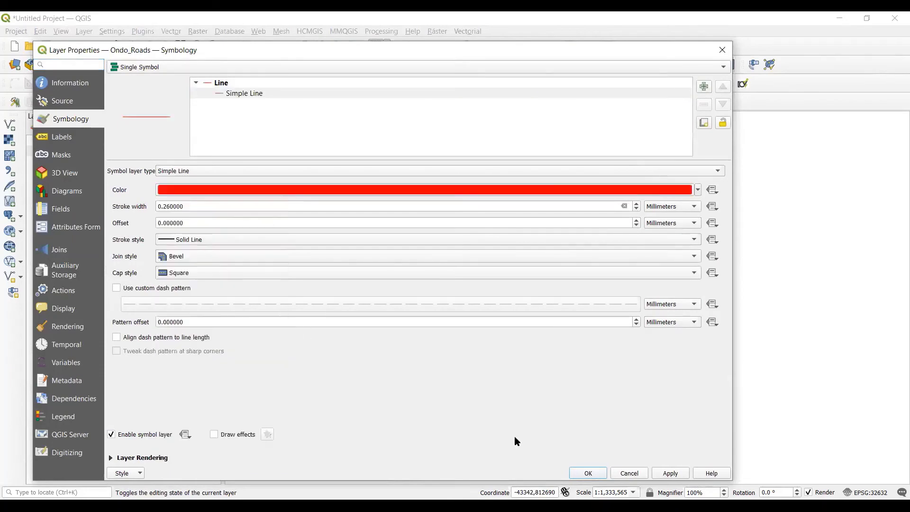
pyautogui.click(588, 472)
# Step: Apply the topo pop capital marker symbol to the Ondo_Cities_Towns layer
pyautogui.click(70, 142)
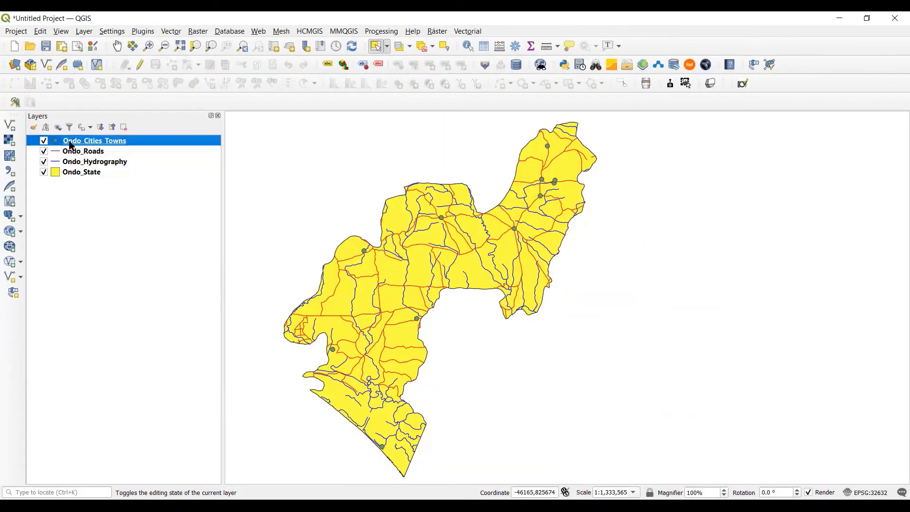
pyautogui.rightClick(70, 143)
pyautogui.click(112, 378)
pyautogui.scroll(-6, 175, 386)
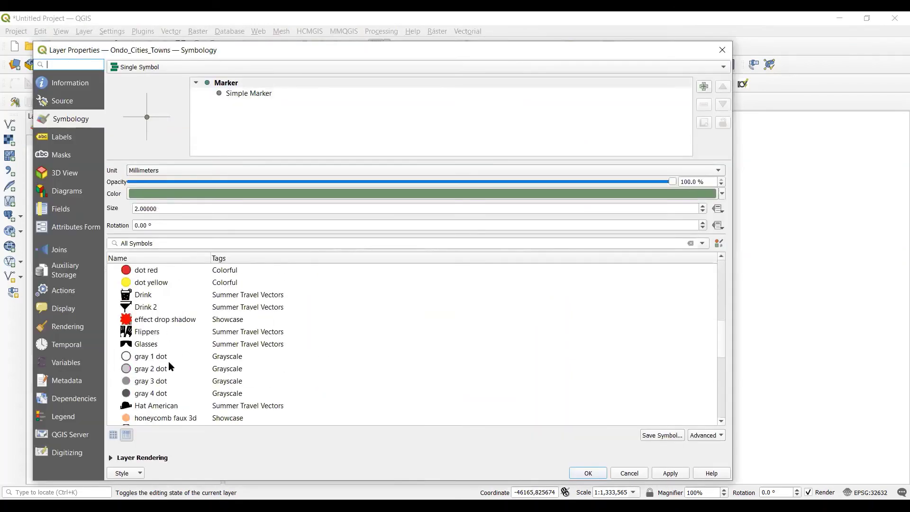
pyautogui.scroll(-3, 169, 390)
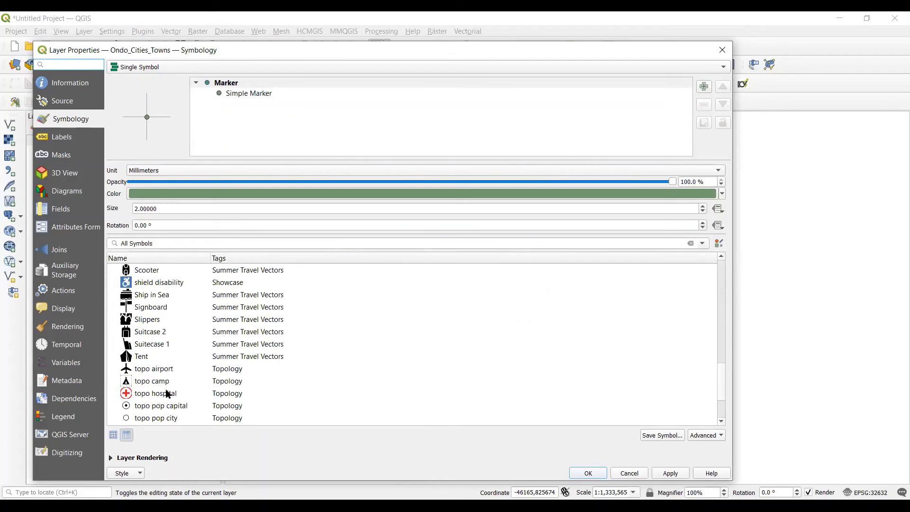
pyautogui.click(163, 408)
pyautogui.click(588, 473)
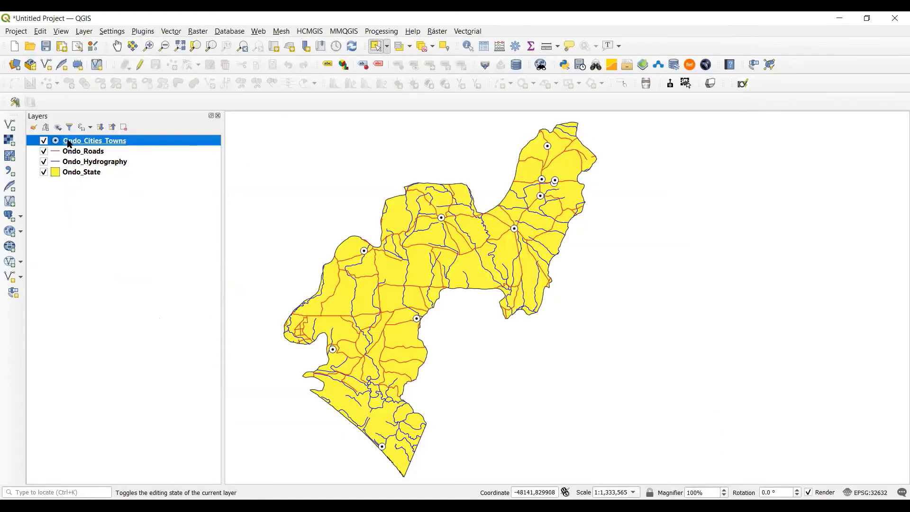
# Step: Turn on single labels from the NAME field for Ondo_Cities_Towns and draw a text buffer around them
pyautogui.rightClick(69, 144)
pyautogui.click(123, 377)
pyautogui.click(62, 136)
pyautogui.click(173, 66)
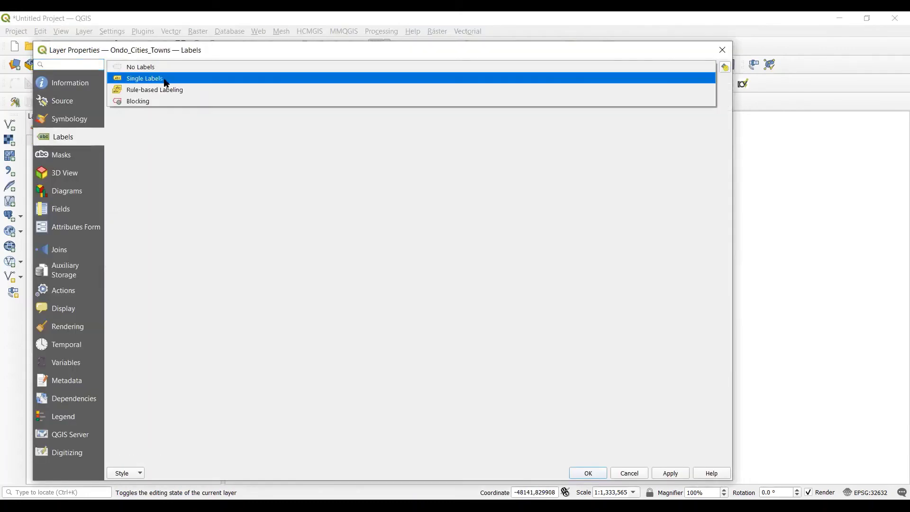
pyautogui.click(167, 78)
pyautogui.click(204, 184)
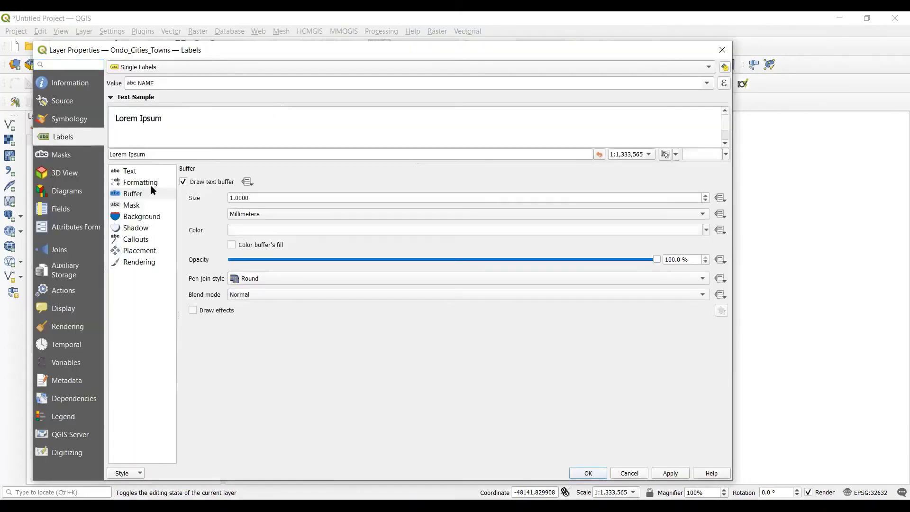
pyautogui.click(589, 473)
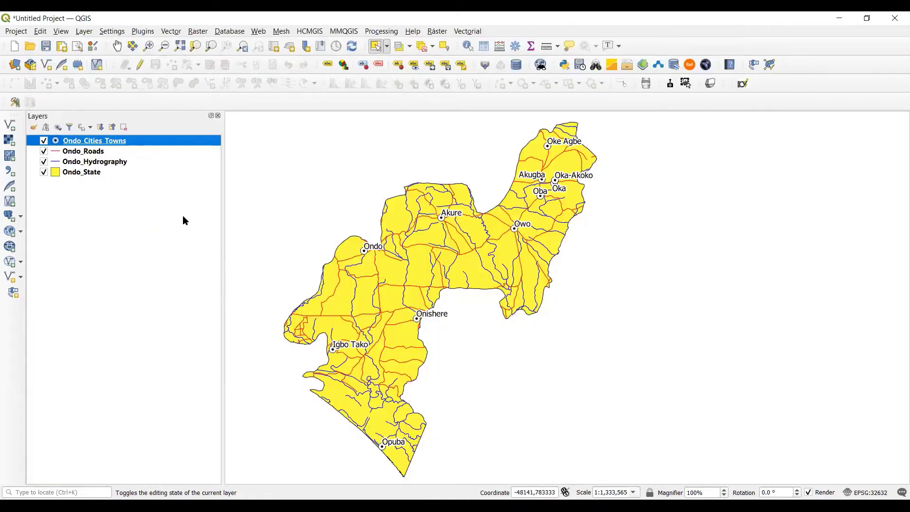
# Step: Examine the Ondo_Roads attribute table for fields that could be used to label the roads
pyautogui.click(72, 161)
pyautogui.rightClick(74, 162)
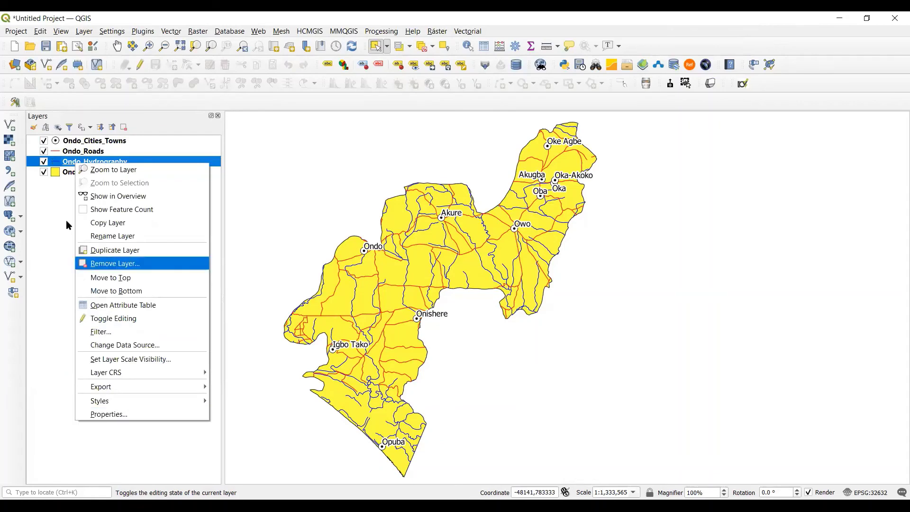
pyautogui.rightClick(73, 151)
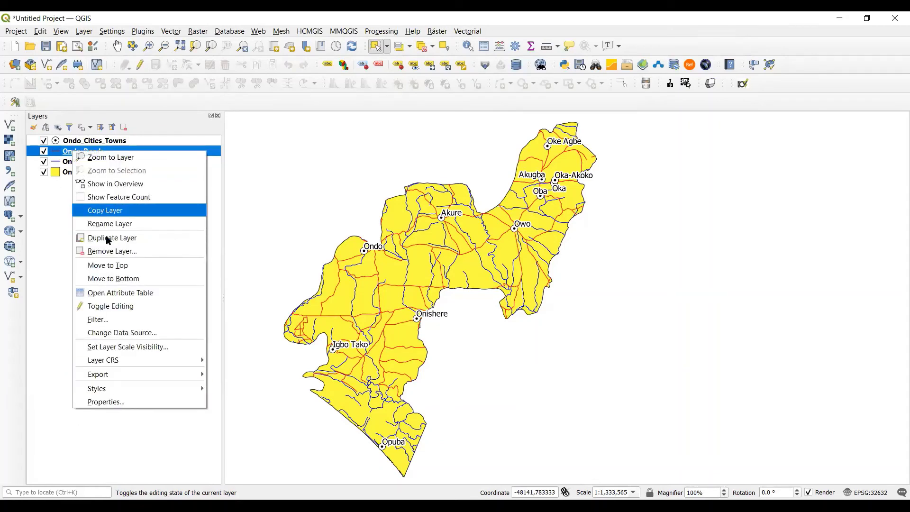
pyautogui.press('Escape')
pyautogui.scroll(-20, 223, 283)
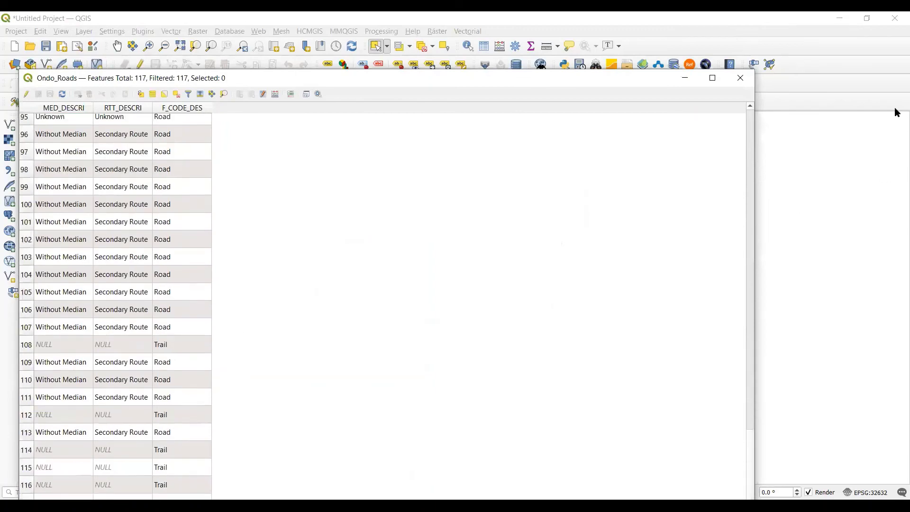
# Step: Set up single labels for Ondo_Hydrography using the NAM field and enable the text buffer
pyautogui.rightClick(67, 161)
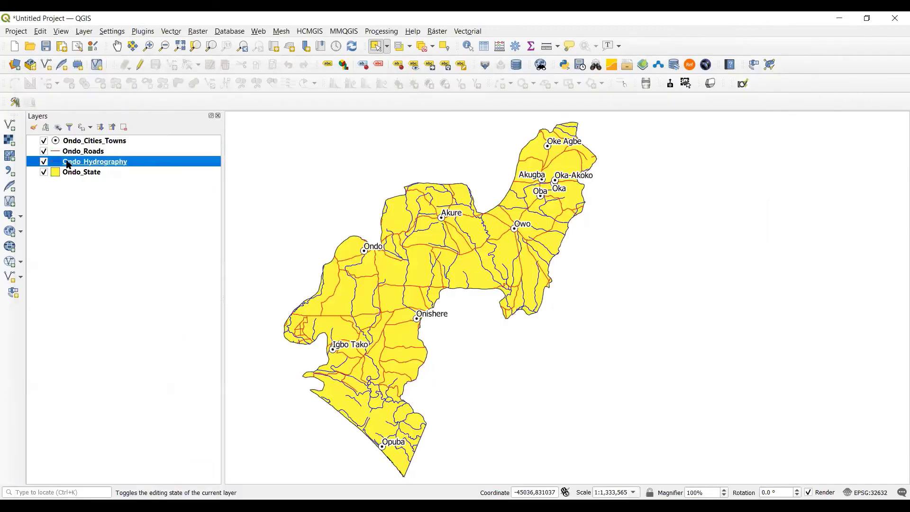
pyautogui.click(98, 414)
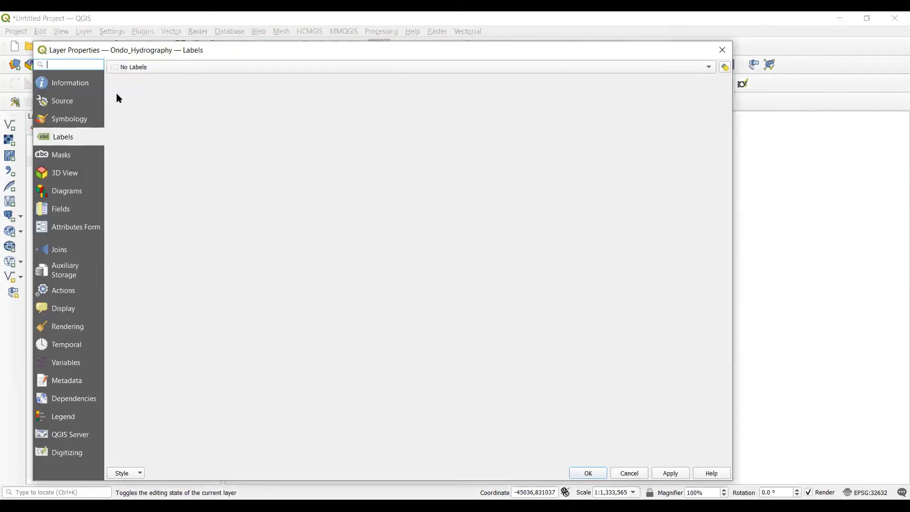
pyautogui.click(142, 67)
pyautogui.click(145, 77)
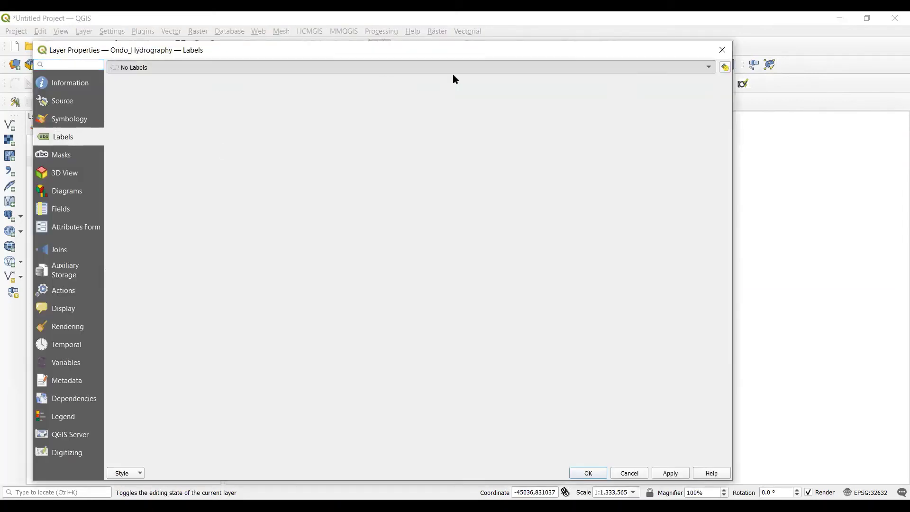
pyautogui.click(704, 79)
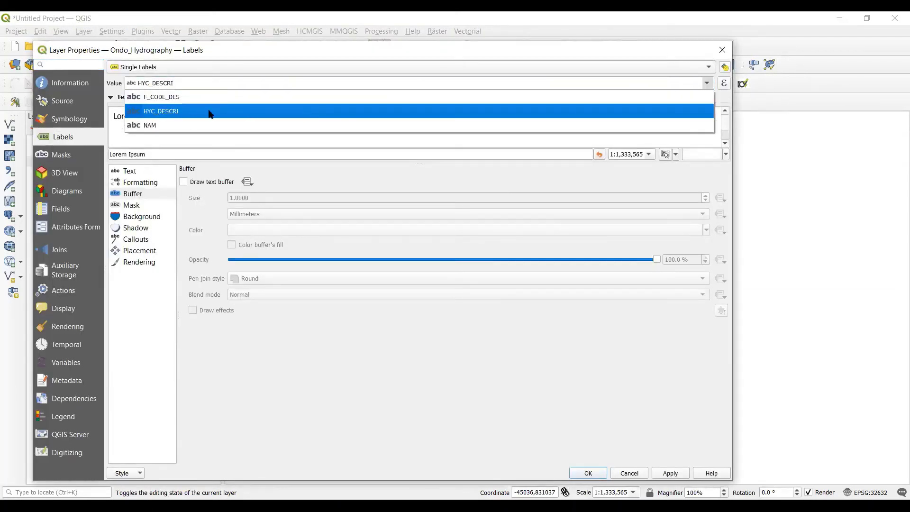
pyautogui.click(190, 124)
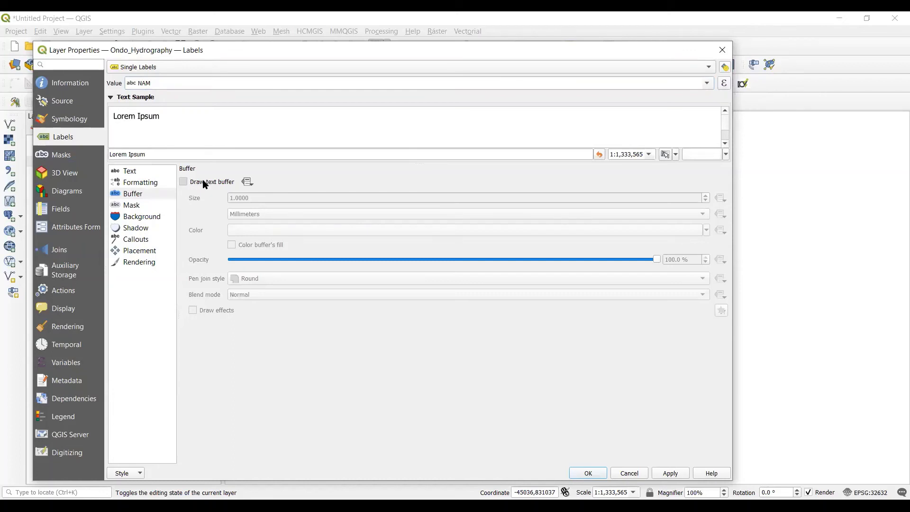
pyautogui.click(205, 184)
# Step: Format the Ondo_Hydrography label text in blue Times New Roman with the Cursiva style
pyautogui.click(121, 169)
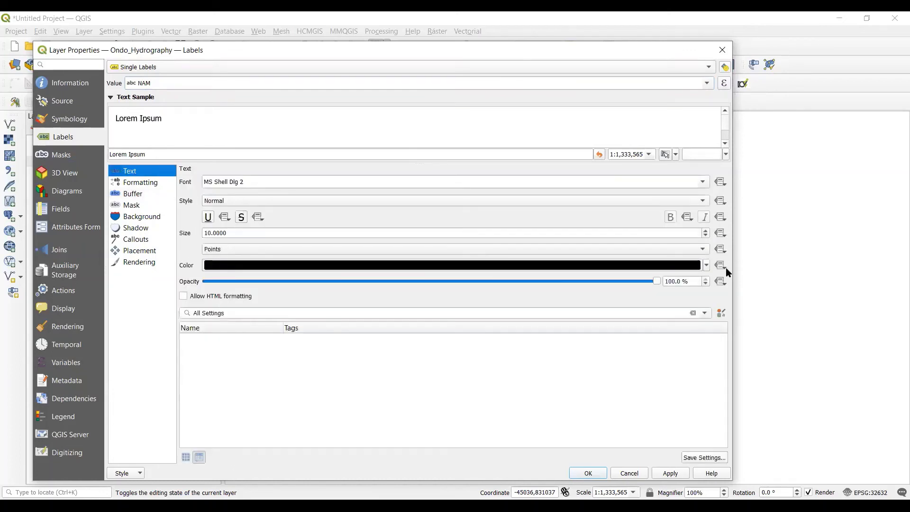
pyautogui.click(707, 265)
pyautogui.click(219, 420)
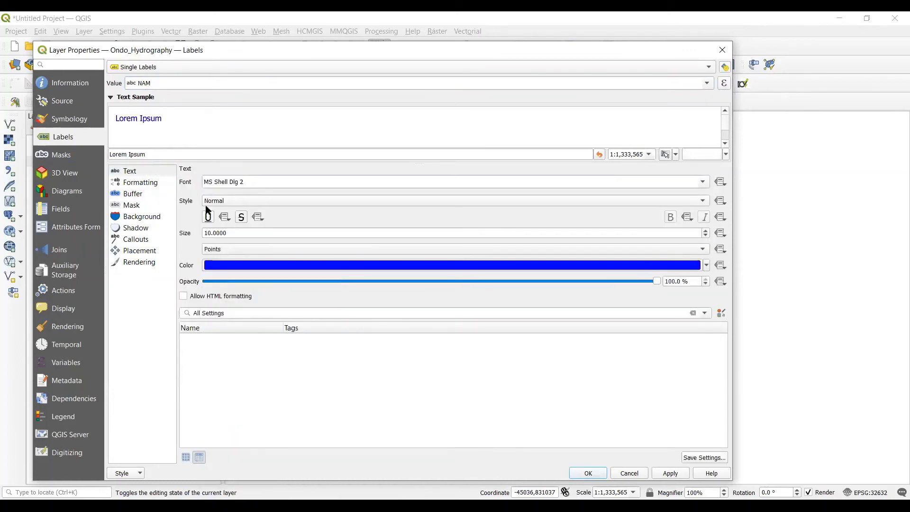
pyautogui.moveTo(253, 181); pyautogui.dragTo(179, 182)
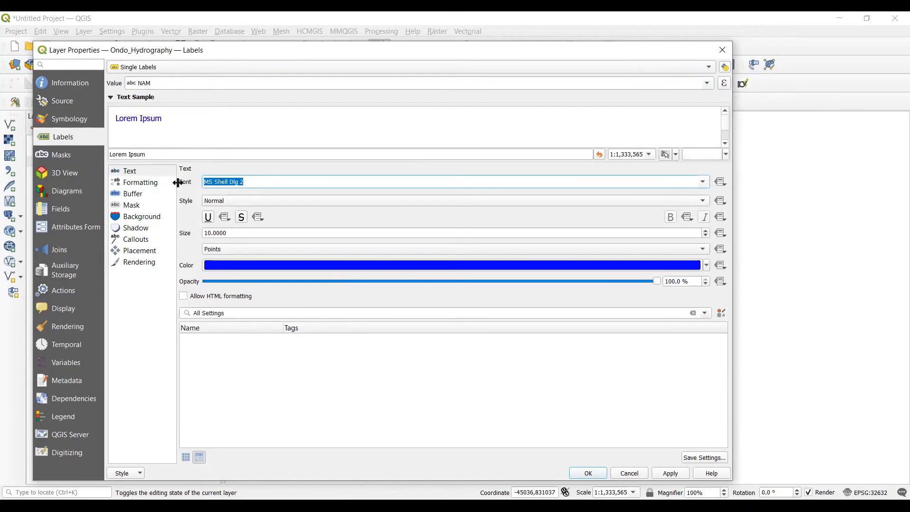
pyautogui.write('Times New Roman')
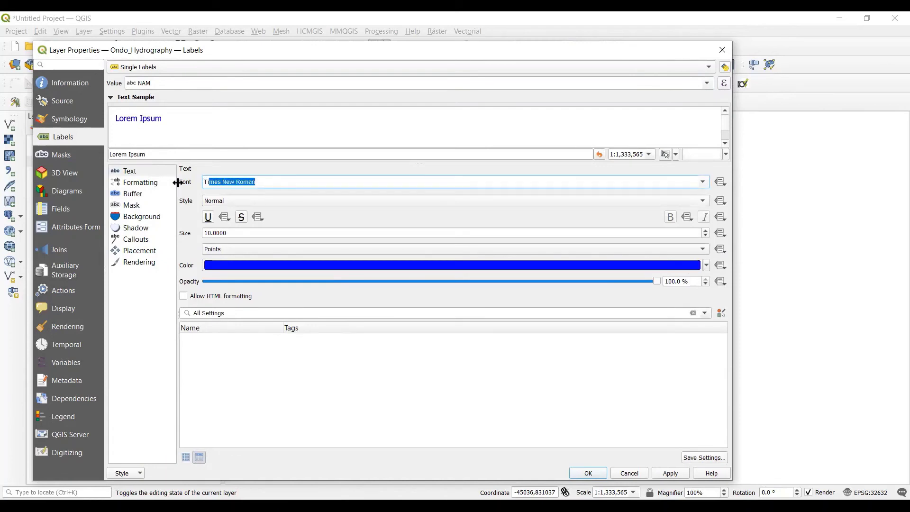
pyautogui.click(227, 201)
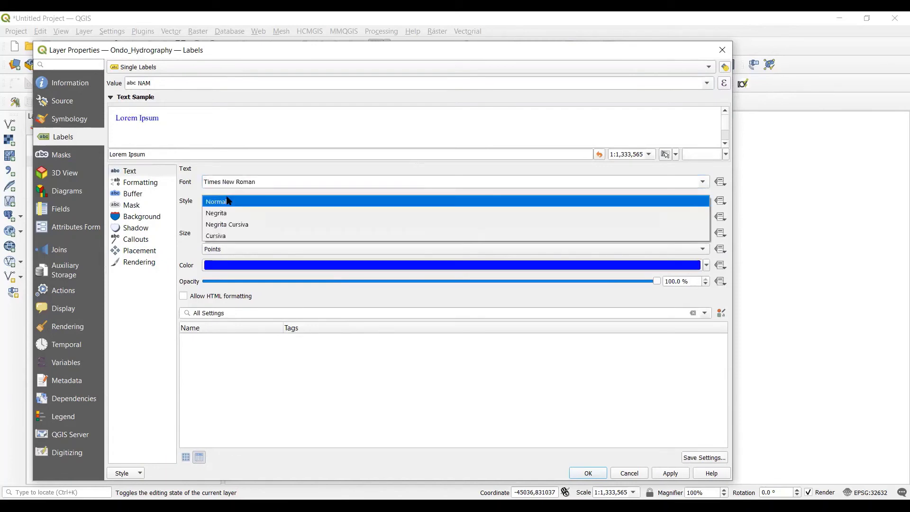
pyautogui.click(229, 235)
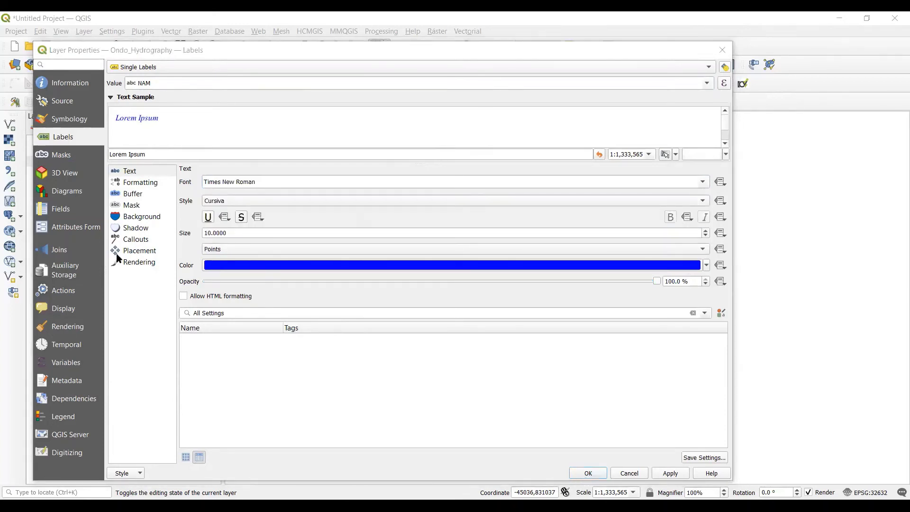
# Step: Set the Ondo_Hydrography label placement mode to Curved and apply the label settings to the map
pyautogui.click(137, 250)
pyautogui.click(214, 207)
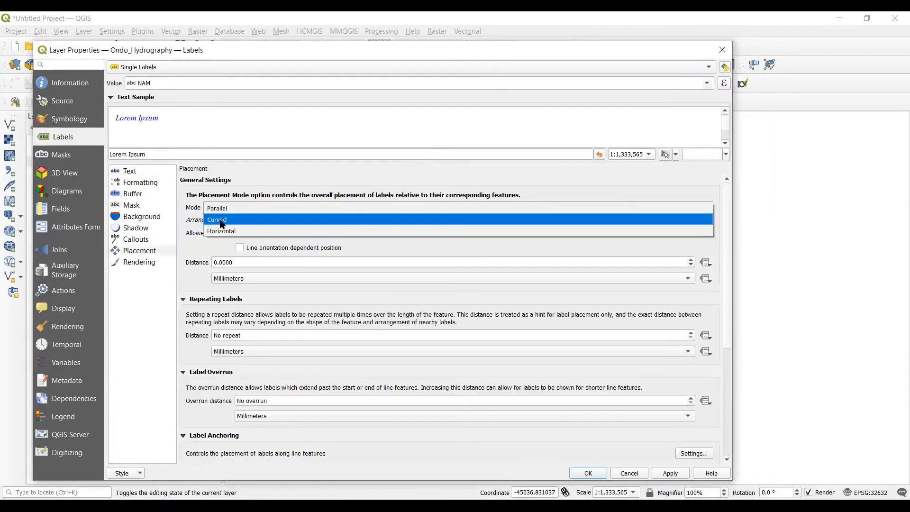
pyautogui.click(218, 217)
pyautogui.click(597, 472)
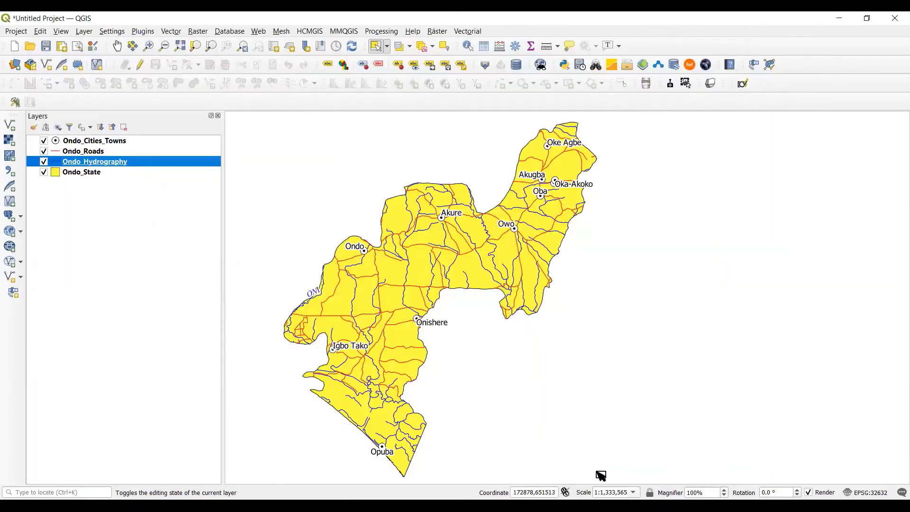
# Step: Inspect the curved river labels across Ondo State at closer scales, then return to the full extent of Ondo_State
pyautogui.scroll(2, 317, 305)
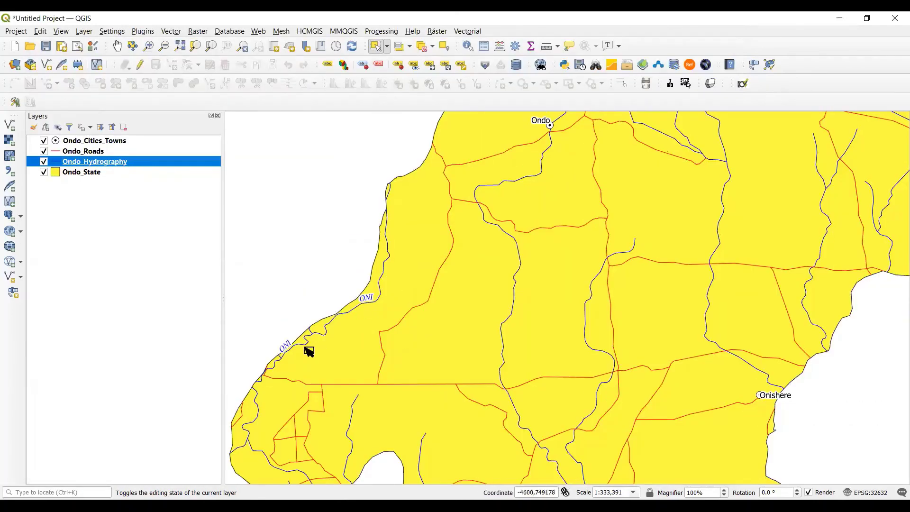
pyautogui.scroll(-1, 374, 322)
pyautogui.moveTo(622, 263); pyautogui.dragTo(260, 436)
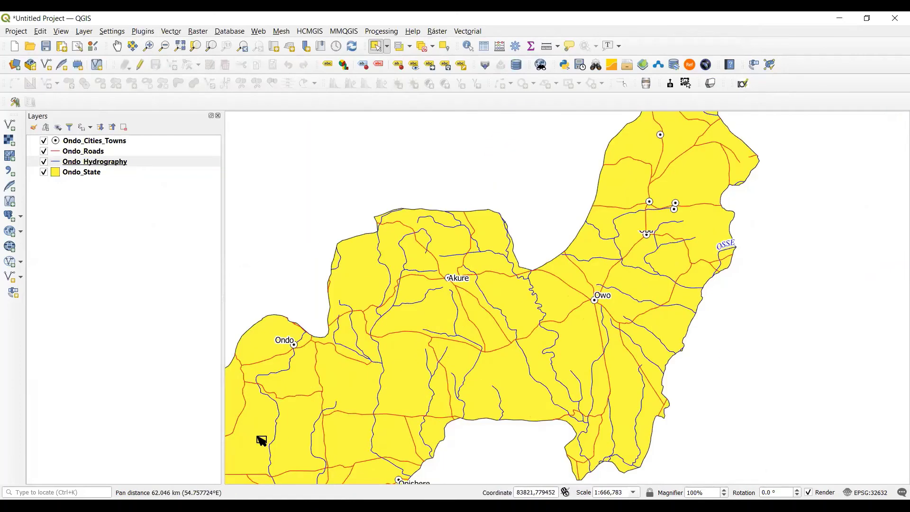
pyautogui.scroll(1, 526, 364)
pyautogui.scroll(-2, 521, 360)
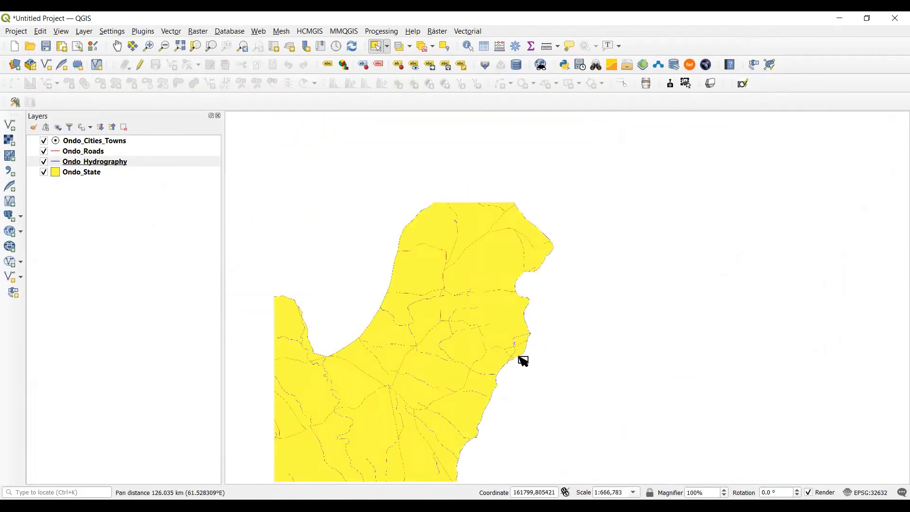
pyautogui.scroll(1, 523, 361)
pyautogui.moveTo(456, 336); pyautogui.dragTo(566, 204)
pyautogui.rightClick(81, 174)
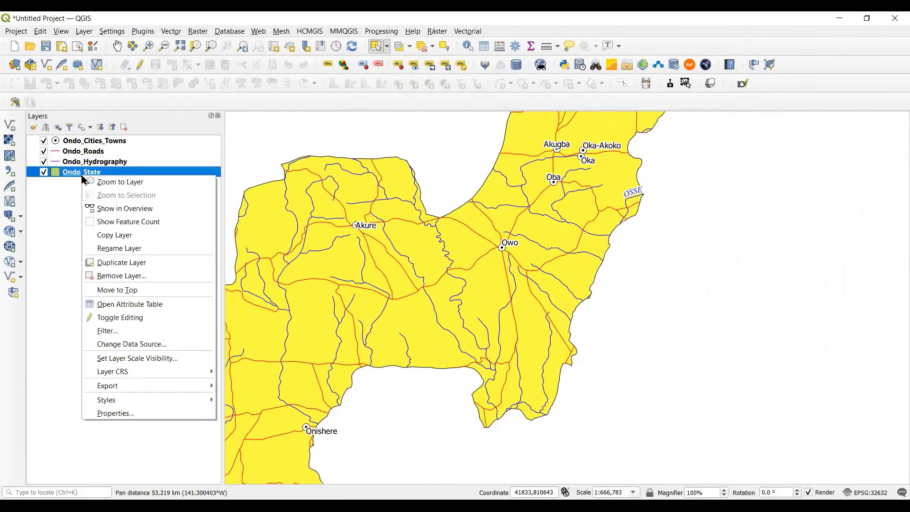
pyautogui.click(107, 180)
pyautogui.moveTo(589, 291); pyautogui.dragTo(434, 286)
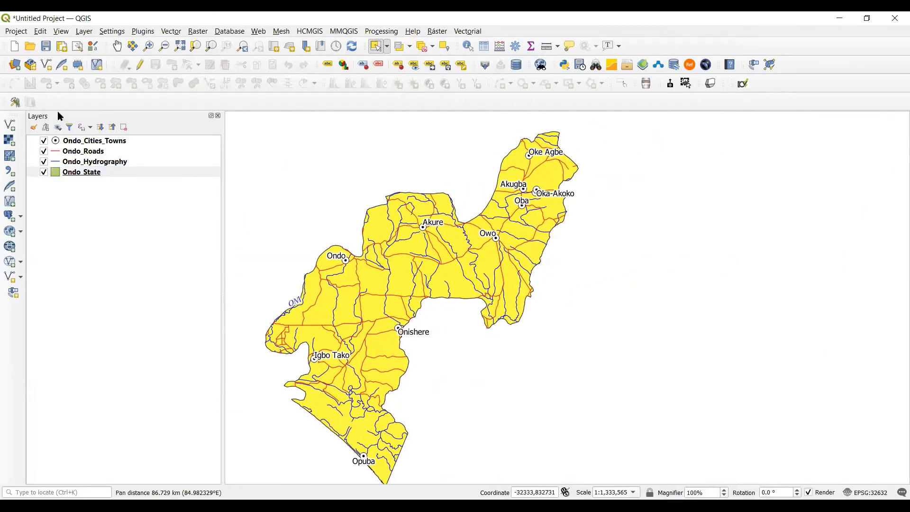
pyautogui.click(149, 47)
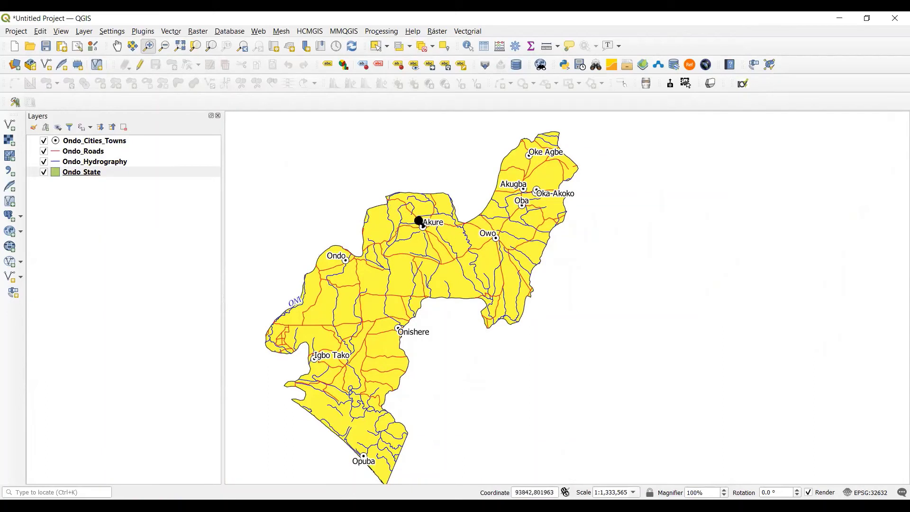
# Step: Create a new print layout titled Ondo
pyautogui.click(15, 31)
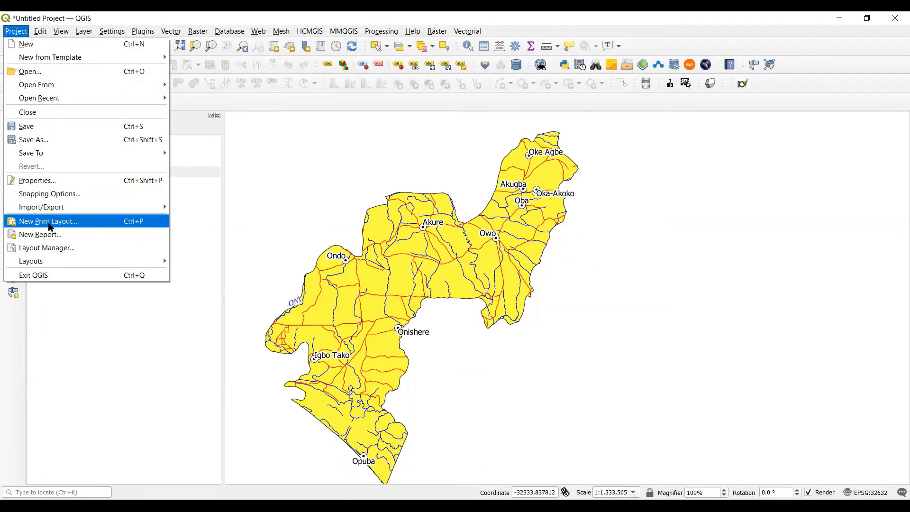
pyautogui.press('Return')
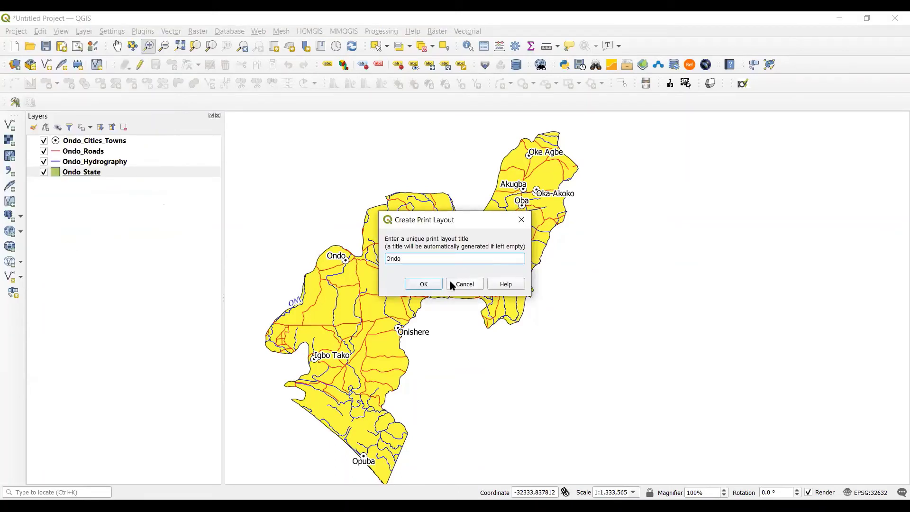
pyautogui.click(422, 284)
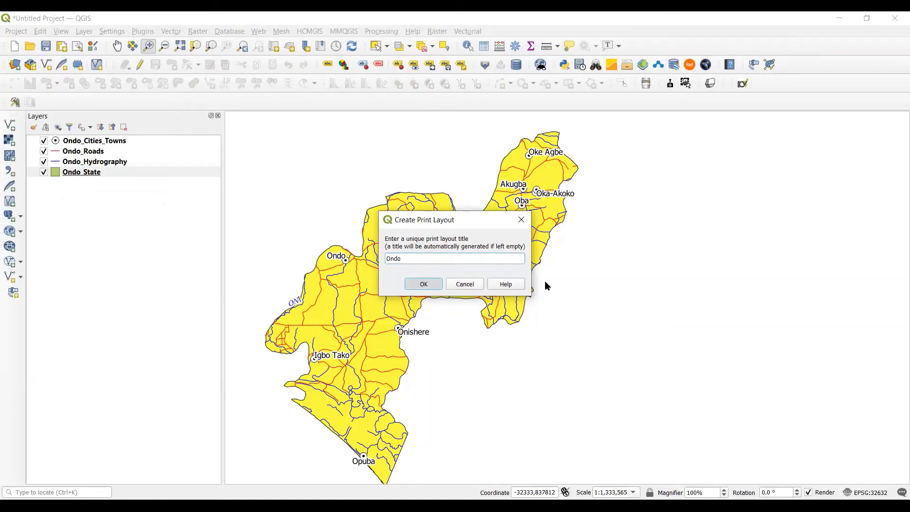
pyautogui.press('Return')
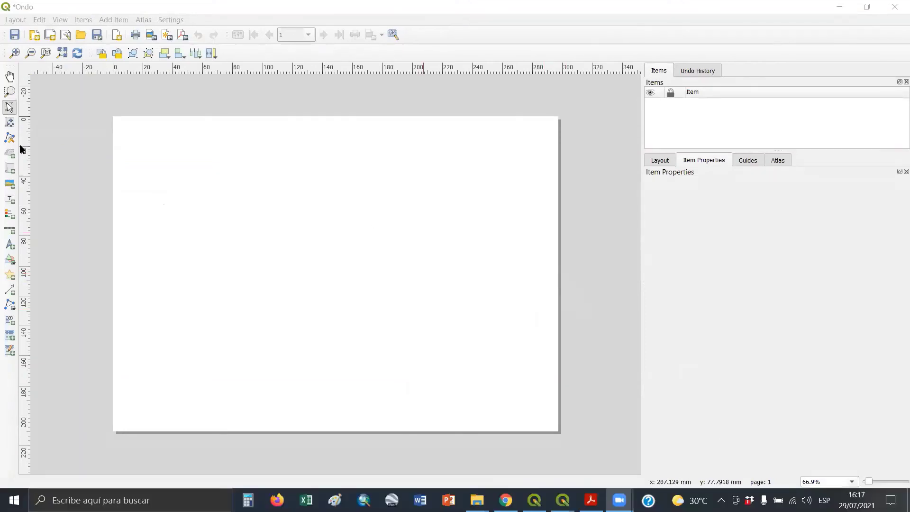
pyautogui.click(10, 168)
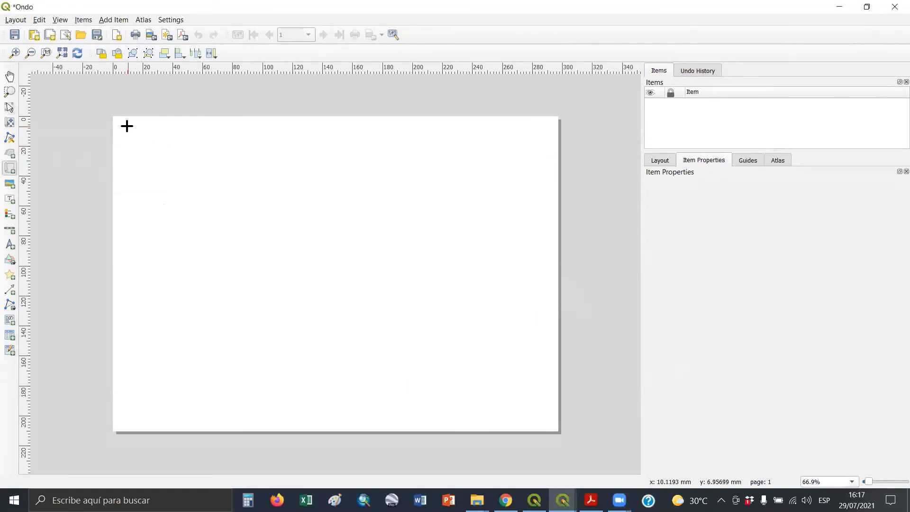
pyautogui.moveTo(125, 126); pyautogui.dragTo(396, 314)
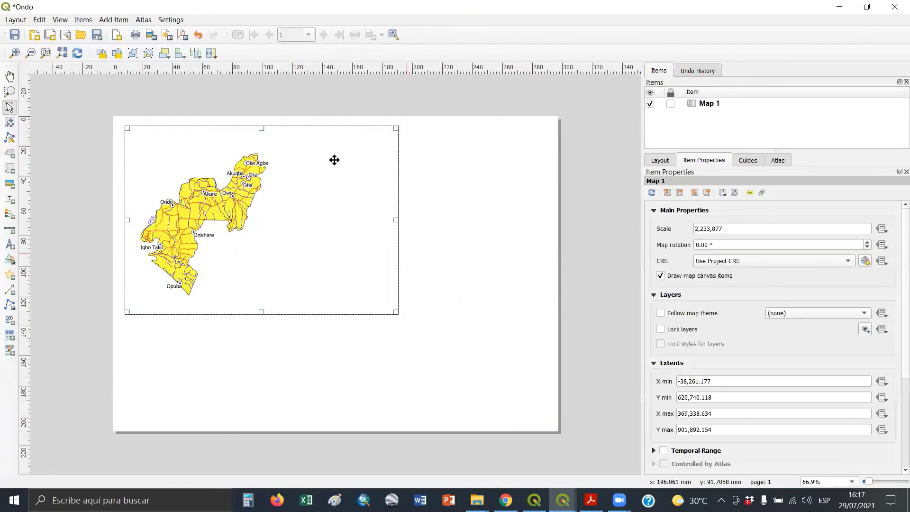
pyautogui.click(198, 35)
# Step: Change the layout page orientation to Portrait
pyautogui.rightClick(306, 201)
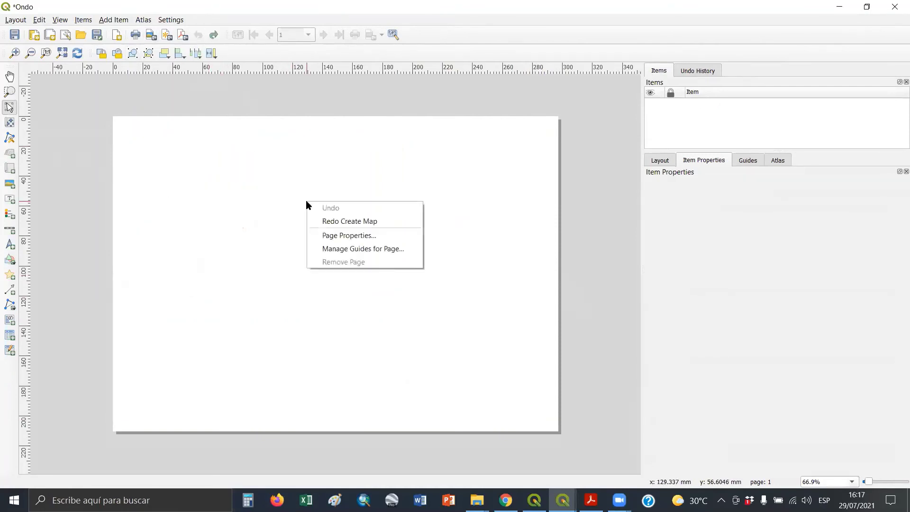
pyautogui.click(346, 236)
pyautogui.click(701, 220)
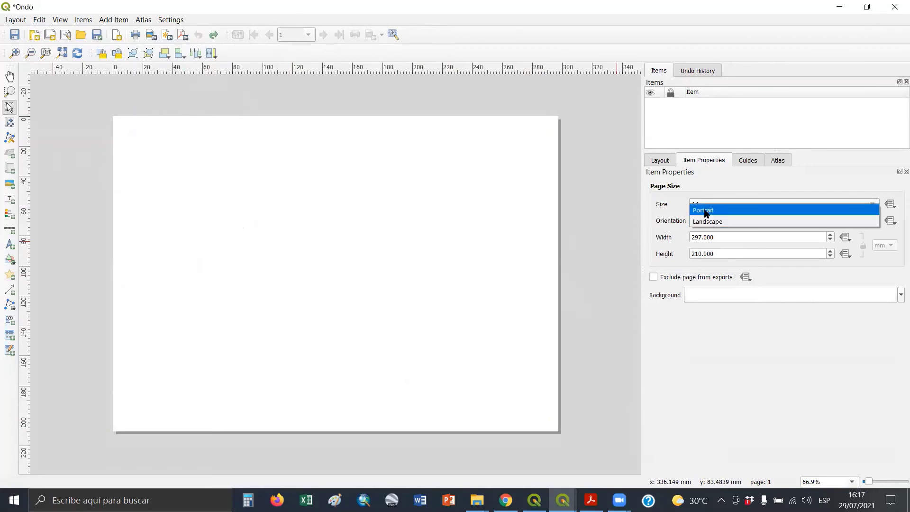
pyautogui.click(705, 213)
# Step: Add a map nearly filling the portrait page and shift its content so Ondo State sits centred in the map area
pyautogui.scroll(-3, 138, 181)
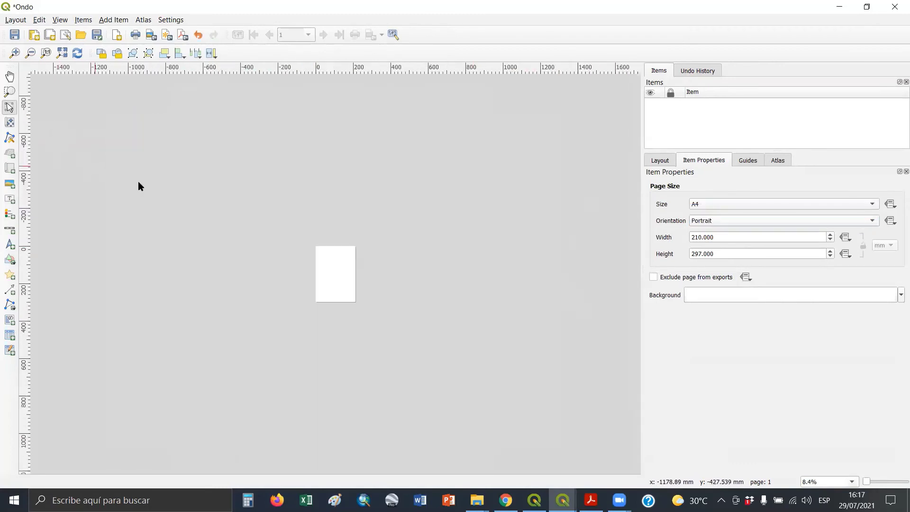
pyautogui.click(10, 91)
pyautogui.moveTo(307, 239); pyautogui.dragTo(368, 309)
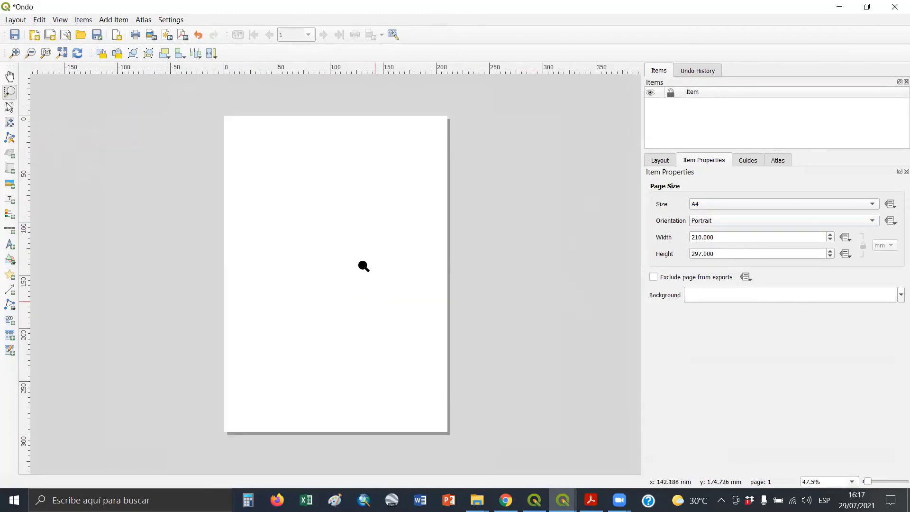
pyautogui.click(9, 167)
pyautogui.moveTo(234, 123); pyautogui.dragTo(437, 422)
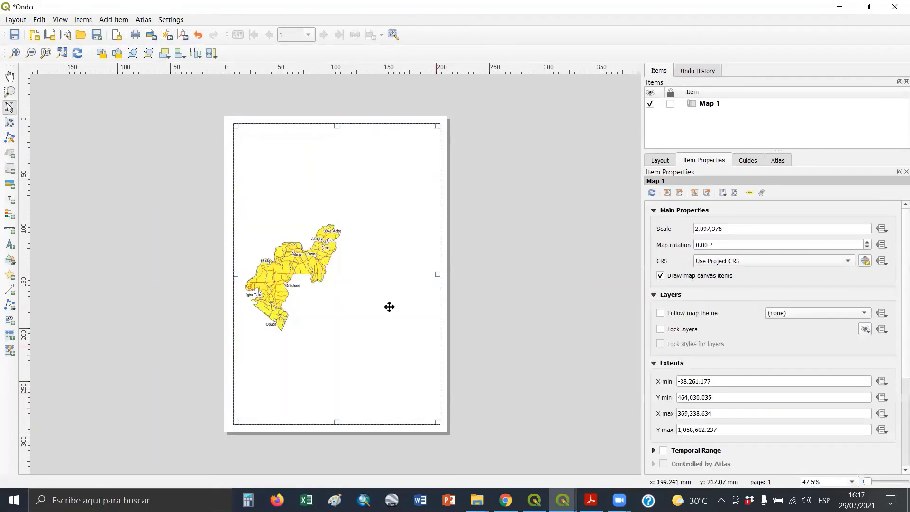
pyautogui.click(10, 122)
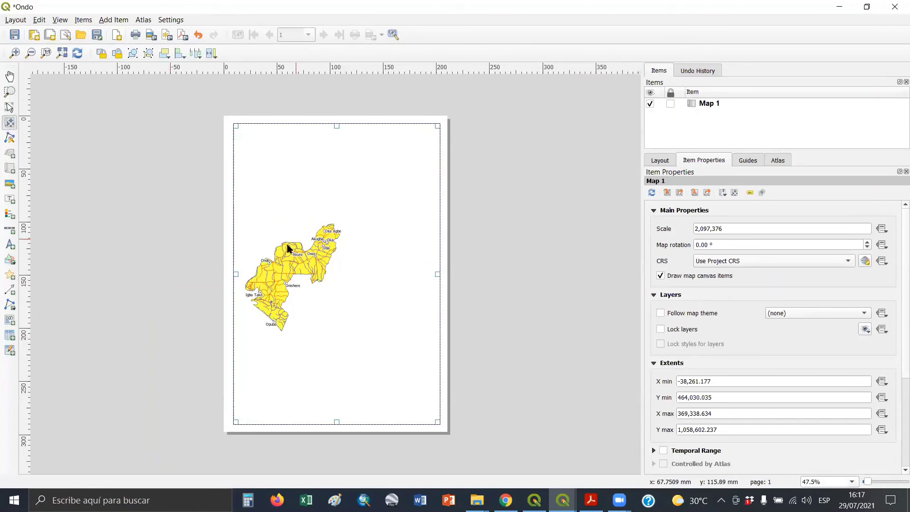
pyautogui.moveTo(287, 247); pyautogui.dragTo(331, 246)
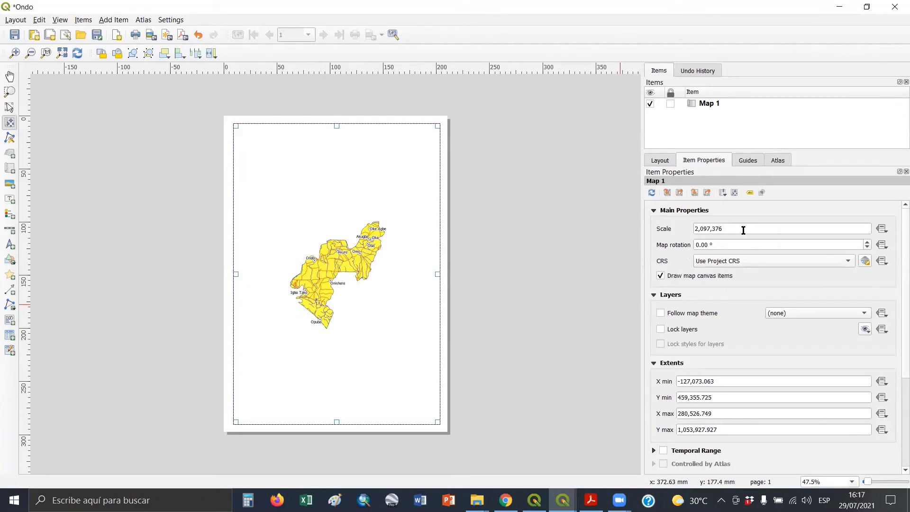
# Step: Set the layout map's scale to 1,000,000 and turn on its frame
pyautogui.moveTo(743, 229); pyautogui.dragTo(654, 228)
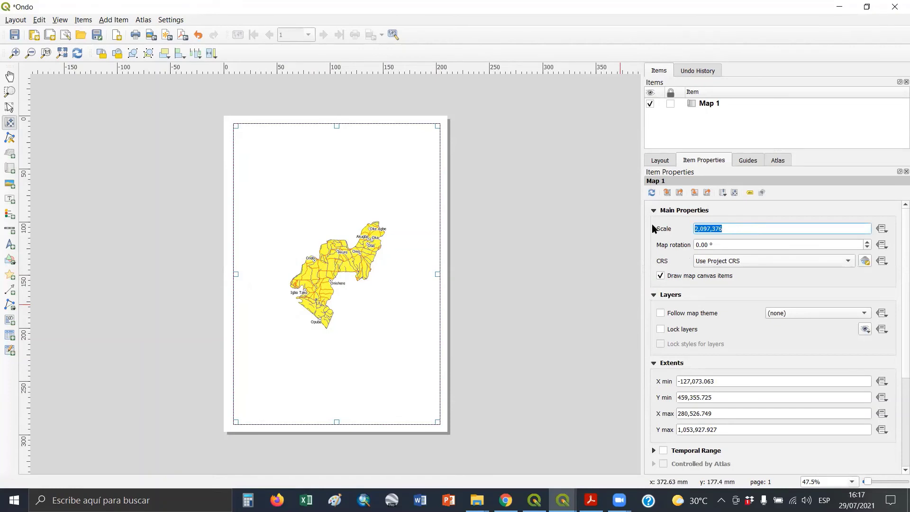
pyautogui.write('1000000')
pyautogui.press('Return')
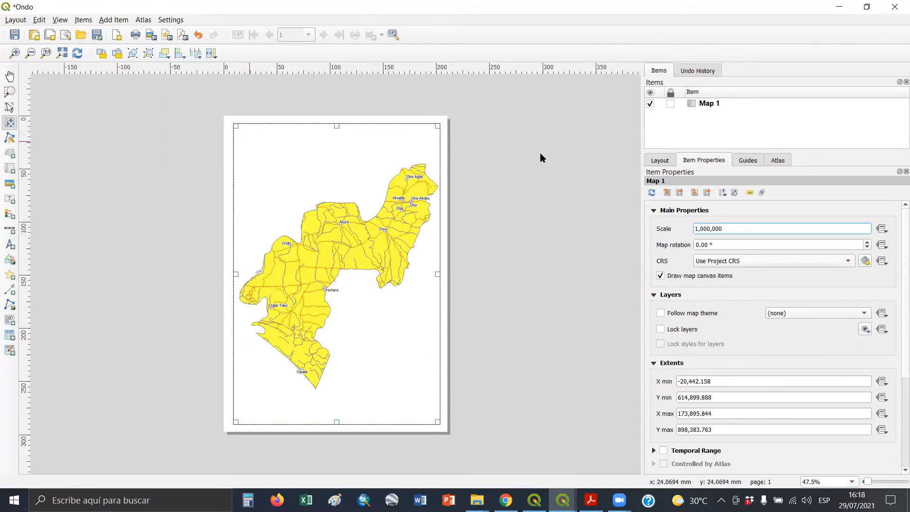
pyautogui.scroll(-3, 763, 362)
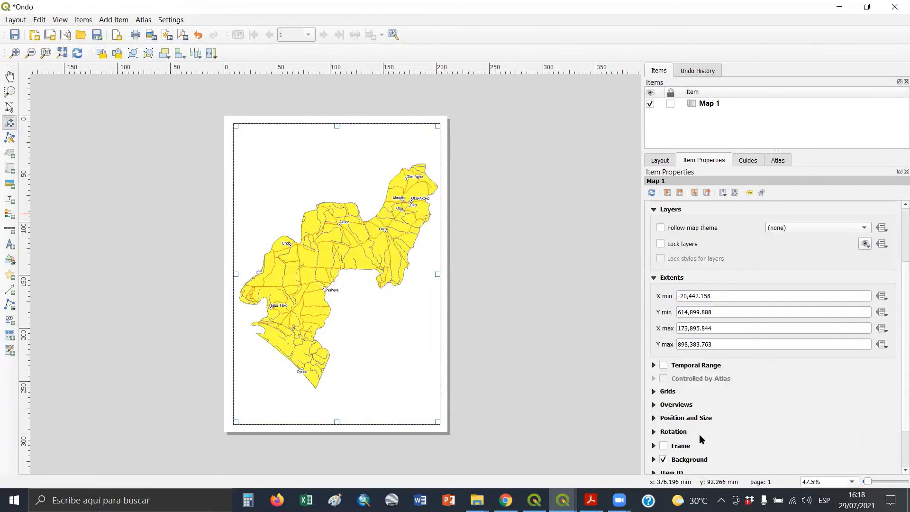
pyautogui.click(677, 447)
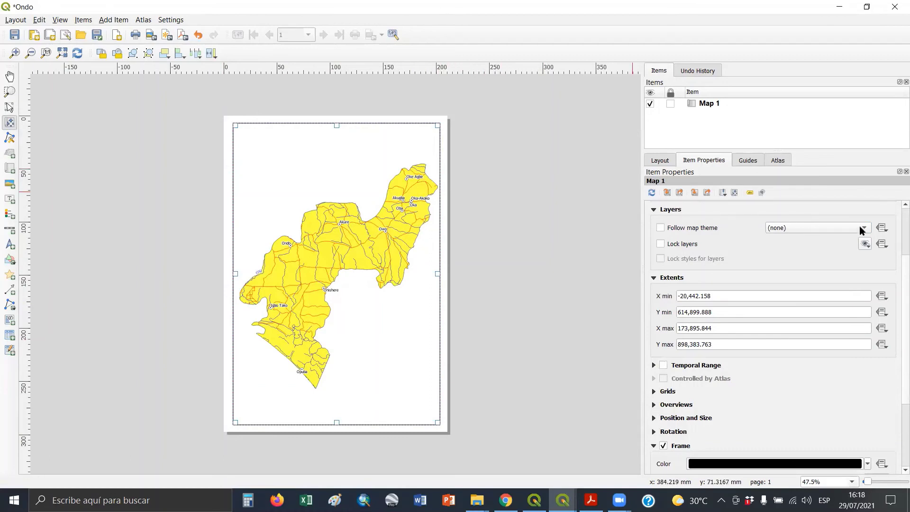
# Step: Add a wide title label inside the map frame's upper edge reading "BASIC MAP OF ONDO STATE"
pyautogui.click(10, 199)
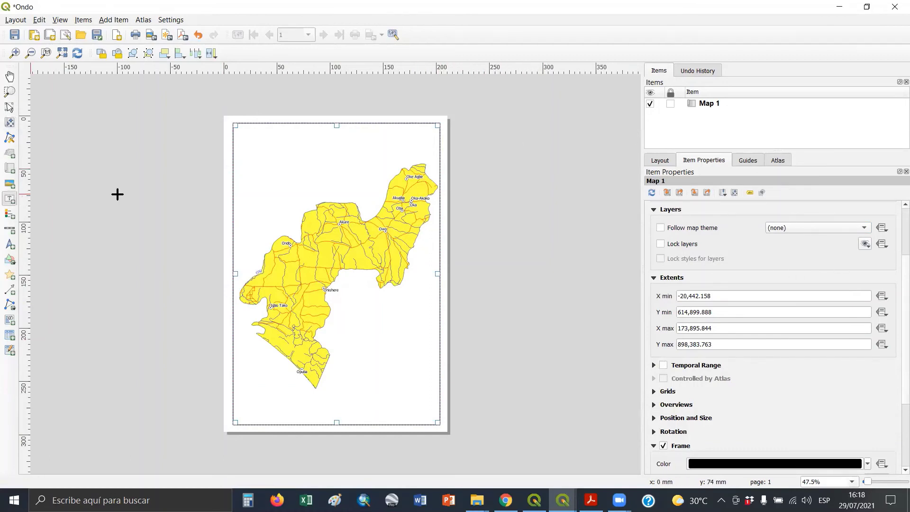
pyautogui.moveTo(244, 130); pyautogui.dragTo(432, 152)
pyautogui.moveTo(726, 222); pyautogui.dragTo(598, 198)
pyautogui.write('BAS')
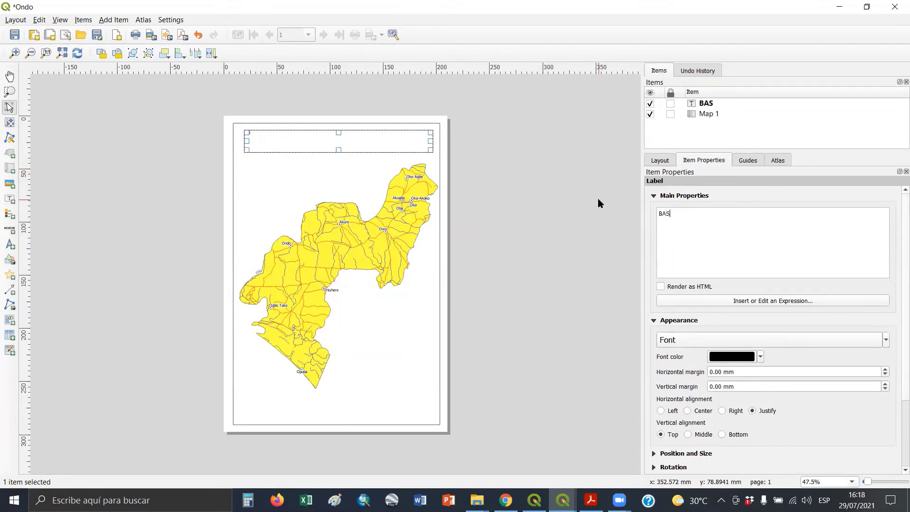
pyautogui.write('IC MAP OF ONDO')
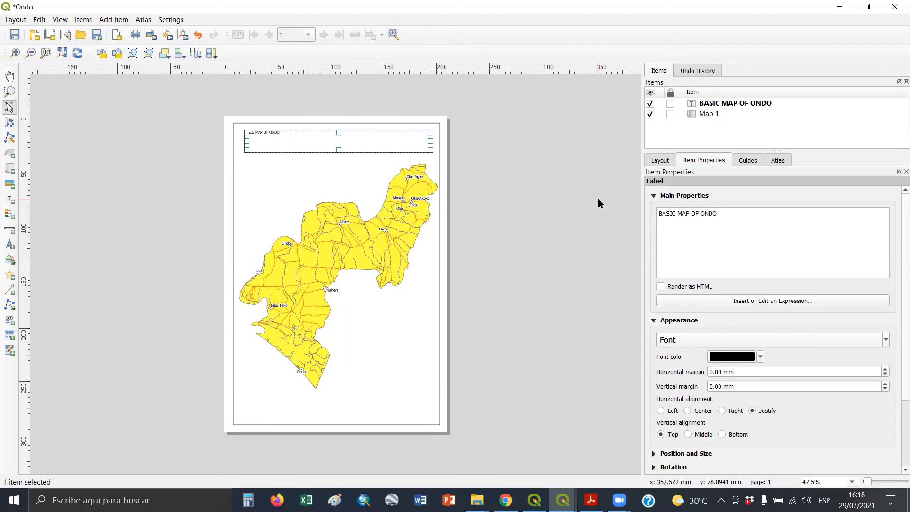
pyautogui.write(' STATE')
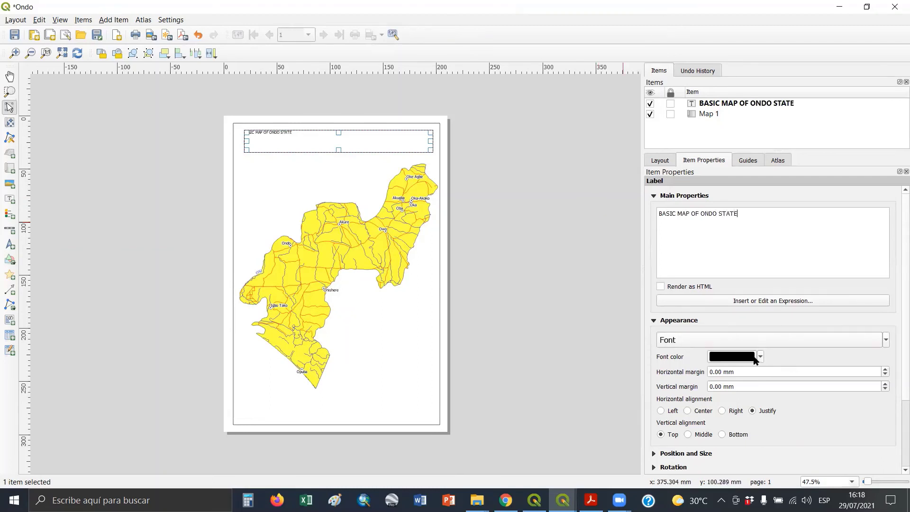
# Step: Align the title label's text to the center horizontally and the middle vertically
pyautogui.click(885, 340)
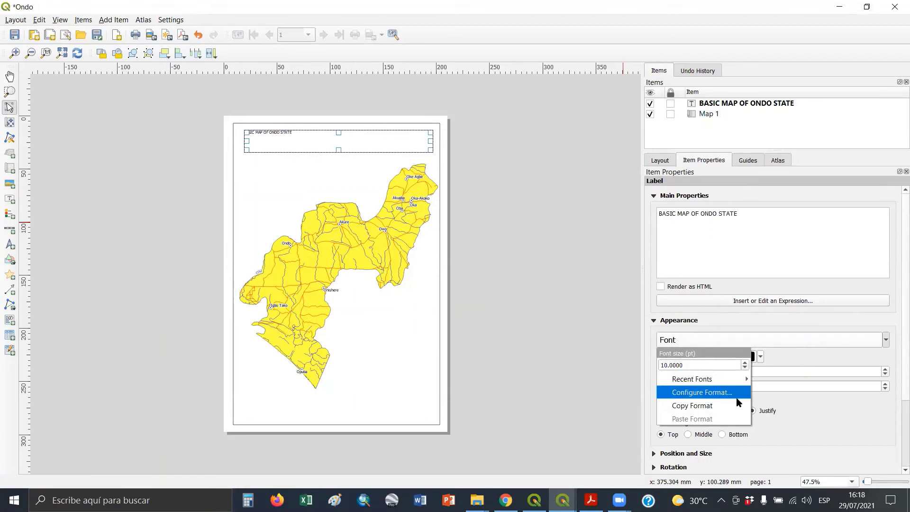
pyautogui.click(747, 364)
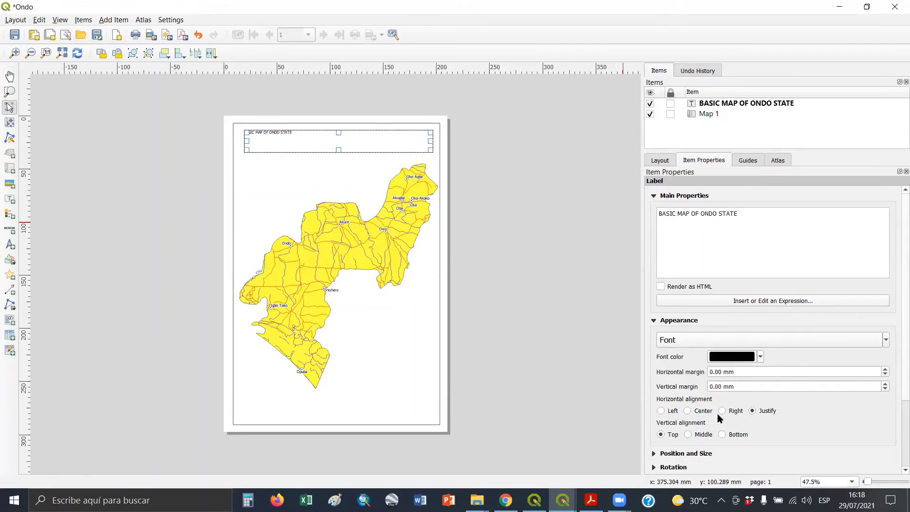
pyautogui.click(686, 410)
pyautogui.click(687, 433)
# Step: Increase the title label's font size to 30 pt
pyautogui.click(885, 340)
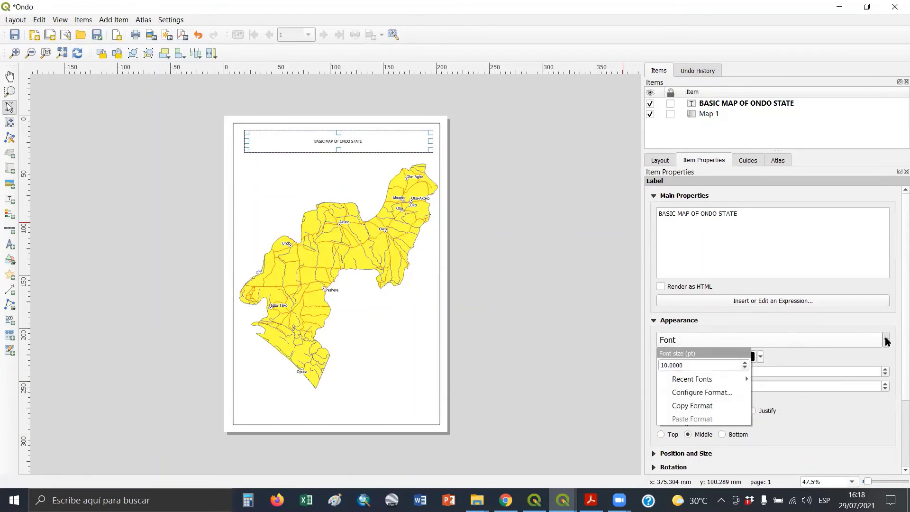
pyautogui.click(744, 362)
pyautogui.click(744, 363)
pyautogui.click(744, 363)
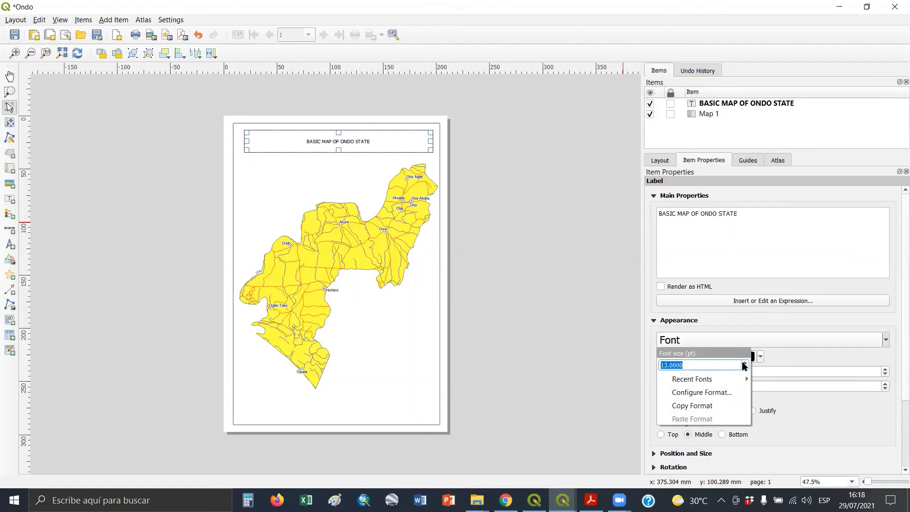
pyautogui.click(744, 362)
pyautogui.click(744, 362)
pyautogui.click(744, 363)
pyautogui.click(744, 363)
pyautogui.click(744, 363)
pyautogui.click(744, 363)
pyautogui.click(744, 362)
pyautogui.click(744, 362)
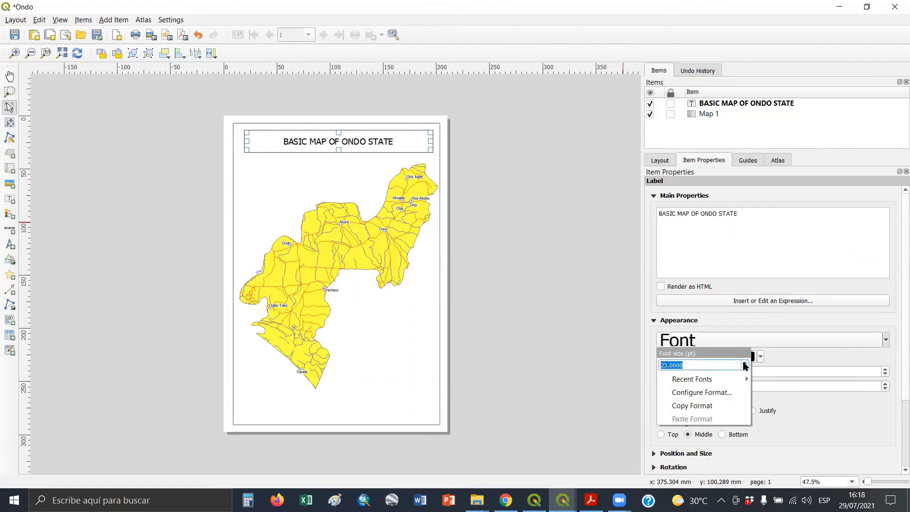
pyautogui.click(744, 362)
pyautogui.click(745, 363)
pyautogui.click(744, 363)
pyautogui.click(744, 363)
pyautogui.click(744, 362)
pyautogui.click(744, 362)
pyautogui.click(744, 362)
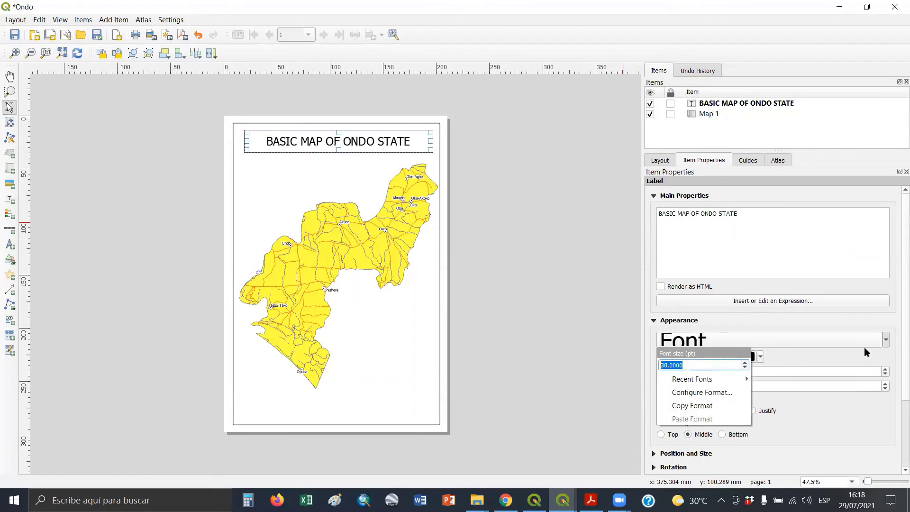
pyautogui.click(897, 303)
# Step: Turn on the frame around the title label and deselect it
pyautogui.scroll(-3, 897, 297)
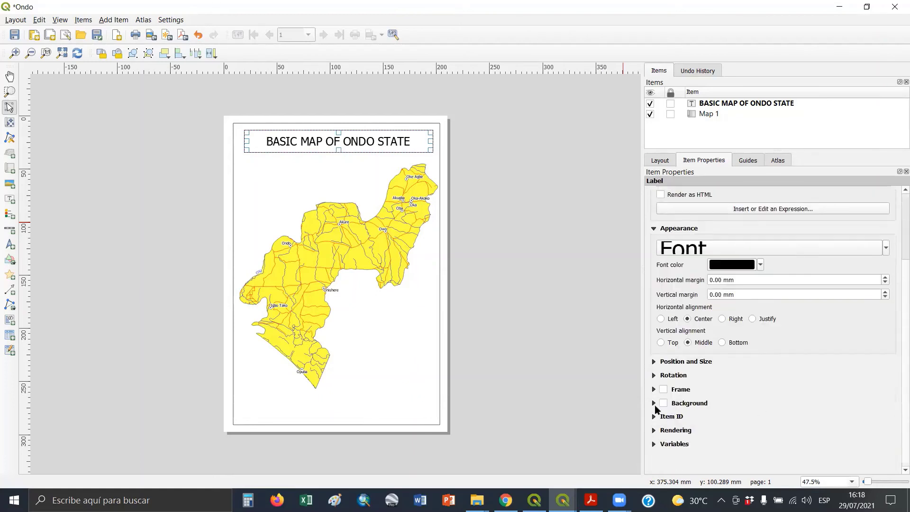
pyautogui.click(680, 389)
pyautogui.click(520, 306)
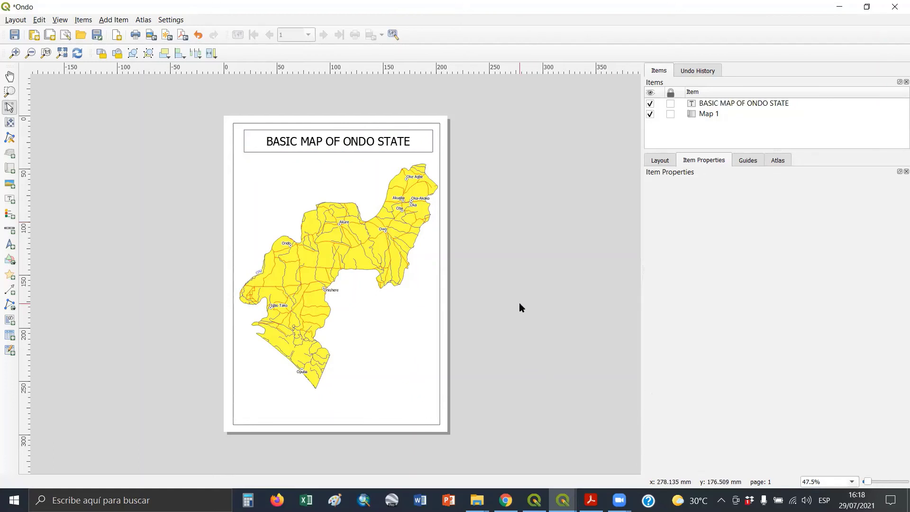
# Step: Add a legend in the empty area southeast of Ondo State and a scale bar near the map frame's lower-right corner
pyautogui.click(10, 214)
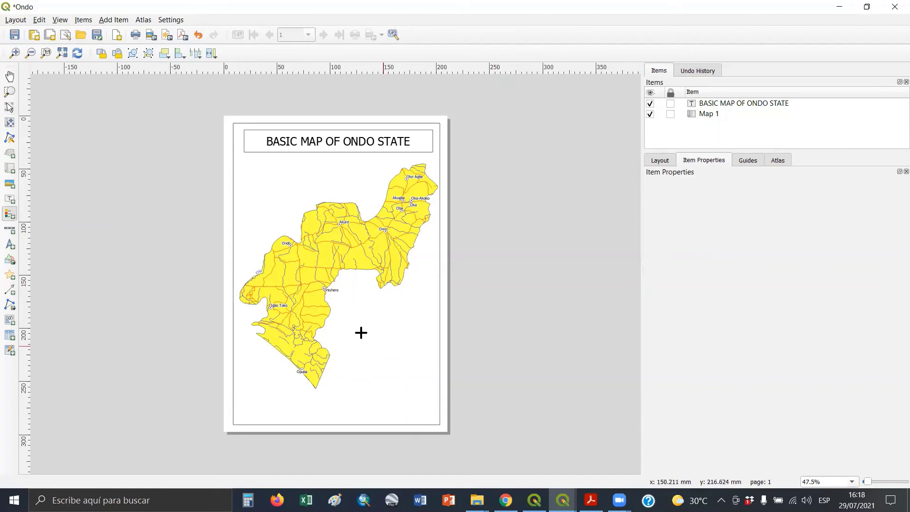
pyautogui.moveTo(361, 333); pyautogui.dragTo(424, 398)
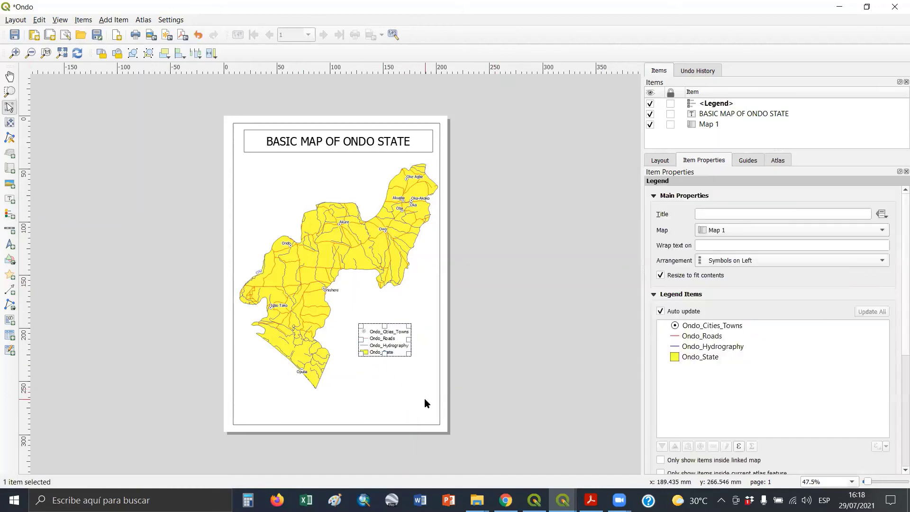
pyautogui.click(9, 229)
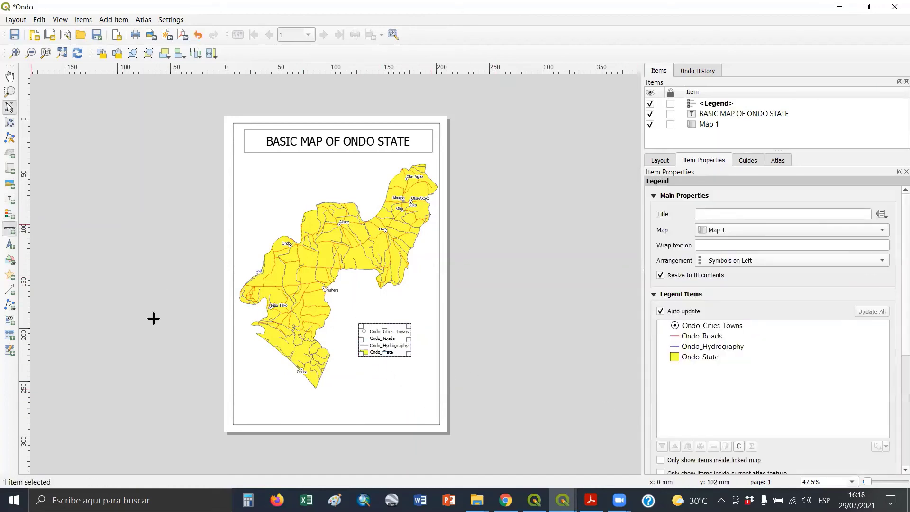
pyautogui.moveTo(341, 400); pyautogui.dragTo(427, 410)
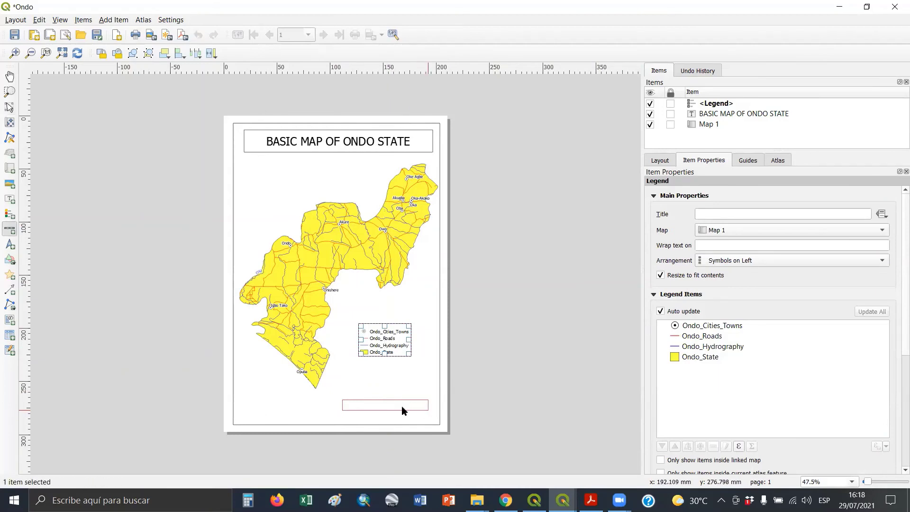
pyautogui.moveTo(366, 406); pyautogui.dragTo(403, 412)
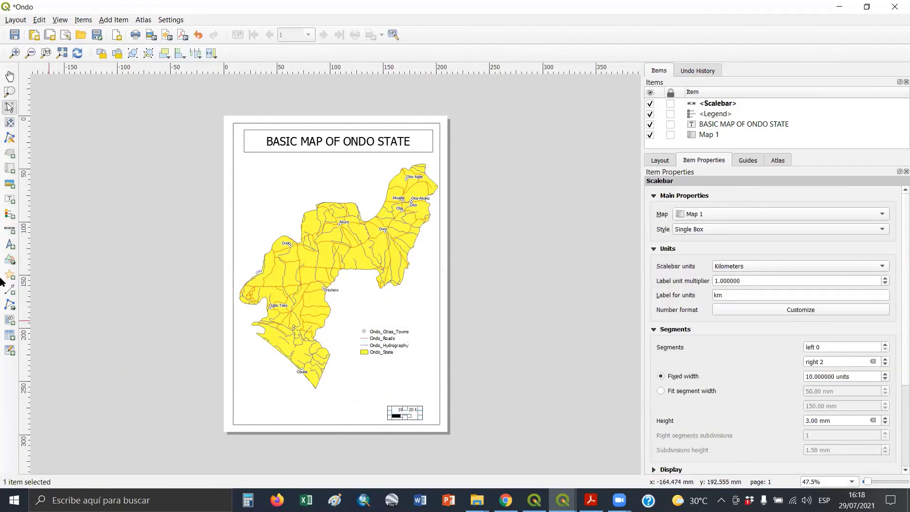
# Step: Add a small north arrow in the map frame's lower-left corner and deselect it
pyautogui.click(10, 244)
pyautogui.moveTo(242, 396); pyautogui.dragTo(251, 410)
pyautogui.click(252, 434)
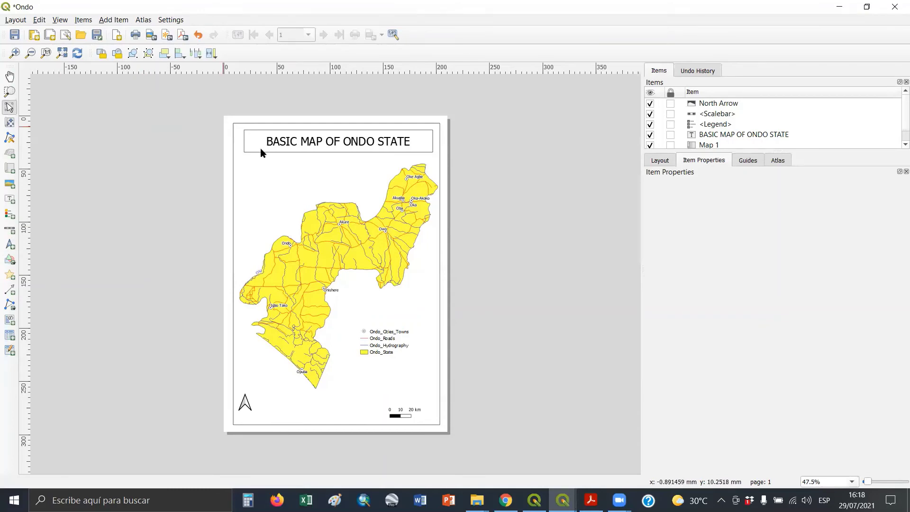
pyautogui.scroll(2, 334, 193)
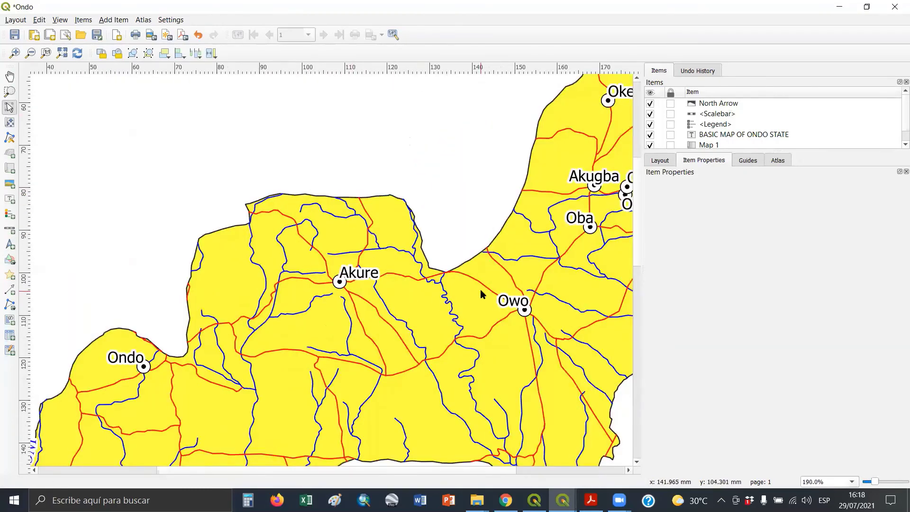
pyautogui.scroll(-3, 479, 297)
pyautogui.hotkey('ctrl', '0')
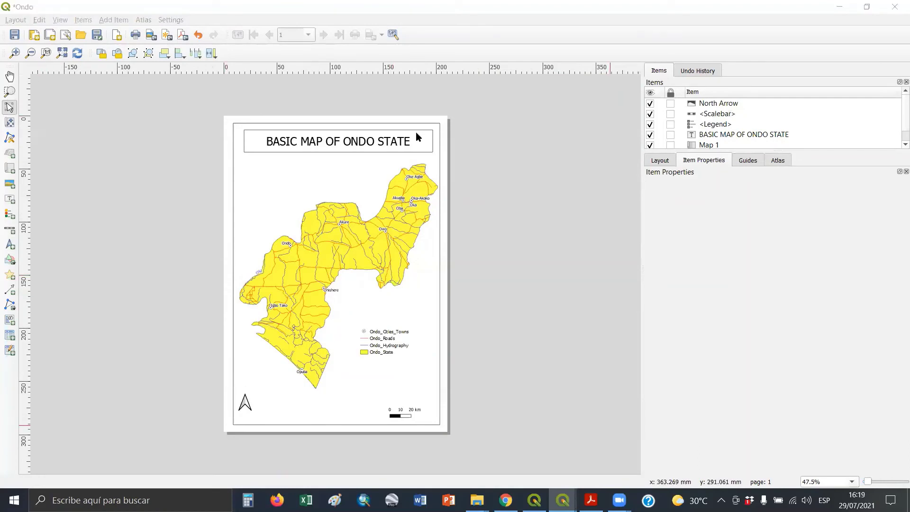
# Step: Return to the main QGIS window and start a new empty project, discarding the current one
pyautogui.hotkey('alt', 'Tab')
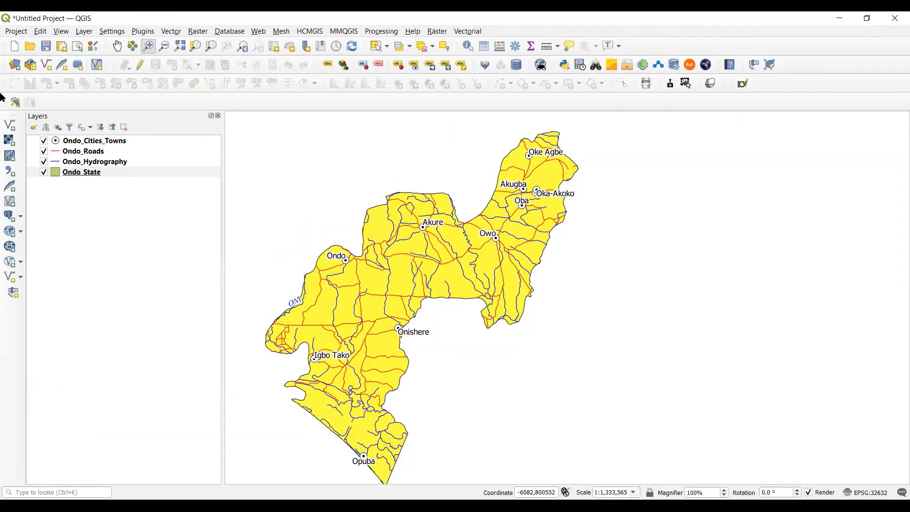
pyautogui.click(14, 46)
pyautogui.click(474, 273)
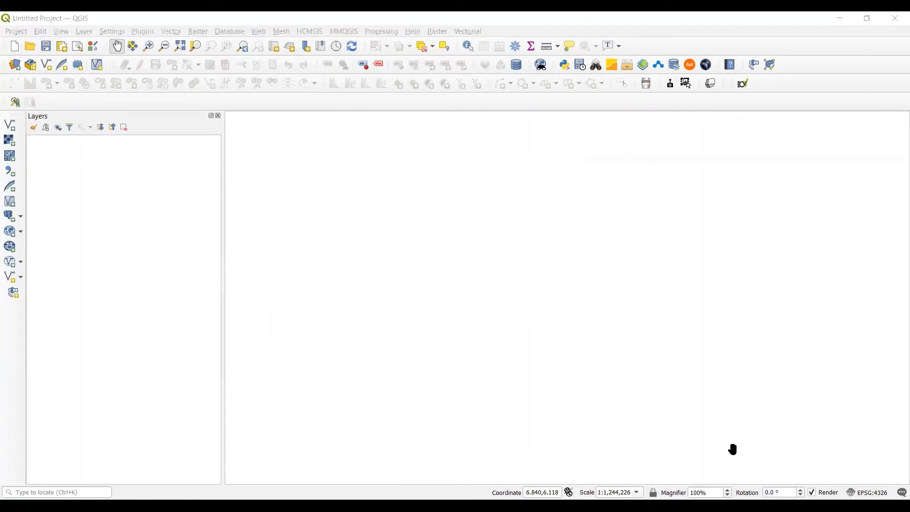
# Step: Switch to the geoprocessing tools PDF in Acrobat Reader and advance past the Example 2 slide
pyautogui.hotkey('alt', 'Tab')
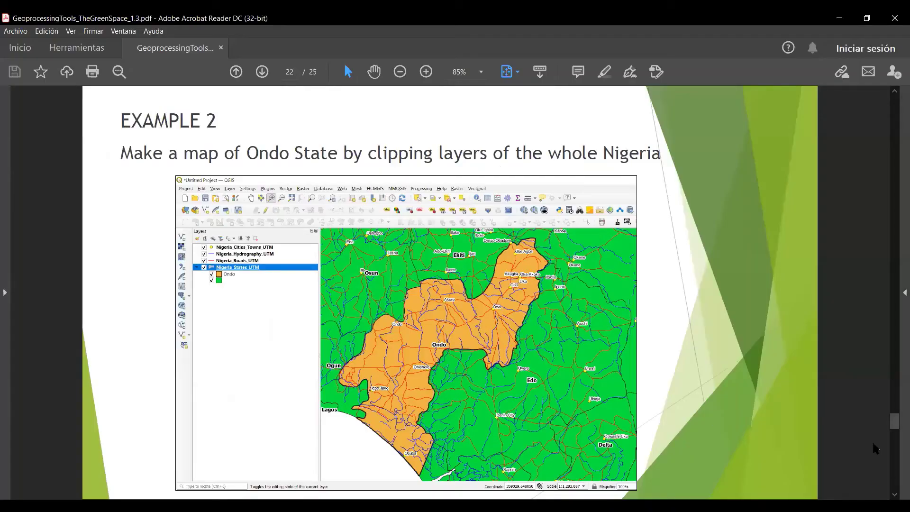
pyautogui.click(894, 494)
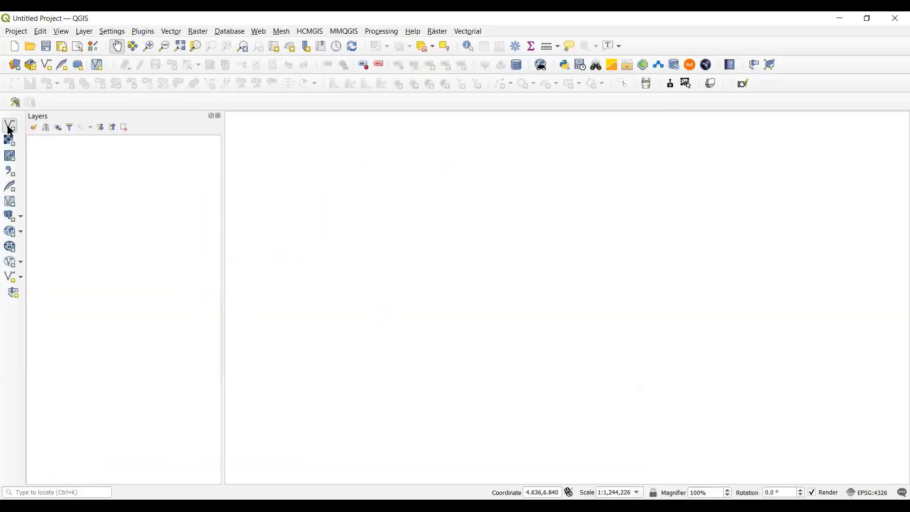
# Step: In QGIS, add the vector layers Nigeria_Hydrography_UTM, Nigeria_States_UTM and Nigeria_Water_Bodies_UTM from the 02_Clip\Ex_03 folder
pyautogui.click(9, 125)
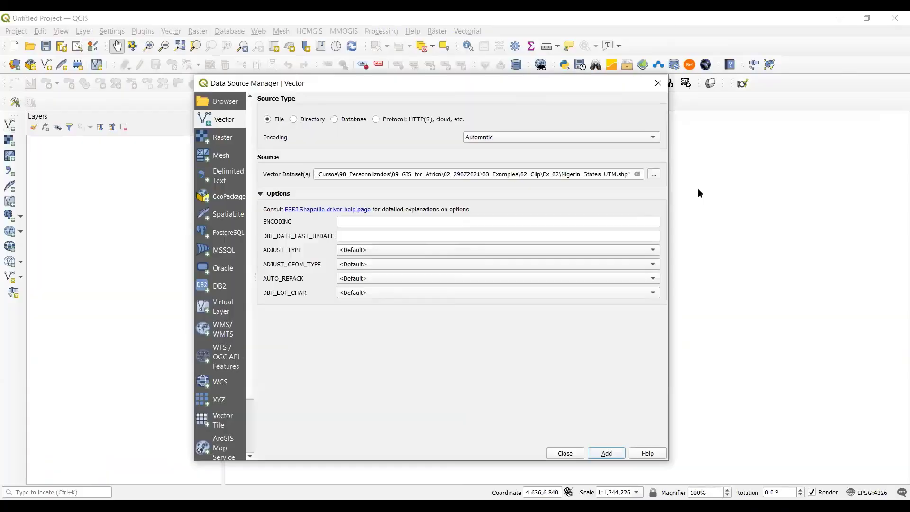
pyautogui.click(652, 174)
pyautogui.click(404, 122)
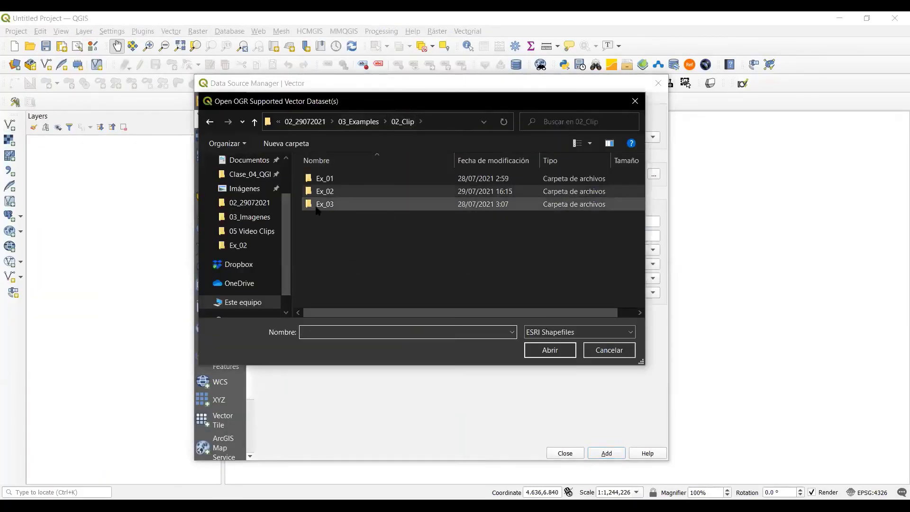
pyautogui.doubleClick(322, 204)
pyautogui.moveTo(417, 234); pyautogui.dragTo(333, 168)
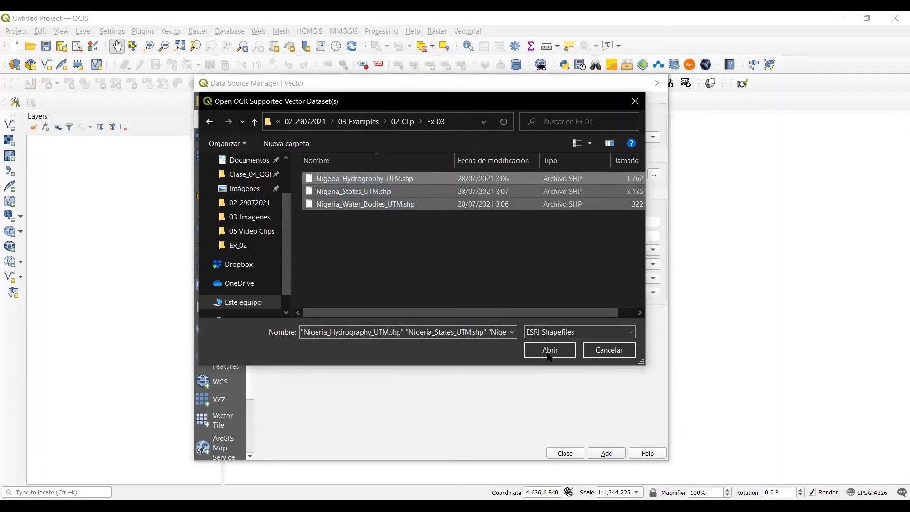
pyautogui.click(548, 355)
pyautogui.click(604, 454)
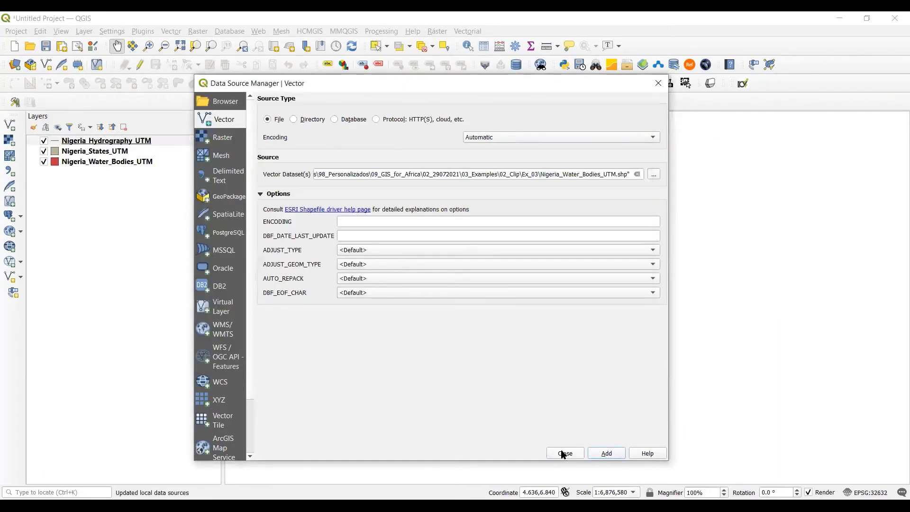
pyautogui.click(562, 453)
# Step: Move the Nigeria_States_UTM layer below Nigeria_Water_Bodies_UTM in the layer order
pyautogui.click(88, 153)
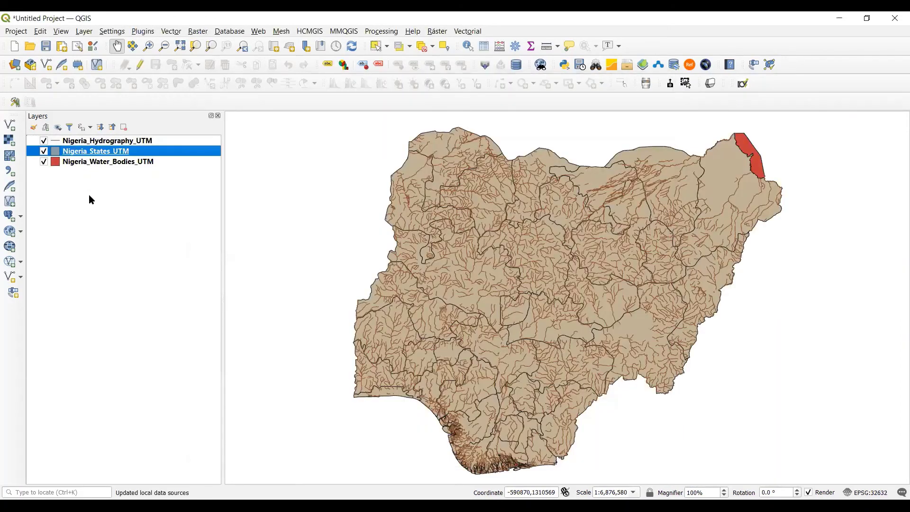
pyautogui.moveTo(89, 196); pyautogui.dragTo(89, 195)
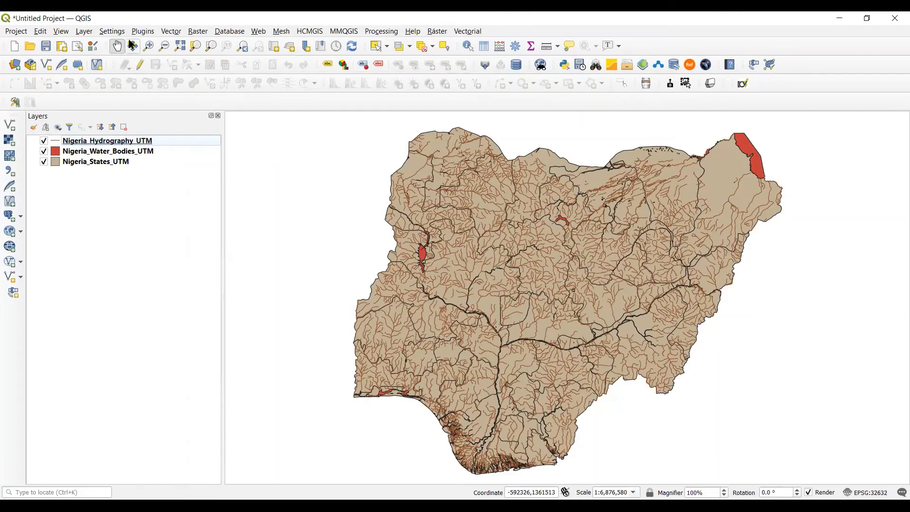
# Step: Style Nigeria_States_UTM with categorized symbology on NAME_1 using random colors, classify all states and apply it
pyautogui.click(149, 46)
pyautogui.moveTo(466, 264); pyautogui.dragTo(625, 392)
pyautogui.moveTo(493, 339); pyautogui.dragTo(454, 213)
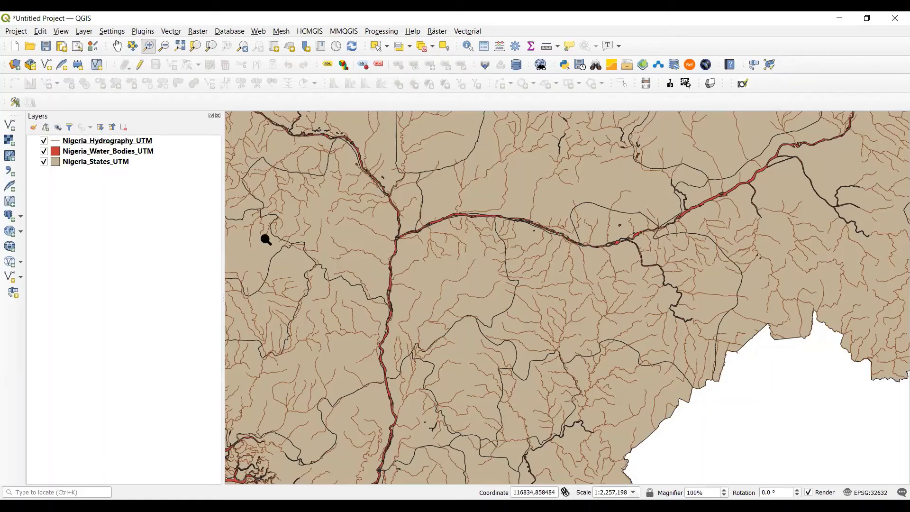
pyautogui.click(72, 162)
pyautogui.rightClick(72, 163)
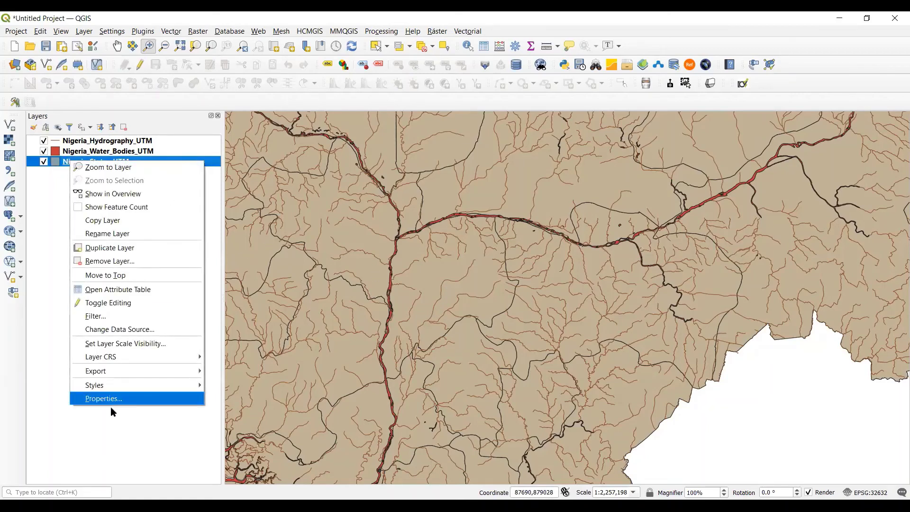
pyautogui.click(118, 398)
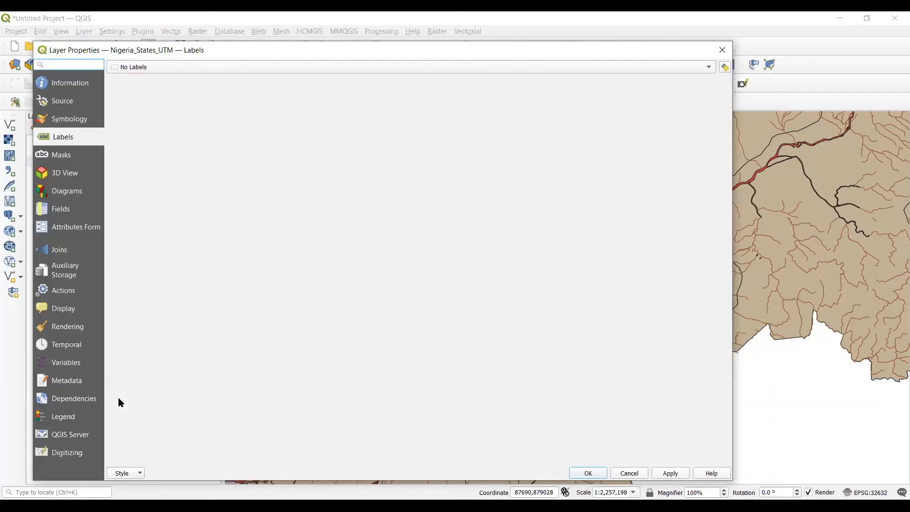
pyautogui.click(81, 120)
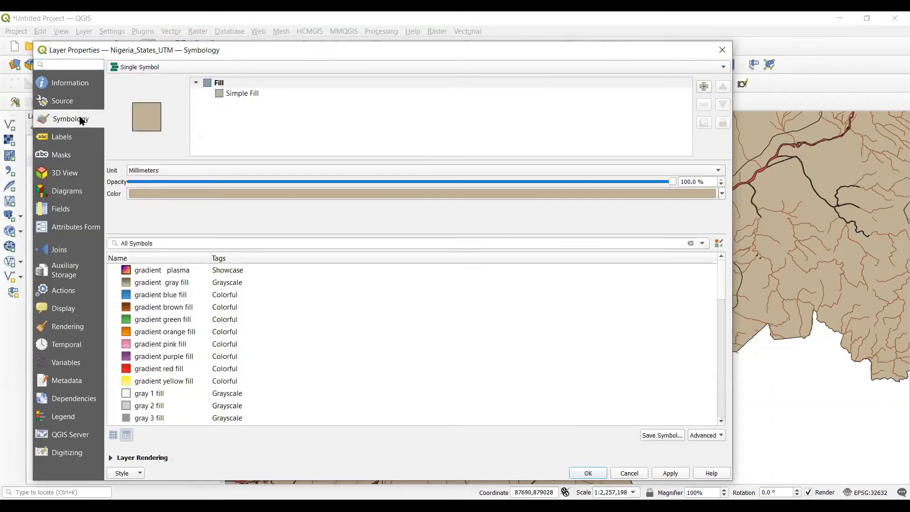
pyautogui.click(142, 67)
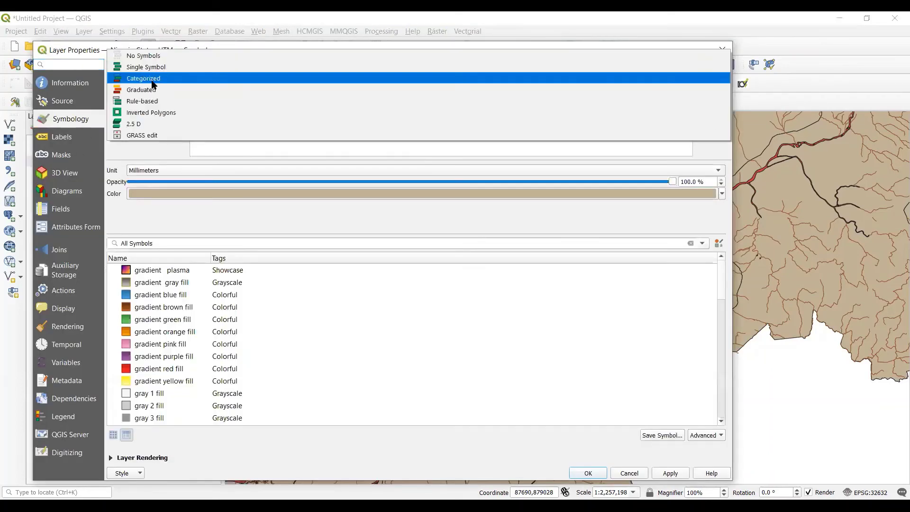
pyautogui.click(152, 78)
pyautogui.click(705, 84)
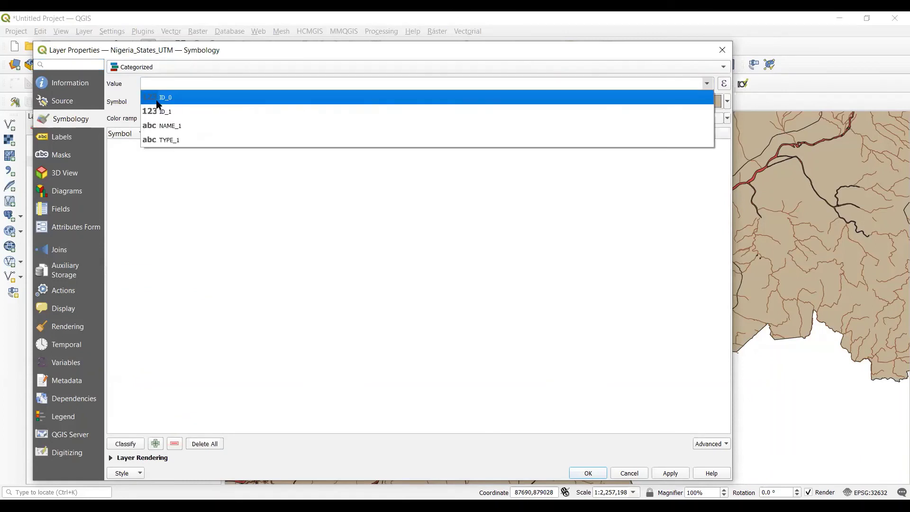
pyautogui.click(176, 124)
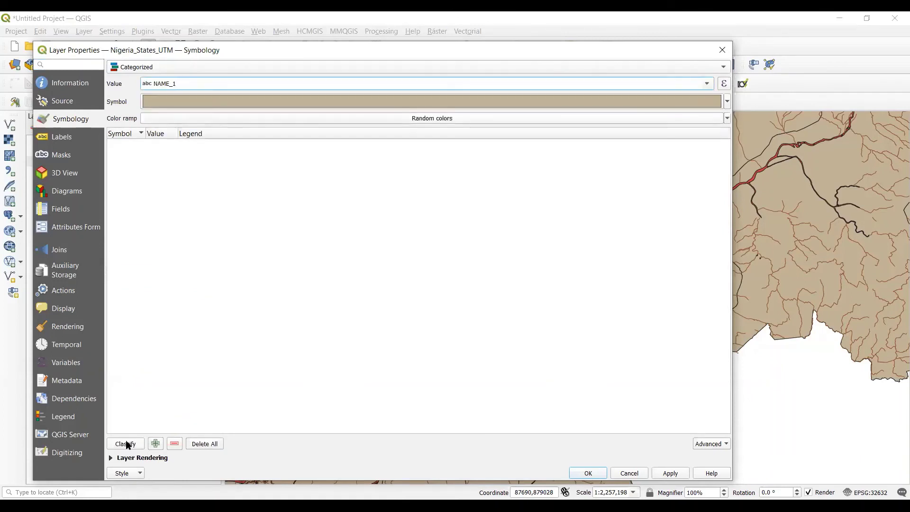
pyautogui.click(126, 444)
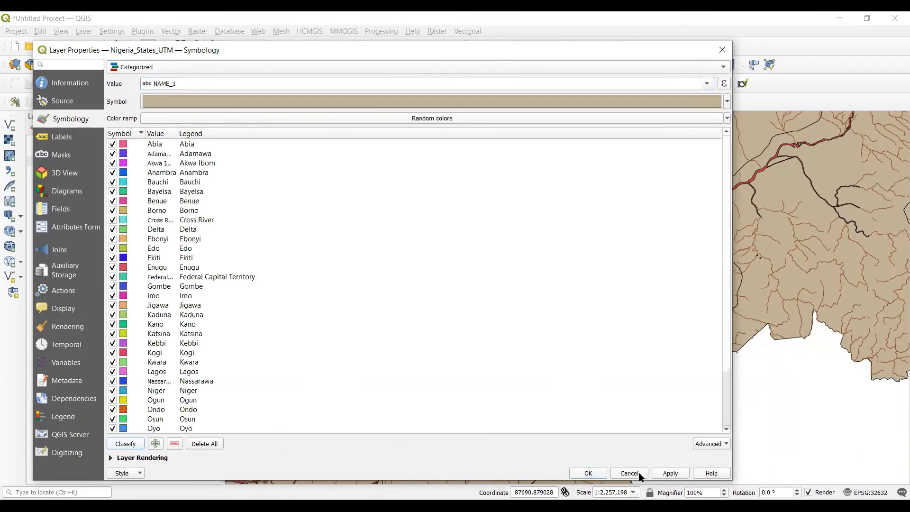
pyautogui.click(587, 473)
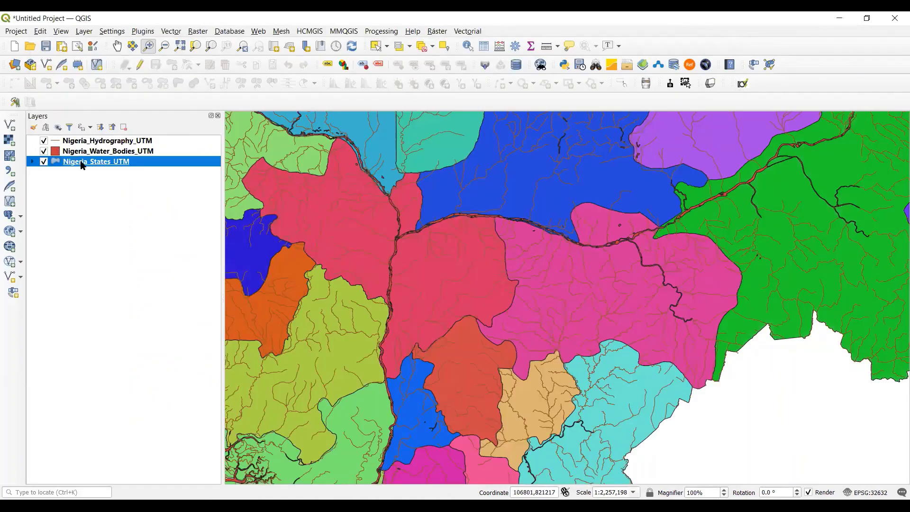
# Step: Label the Nigeria_States_UTM layer with single labels based on the NAME_1 field
pyautogui.rightClick(81, 161)
pyautogui.click(168, 137)
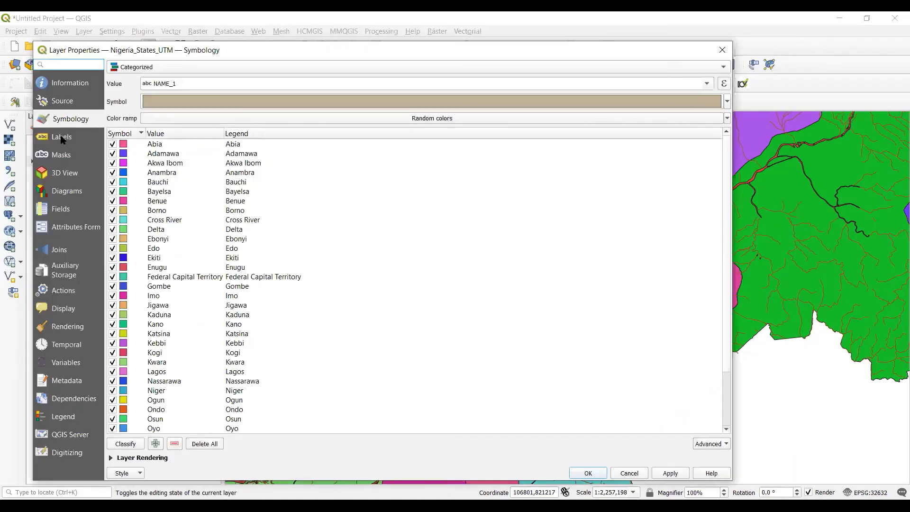
pyautogui.click(63, 136)
pyautogui.click(152, 67)
pyautogui.click(151, 84)
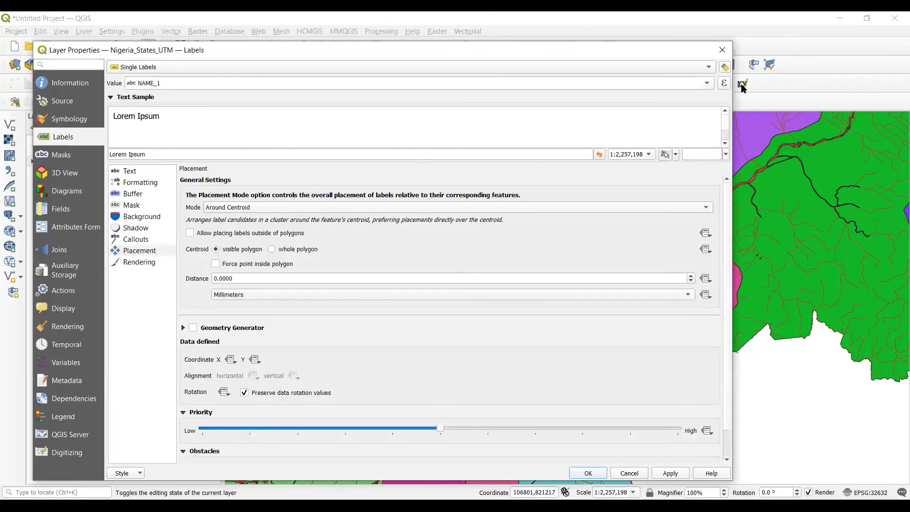
pyautogui.click(588, 472)
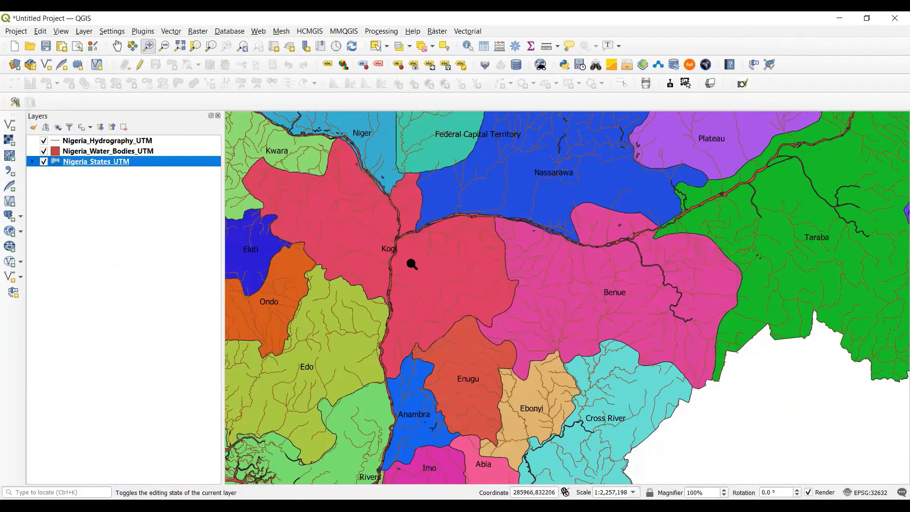
# Step: Select the Kogi polygon in Nigeria_States_UTM and export only that feature as the ESRI Shapefile Kogi_State.shp in the 02_Clip\Ex_03 folder
pyautogui.press('Up')
pyautogui.click(375, 46)
pyautogui.click(440, 273)
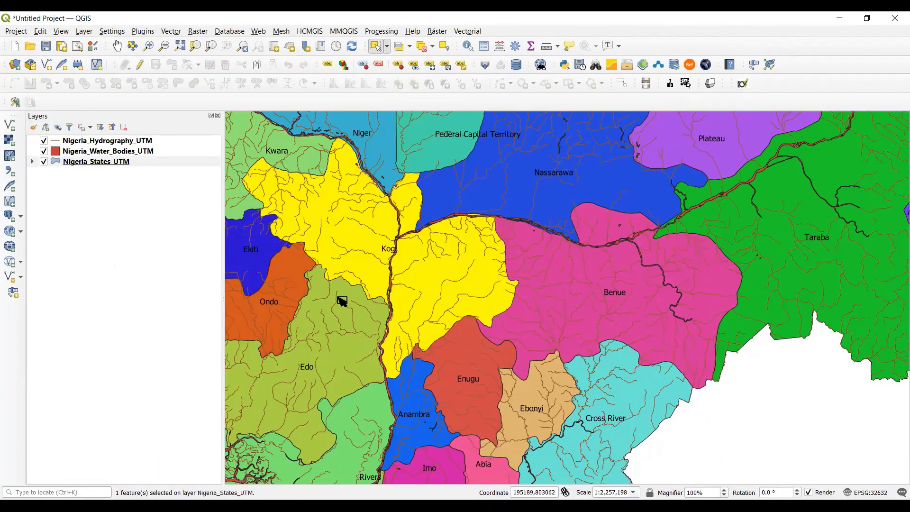
pyautogui.rightClick(106, 160)
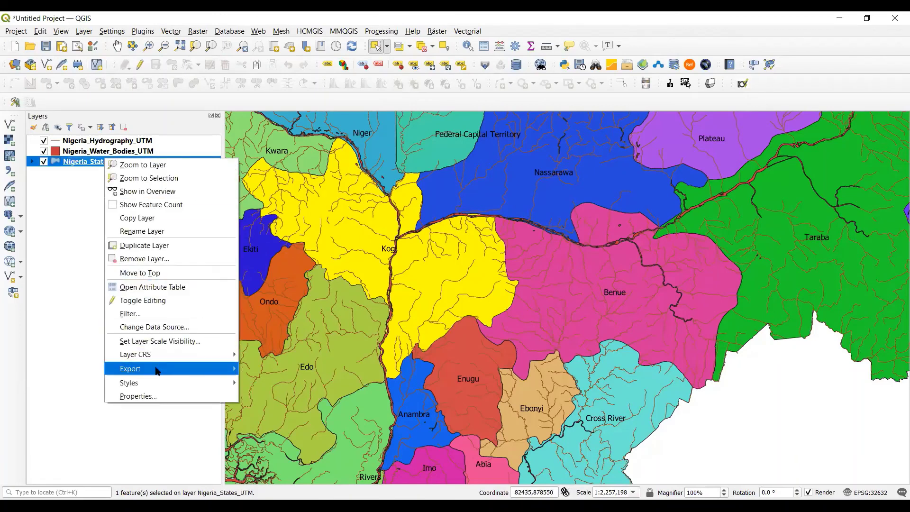
pyautogui.moveTo(152, 369)
pyautogui.click(327, 380)
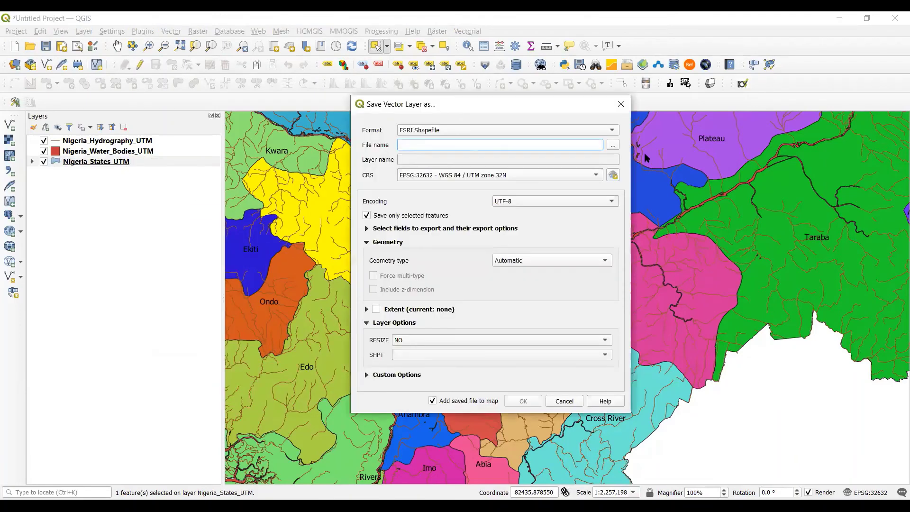
pyautogui.click(612, 146)
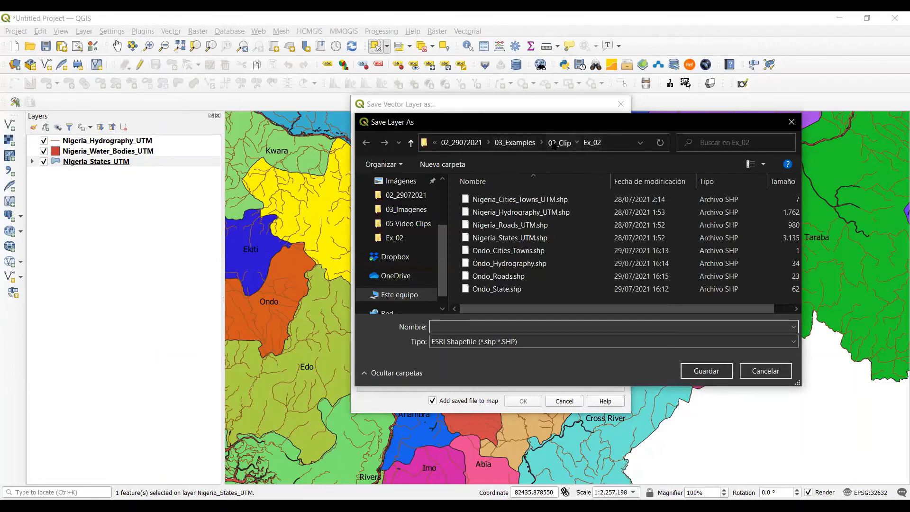
pyautogui.click(558, 142)
pyautogui.doubleClick(488, 225)
pyautogui.click(461, 326)
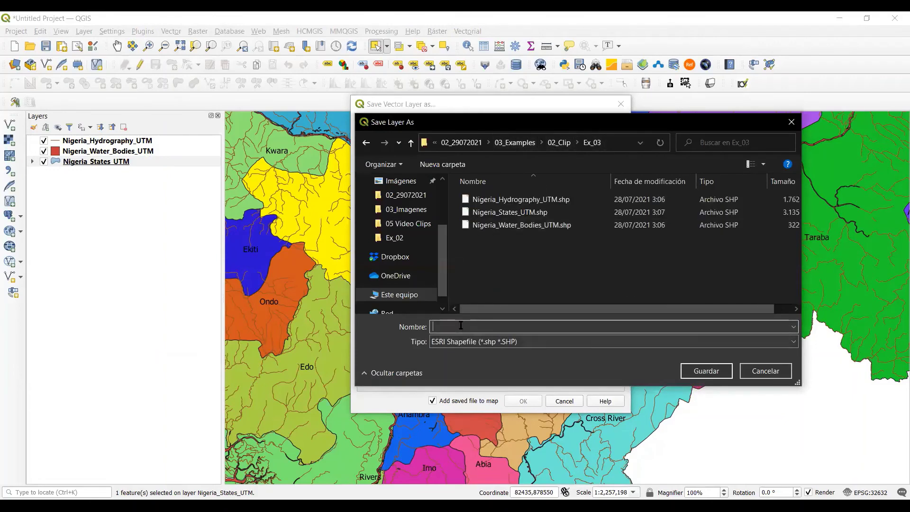
pyautogui.write('kO')
pyautogui.click(706, 371)
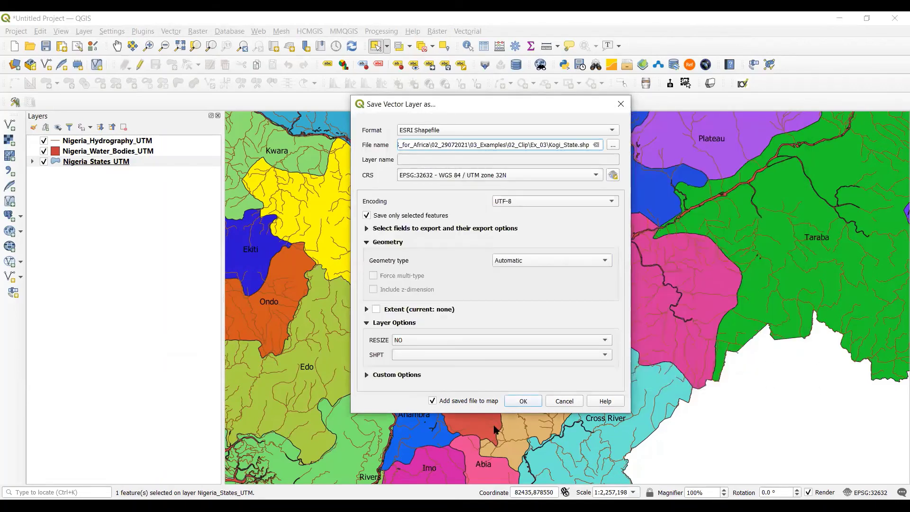
pyautogui.press('Return')
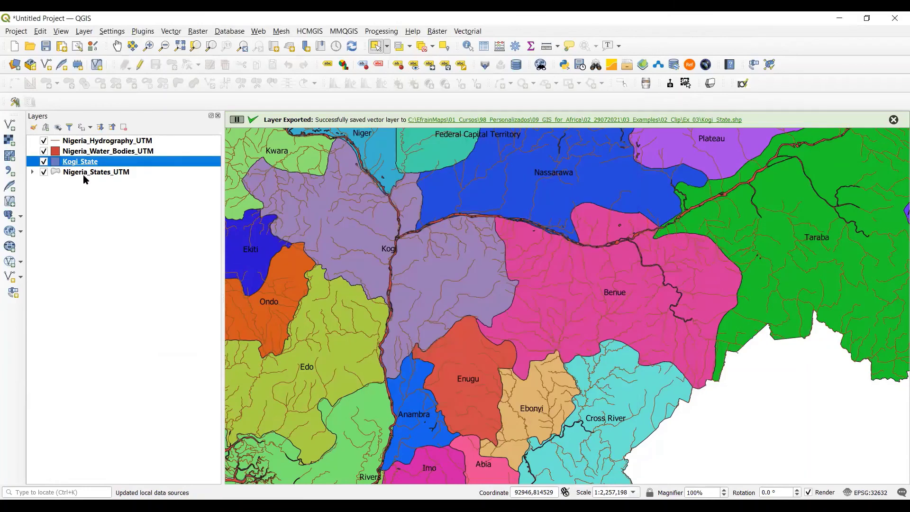
# Step: Remove the Nigeria_States_UTM layer from the project
pyautogui.rightClick(84, 173)
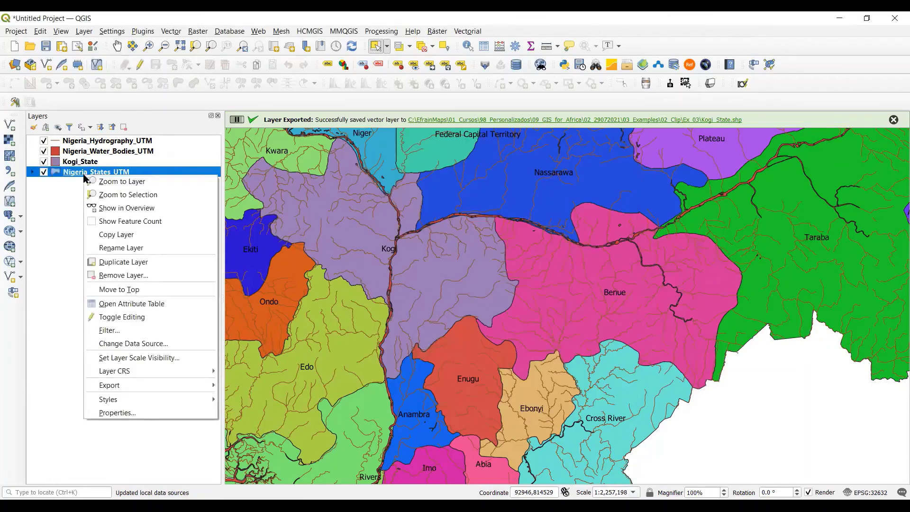
pyautogui.click(122, 277)
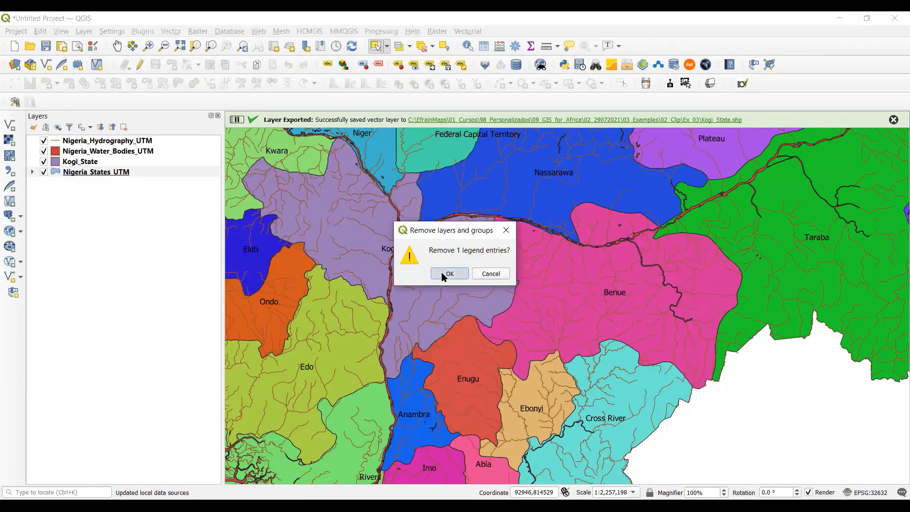
pyautogui.click(446, 274)
pyautogui.rightClick(68, 162)
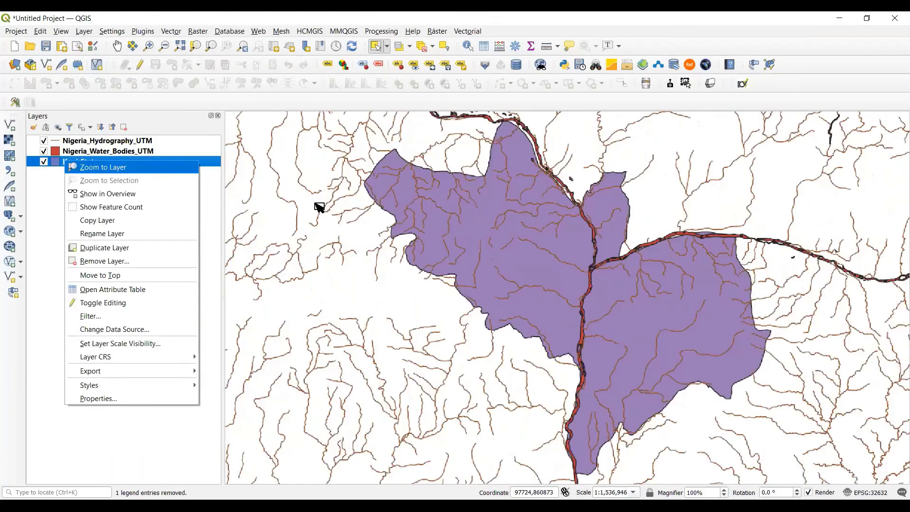
pyautogui.click(431, 215)
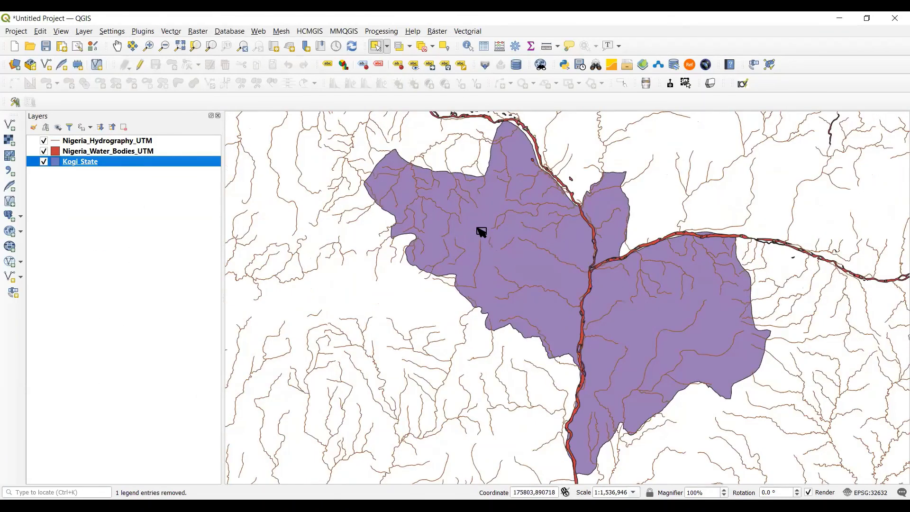
# Step: Set up the Clip geoprocessing tool with Nigeria_Water_Bodies_UTM as the input layer and Kogi_State as the overlay layer
pyautogui.click(75, 153)
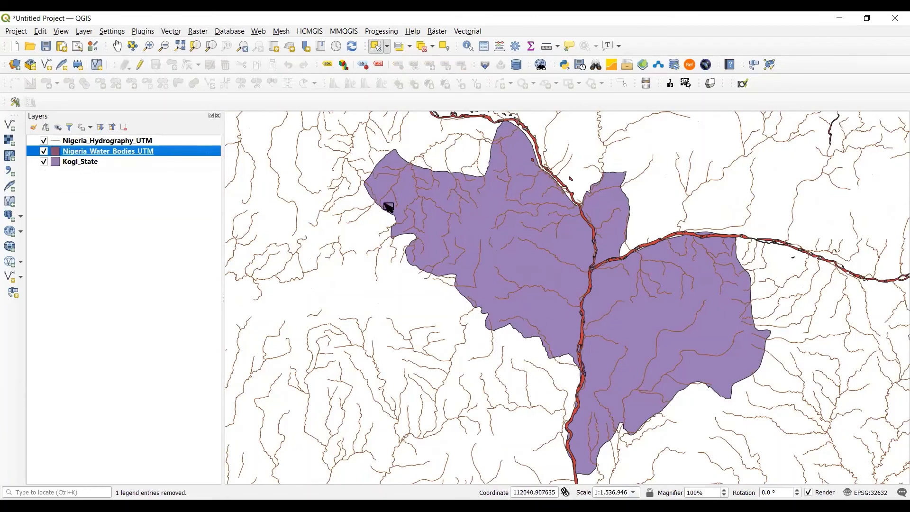
pyautogui.click(467, 32)
pyautogui.moveTo(493, 43)
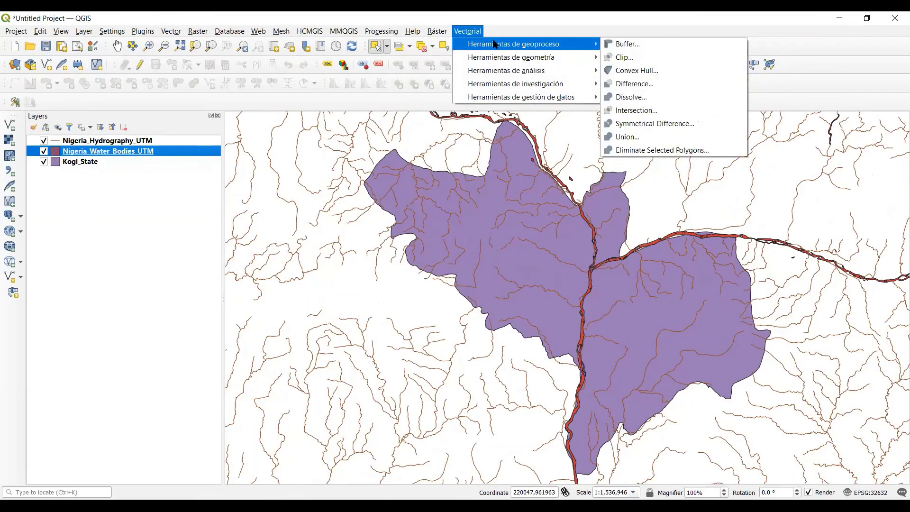
pyautogui.click(656, 58)
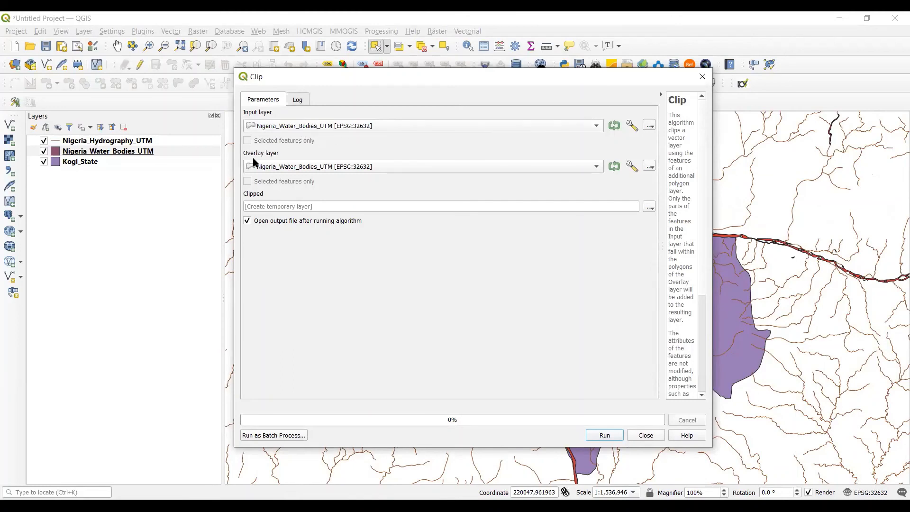
pyautogui.click(279, 167)
pyautogui.click(310, 154)
# Step: Set the clipped output file to Kogi_State_Water_Bodies in the 02_Clip\Ex_03 folder and run the clip
pyautogui.click(647, 209)
pyautogui.click(653, 230)
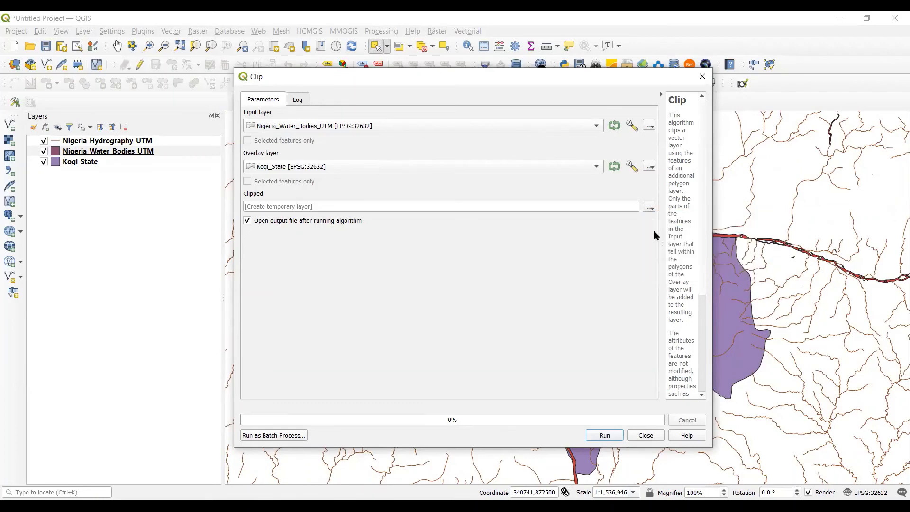
pyautogui.click(441, 115)
pyautogui.doubleClick(365, 197)
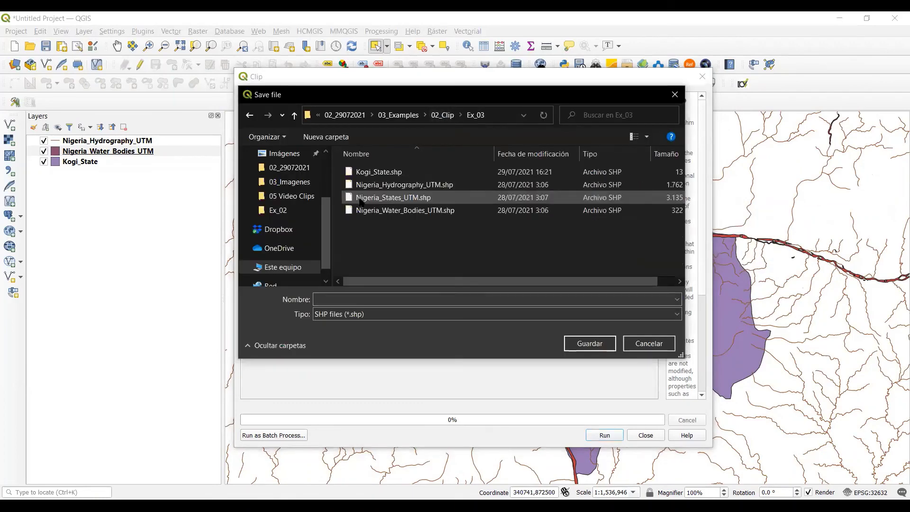
pyautogui.click(326, 296)
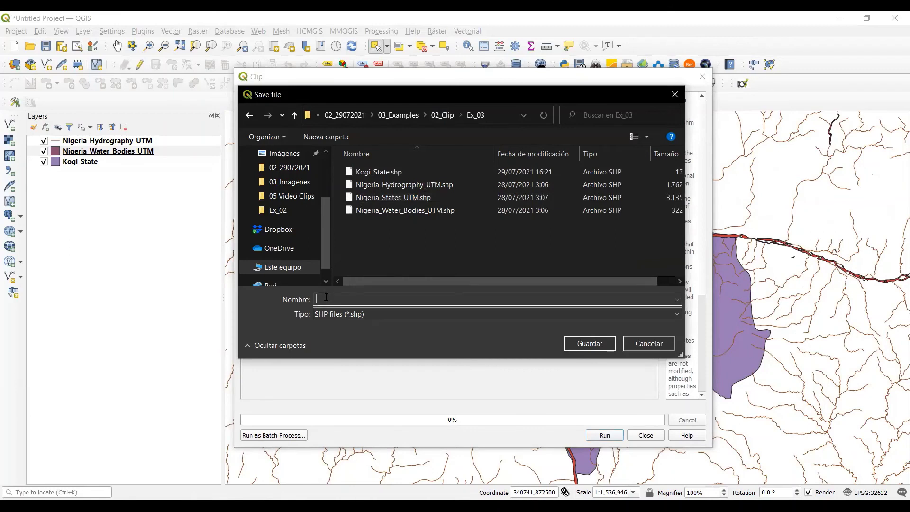
pyautogui.write('Kogi')
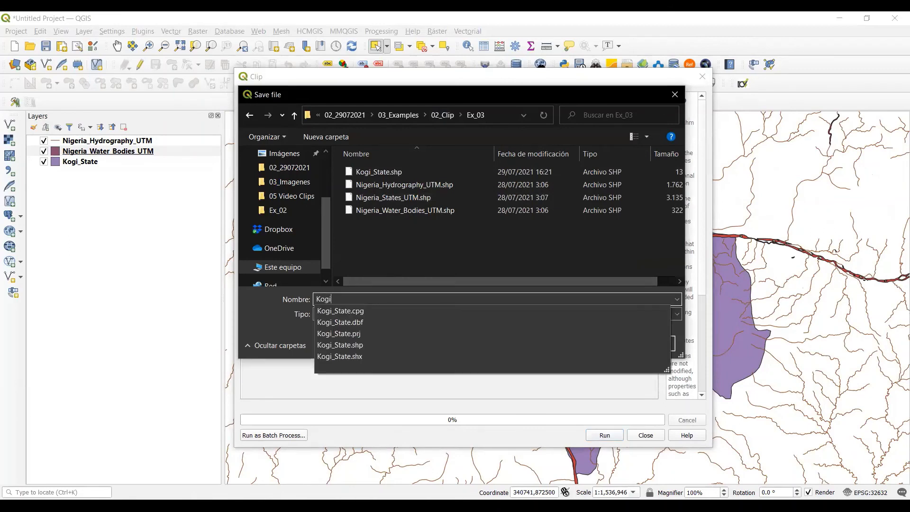
pyautogui.write('_State_')
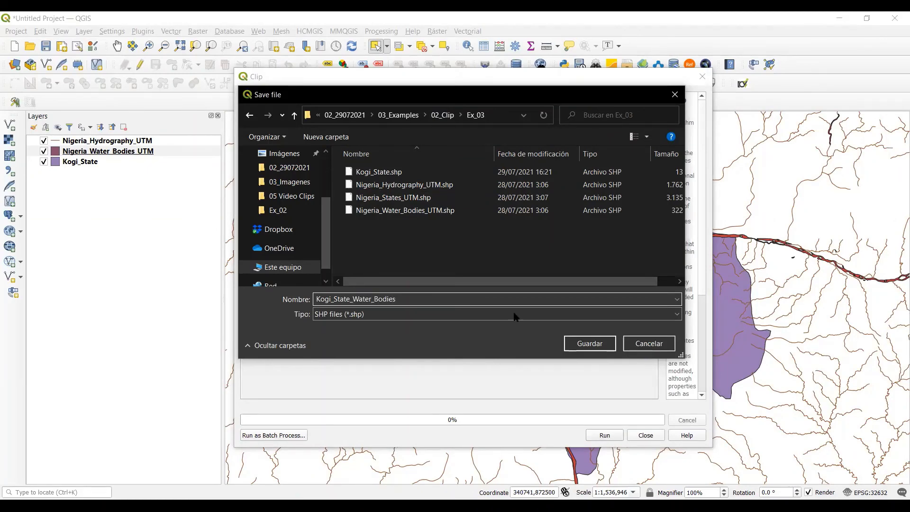
pyautogui.write('Water_Bodies')
pyautogui.click(590, 343)
pyautogui.click(603, 436)
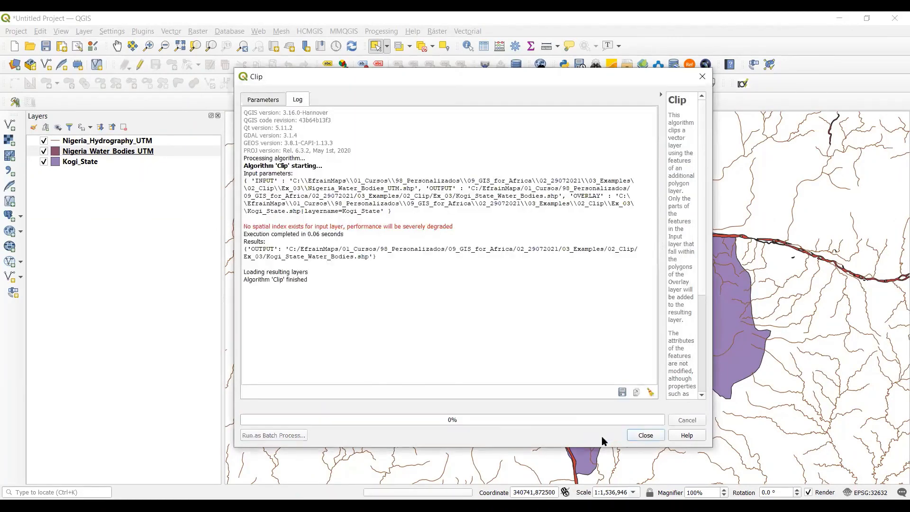
pyautogui.click(645, 435)
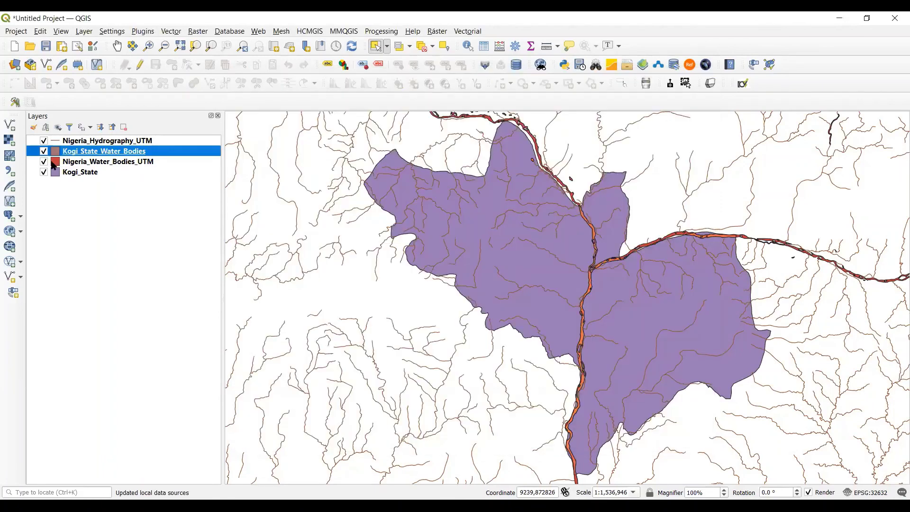
# Step: Hide the Nigeria_Water_Bodies_UTM layer to check the clipped water bodies, and remove it from the project
pyautogui.click(44, 161)
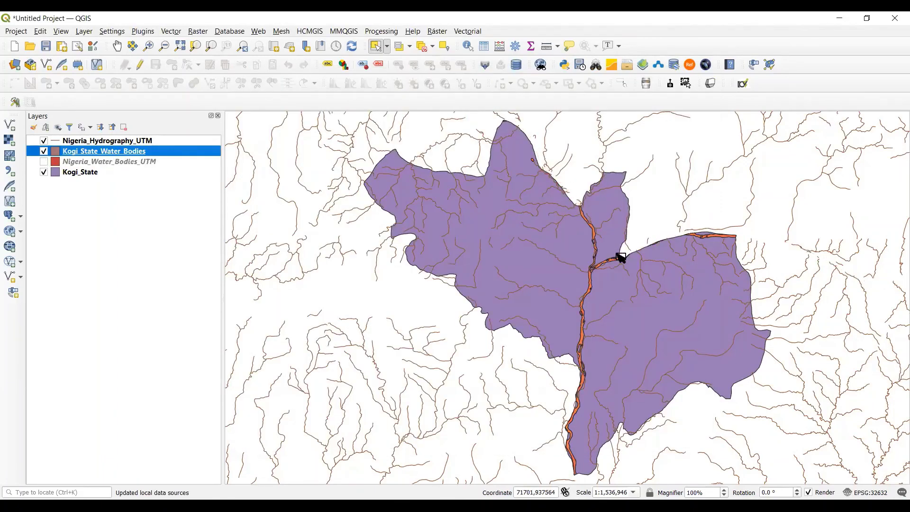
pyautogui.rightClick(91, 161)
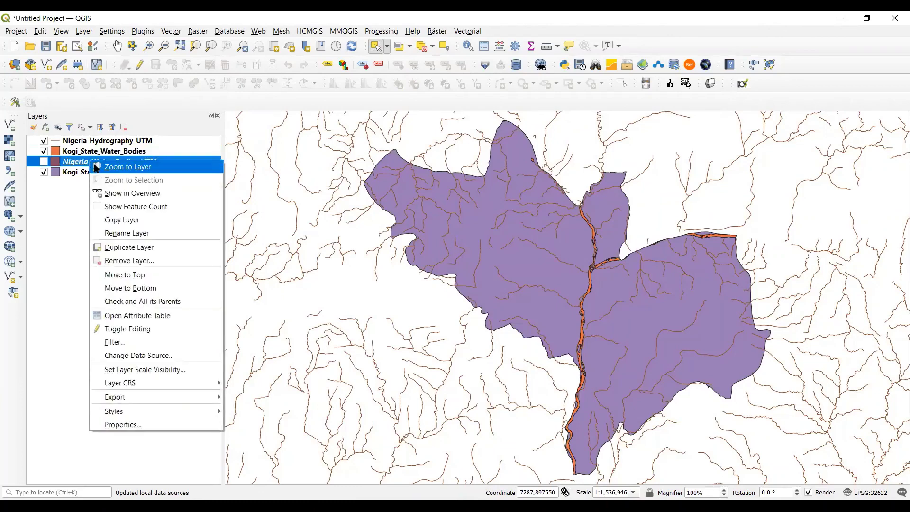
pyautogui.click(124, 260)
pyautogui.click(437, 276)
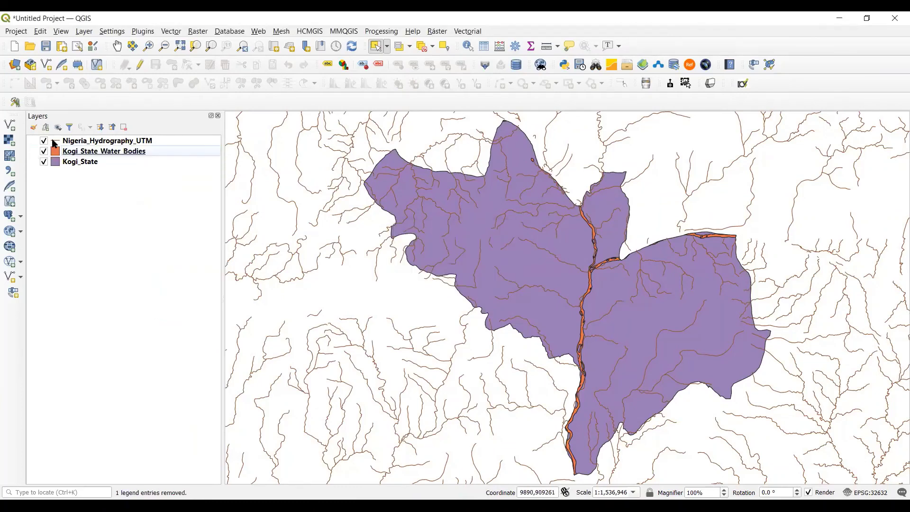
# Step: Set up the Clip geoprocessing tool with Nigeria_Hydrography_UTM as the input layer and Kogi_State as the overlay layer
pyautogui.click(90, 142)
pyautogui.click(479, 32)
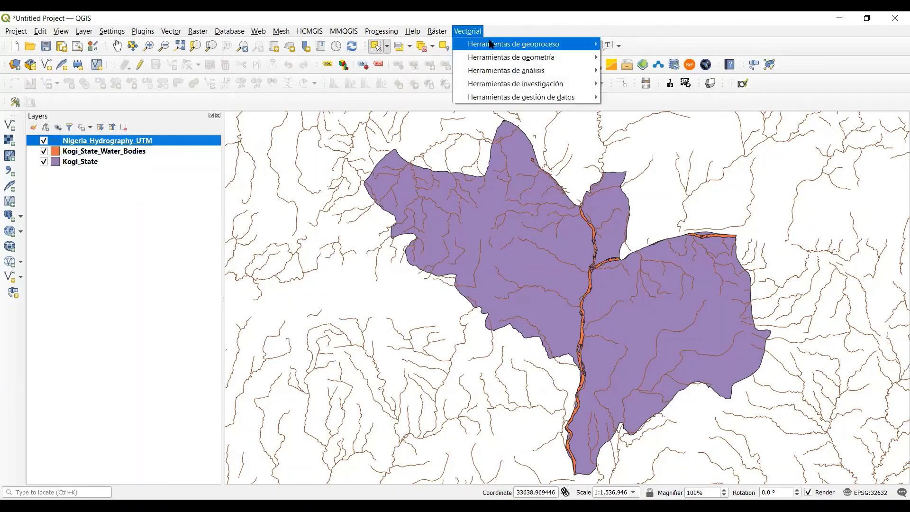
pyautogui.moveTo(521, 41)
pyautogui.click(642, 60)
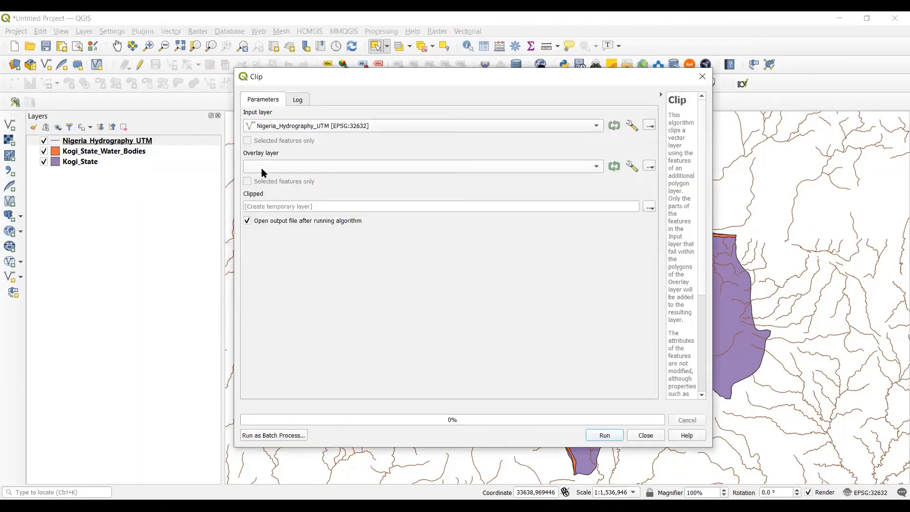
pyautogui.click(260, 167)
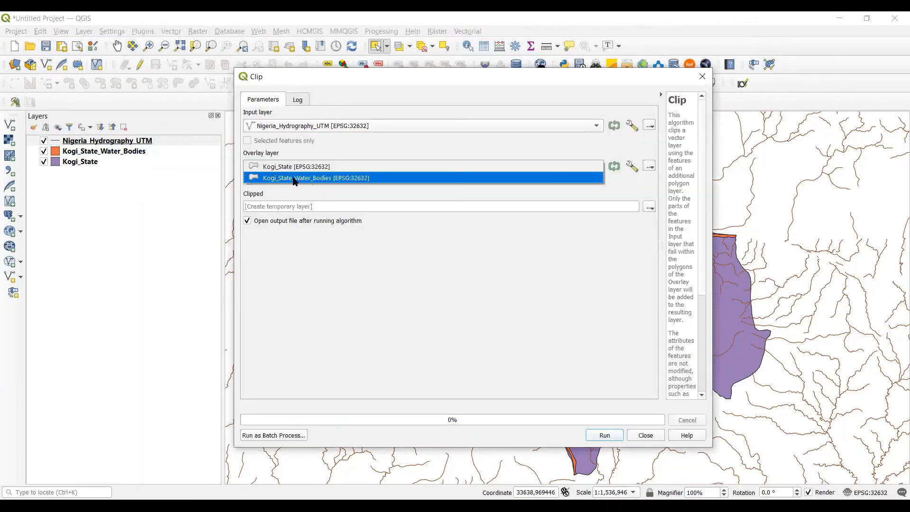
pyautogui.click(287, 167)
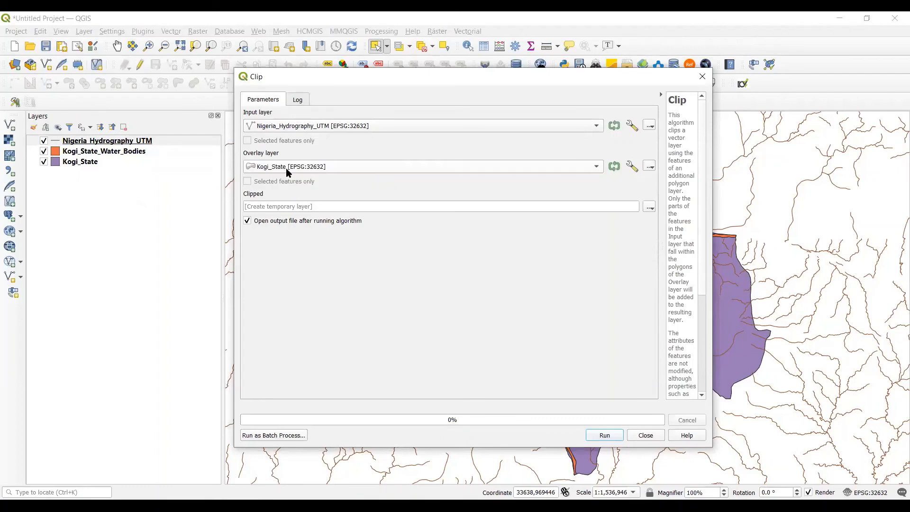
# Step: Set the clipped hydrography output file to Kogi_State_Hydrography.shp in the 02_Clip\Ex_03 folder
pyautogui.click(650, 210)
pyautogui.click(656, 232)
pyautogui.write('Kogi')
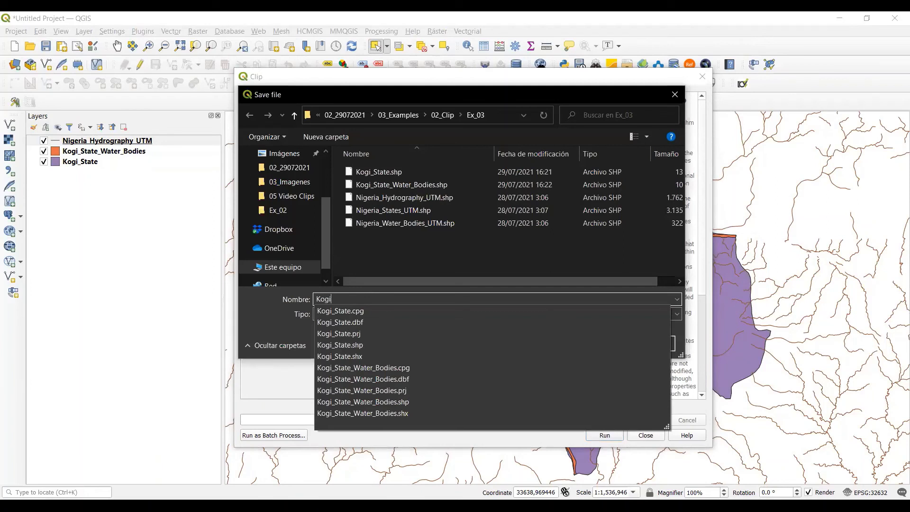
pyautogui.write('_State_hydrography')
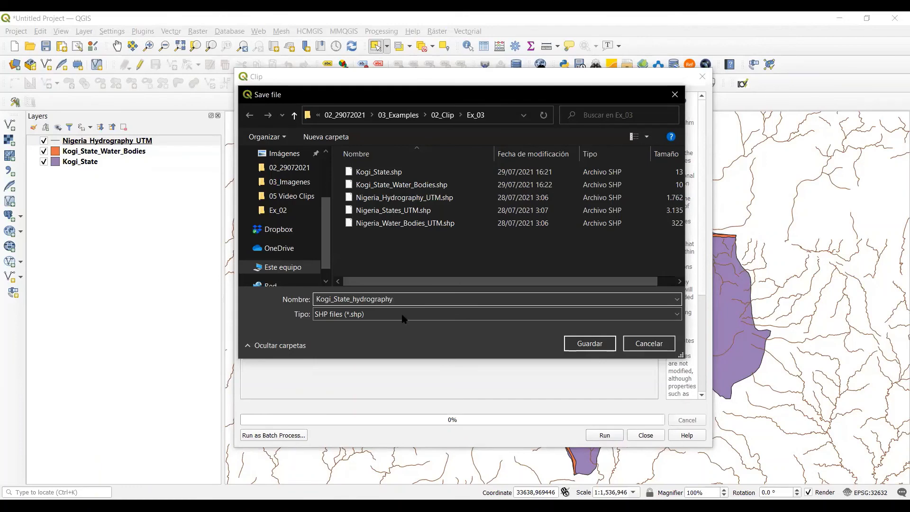
pyautogui.click(359, 299)
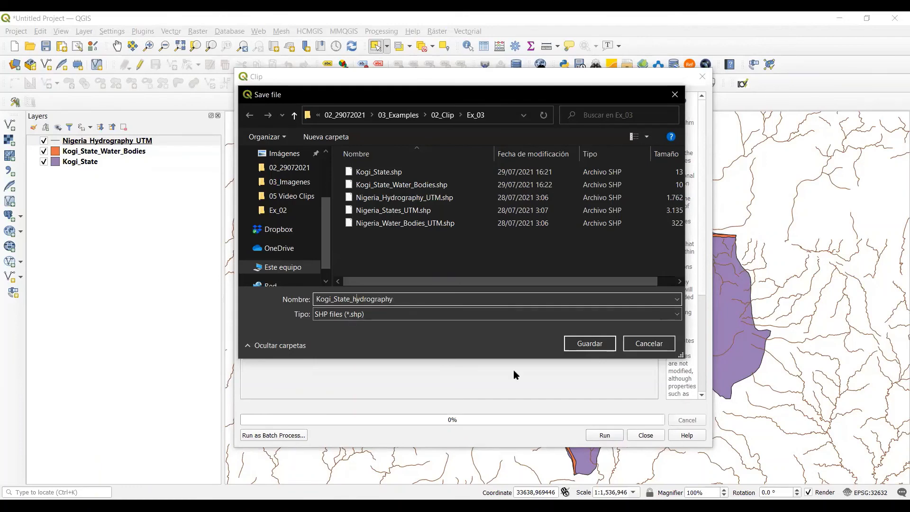
pyautogui.press('BackSpace')
pyautogui.write('H')
pyautogui.click(581, 343)
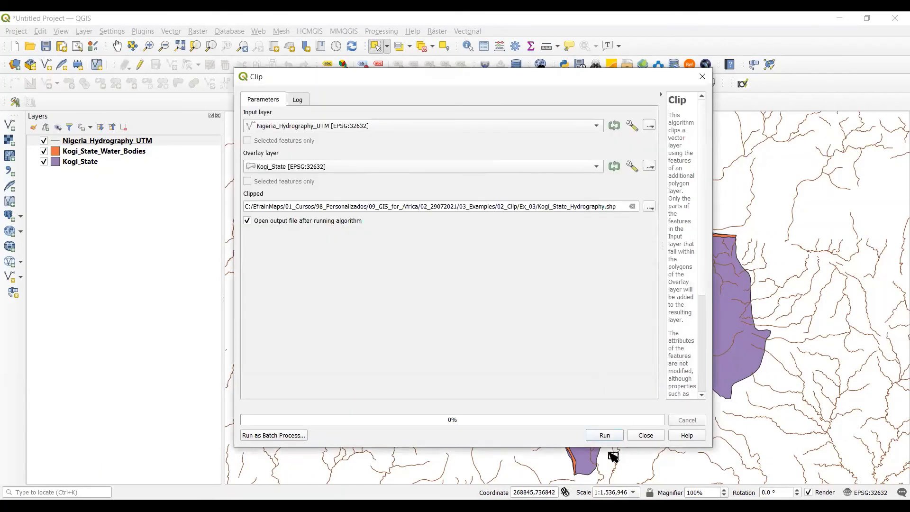
# Step: Run the hydrography clip, and hide and remove the Nigeria_Hydrography_UTM layer from the project
pyautogui.click(610, 436)
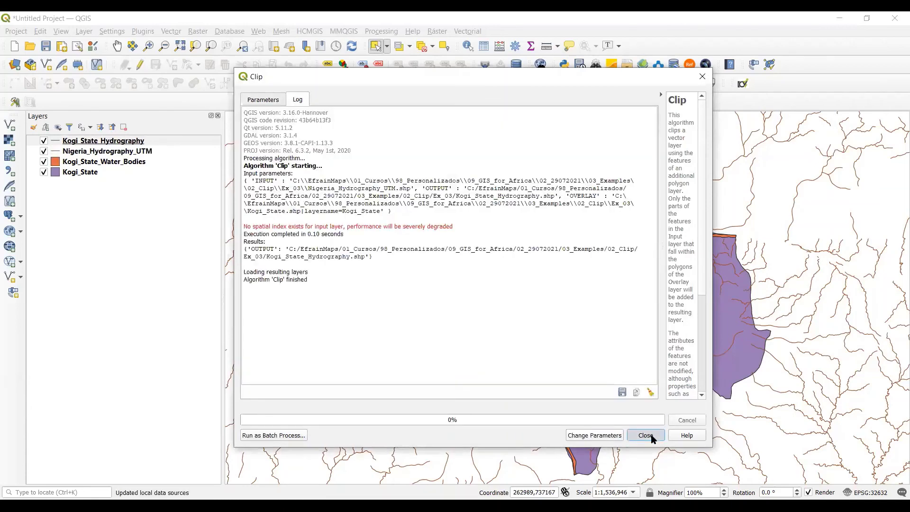
pyautogui.click(43, 150)
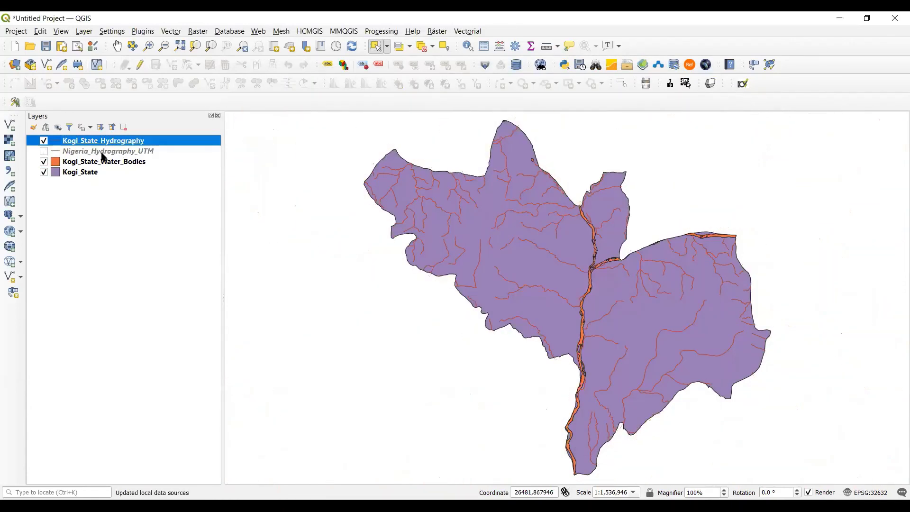
pyautogui.click(103, 154)
pyautogui.rightClick(102, 155)
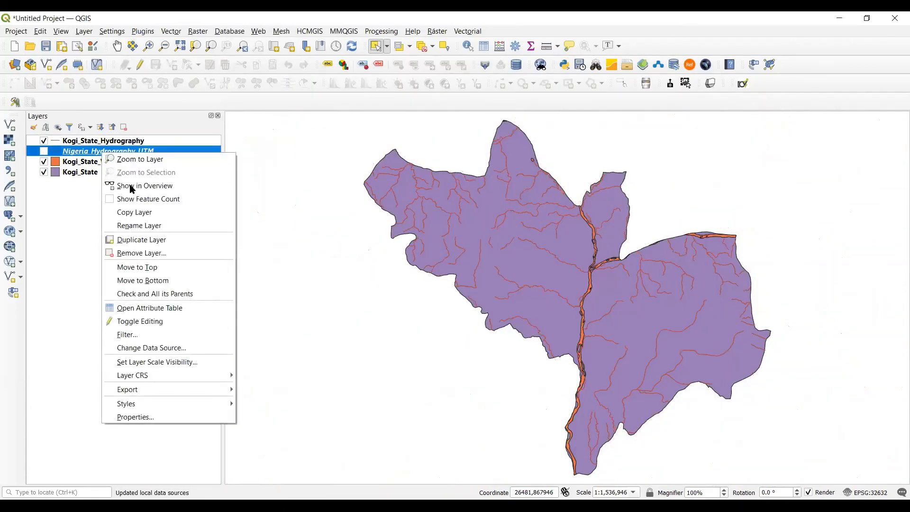
pyautogui.click(141, 254)
pyautogui.click(449, 273)
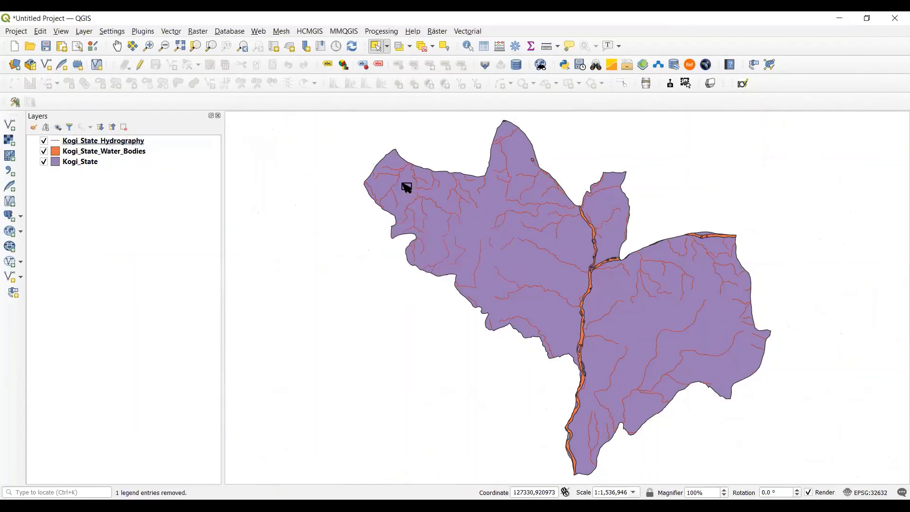
# Step: Change the Kogi_State layer's simple fill color to yellow
pyautogui.moveTo(406, 187); pyautogui.dragTo(299, 188)
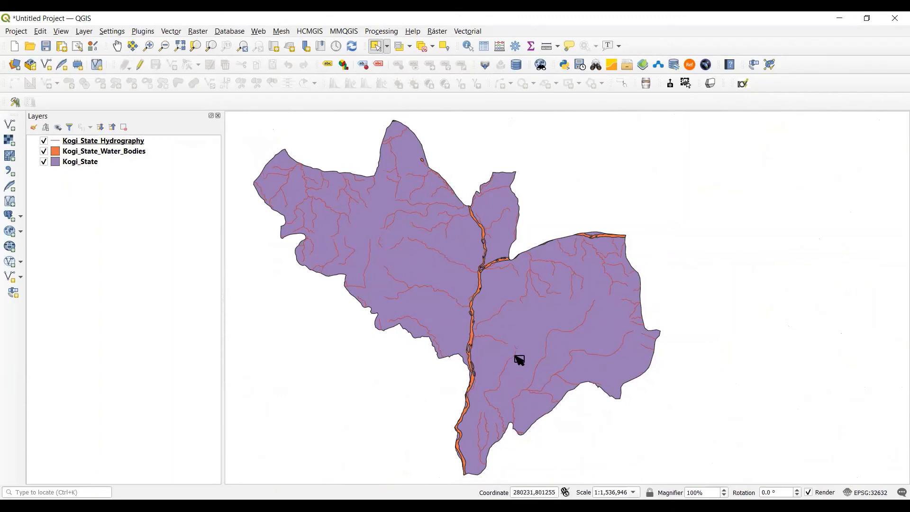
pyautogui.moveTo(517, 358); pyautogui.dragTo(501, 349)
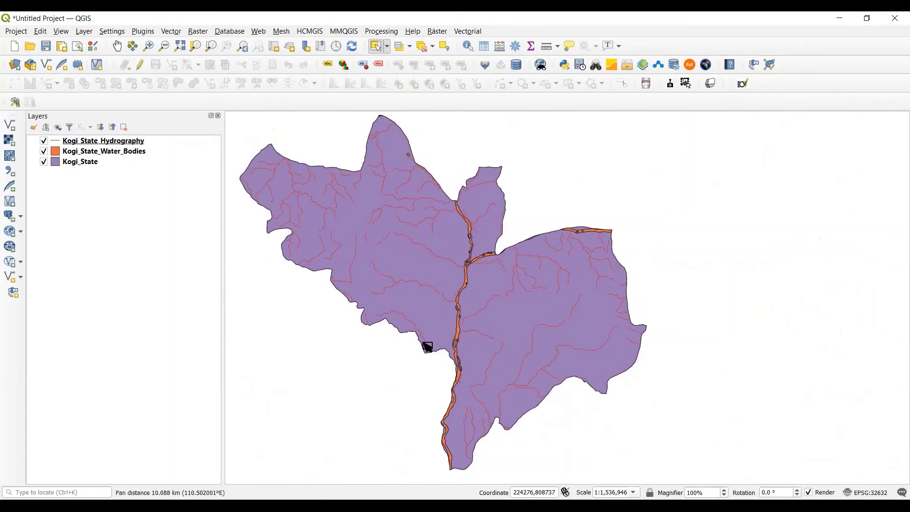
pyautogui.rightClick(77, 163)
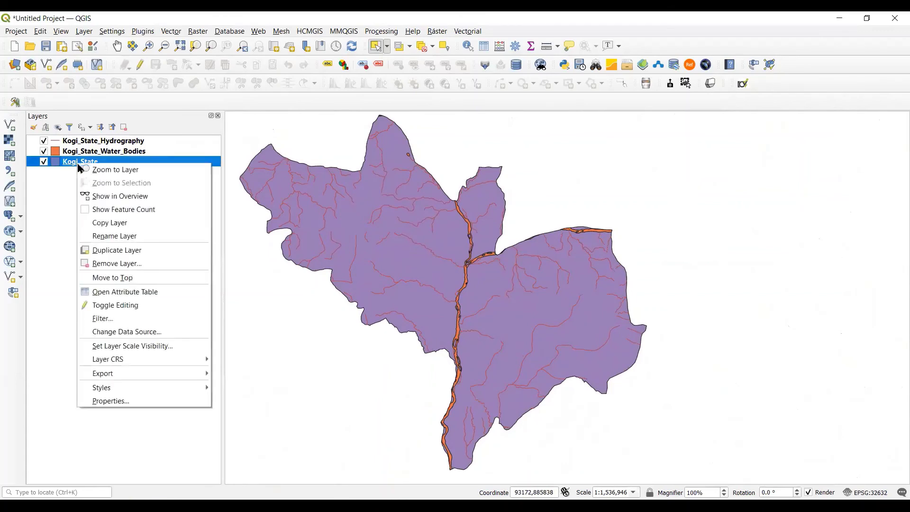
pyautogui.click(124, 400)
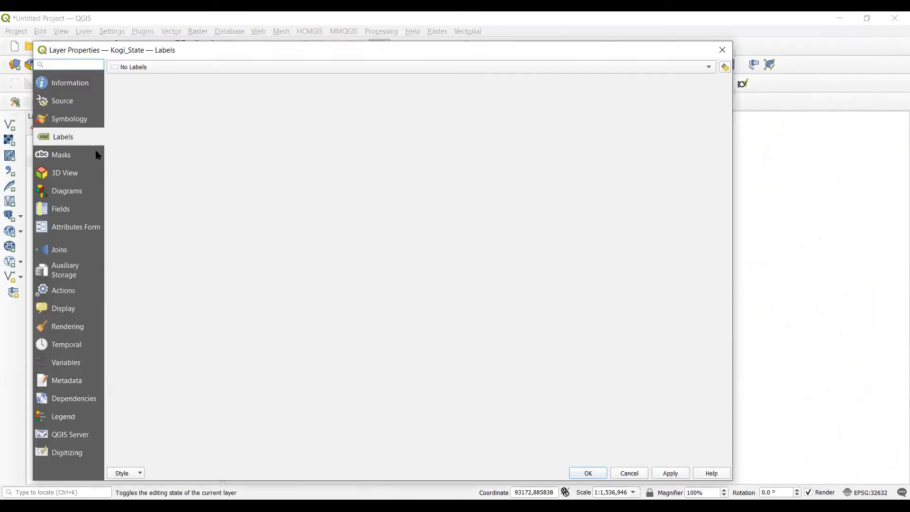
pyautogui.click(61, 120)
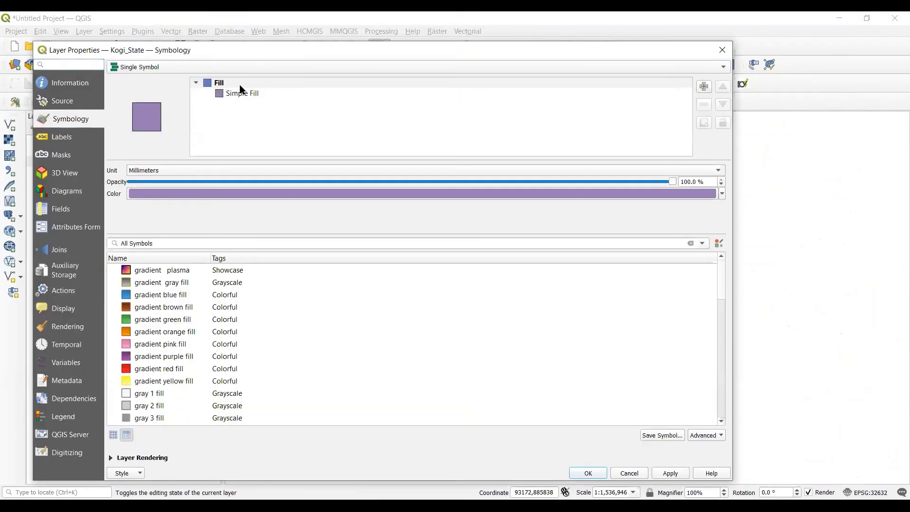
pyautogui.click(227, 94)
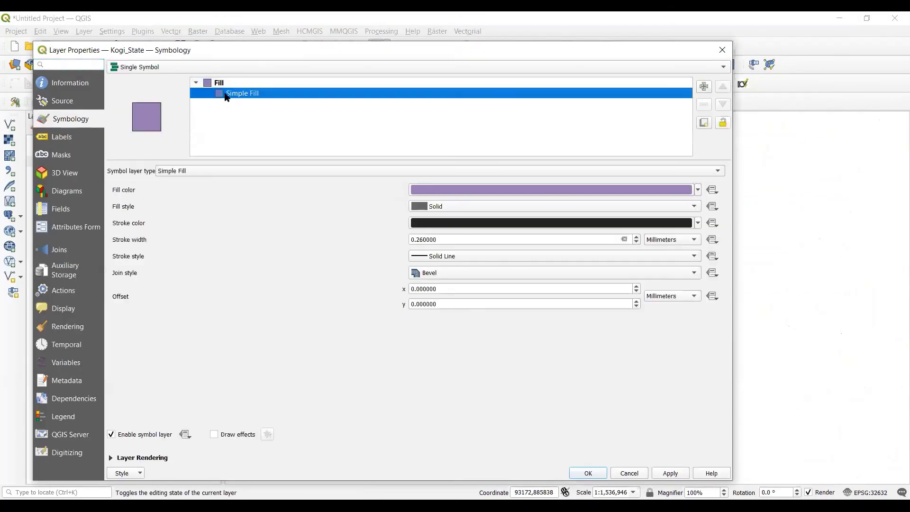
pyautogui.click(698, 190)
pyautogui.click(446, 374)
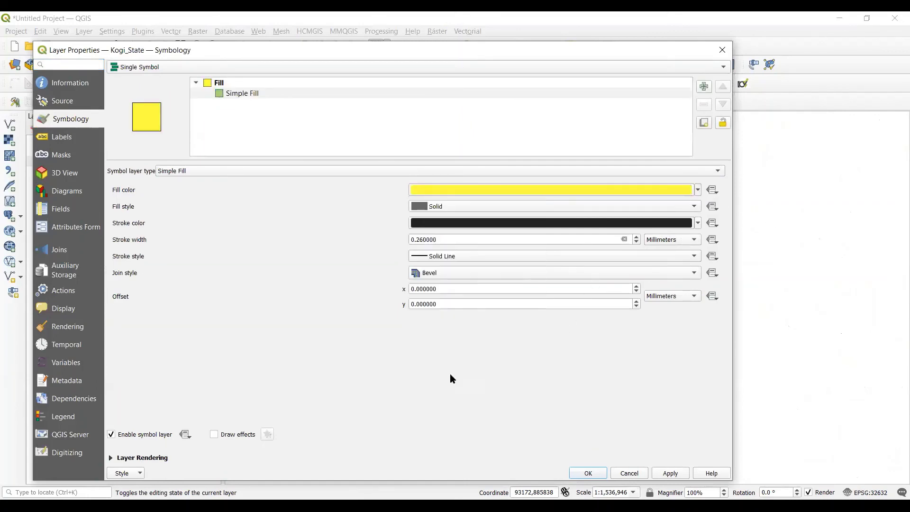
pyautogui.click(576, 472)
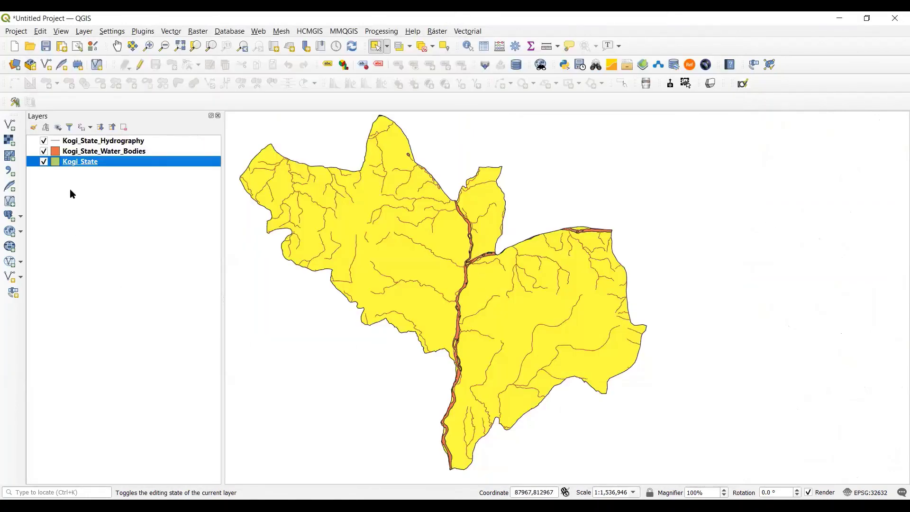
# Step: Set the simple fill color of the Kogi_State_Water_Bodies layer to the blue shade #1ba5ba
pyautogui.click(71, 151)
pyautogui.rightClick(76, 152)
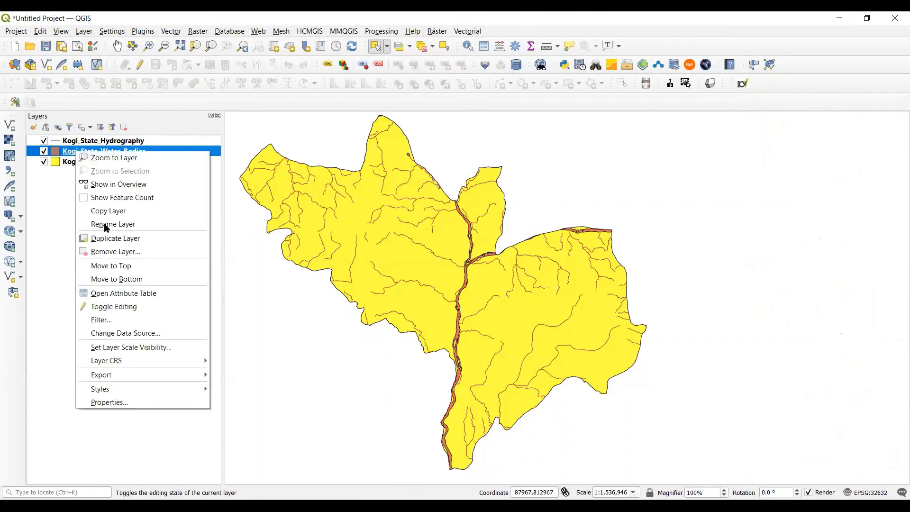
pyautogui.click(109, 402)
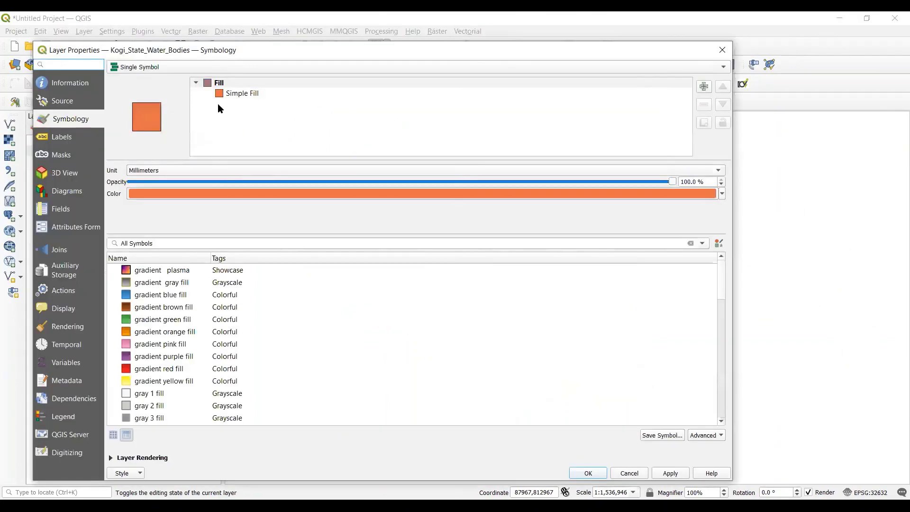
pyautogui.click(222, 95)
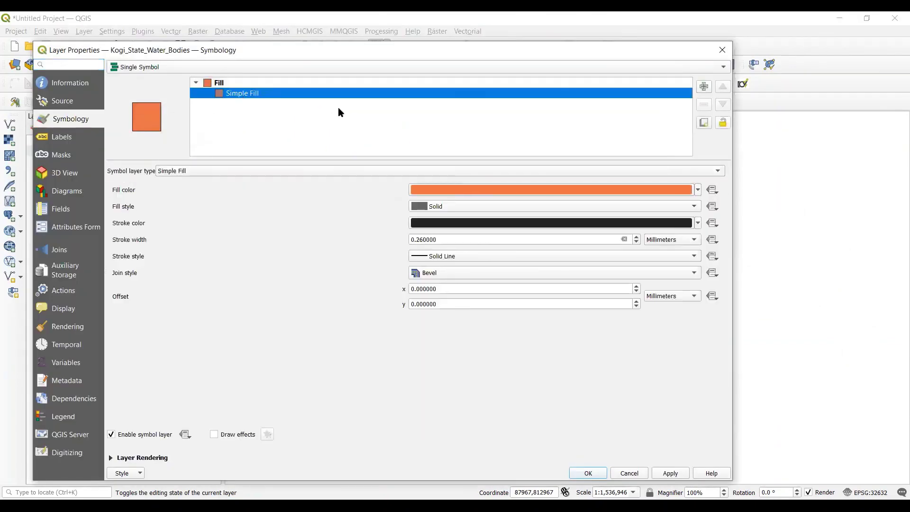
pyautogui.click(698, 190)
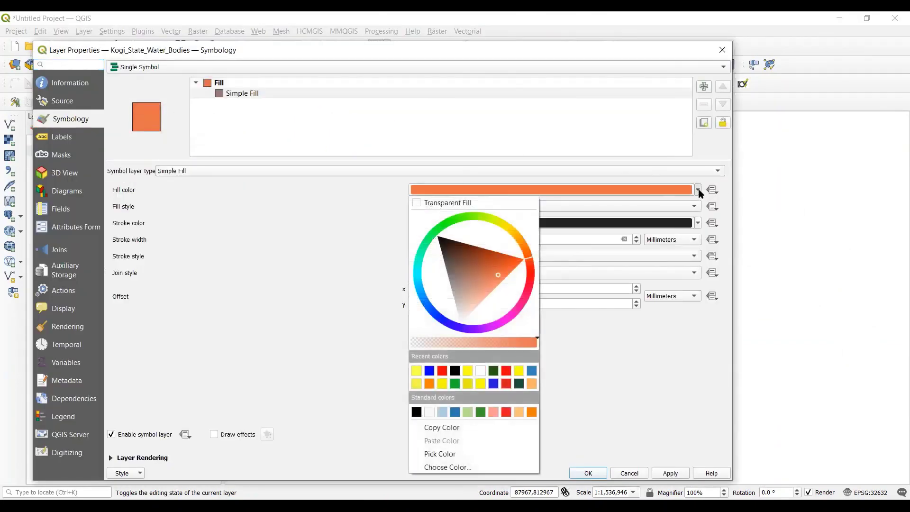
pyautogui.click(531, 370)
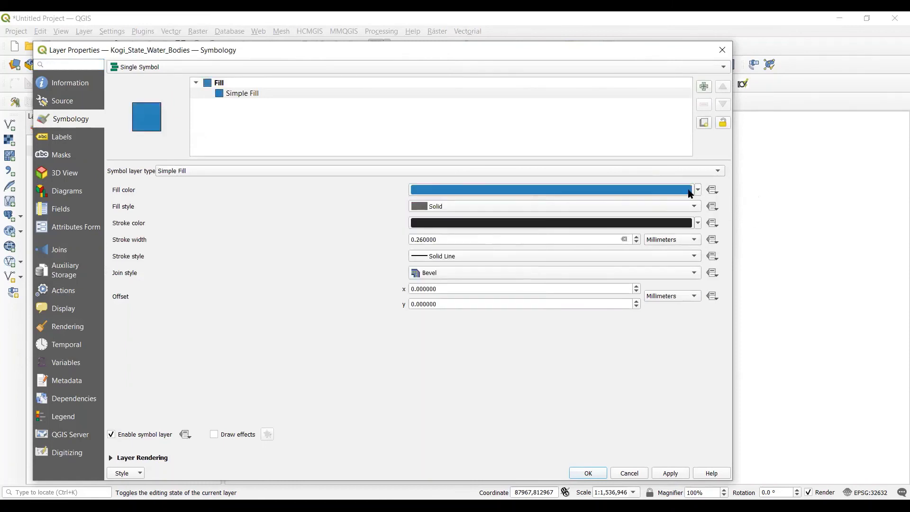
pyautogui.click(661, 194)
pyautogui.click(564, 352)
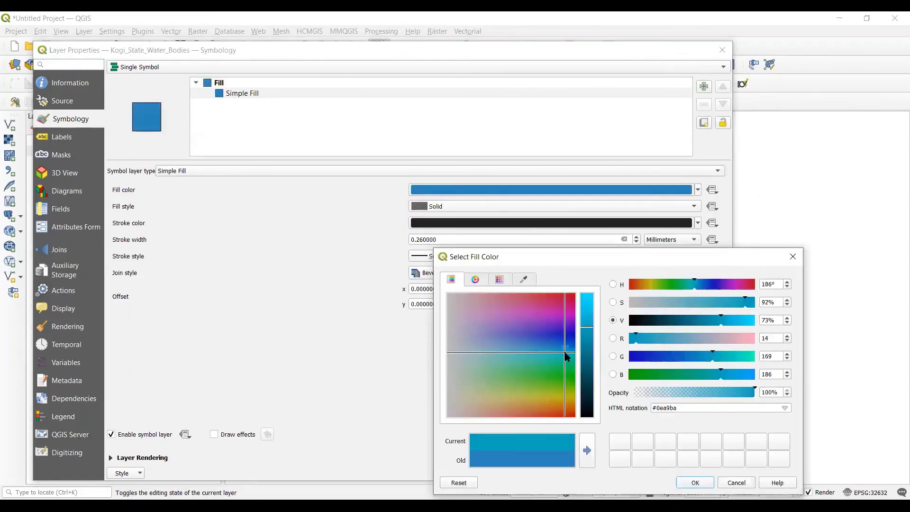
pyautogui.click(557, 353)
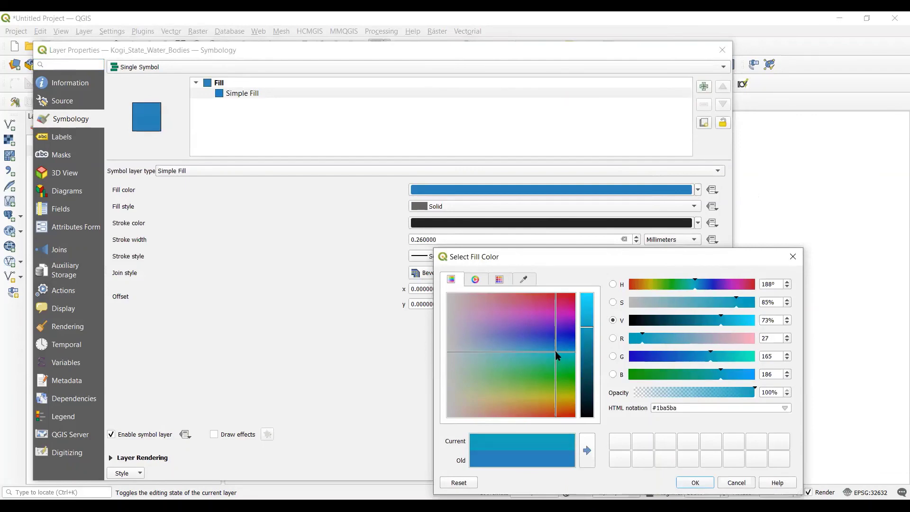
pyautogui.click(692, 482)
# Step: Set the water bodies' stroke color to bright blue and apply the symbology
pyautogui.click(698, 223)
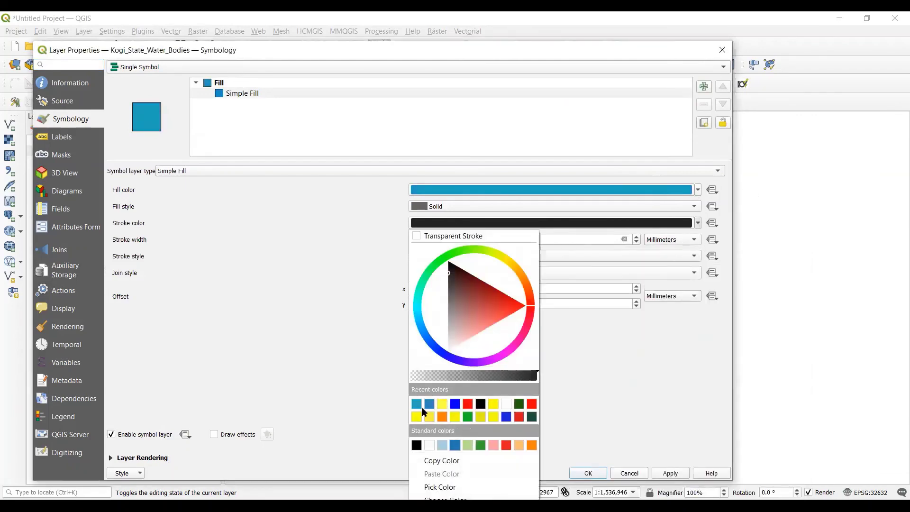
pyautogui.click(453, 404)
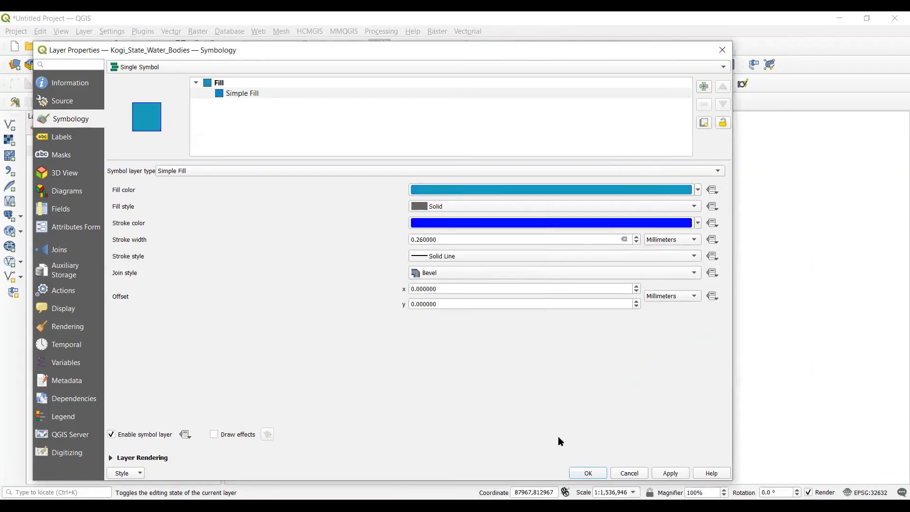
pyautogui.click(586, 473)
# Step: Change the simple line color of the Kogi_State_Hydrography layer to bright blue
pyautogui.click(78, 140)
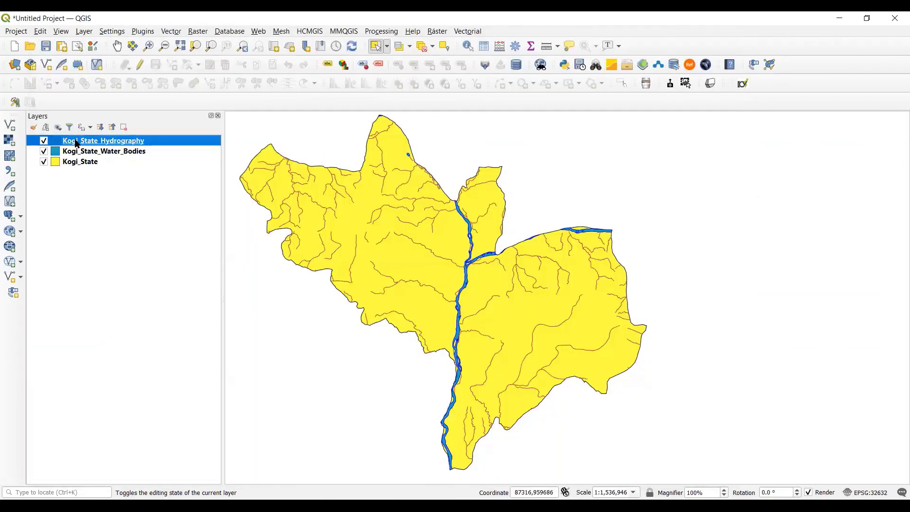
pyautogui.rightClick(75, 140)
pyautogui.click(250, 303)
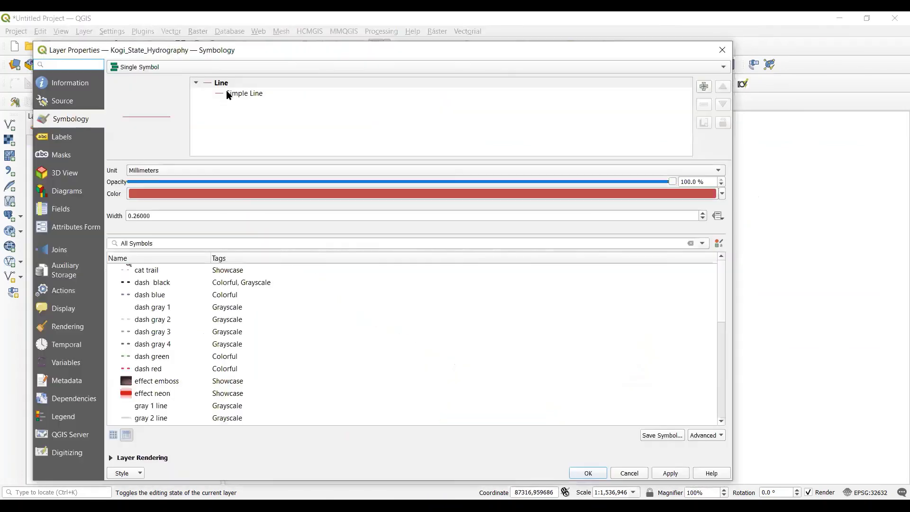
pyautogui.click(230, 93)
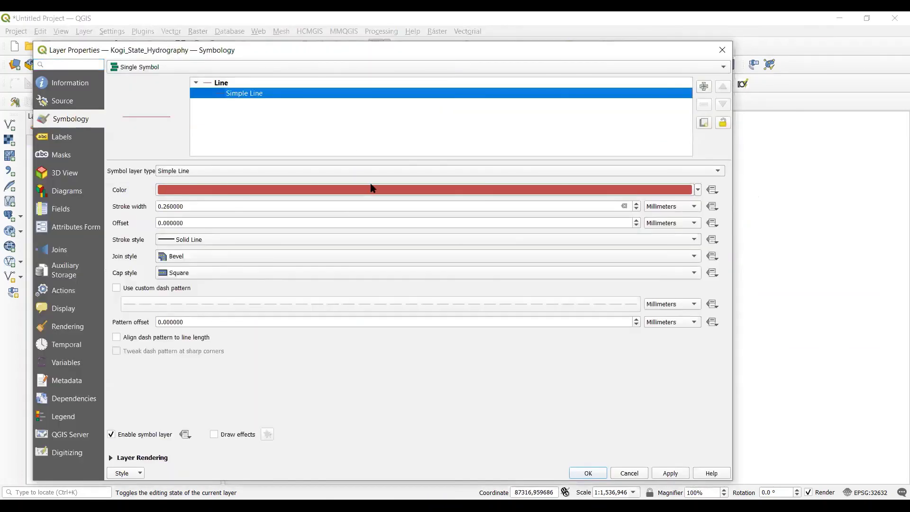
pyautogui.click(698, 190)
pyautogui.click(169, 356)
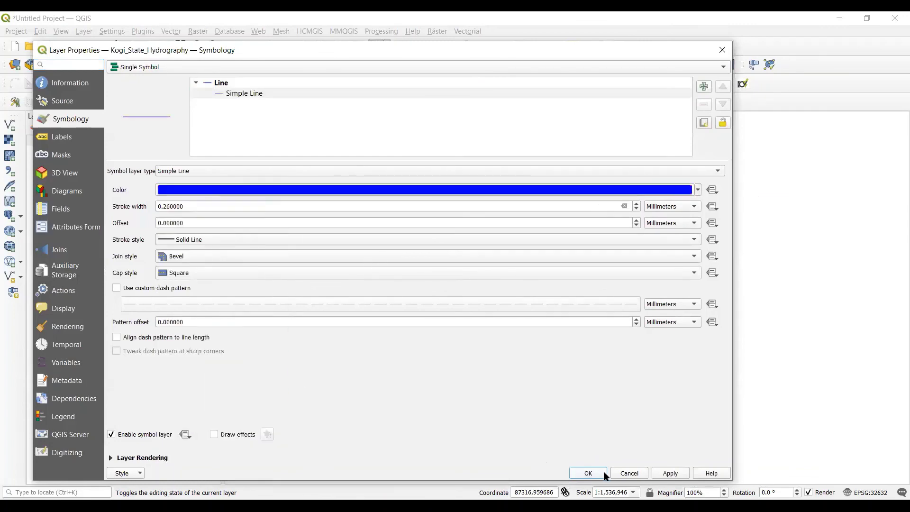
pyautogui.click(588, 473)
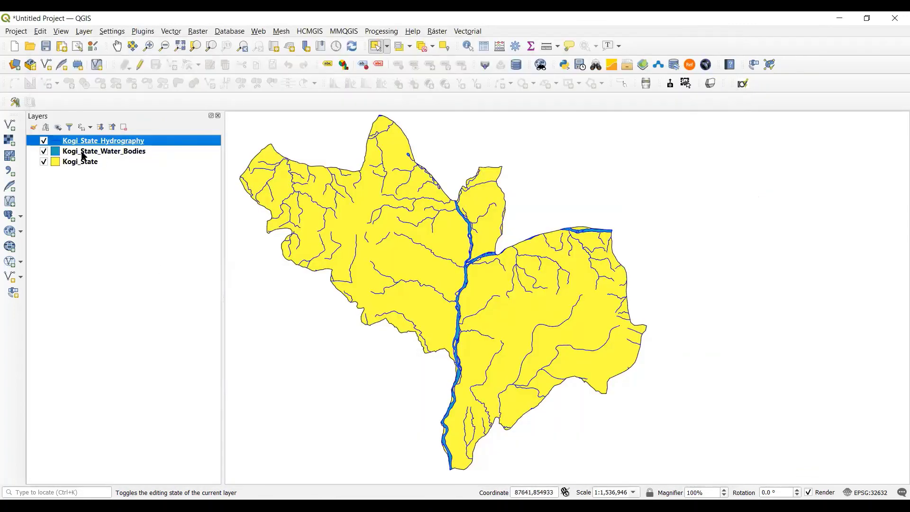
# Step: Give Kogi_State_Water_Bodies single labels from the NAME field, placed Using Perimeter (Curved), with a text buffer
pyautogui.click(67, 166)
pyautogui.rightClick(73, 151)
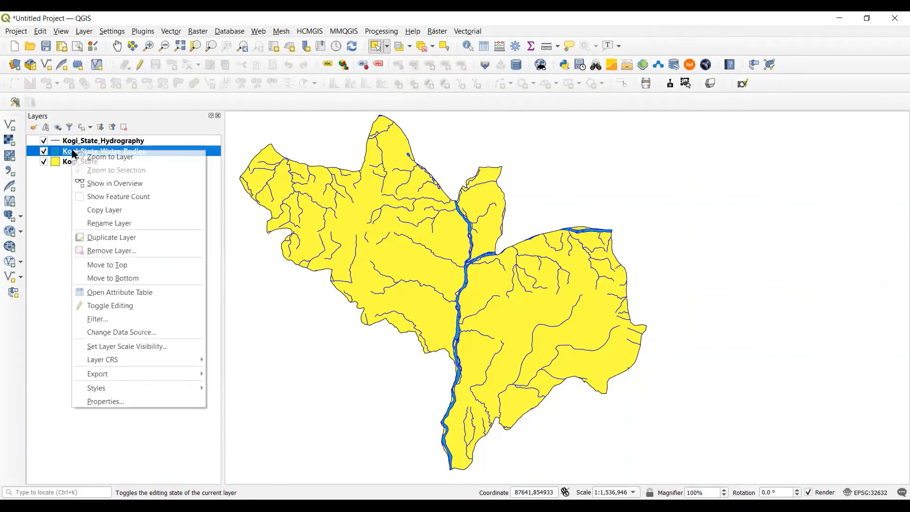
pyautogui.click(114, 402)
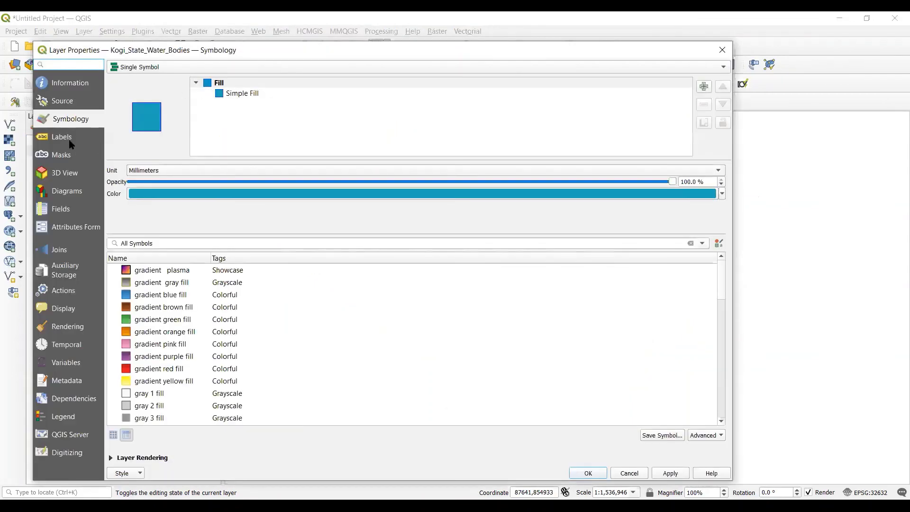
pyautogui.click(62, 138)
pyautogui.click(150, 68)
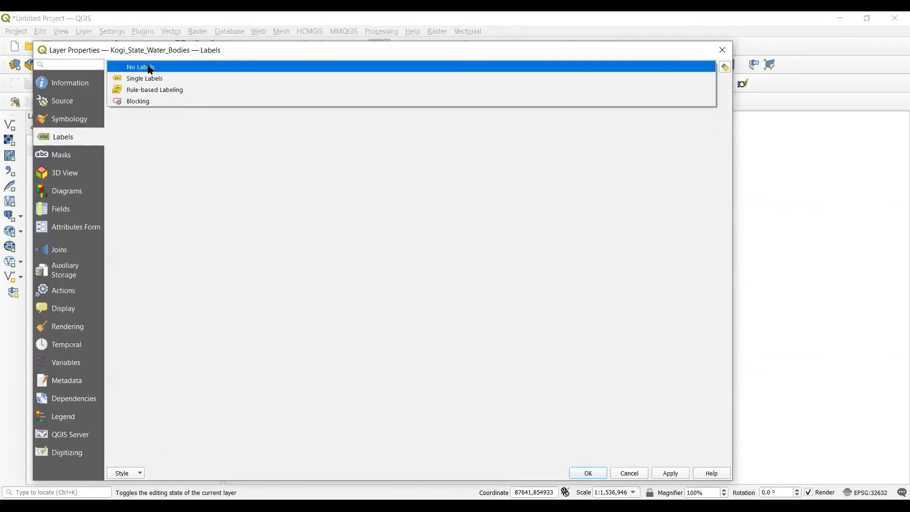
pyautogui.click(151, 78)
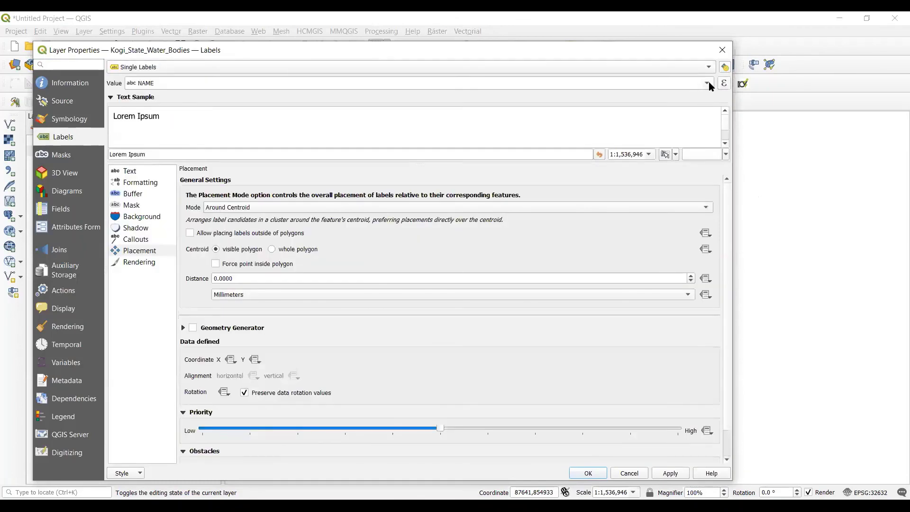
pyautogui.click(219, 208)
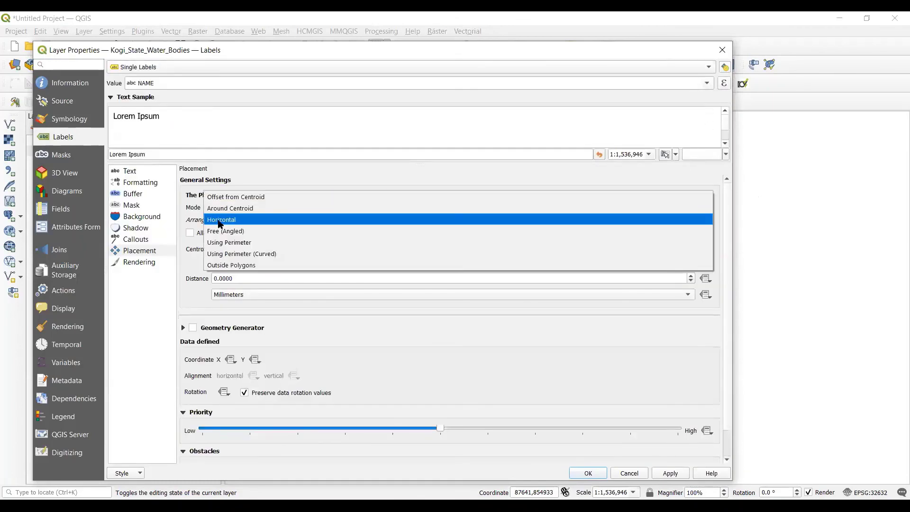
pyautogui.click(224, 255)
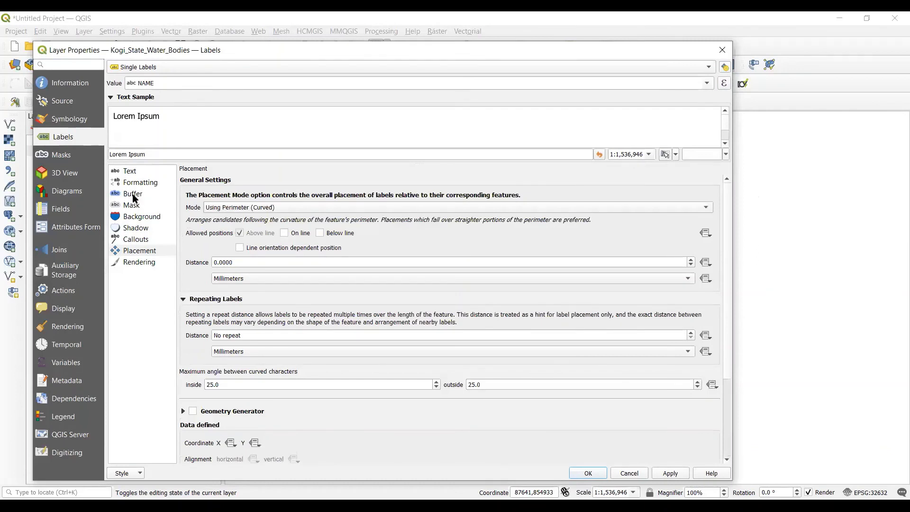
pyautogui.click(133, 193)
pyautogui.click(202, 181)
# Step: Set the water body label font to Times New Roman in the Cursiva style
pyautogui.click(127, 171)
pyautogui.click(256, 183)
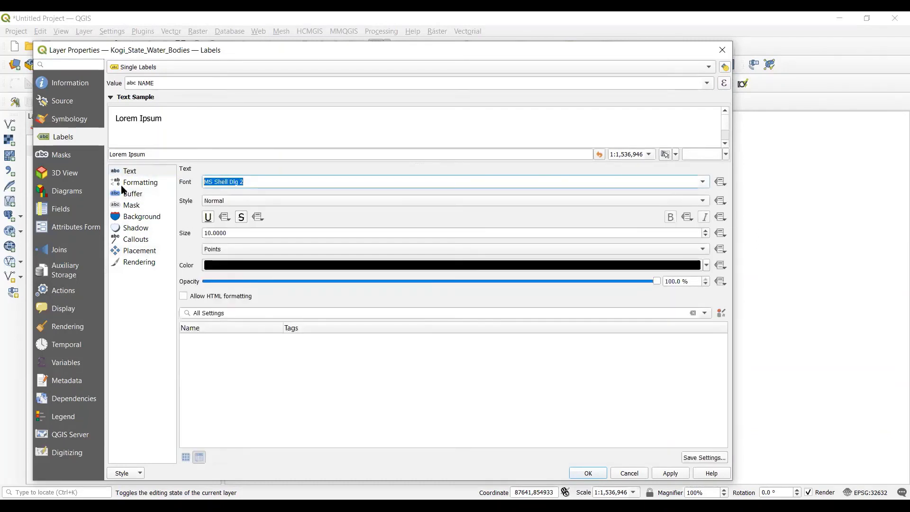
pyautogui.write('times New Roman')
pyautogui.click(211, 200)
pyautogui.click(217, 234)
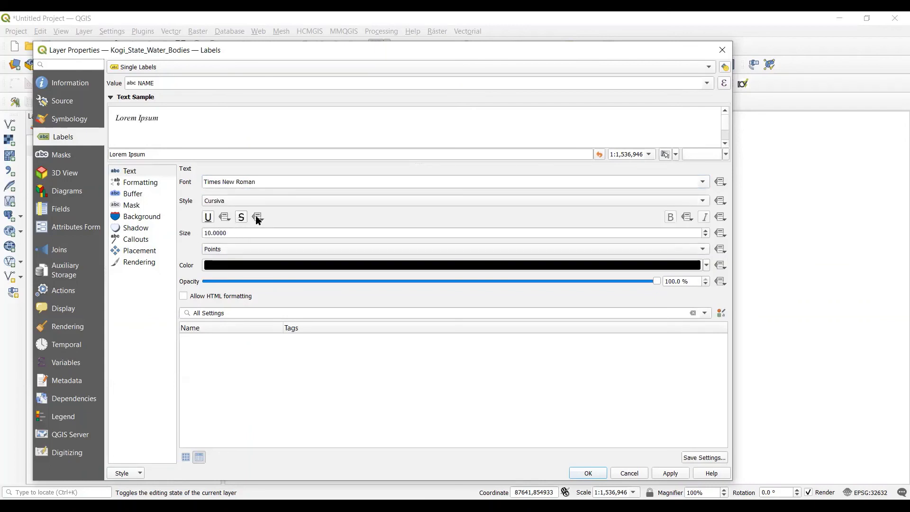
# Step: Set the water body label text color to bright blue and apply the label settings
pyautogui.click(131, 194)
pyautogui.click(212, 182)
pyautogui.click(198, 182)
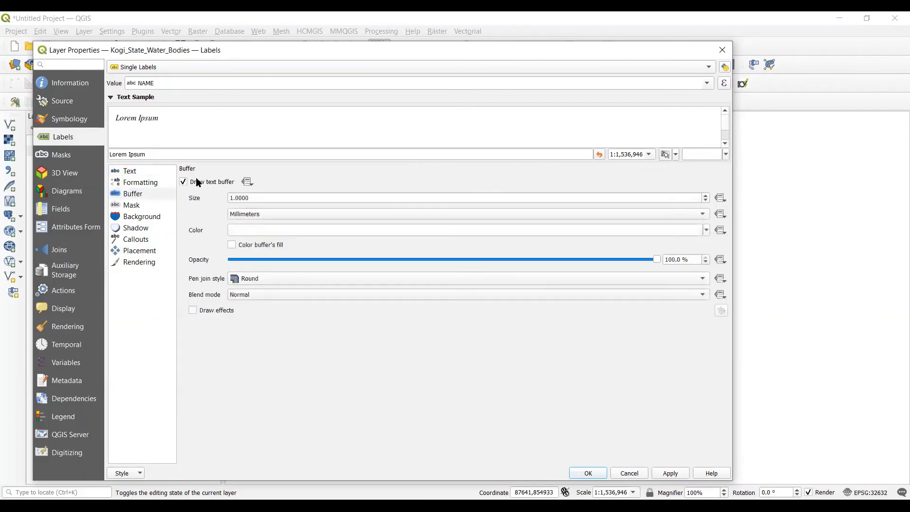
pyautogui.click(130, 171)
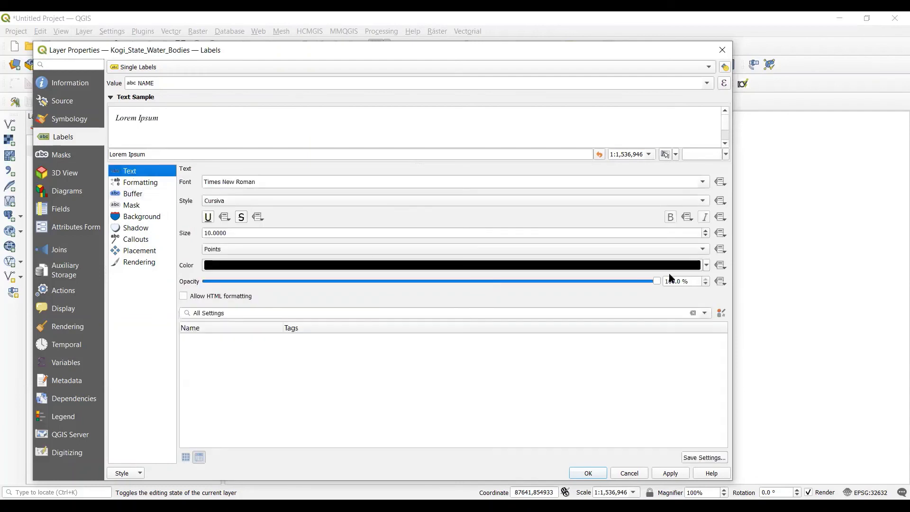
pyautogui.click(706, 266)
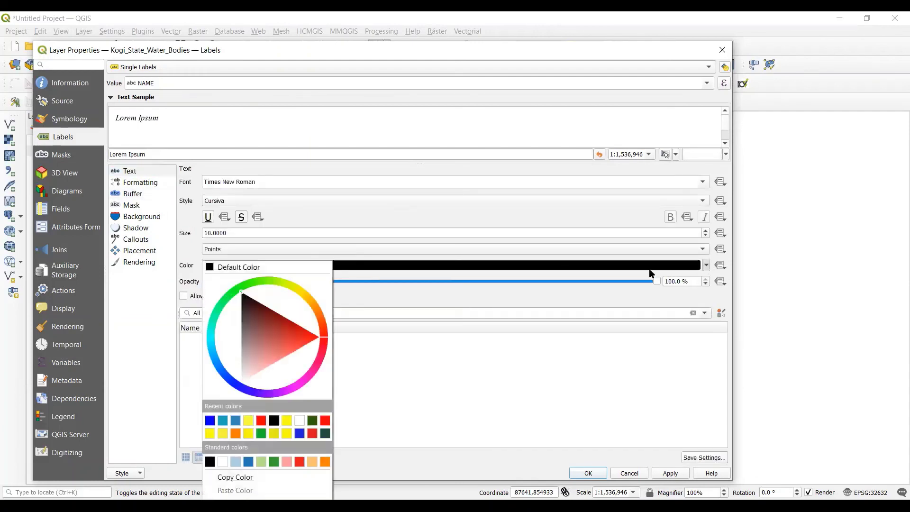
pyautogui.click(209, 420)
pyautogui.click(584, 475)
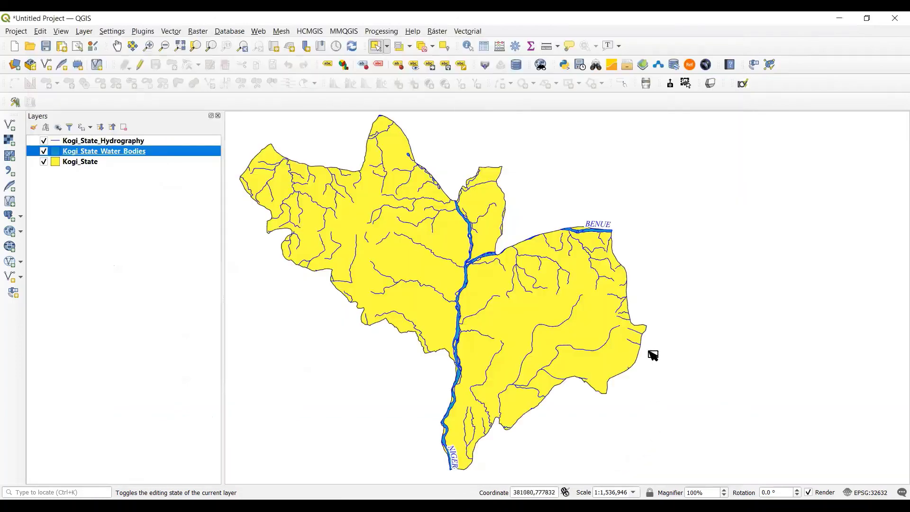
# Step: Inspect the water body labels along the rivers at several scales and return to the full extent of Kogi_State_Water_Bodies
pyautogui.scroll(-1, 466, 292)
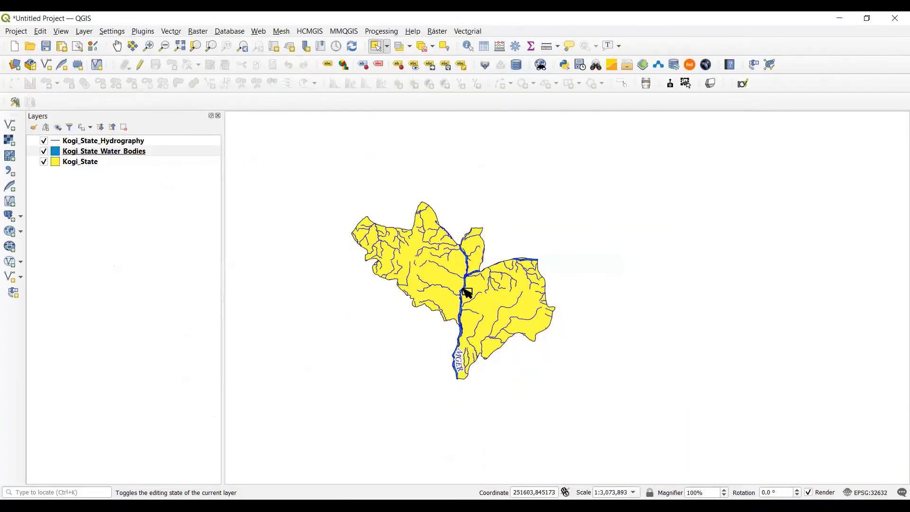
pyautogui.scroll(1, 468, 334)
pyautogui.scroll(2, 469, 322)
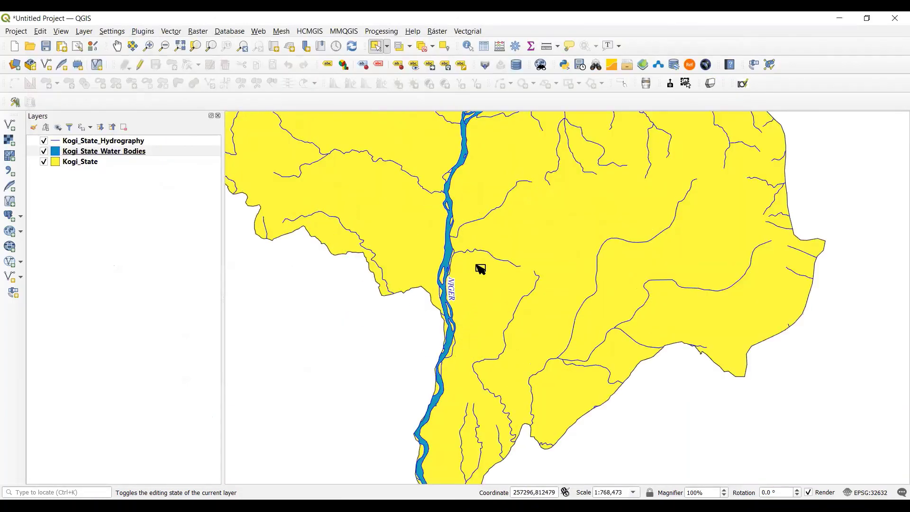
pyautogui.scroll(-1, 480, 266)
pyautogui.moveTo(481, 266); pyautogui.dragTo(426, 451)
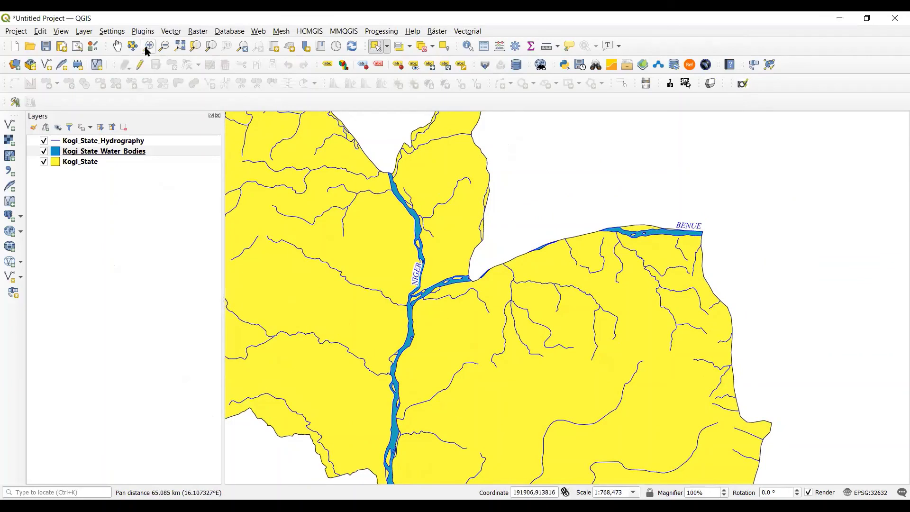
pyautogui.rightClick(102, 151)
pyautogui.click(131, 161)
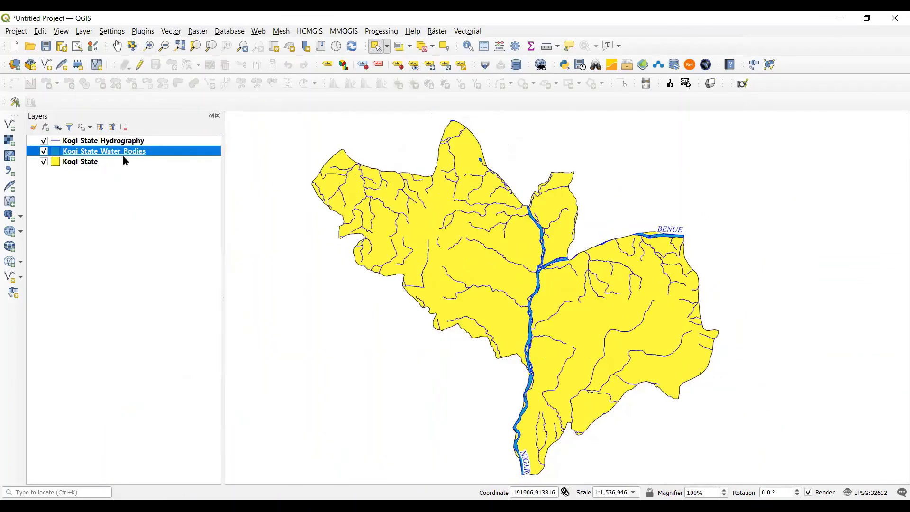
# Step: Give the Kogi_State_Hydrography layer single labels taken from the NAM field
pyautogui.click(91, 142)
pyautogui.rightClick(92, 143)
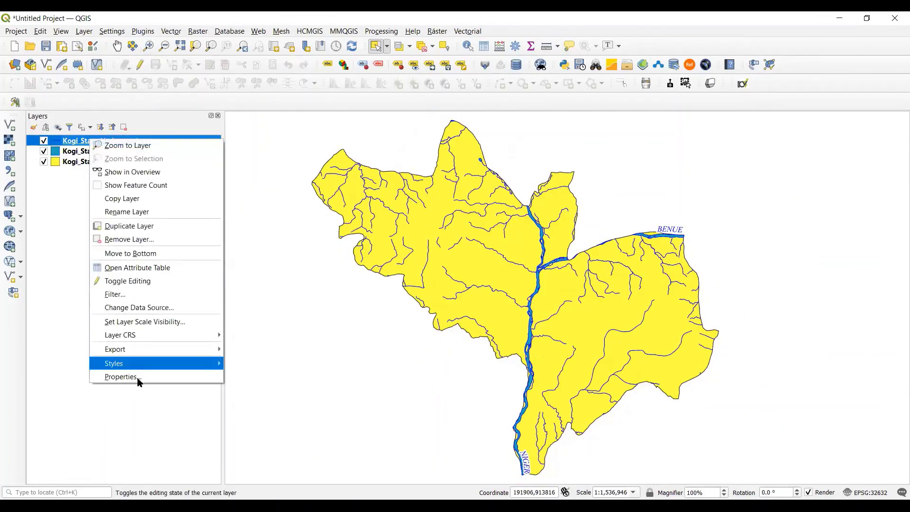
pyautogui.click(410, 149)
pyautogui.click(118, 66)
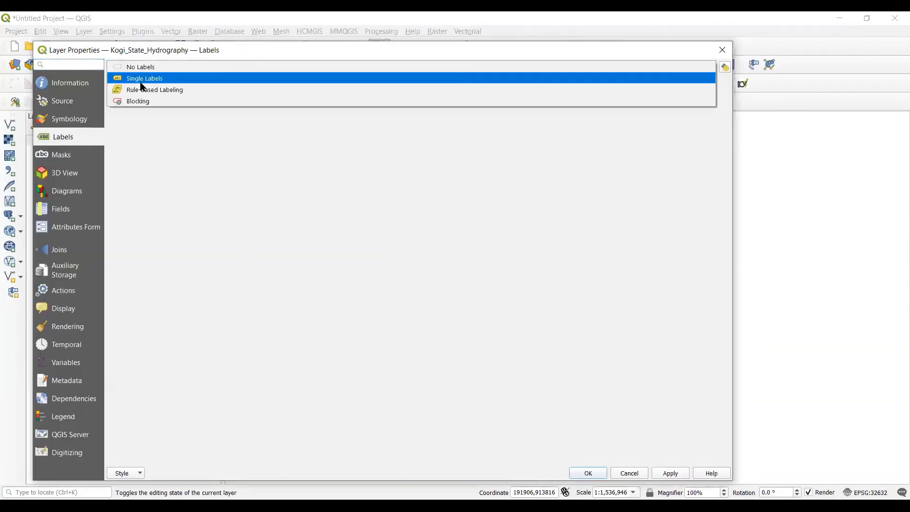
pyautogui.click(117, 79)
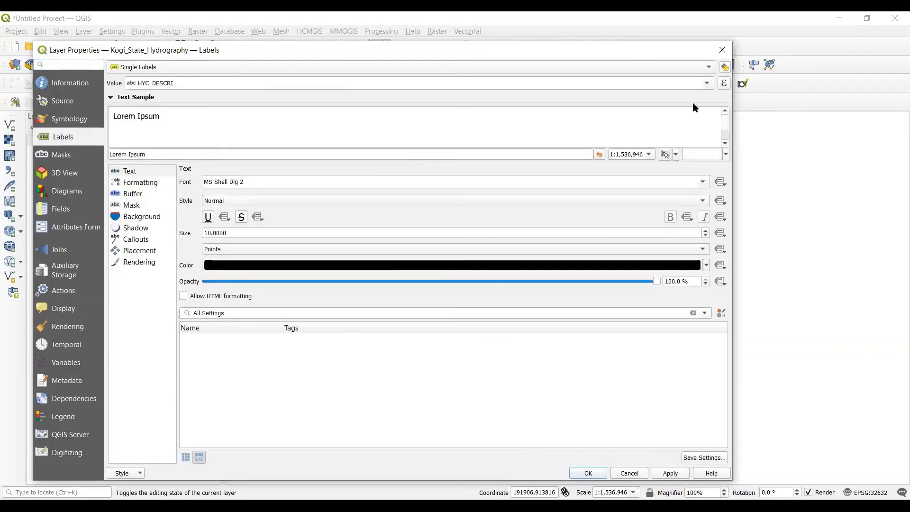
pyautogui.click(689, 82)
pyautogui.click(163, 126)
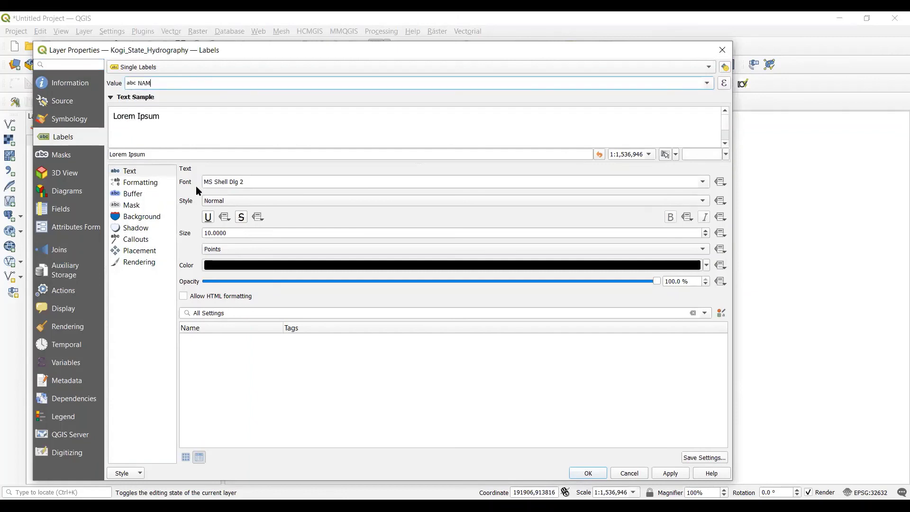
# Step: Set the hydrography label font to Times New Roman in the Cursiva style with a bright blue text color
pyautogui.click(250, 185)
pyautogui.write('times New Roman')
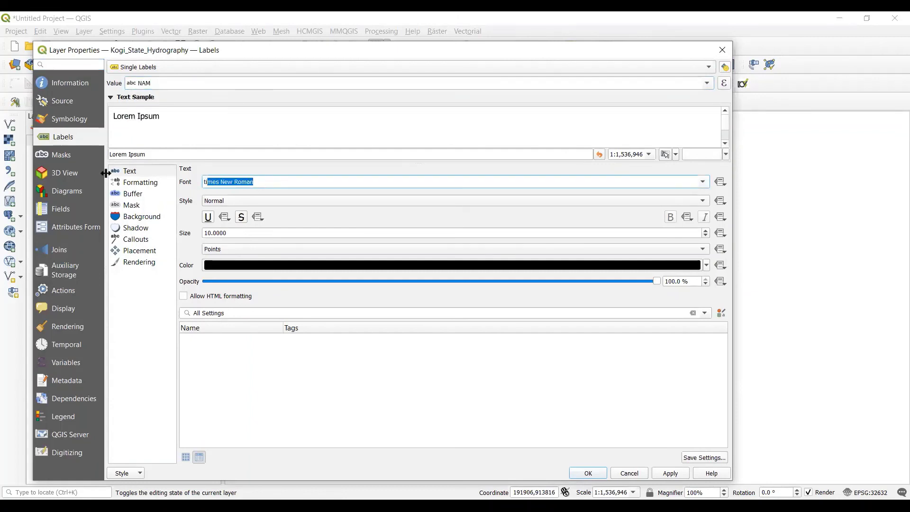
pyautogui.click(256, 201)
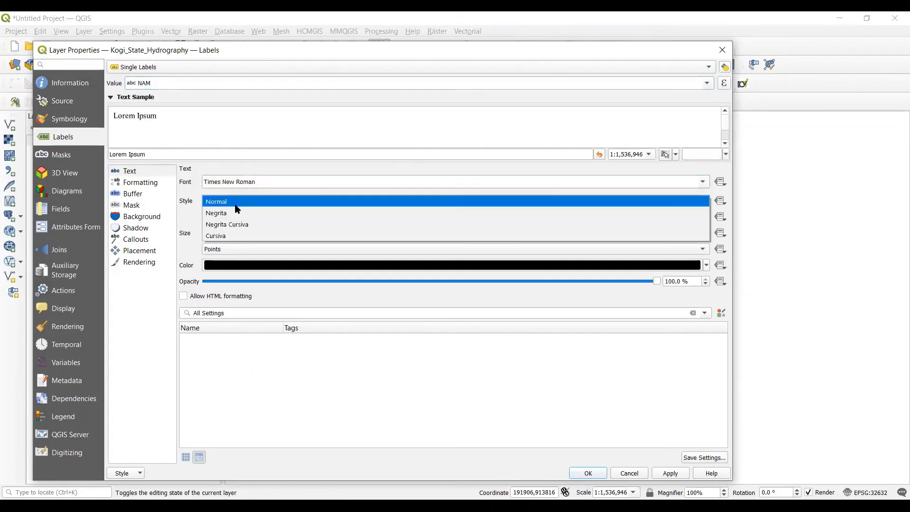
pyautogui.click(219, 236)
pyautogui.click(705, 266)
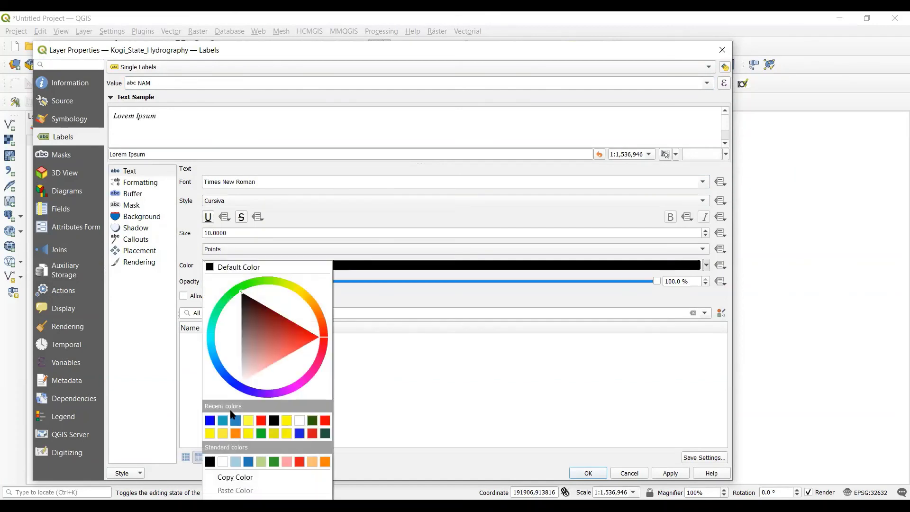
pyautogui.click(210, 420)
# Step: Enable a text buffer on the hydrography labels, set their placement mode to Curved, and apply the settings
pyautogui.click(131, 194)
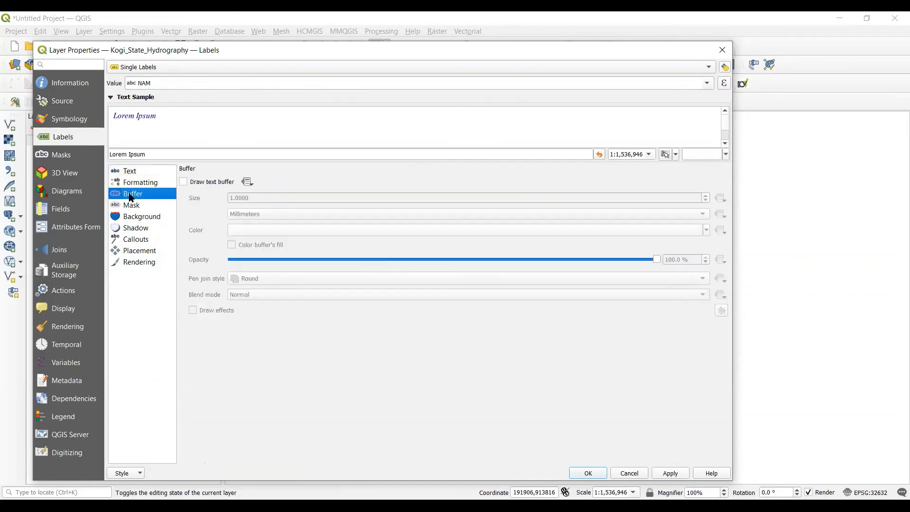
pyautogui.click(214, 183)
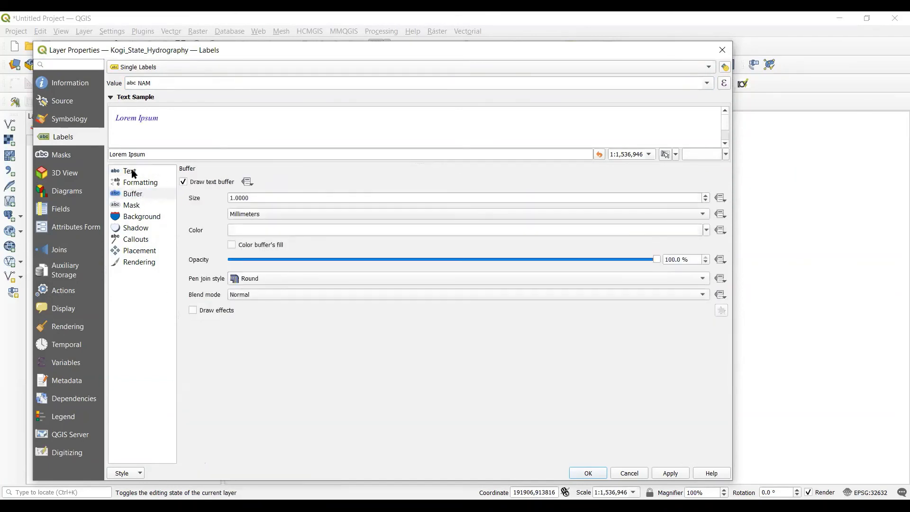
pyautogui.click(140, 251)
pyautogui.click(233, 207)
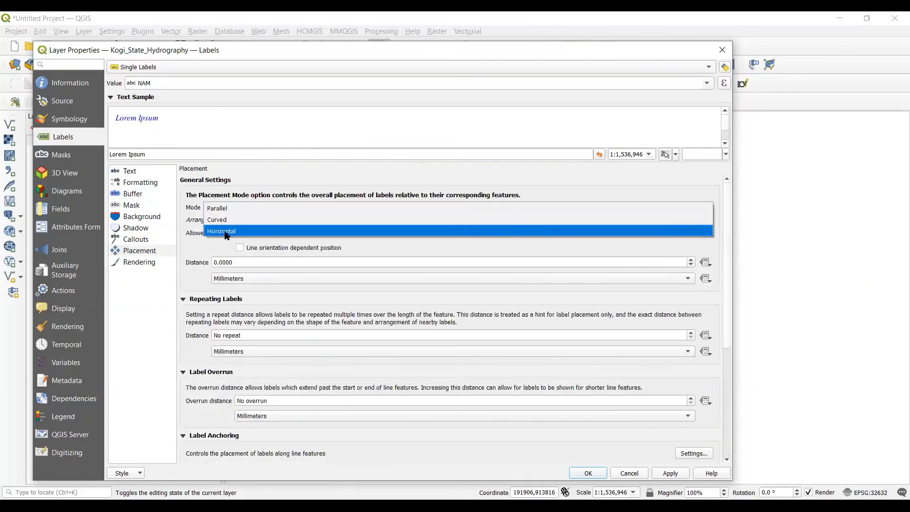
pyautogui.click(226, 220)
pyautogui.click(587, 473)
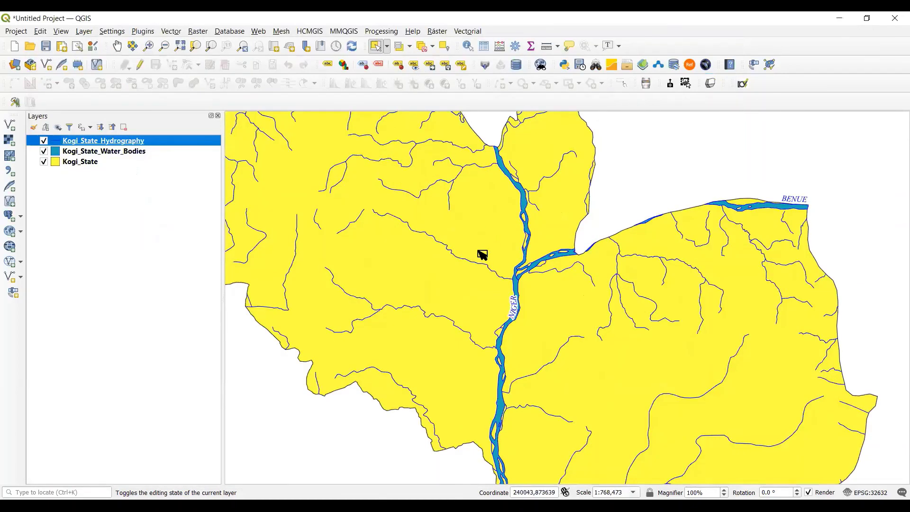
# Step: Examine the river labels across the northern, eastern and southern parts of Kogi State, ending with the whole state in view
pyautogui.moveTo(344, 190); pyautogui.dragTo(477, 361)
pyautogui.scroll(1, 440, 288)
pyautogui.moveTo(452, 296); pyautogui.dragTo(461, 314)
pyautogui.scroll(-1, 535, 356)
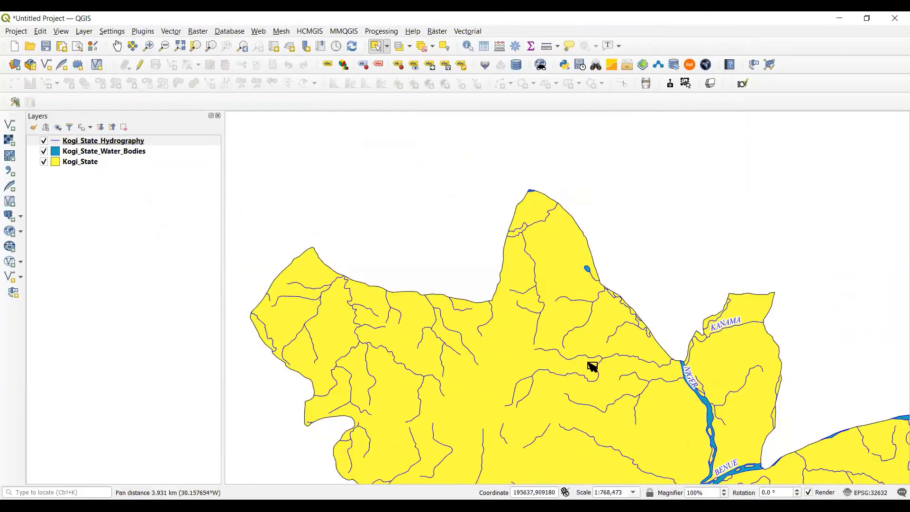
pyautogui.moveTo(592, 367); pyautogui.dragTo(312, 183)
pyautogui.moveTo(323, 218); pyautogui.dragTo(341, 258)
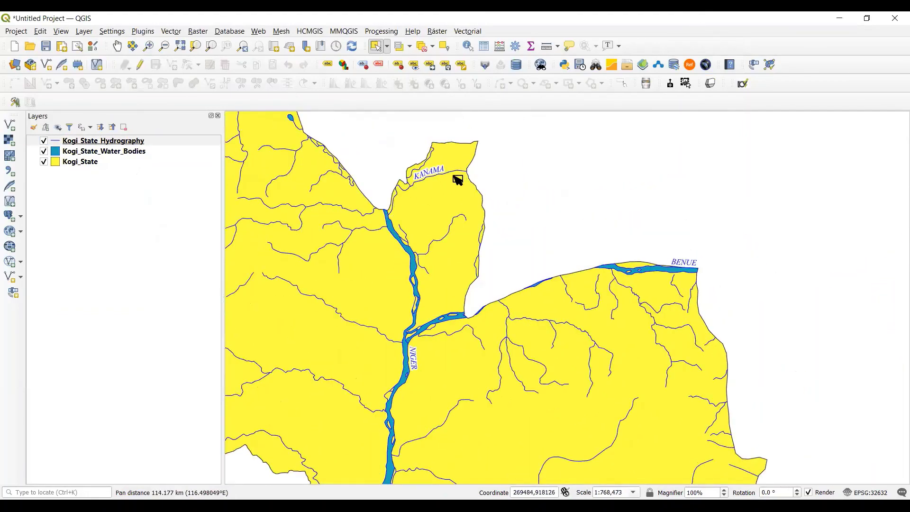
pyautogui.moveTo(548, 335); pyautogui.dragTo(420, 149)
pyautogui.moveTo(411, 265); pyautogui.dragTo(676, 197)
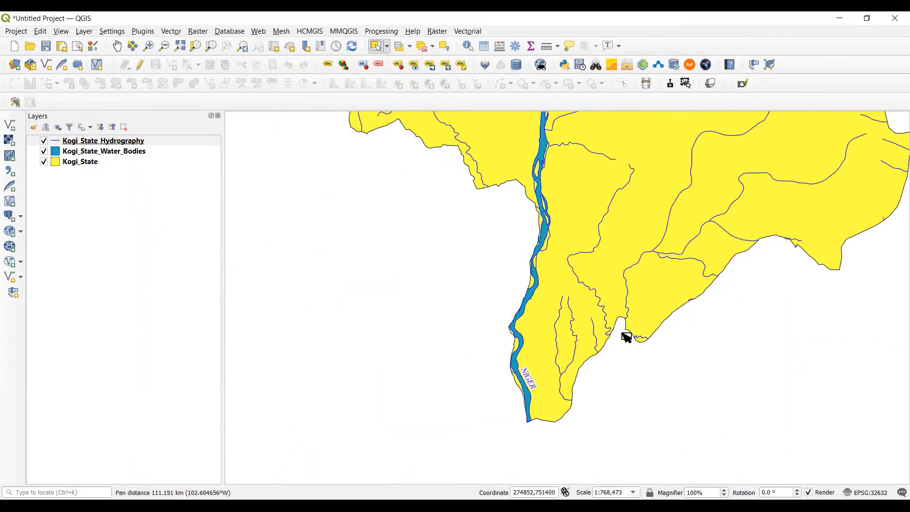
pyautogui.moveTo(550, 148); pyautogui.dragTo(341, 256)
pyautogui.scroll(-2, 558, 331)
pyautogui.scroll(1, 333, 290)
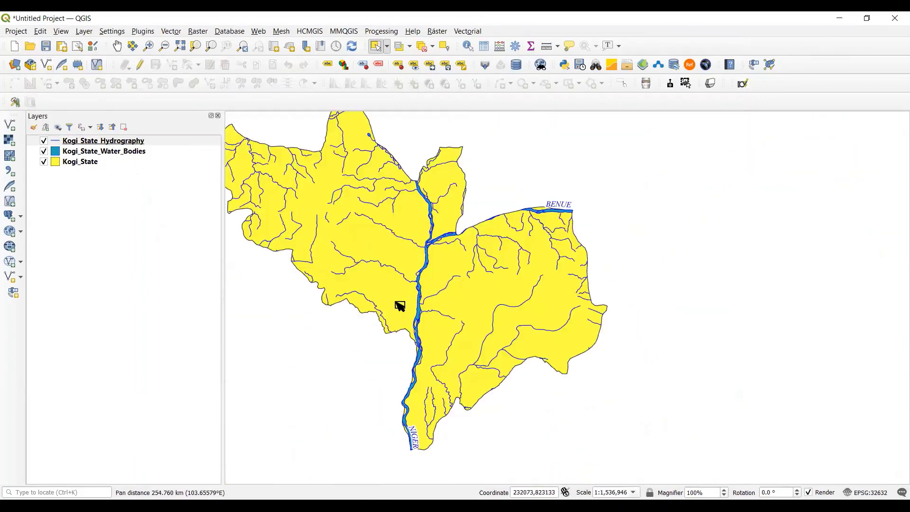
pyautogui.moveTo(420, 280); pyautogui.dragTo(449, 298)
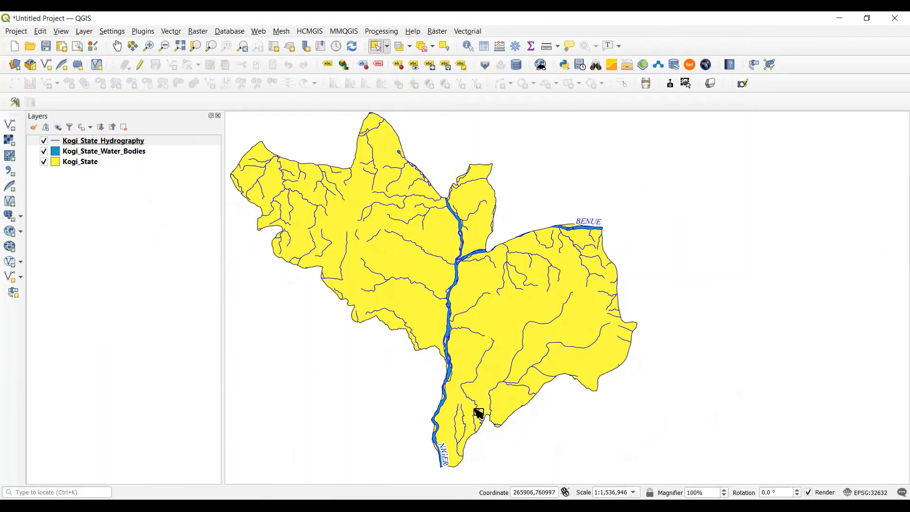
# Step: Create a new print layout titled Kogi_Rivers
pyautogui.click(10, 32)
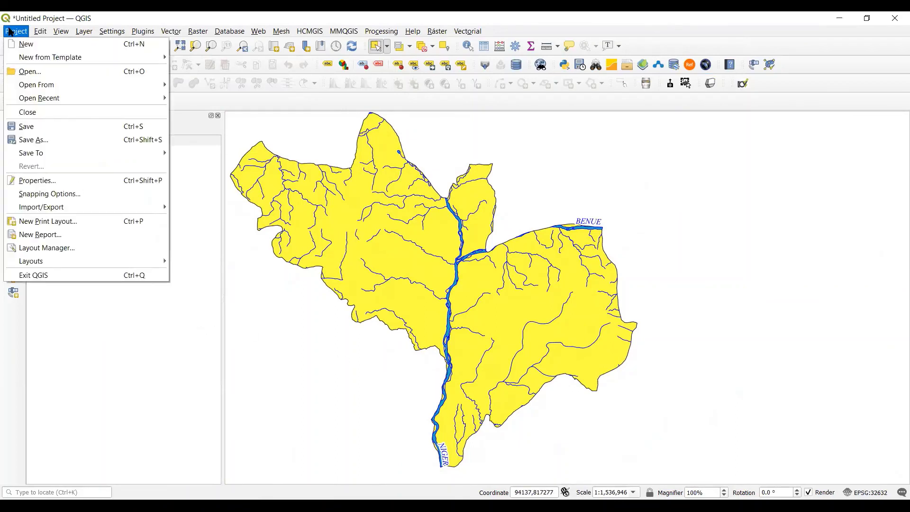
pyautogui.click(43, 222)
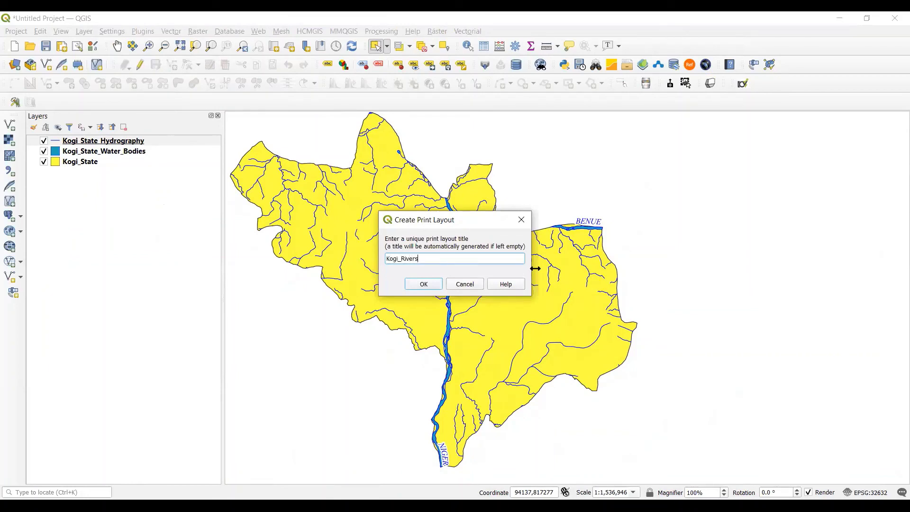
pyautogui.click(428, 288)
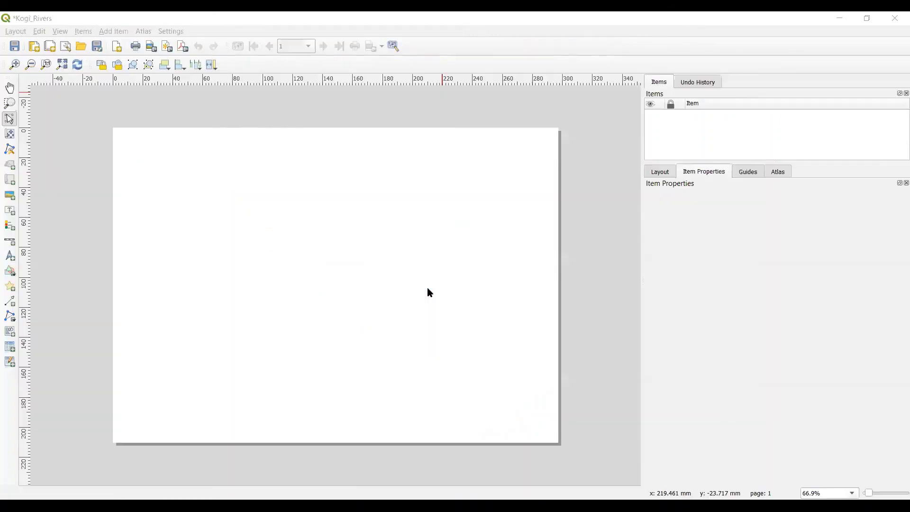
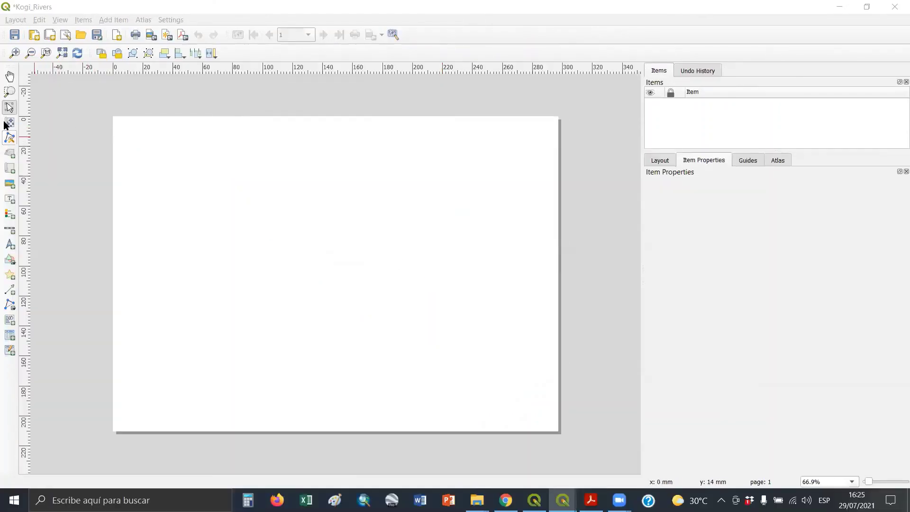
# Step: Add a map nearly filling the layout page and move its content so Kogi State sits near the middle of the frame
pyautogui.click(9, 169)
pyautogui.moveTo(123, 126); pyautogui.dragTo(547, 421)
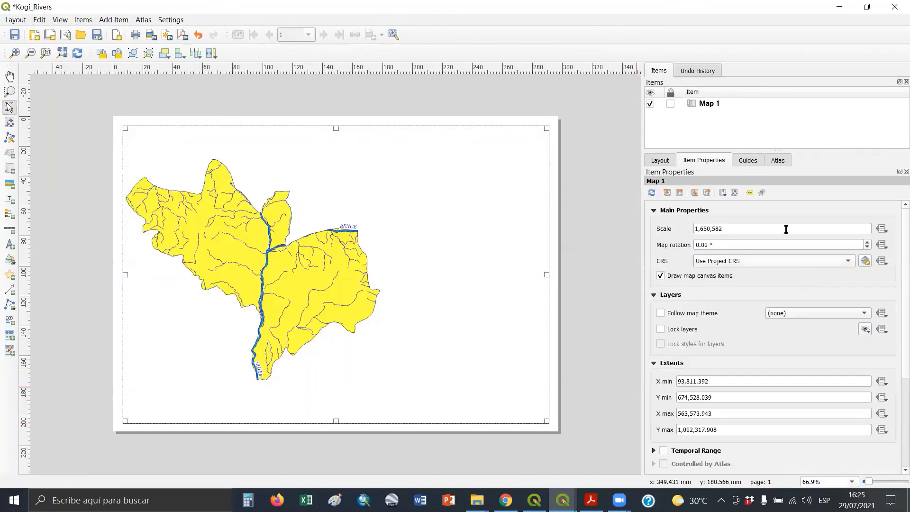
pyautogui.click(10, 122)
pyautogui.moveTo(236, 252); pyautogui.dragTo(301, 257)
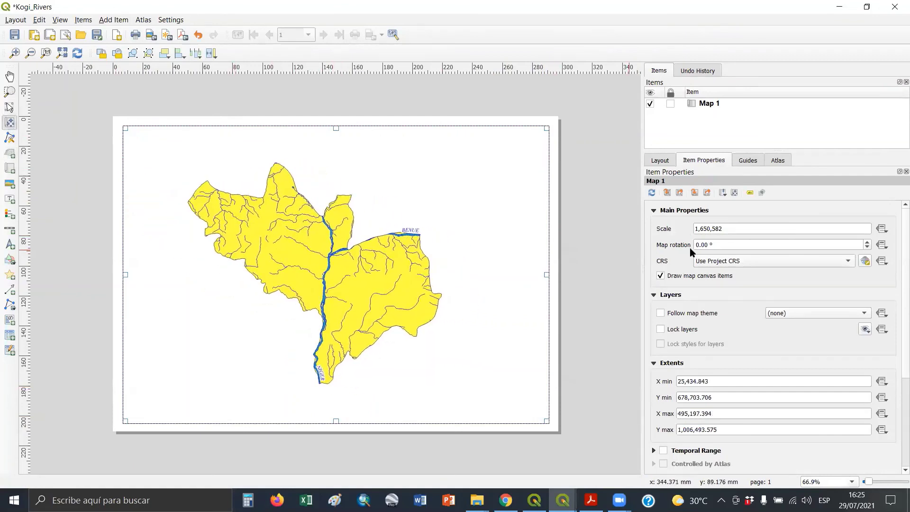
# Step: Try scales of 1,000,000 and 1,200,000 for the layout map
pyautogui.moveTo(695, 229); pyautogui.dragTo(749, 234)
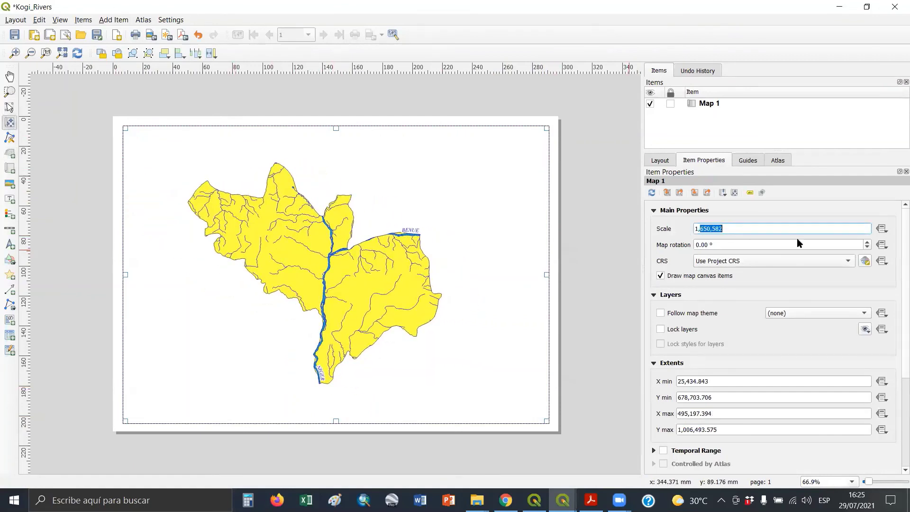
pyautogui.write('1,000000')
pyautogui.moveTo(745, 229); pyautogui.dragTo(616, 203)
pyautogui.write('1,000,000')
pyautogui.press('Return')
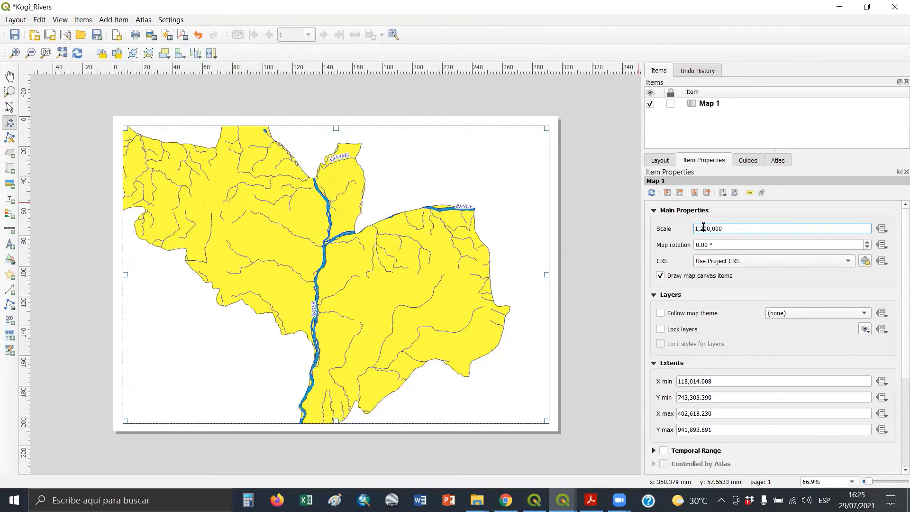
pyautogui.press('Return')
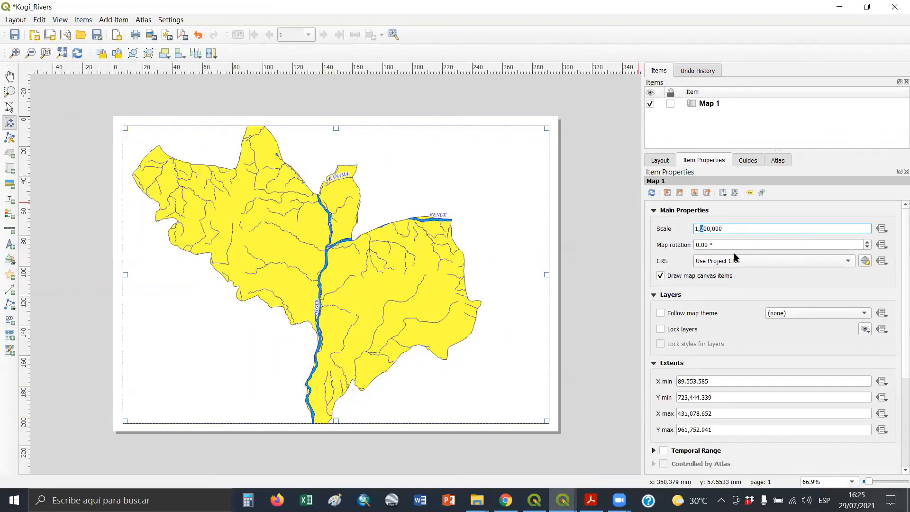
# Step: Set the layout map's scale to 1,300,000 and shift its content slightly toward the page's left and lower edges
pyautogui.write('3')
pyautogui.press('Return')
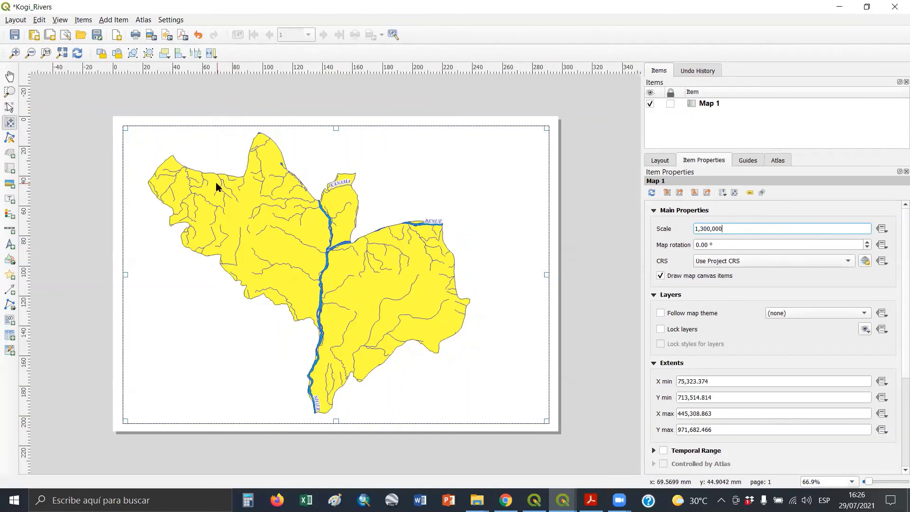
pyautogui.moveTo(270, 203); pyautogui.dragTo(252, 203)
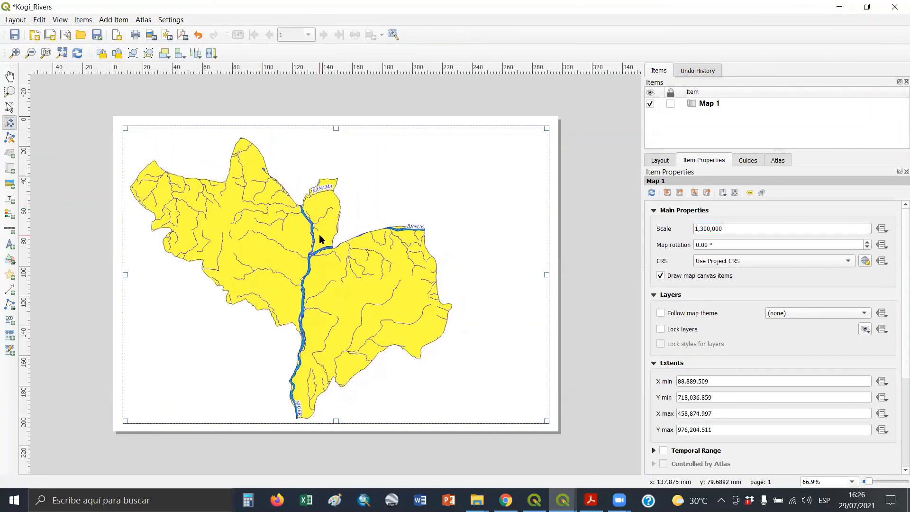
# Step: Nudge the map content slightly down and add a framed legend near the page's lower-right corner, beside Kogi State
pyautogui.moveTo(319, 234)
pyautogui.mouseDown()
pyautogui.moveTo(378, 240)
pyautogui.moveTo(312, 235)
pyautogui.moveTo(319, 239)
pyautogui.mouseUp()
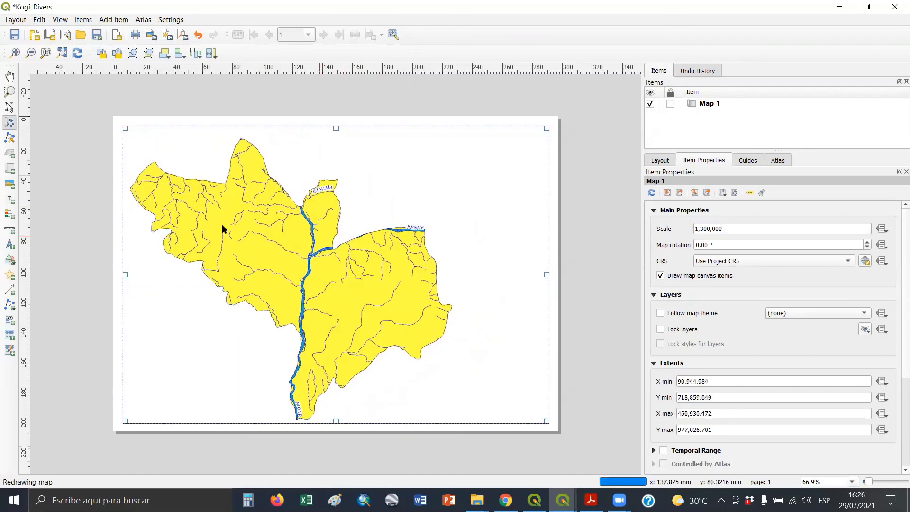
pyautogui.click(10, 214)
pyautogui.moveTo(476, 287); pyautogui.dragTo(535, 360)
pyautogui.moveTo(531, 306); pyautogui.dragTo(507, 359)
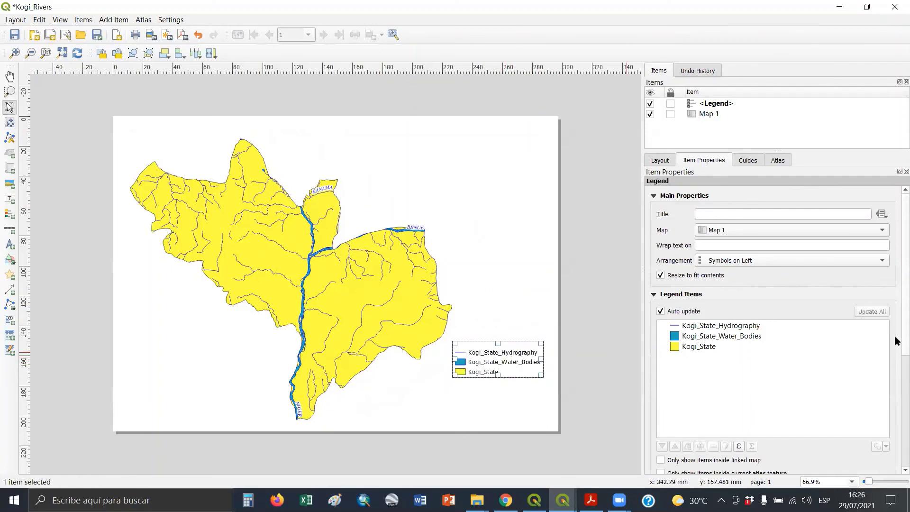
pyautogui.scroll(-5, 744, 413)
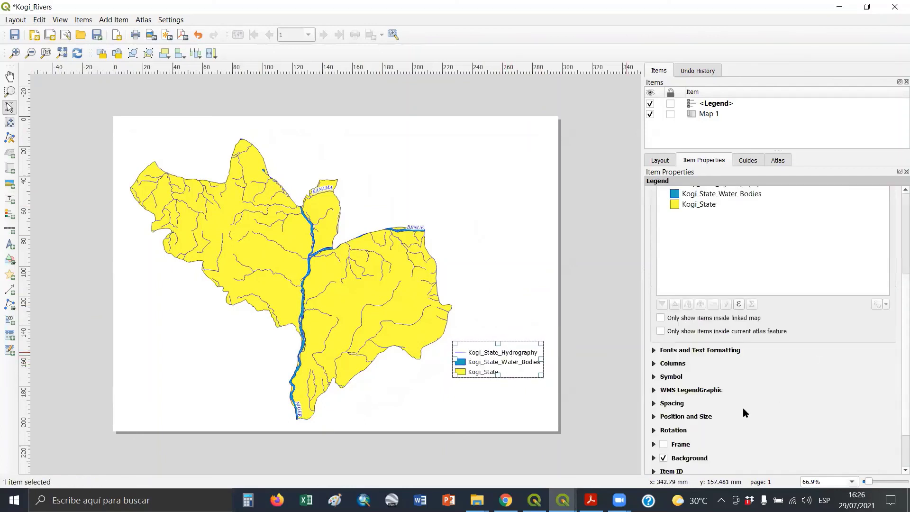
pyautogui.click(681, 447)
# Step: Add a north arrow in the page's upper-right corner and a scale bar below the legend
pyautogui.click(10, 244)
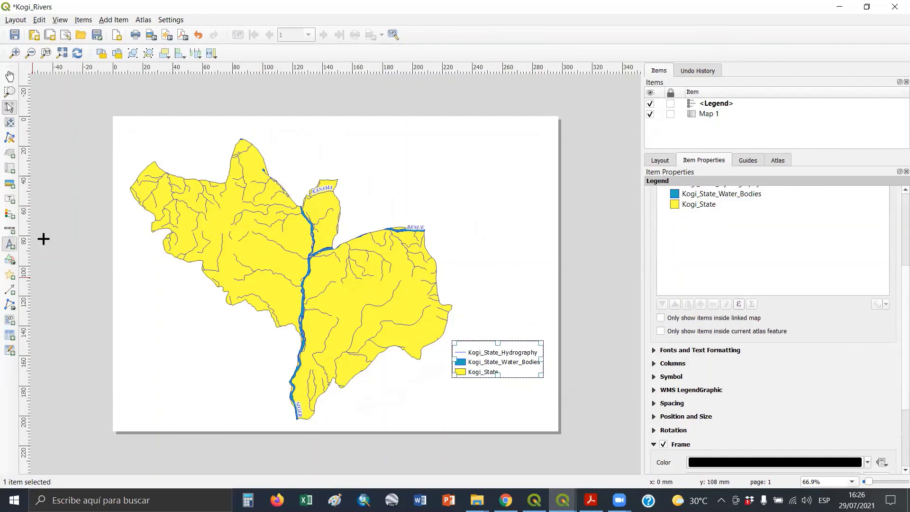
pyautogui.moveTo(526, 127); pyautogui.dragTo(534, 150)
pyautogui.click(11, 229)
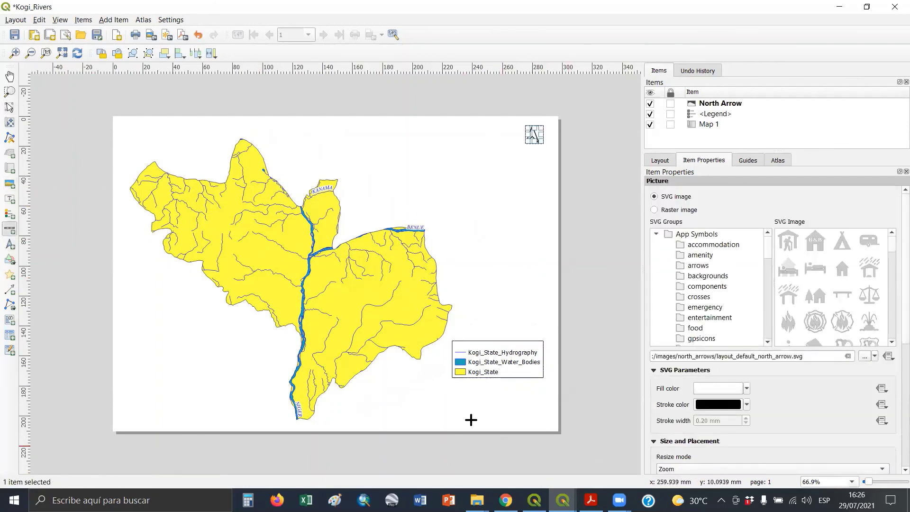
pyautogui.moveTo(436, 402); pyautogui.dragTo(536, 412)
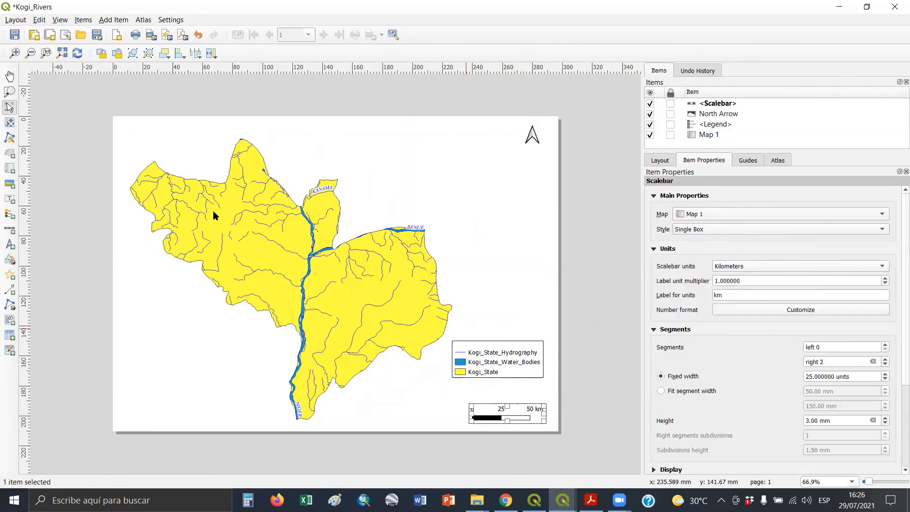
# Step: Add a text label between the north arrow and the legend reading "Kogi River" and "Hydrological Map" on two lines
pyautogui.click(10, 199)
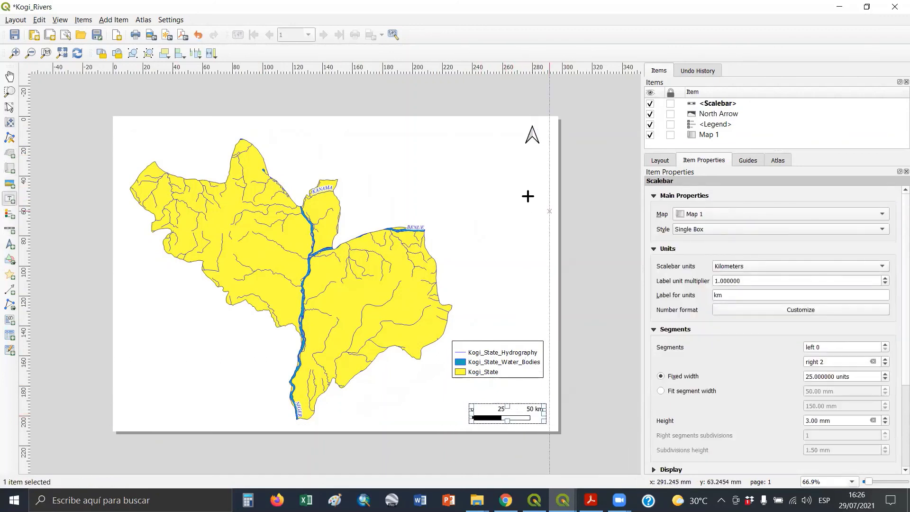
pyautogui.moveTo(462, 178); pyautogui.dragTo(534, 254)
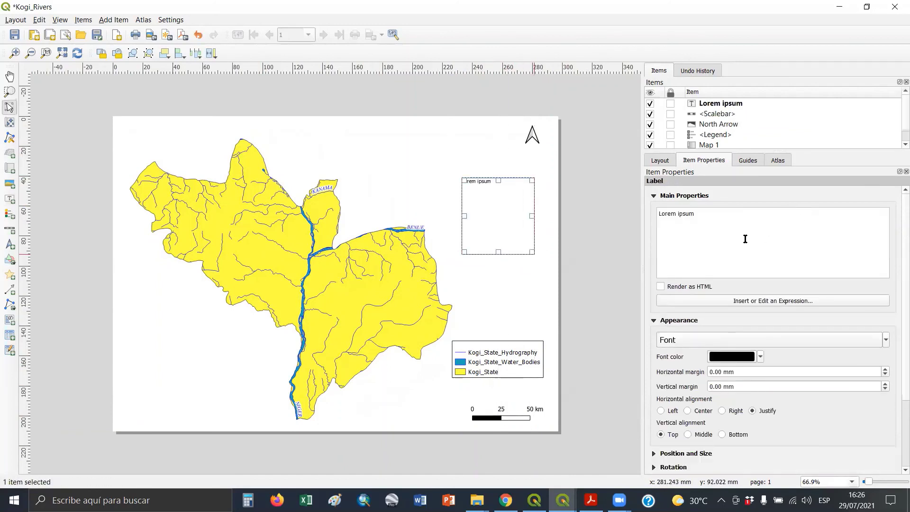
pyautogui.hotkey('ctrl', 'a')
pyautogui.press('BackSpace')
pyautogui.write('Kogi ')
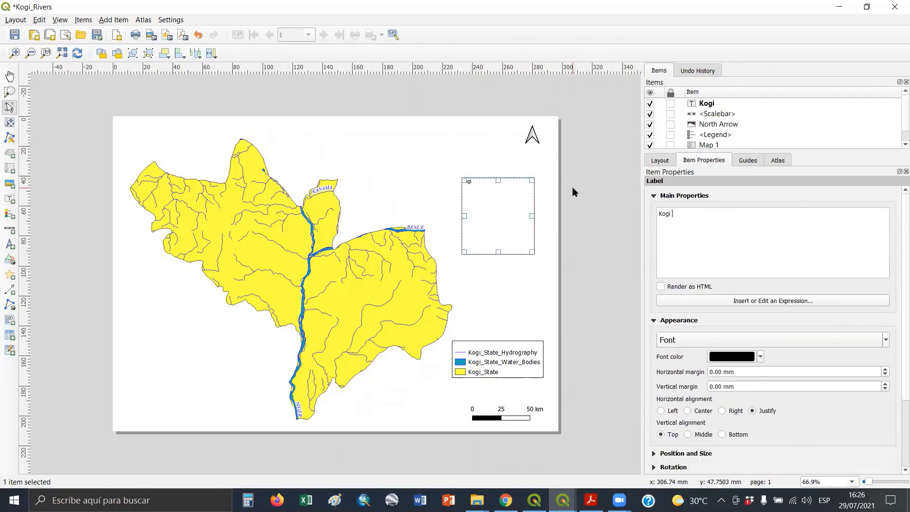
pyautogui.write('River')
pyautogui.press('Return')
pyautogui.write('Hydrologic')
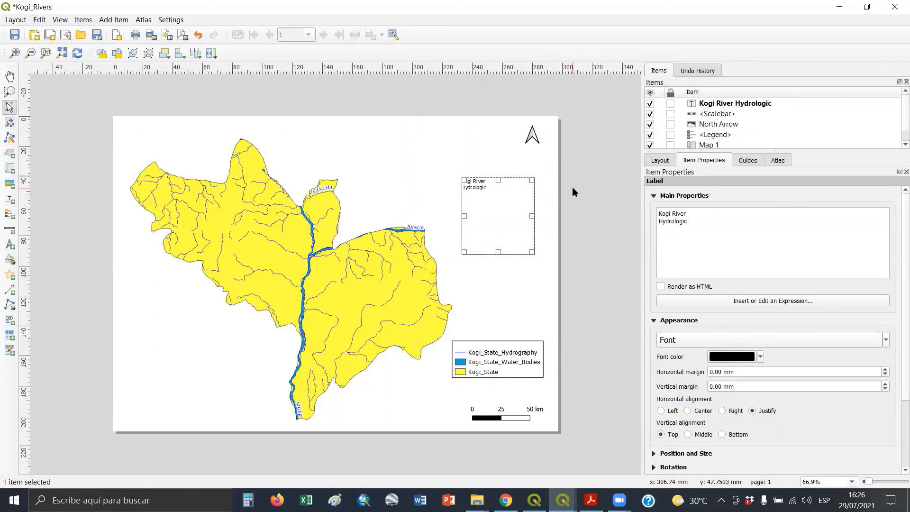
pyautogui.write('al Map')
# Step: Center the title label's text horizontally and set its font size to 24 pt
pyautogui.click(687, 410)
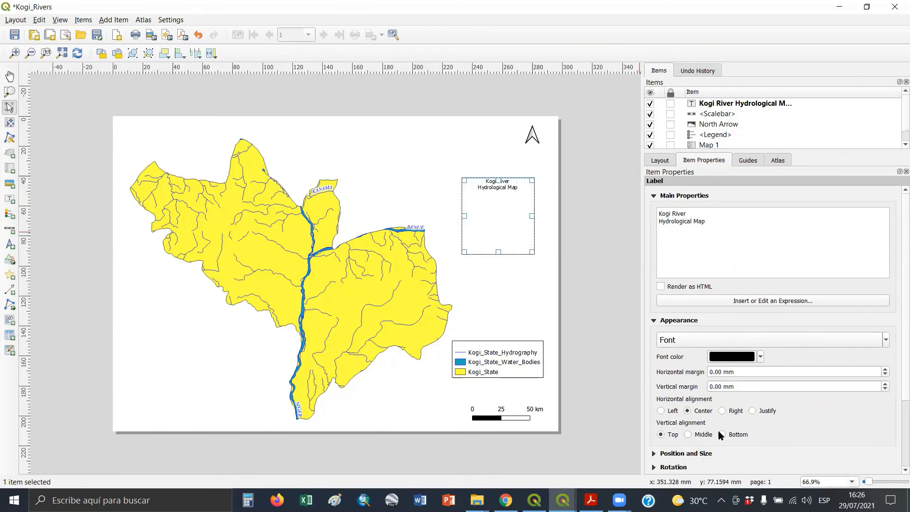
pyautogui.click(885, 340)
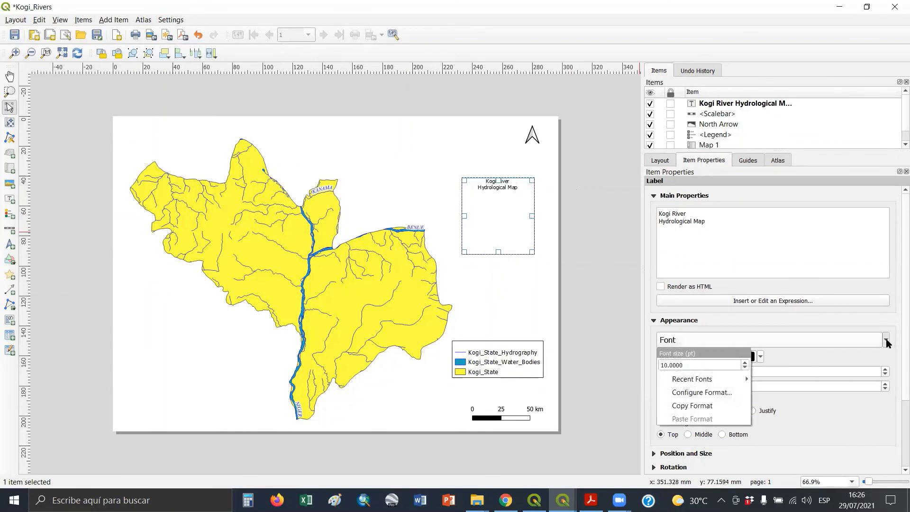
pyautogui.click(744, 362)
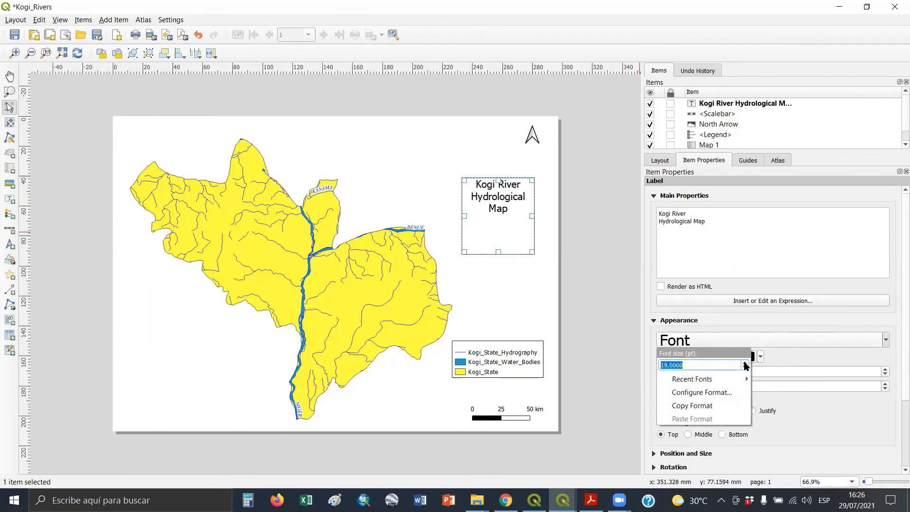
pyautogui.click(744, 363)
pyautogui.click(744, 362)
pyautogui.click(744, 362)
pyautogui.click(745, 362)
pyautogui.click(745, 363)
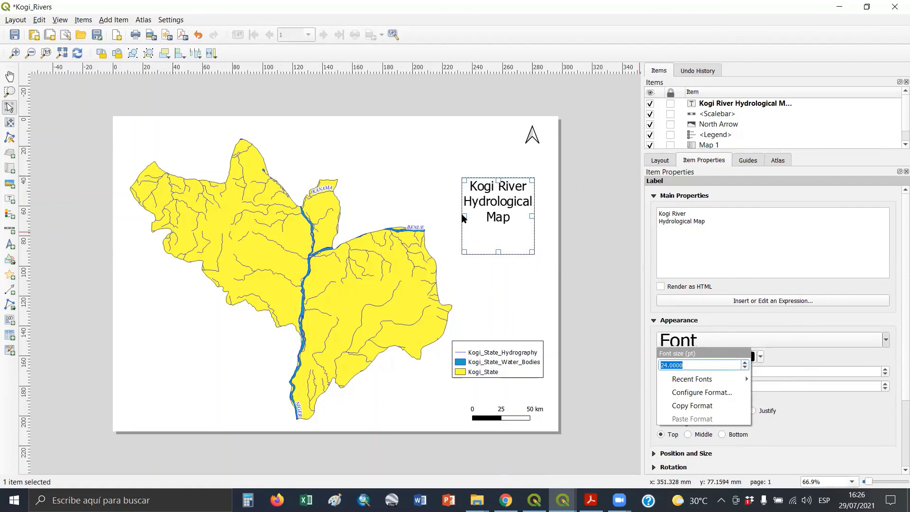
pyautogui.click(807, 416)
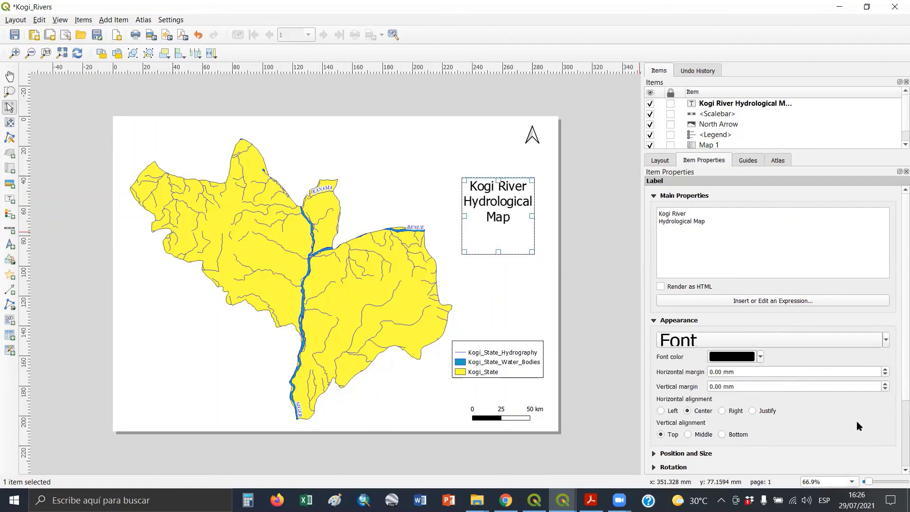
# Step: Turn on a frame around the title label and deselect it
pyautogui.scroll(-3, 896, 356)
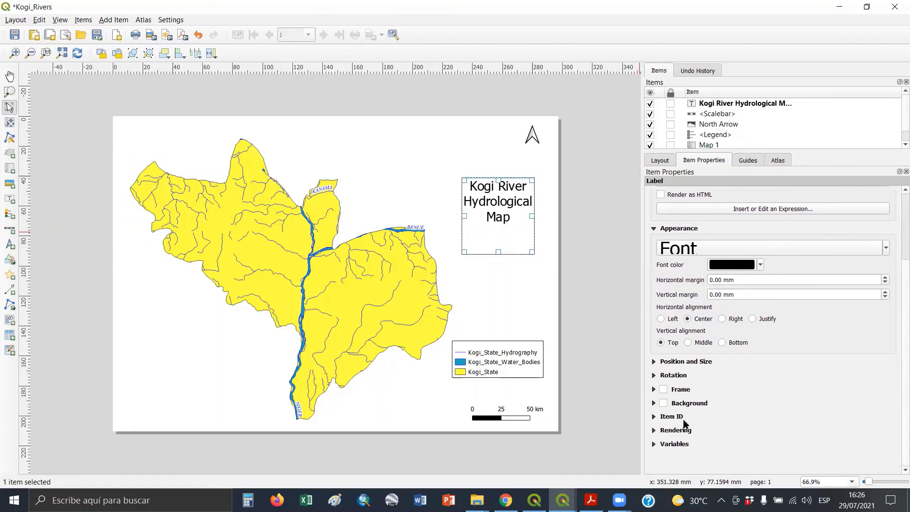
pyautogui.click(679, 390)
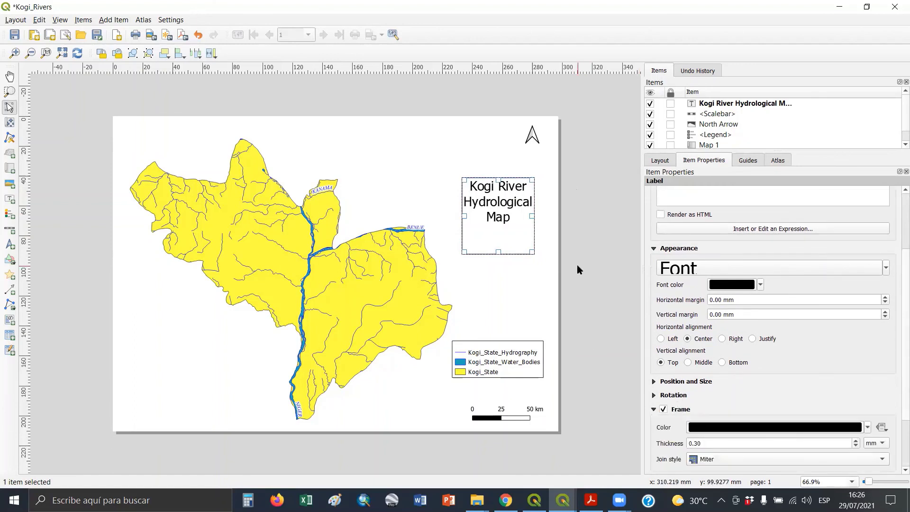
pyautogui.click(602, 265)
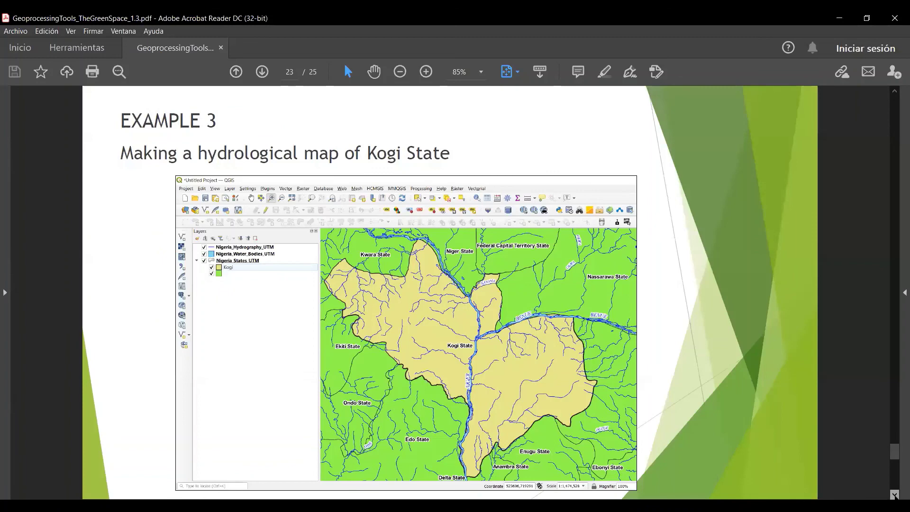
pyautogui.click(894, 494)
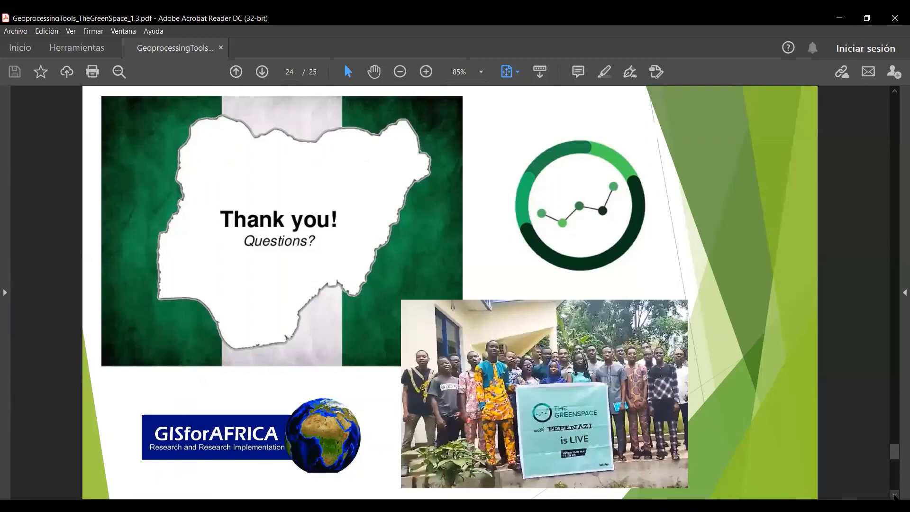
pyautogui.click(894, 494)
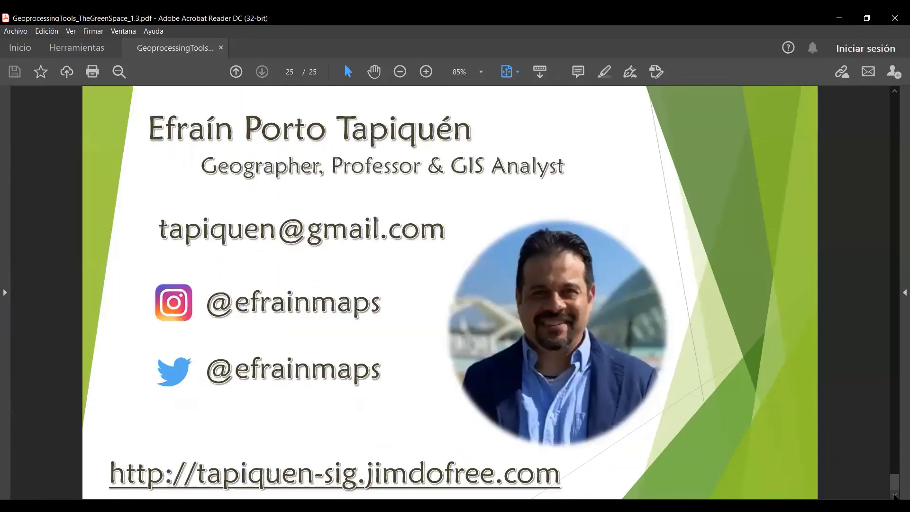